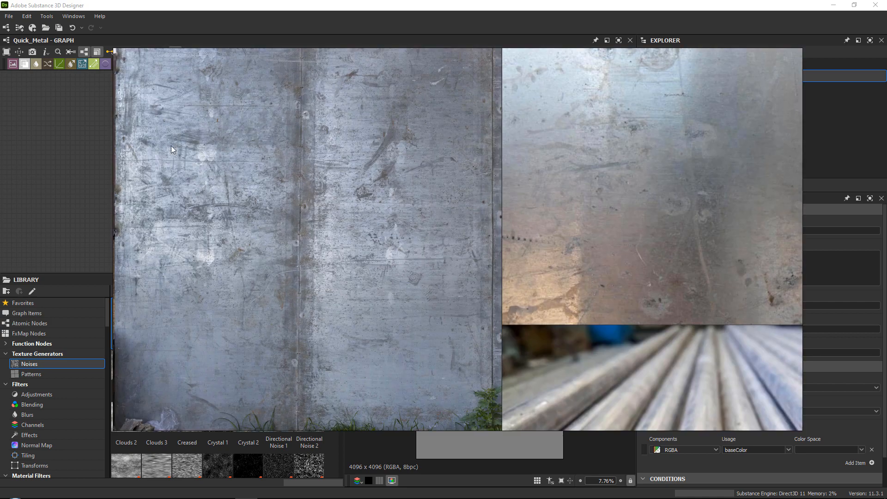
# Examine the metal reference photos, including the sheet panels, round bars and nested tables, for surface detail and tonal variation.
pyautogui.moveTo(523, 195); pyautogui.dragTo(221, 243, button='middle')
pyautogui.scroll(-3, 407, 245)
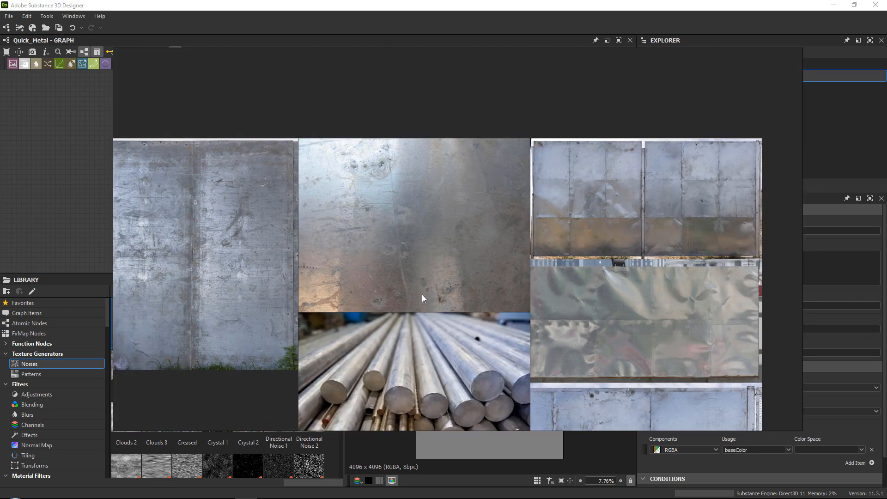
pyautogui.moveTo(415, 295); pyautogui.dragTo(392, 125, button='middle')
pyautogui.moveTo(470, 312); pyautogui.dragTo(441, 206, button='middle')
pyautogui.scroll(3, 612, 159)
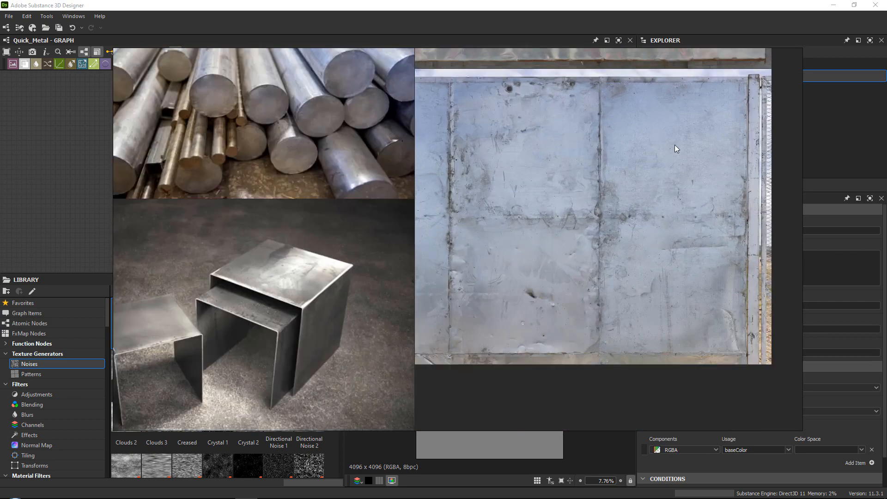
pyautogui.moveTo(620, 144); pyautogui.dragTo(516, 155, button='middle')
pyautogui.scroll(2, 498, 154)
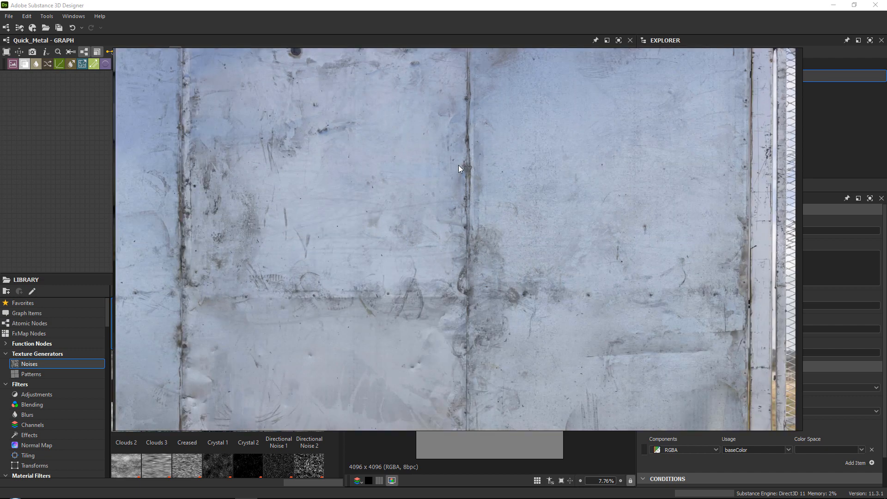
pyautogui.scroll(-4, 455, 167)
pyautogui.moveTo(380, 60); pyautogui.dragTo(422, 170, button='middle')
pyautogui.moveTo(501, 115); pyautogui.dragTo(467, 211, button='middle')
pyautogui.scroll(4, 467, 211)
pyautogui.moveTo(502, 162); pyautogui.dragTo(491, 306, button='middle')
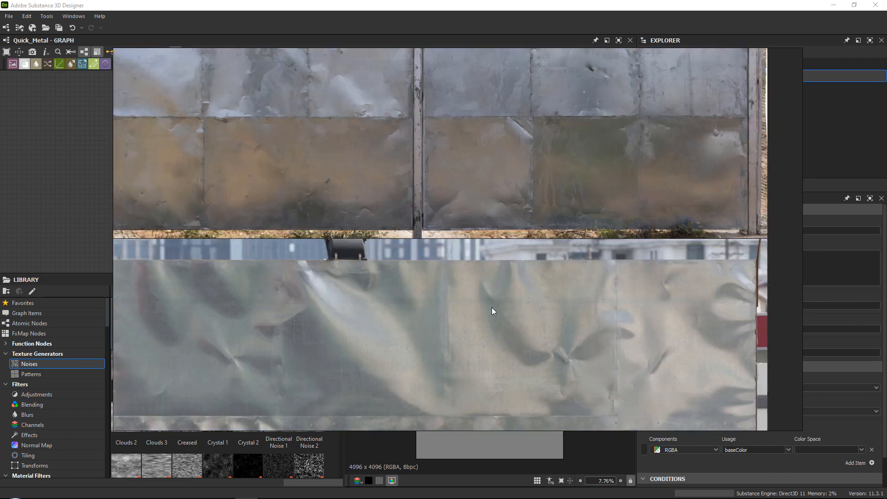
pyautogui.moveTo(424, 134); pyautogui.dragTo(456, 298, button='middle')
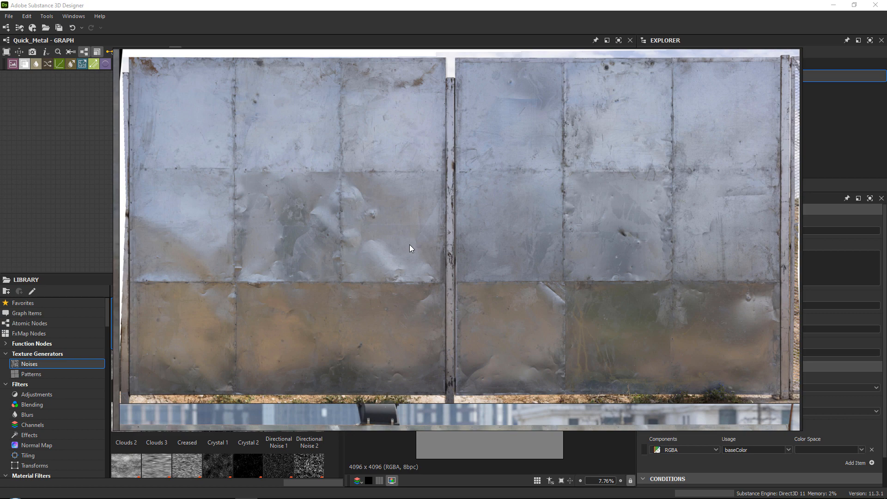
pyautogui.scroll(-7, 409, 245)
pyautogui.scroll(1, 365, 202)
pyautogui.moveTo(456, 181); pyautogui.dragTo(484, 188, button='middle')
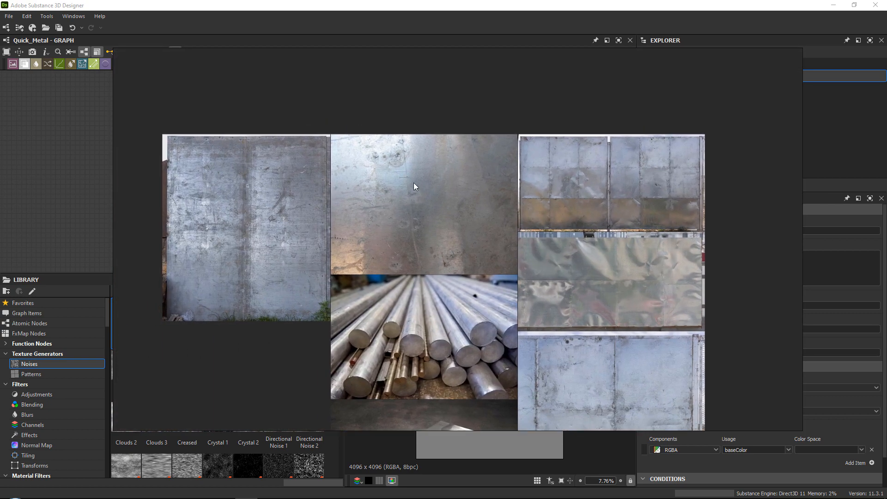
pyautogui.moveTo(414, 182); pyautogui.dragTo(409, 126, button='middle')
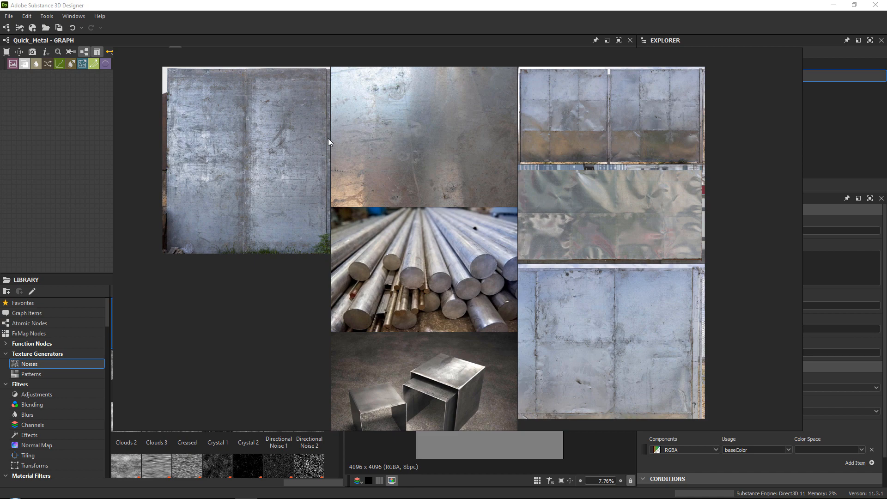
pyautogui.moveTo(328, 138); pyautogui.dragTo(886, 154)
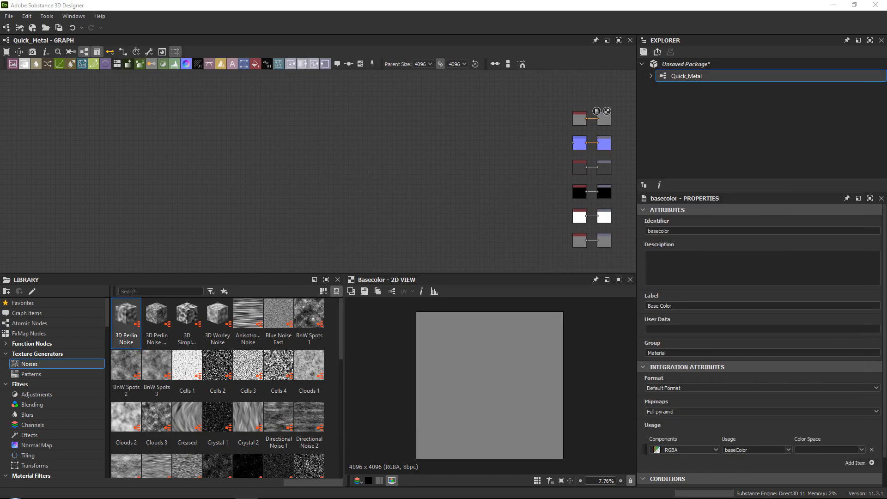
pyautogui.moveTo(477, 146); pyautogui.dragTo(301, 134, button='middle')
pyautogui.scroll(5, 436, 102)
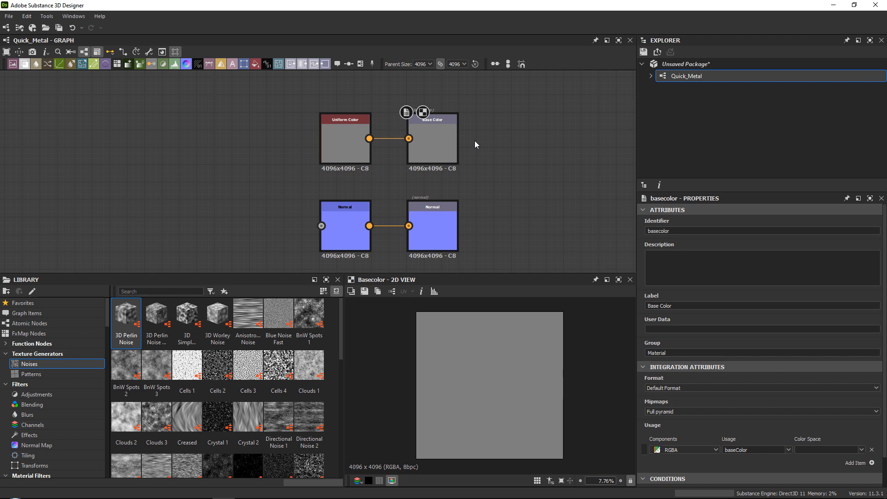
pyautogui.moveTo(442, 190); pyautogui.dragTo(441, 177, button='middle')
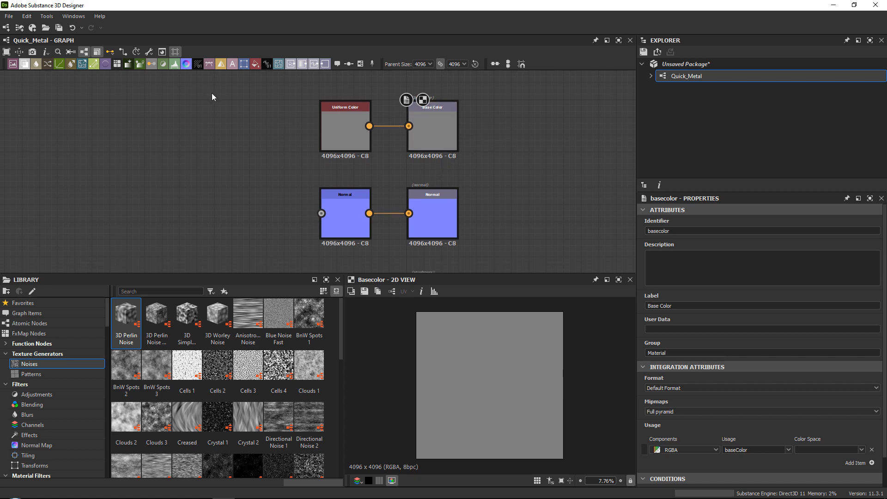
pyautogui.click(9, 16)
pyautogui.moveTo(23, 28)
pyautogui.click(176, 28)
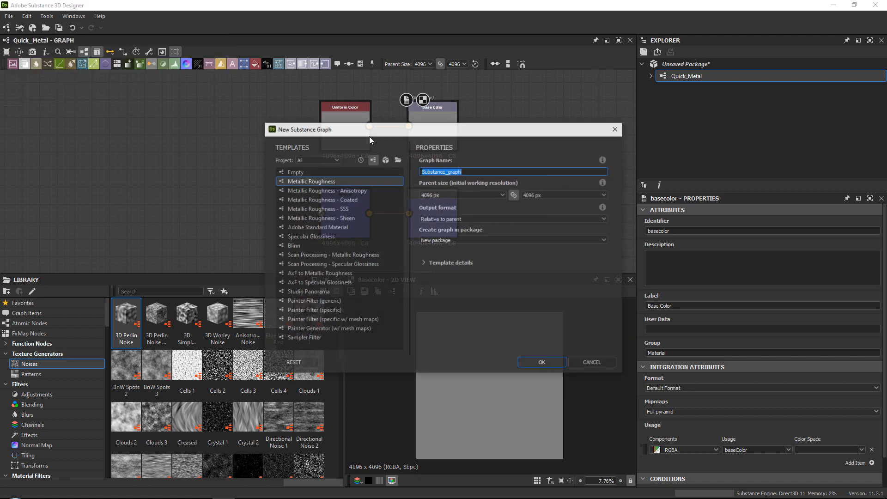
pyautogui.click(296, 181)
pyautogui.click(593, 362)
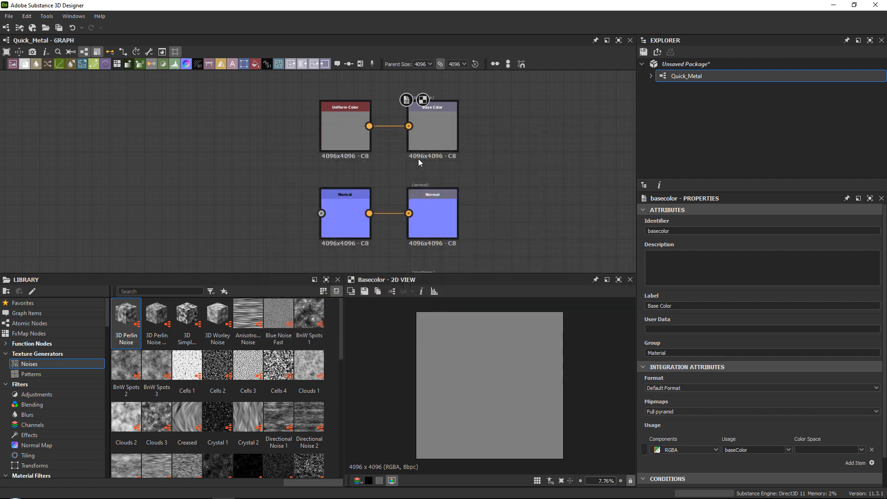
# Delete the Ambient Occlusion and Height outputs together with their connected Uniform Color nodes.
pyautogui.moveTo(443, 122); pyautogui.dragTo(442, 110, button='middle')
pyautogui.moveTo(441, 212); pyautogui.dragTo(394, 148, button='middle')
pyautogui.moveTo(422, 195); pyautogui.dragTo(418, 79, button='middle')
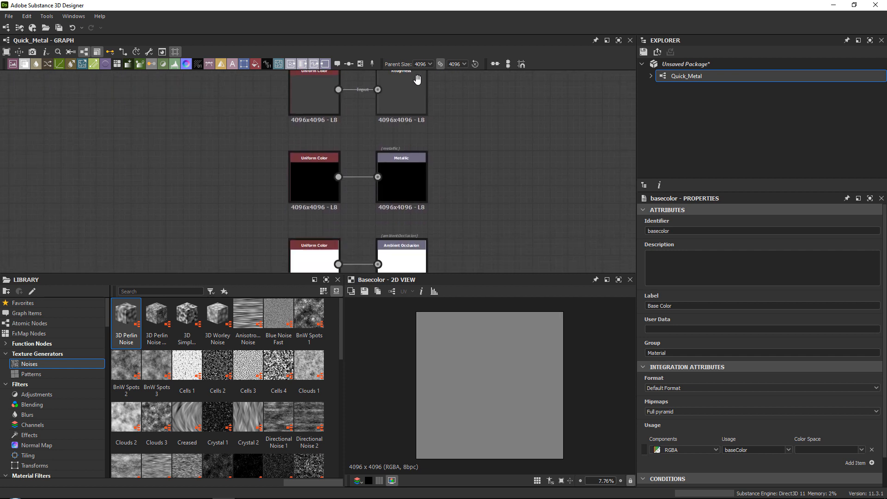
pyautogui.moveTo(398, 198); pyautogui.dragTo(409, 109, button='middle')
pyautogui.moveTo(423, 152); pyautogui.dragTo(427, 90, button='middle')
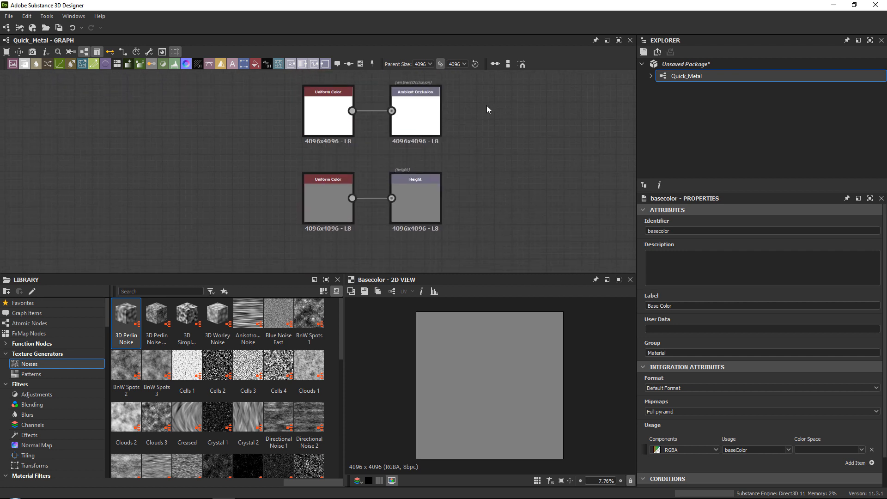
pyautogui.moveTo(486, 105); pyautogui.dragTo(479, 128, button='middle')
pyautogui.moveTo(518, 106); pyautogui.dragTo(282, 245)
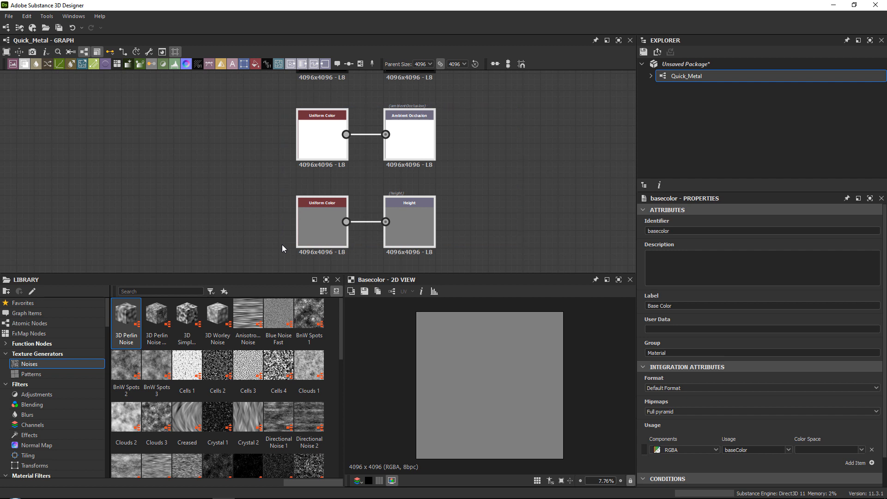
pyautogui.press('Delete')
# Delete the Uniform Color and Normal nodes feeding the Base Color, Normal, Roughness and Metallic outputs, keeping the four outputs.
pyautogui.scroll(-5, 269, 172)
pyautogui.moveTo(257, 81); pyautogui.dragTo(362, 177, button='middle')
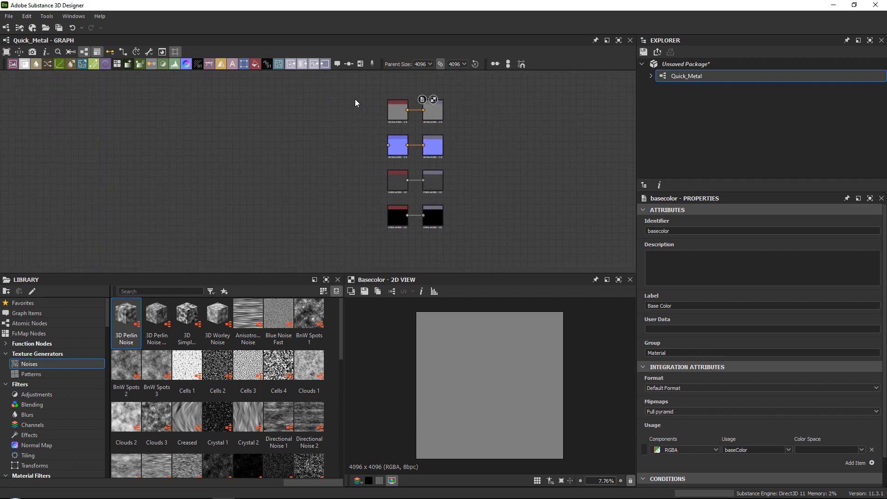
pyautogui.moveTo(355, 99); pyautogui.dragTo(391, 234)
pyautogui.press('Delete')
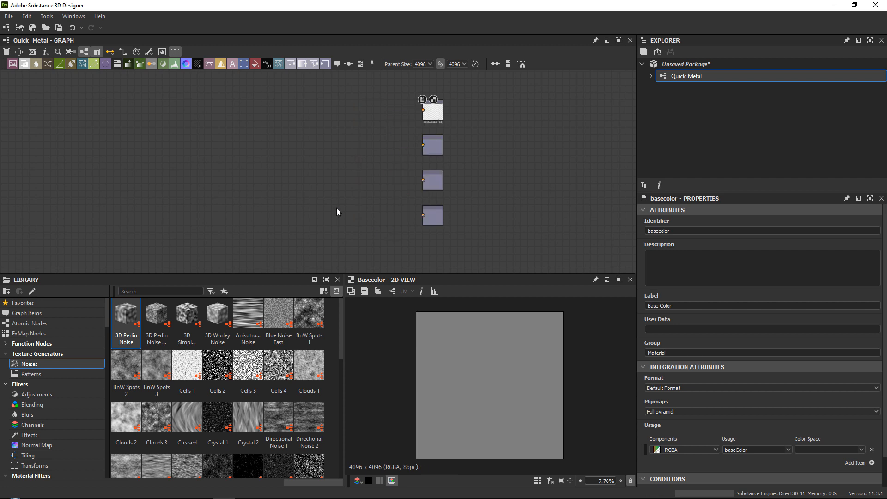
# Review the Base Color, Normal and Roughness output nodes in the graph.
pyautogui.moveTo(336, 207); pyautogui.dragTo(436, 192, button='middle')
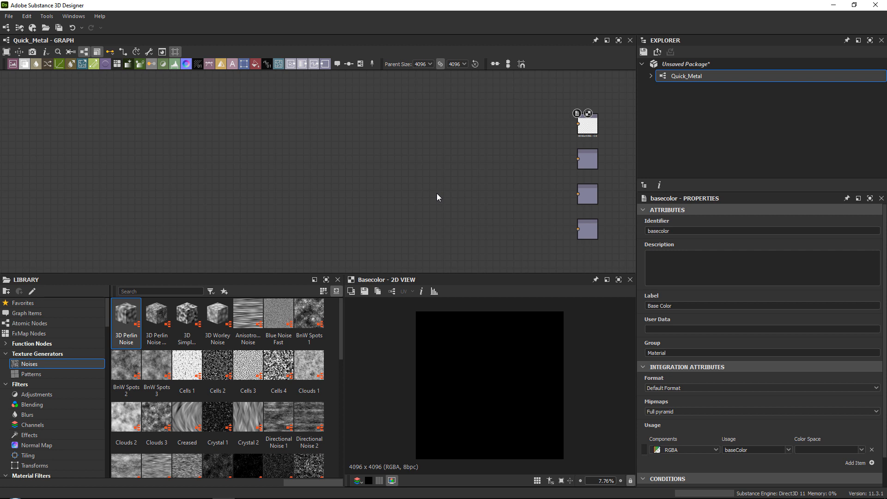
pyautogui.moveTo(445, 188); pyautogui.dragTo(326, 175, button='middle')
pyautogui.scroll(3, 474, 154)
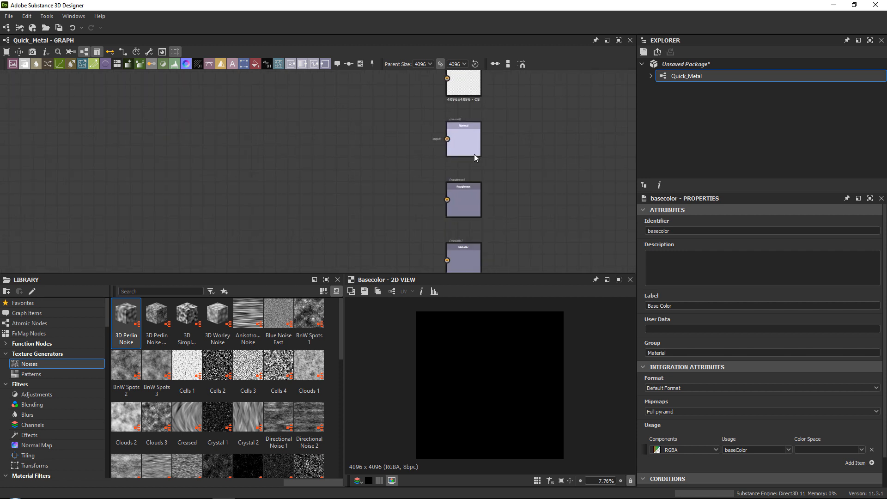
pyautogui.scroll(2, 474, 154)
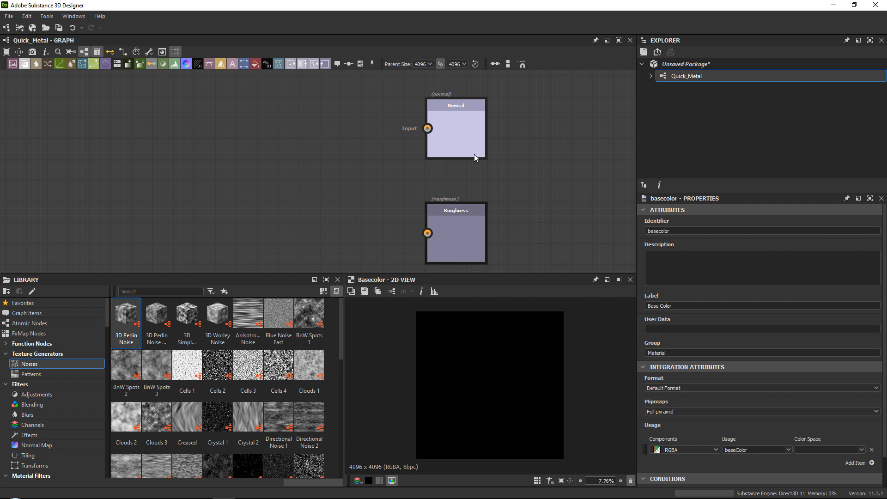
pyautogui.moveTo(374, 153); pyautogui.dragTo(384, 184, button='middle')
pyautogui.scroll(-2, 384, 184)
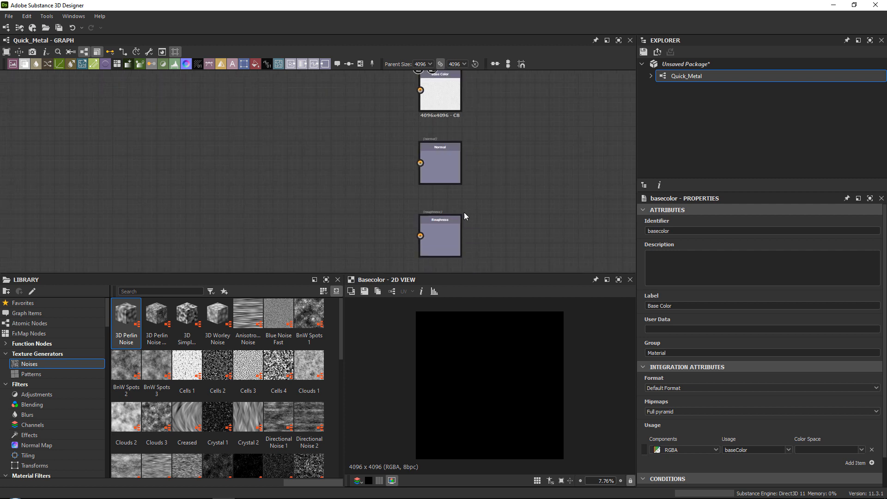
pyautogui.click(456, 253)
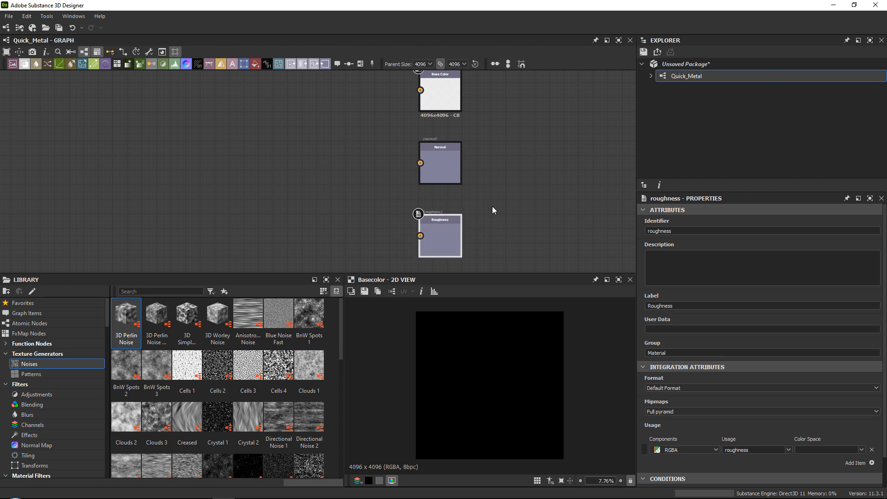
pyautogui.moveTo(363, 196); pyautogui.dragTo(447, 197, button='middle')
pyautogui.scroll(-2, 447, 198)
pyautogui.moveTo(355, 174)
pyautogui.mouseDown(button='middle')
pyautogui.moveTo(471, 181)
pyautogui.moveTo(364, 161)
pyautogui.mouseUp(button='middle')
pyautogui.click(352, 179)
# Bring back the reference board and study the scratches, stains and dents on the metal sheets up close.
pyautogui.moveTo(882, 240); pyautogui.dragTo(452, 212, button='right')
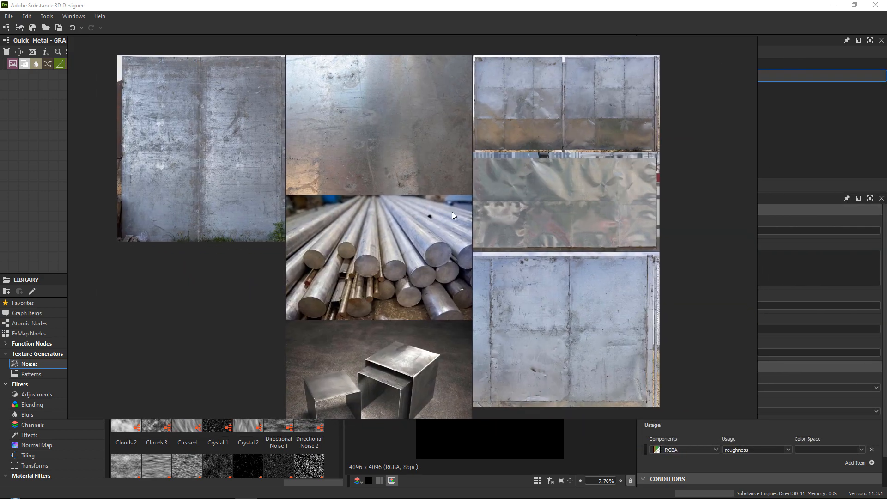
pyautogui.scroll(4, 259, 113)
pyautogui.scroll(4, 389, 151)
pyautogui.moveTo(350, 144); pyautogui.dragTo(348, 186, button='middle')
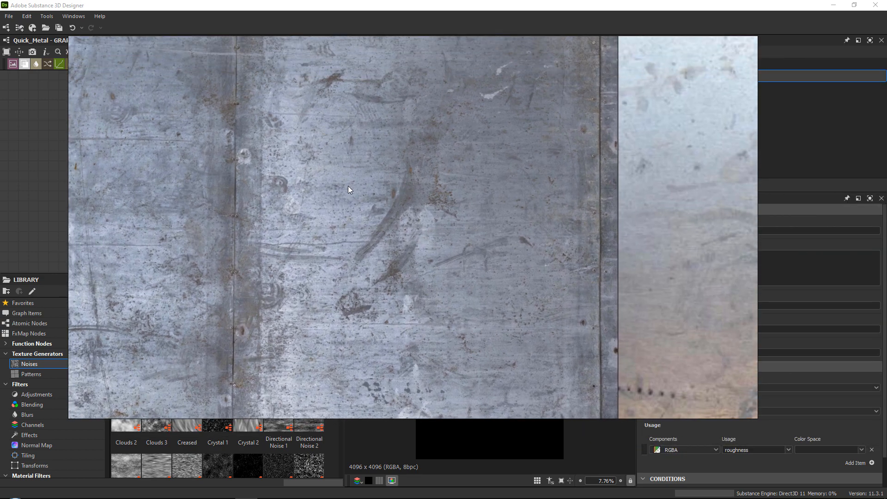
pyautogui.scroll(-1, 238, 199)
pyautogui.scroll(-1, 236, 155)
pyautogui.moveTo(237, 156); pyautogui.dragTo(319, 161, button='middle')
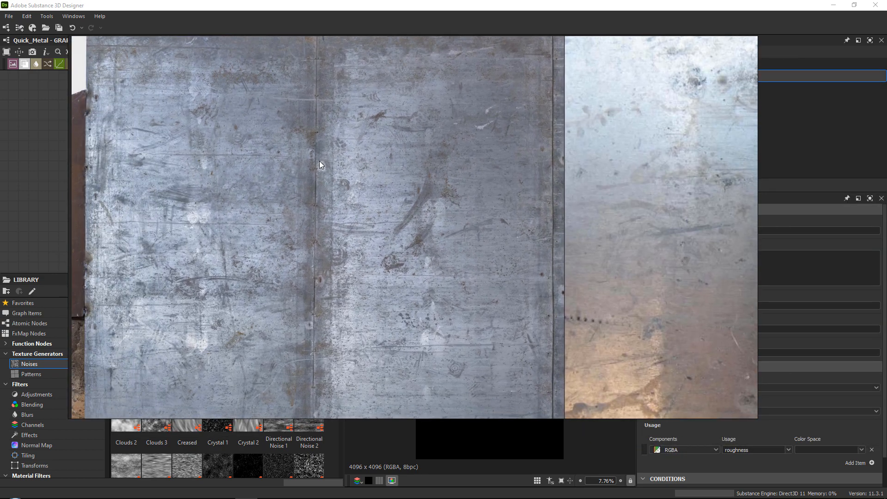
pyautogui.scroll(-1, 319, 161)
pyautogui.moveTo(485, 186); pyautogui.dragTo(219, 153, button='middle')
pyautogui.scroll(1, 429, 166)
pyautogui.moveTo(429, 166)
pyautogui.mouseDown(button='middle')
pyautogui.moveTo(282, 171)
pyautogui.moveTo(373, 168)
pyautogui.mouseUp(button='middle')
pyautogui.scroll(-2, 282, 171)
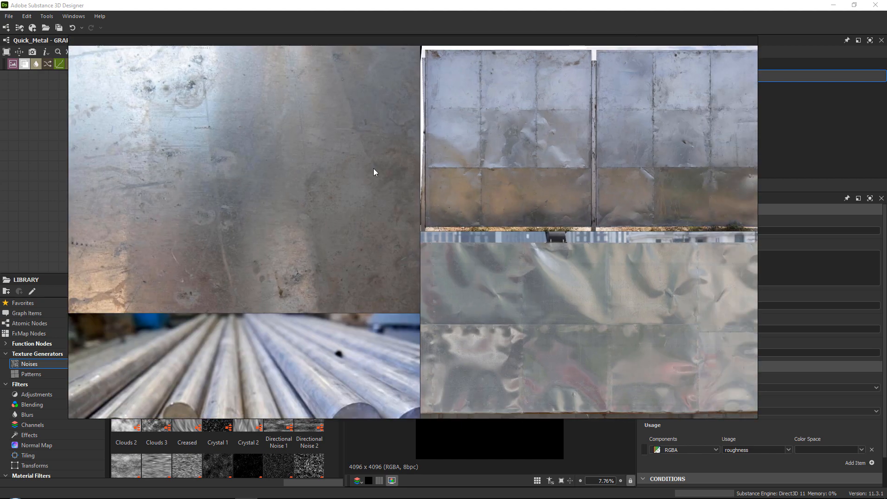
pyautogui.scroll(1, 549, 119)
pyautogui.moveTo(549, 119)
pyautogui.mouseDown(button='middle')
pyautogui.moveTo(338, 138)
pyautogui.moveTo(323, 163)
pyautogui.moveTo(304, 253)
pyautogui.mouseUp(button='middle')
pyautogui.scroll(2, 318, 177)
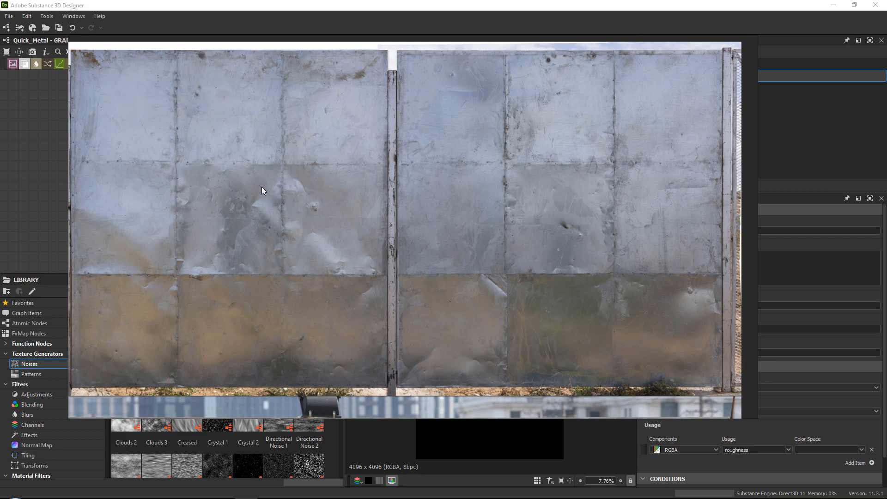
pyautogui.scroll(2, 289, 196)
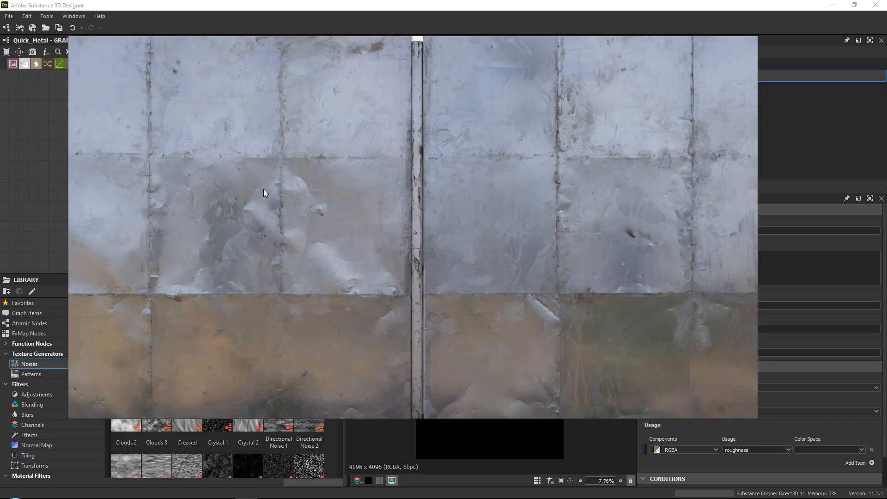
pyautogui.moveTo(246, 219); pyautogui.dragTo(886, 236, button='right')
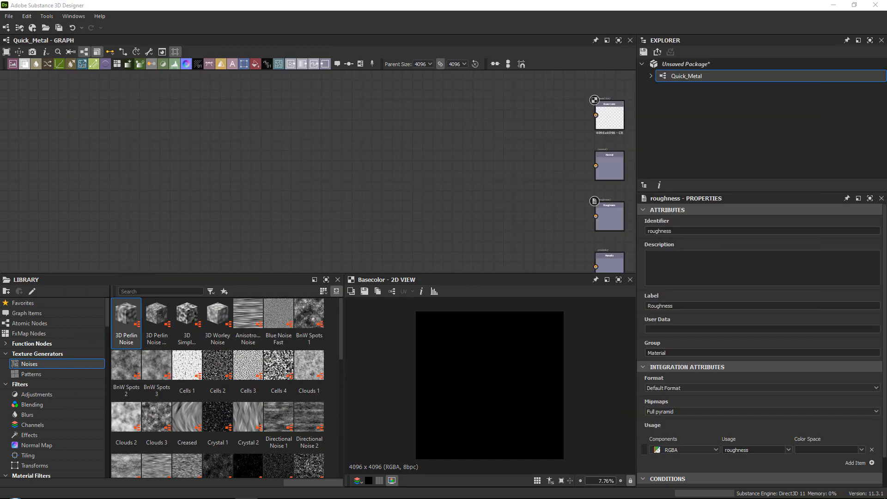
# Add a Perlin Noise node to an empty area of the graph and set its scale to 5.
pyautogui.moveTo(371, 184); pyautogui.dragTo(311, 183, button='middle')
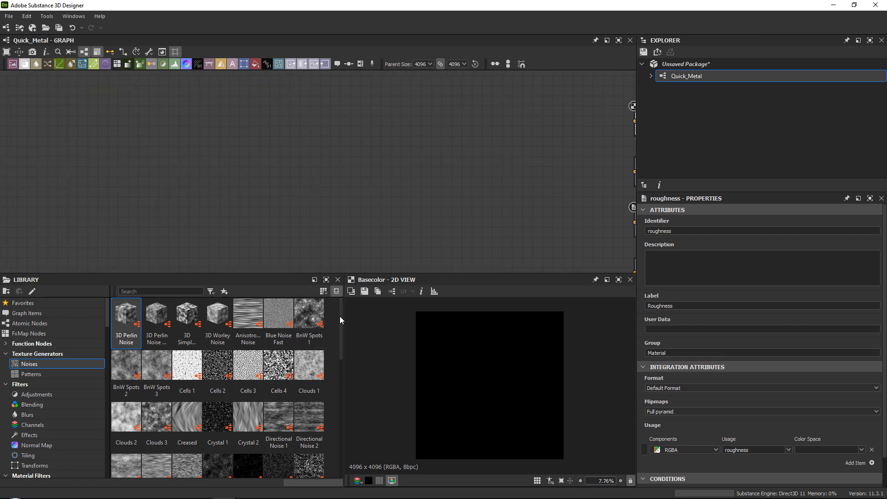
pyautogui.scroll(-10, 339, 318)
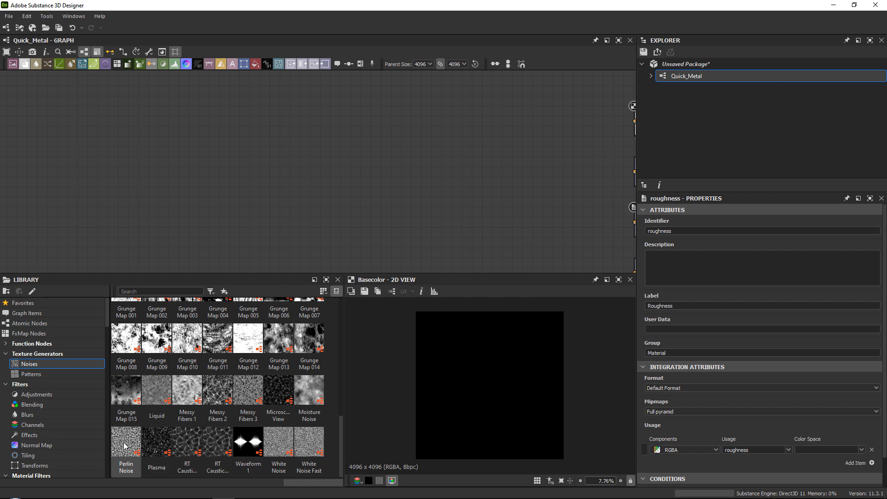
pyautogui.moveTo(124, 446); pyautogui.dragTo(270, 138)
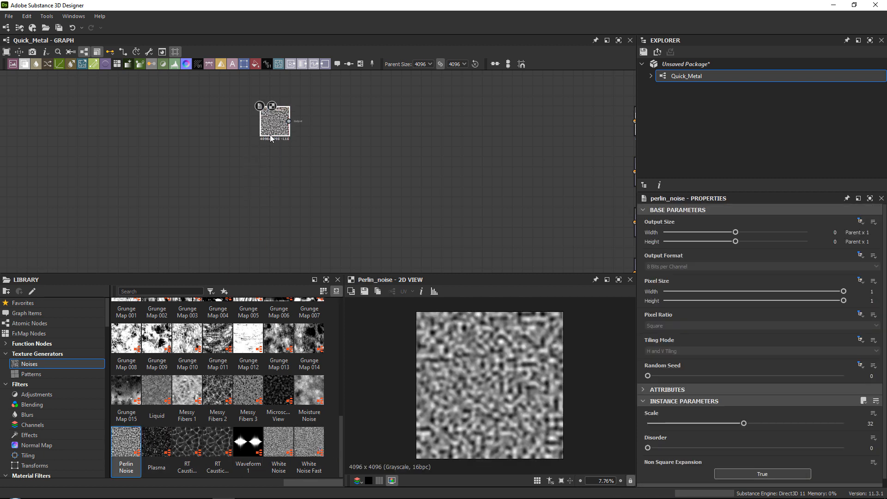
pyautogui.scroll(4, 270, 135)
pyautogui.moveTo(272, 112); pyautogui.dragTo(220, 187, button='middle')
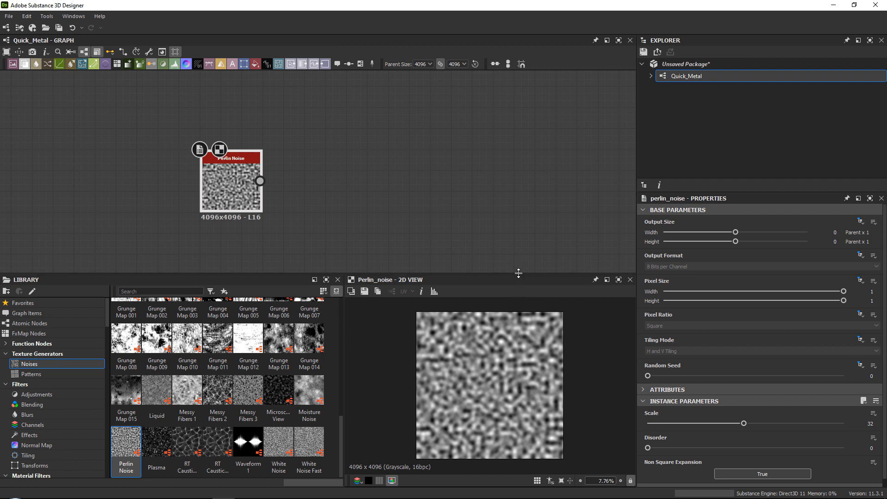
pyautogui.moveTo(518, 273); pyautogui.dragTo(518, 249)
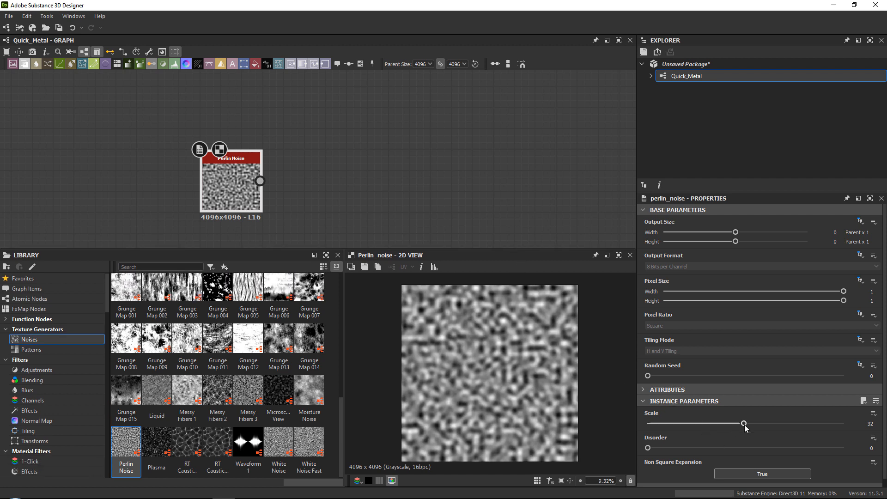
pyautogui.moveTo(745, 425); pyautogui.dragTo(658, 418)
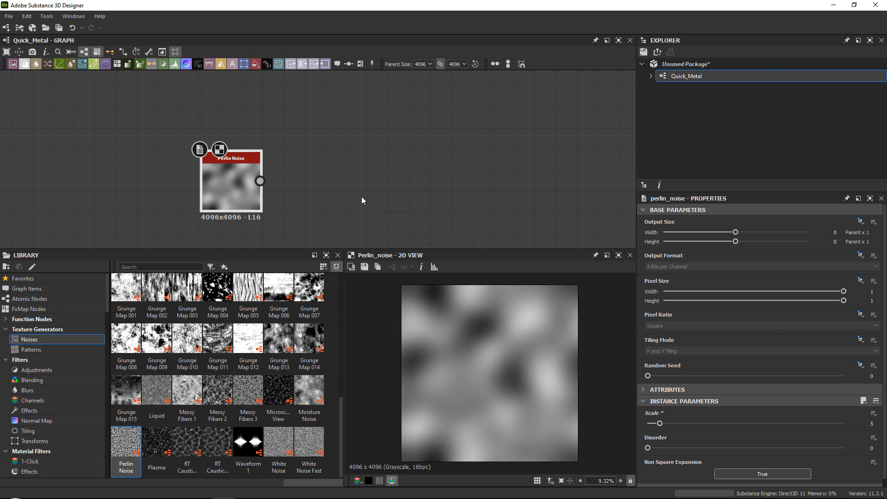
# Add a Normal node connected to the output of the Perlin Noise node.
pyautogui.moveTo(231, 193); pyautogui.dragTo(221, 172)
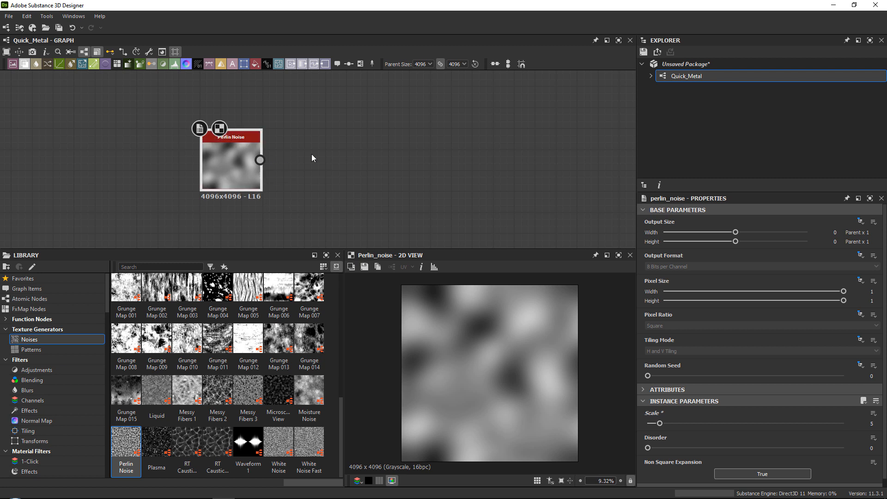
pyautogui.scroll(1, 318, 154)
pyautogui.moveTo(262, 154); pyautogui.dragTo(248, 172, button='middle')
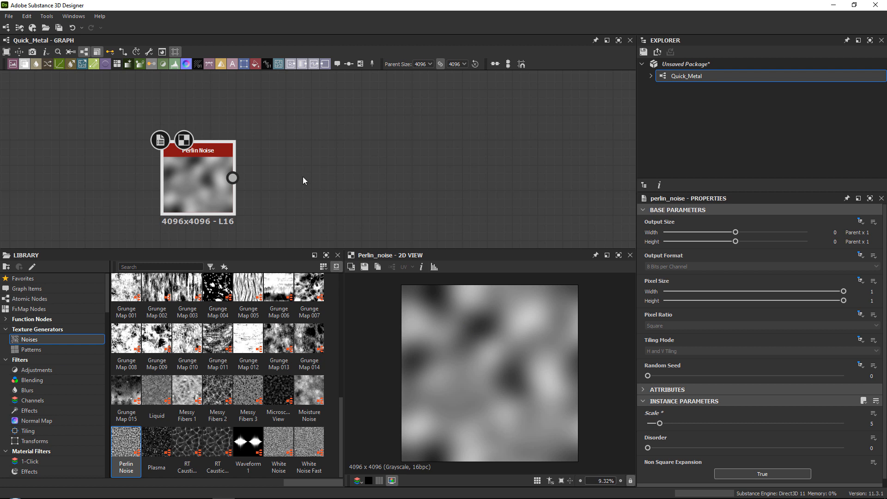
pyautogui.moveTo(199, 181); pyautogui.dragTo(237, 165)
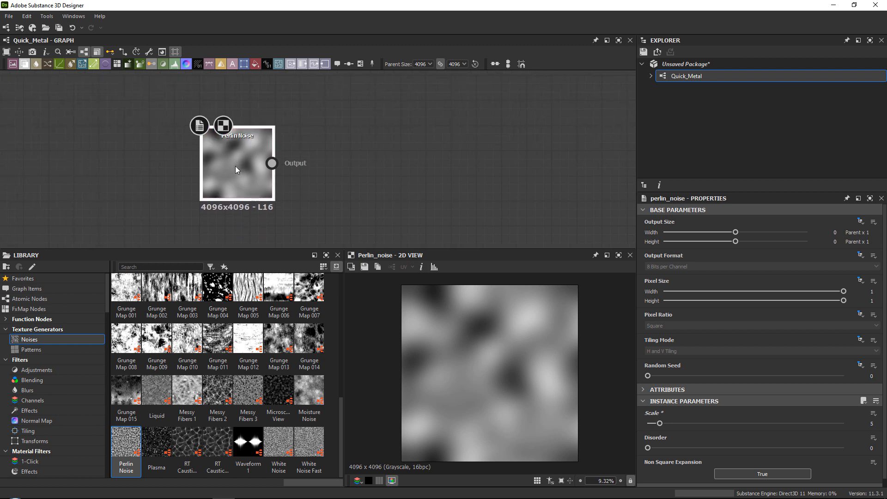
pyautogui.click(235, 166)
pyautogui.press('space')
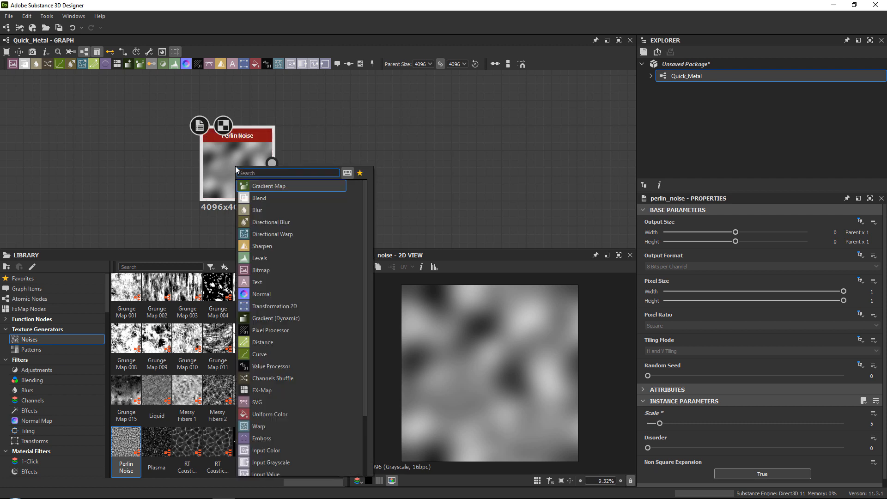
pyautogui.press('Escape')
pyautogui.press('space')
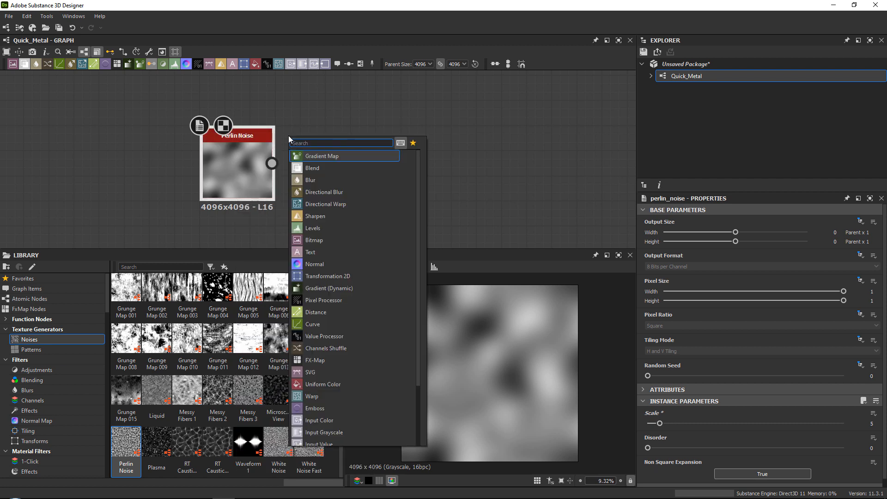
pyautogui.write('normal')
pyautogui.press('Return')
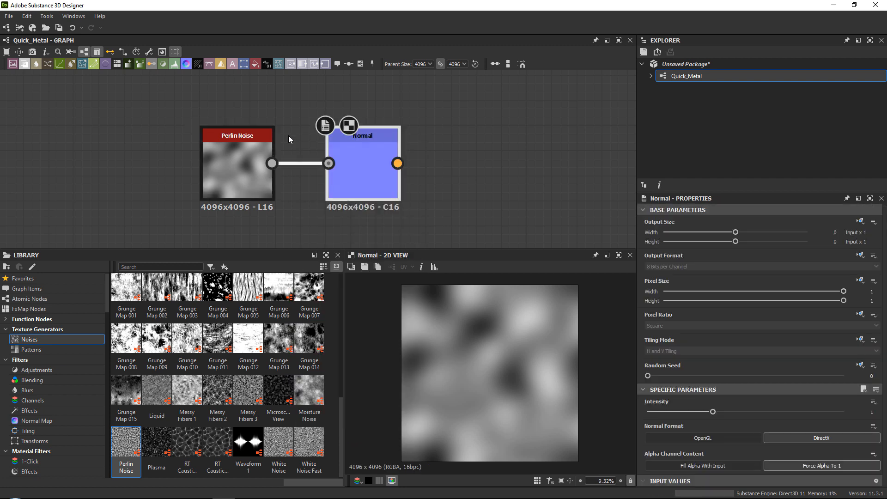
# Switch the Perlin Noise's Normal node to the OpenGL format and set its intensity to 2.
pyautogui.scroll(3, 487, 346)
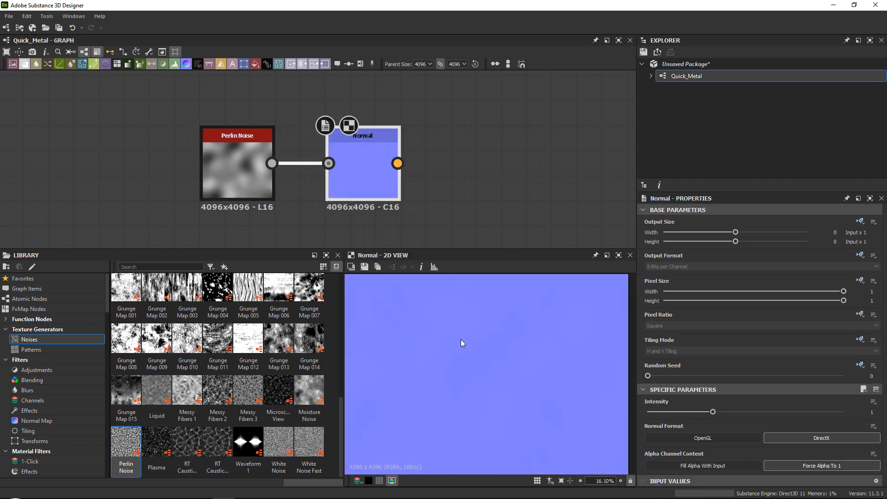
pyautogui.scroll(-3, 461, 343)
pyautogui.click(716, 437)
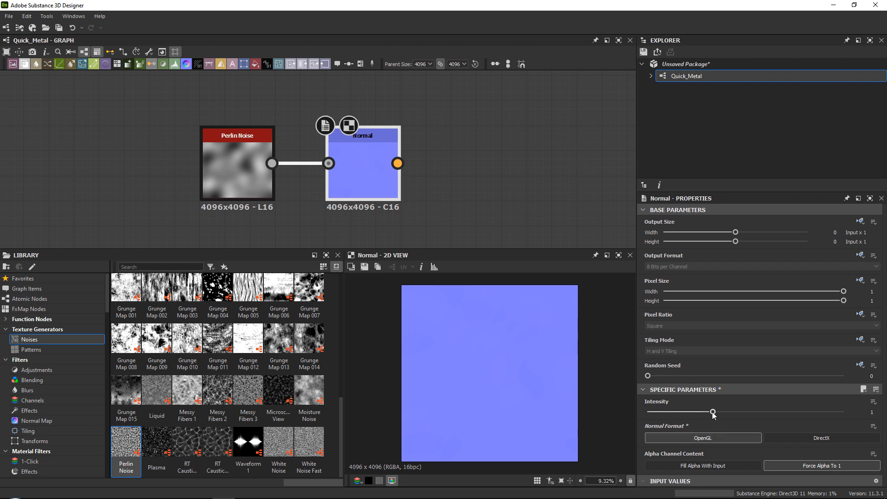
pyautogui.moveTo(713, 412); pyautogui.dragTo(843, 411)
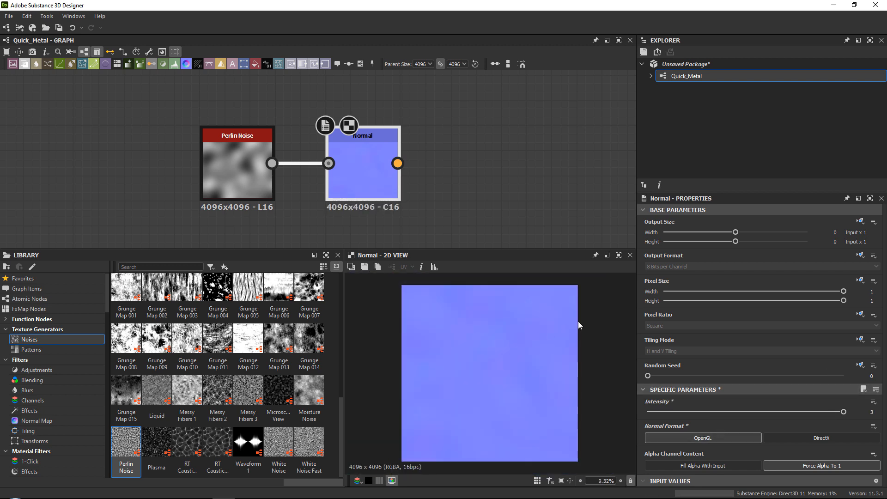
pyautogui.scroll(2, 592, 318)
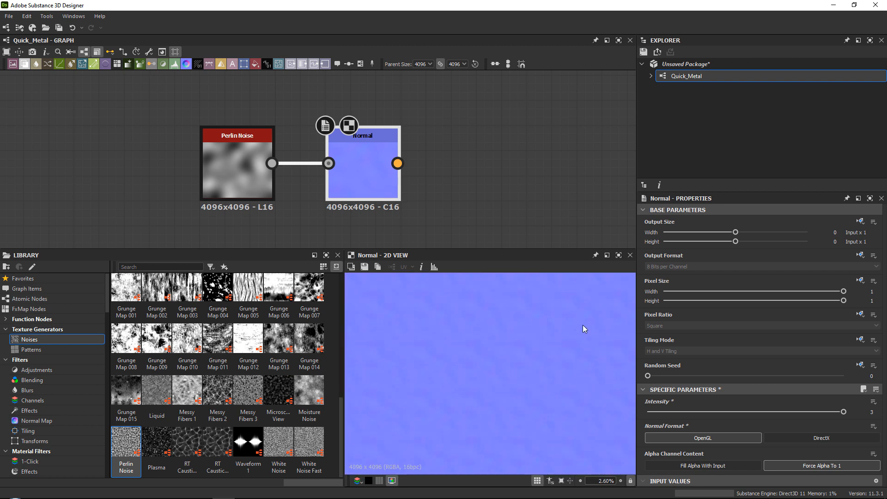
pyautogui.scroll(-3, 582, 329)
pyautogui.click(869, 411)
pyautogui.write('2')
pyautogui.press('Return')
pyautogui.scroll(8, 501, 363)
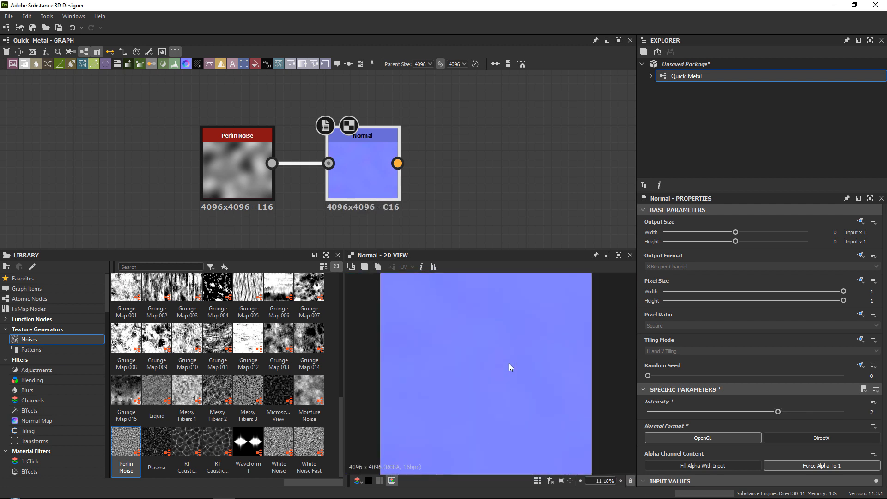
# Add a Dirt 2 noise node to the empty area above the Perlin Noise chain and inspect its speckles up close.
pyautogui.moveTo(426, 172); pyautogui.dragTo(392, 222, button='middle')
pyautogui.scroll(10, 265, 341)
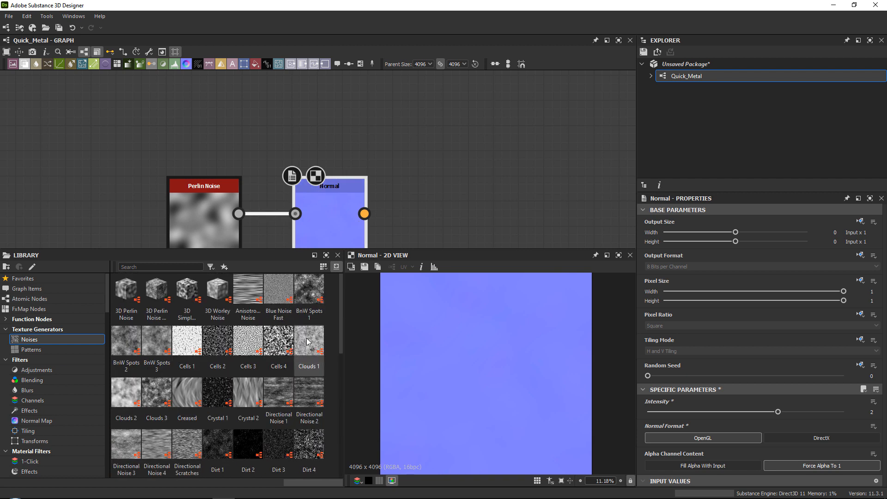
pyautogui.moveTo(342, 329); pyautogui.dragTo(336, 354)
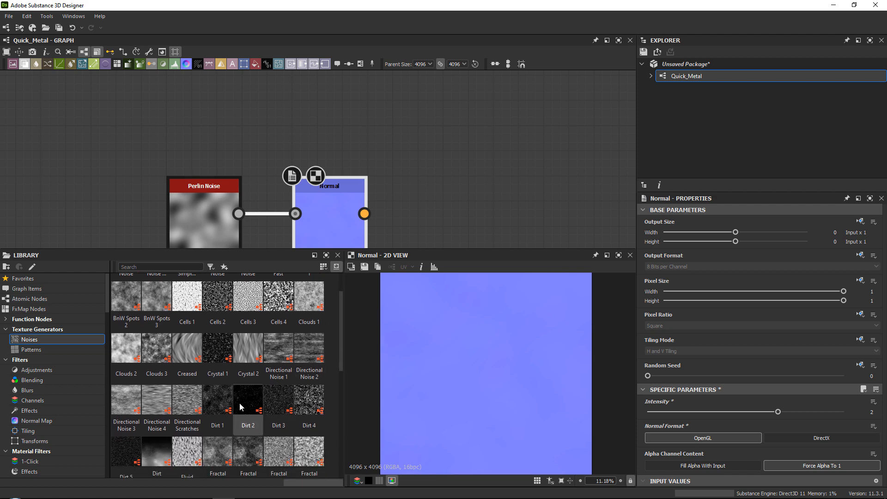
pyautogui.moveTo(248, 400); pyautogui.dragTo(435, 132)
pyautogui.scroll(6, 491, 332)
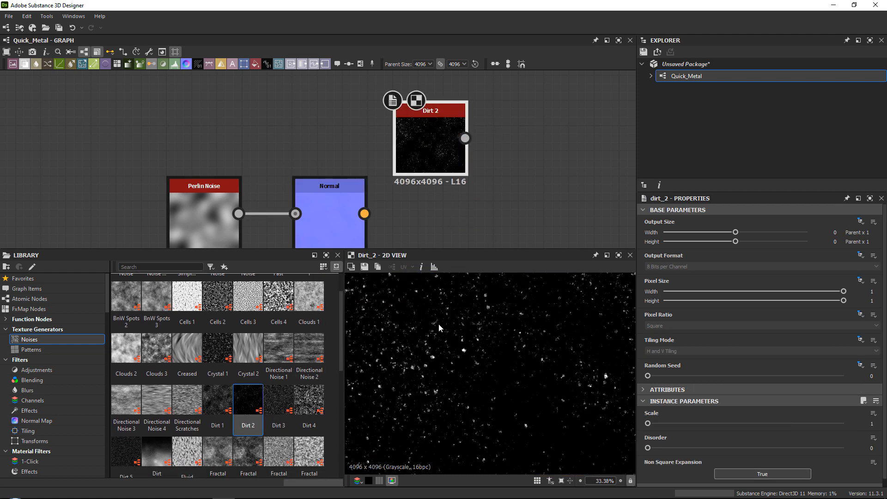
pyautogui.moveTo(440, 327); pyautogui.dragTo(525, 410, button='middle')
pyautogui.scroll(-3, 518, 349)
pyautogui.scroll(5, 517, 349)
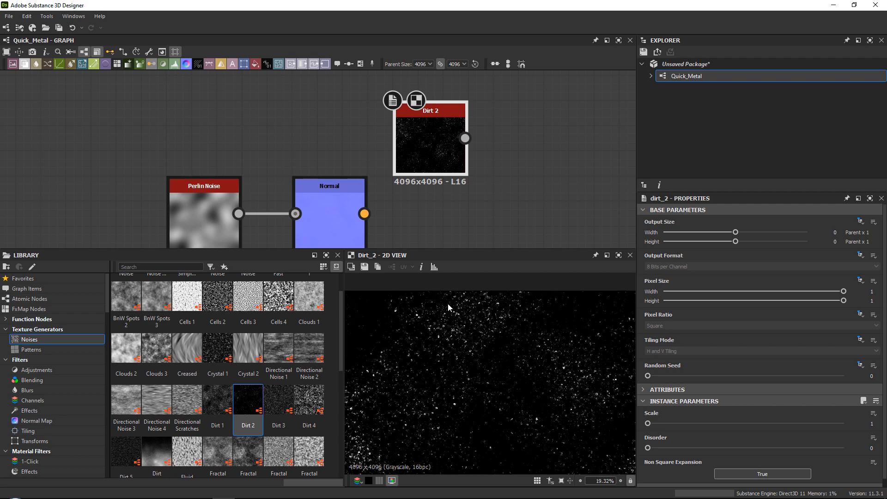
pyautogui.scroll(-2, 473, 196)
pyautogui.scroll(-2, 431, 222)
# Reposition the Dirt 2 node so it sits above the Perlin Noise node with free space beside it.
pyautogui.moveTo(431, 222); pyautogui.dragTo(321, 150)
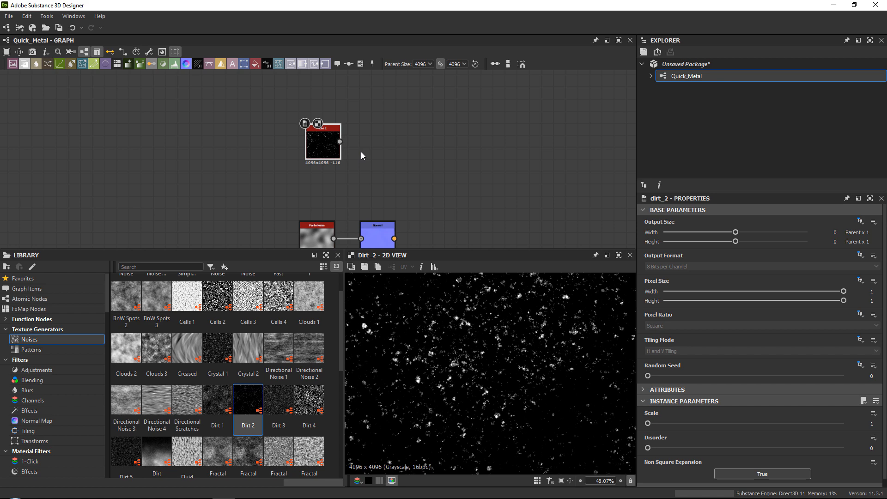
pyautogui.scroll(4, 453, 330)
pyautogui.moveTo(388, 154); pyautogui.dragTo(377, 194, button='middle')
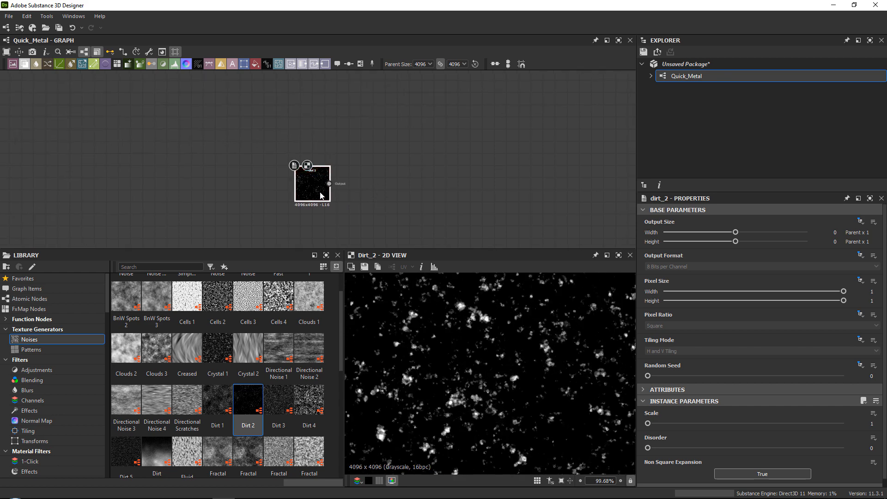
pyautogui.moveTo(319, 193); pyautogui.dragTo(324, 197)
# Try a Normal node in OpenGL format directly on the Dirt 2 output, inspect it and delete it.
pyautogui.press('space')
pyautogui.write('nor')
pyautogui.press('Return')
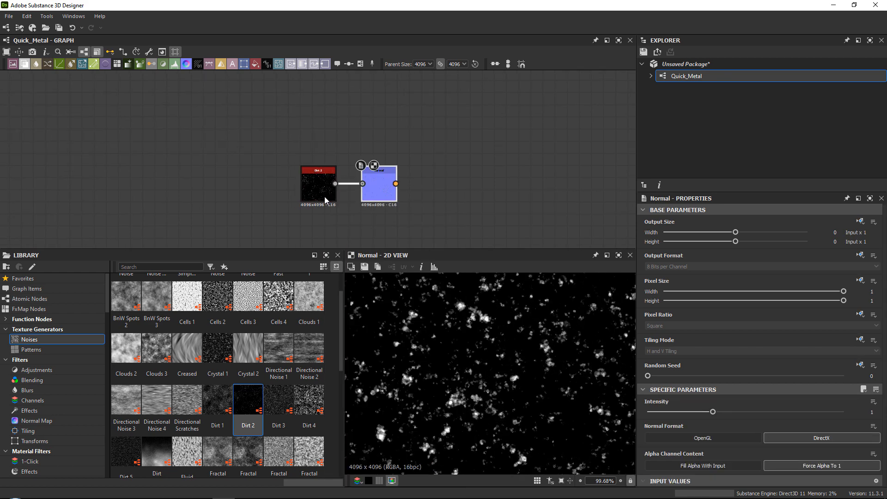
pyautogui.click(701, 437)
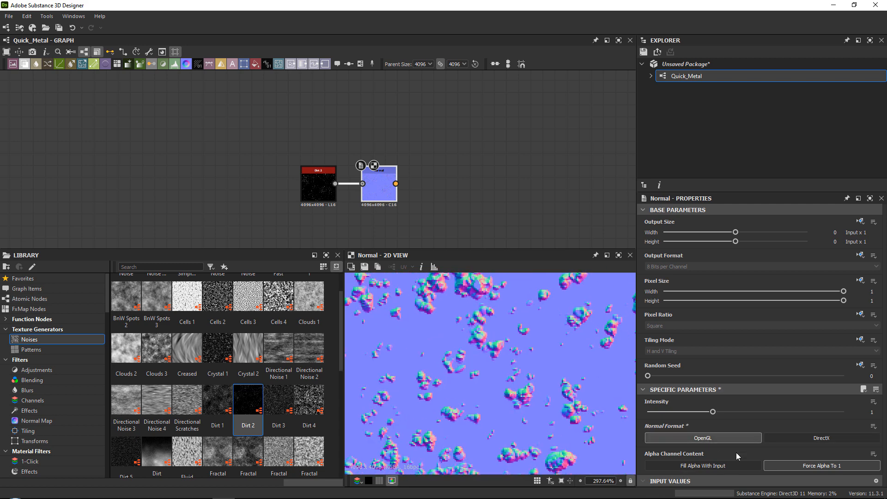
pyautogui.click(813, 441)
pyautogui.press('Delete')
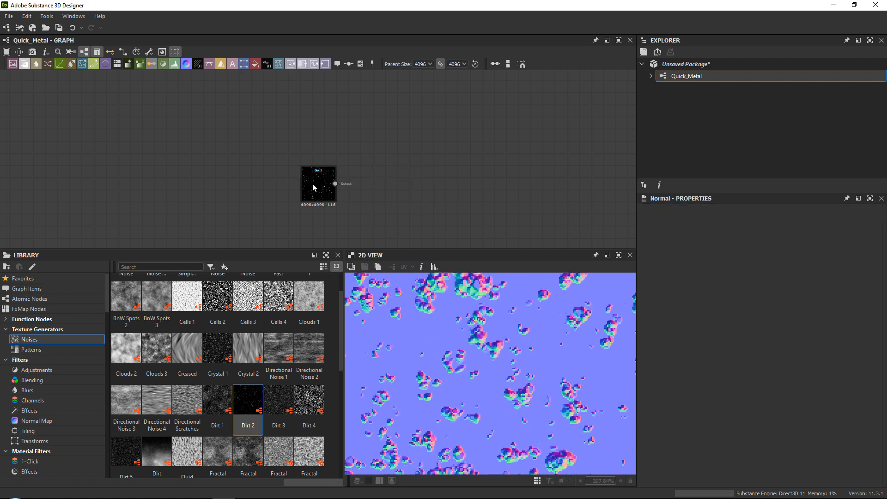
# Connect a Blur HQ Grayscale node to the output of the Dirt 2 node.
pyautogui.click(312, 181)
pyautogui.scroll(-4, 473, 341)
pyautogui.moveTo(412, 212); pyautogui.dragTo(411, 223, button='middle')
pyautogui.press('space')
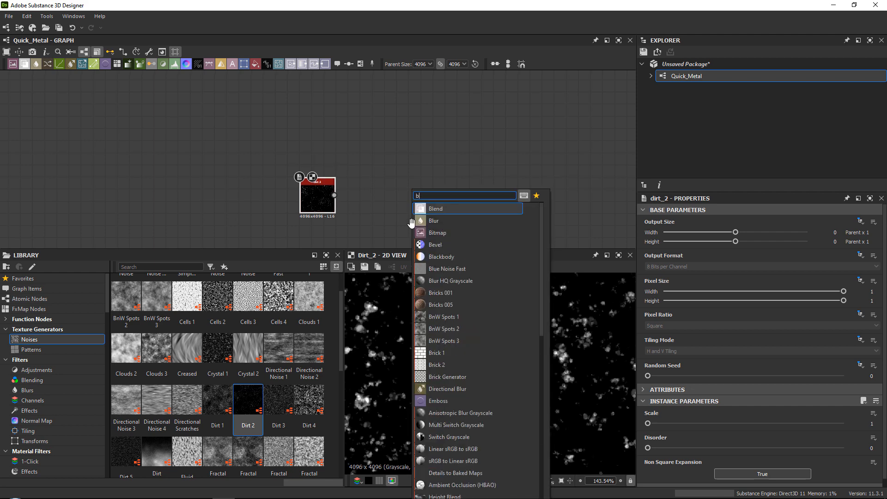
pyautogui.write('blur')
pyautogui.click(439, 221)
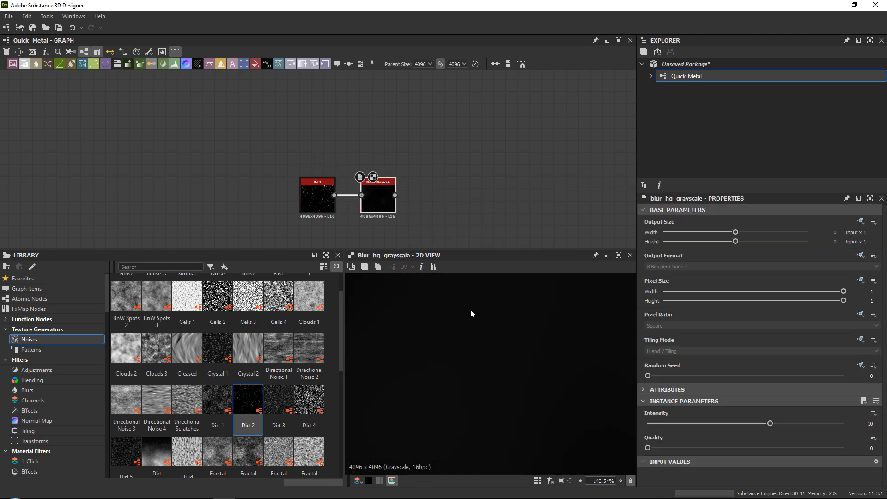
# Reduce the Blur HQ Grayscale intensity to 0.11 to soften the dirt specks slightly.
pyautogui.moveTo(665, 423); pyautogui.dragTo(646, 429)
pyautogui.scroll(4, 497, 316)
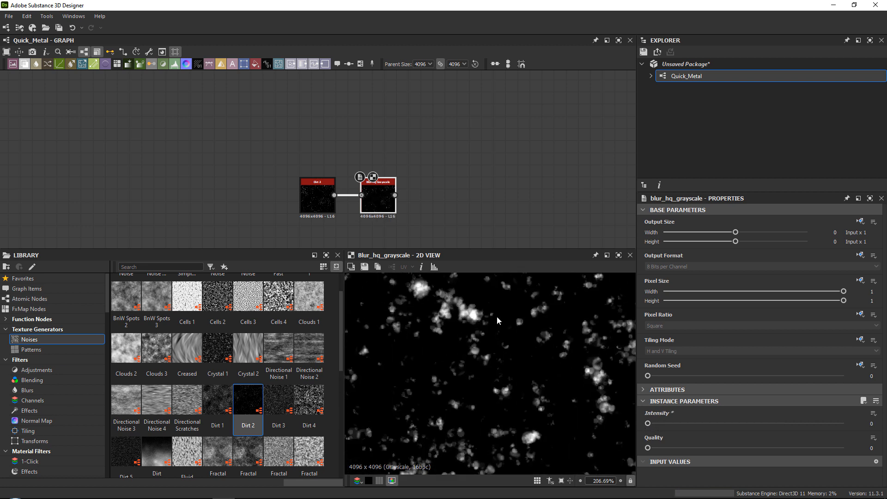
pyautogui.scroll(-2, 546, 373)
pyautogui.moveTo(648, 424); pyautogui.dragTo(649, 426)
pyautogui.scroll(-7, 511, 377)
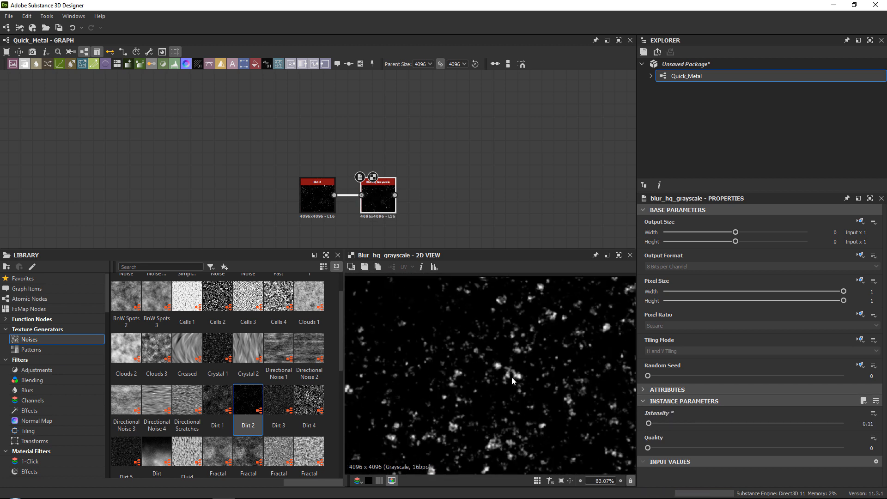
# Add a Histogram Scan node after the Blur HQ Grayscale node.
pyautogui.moveTo(391, 205); pyautogui.dragTo(358, 207, button='middle')
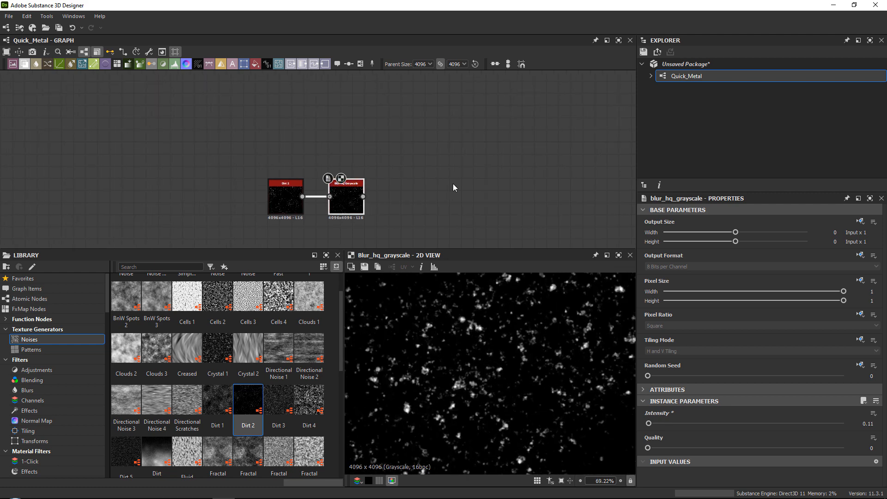
pyautogui.press('space')
pyautogui.write('his')
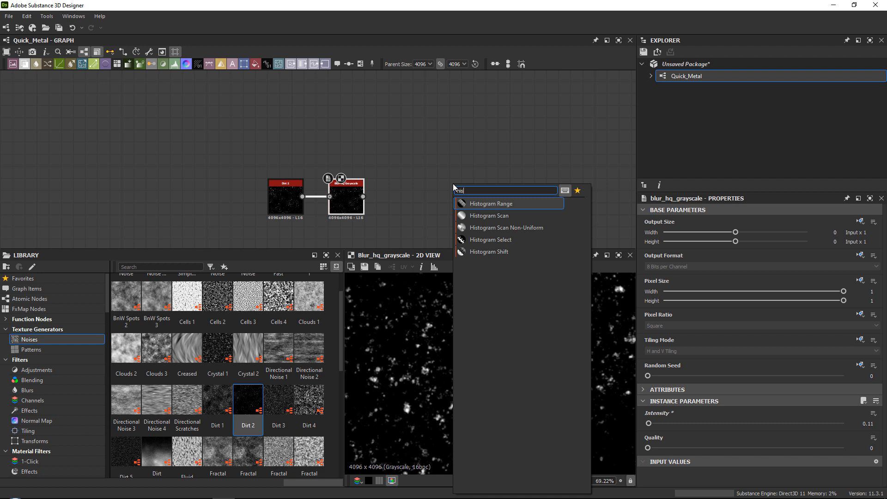
pyautogui.press('Down')
pyautogui.press('Down')
pyautogui.press('Down')
pyautogui.press('Up')
pyautogui.press('Up')
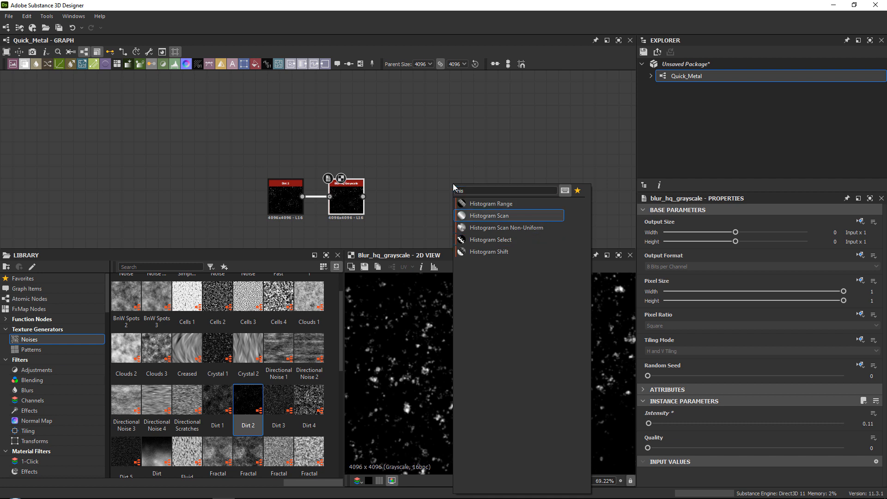
pyautogui.press('Return')
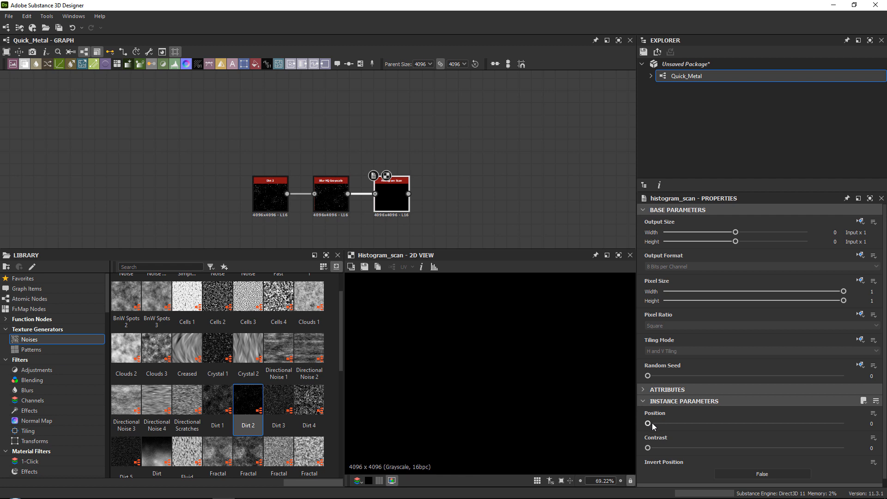
# Set the Histogram Scan position to 0.42 and leave Invert Position at False.
pyautogui.moveTo(648, 423); pyautogui.dragTo(731, 417)
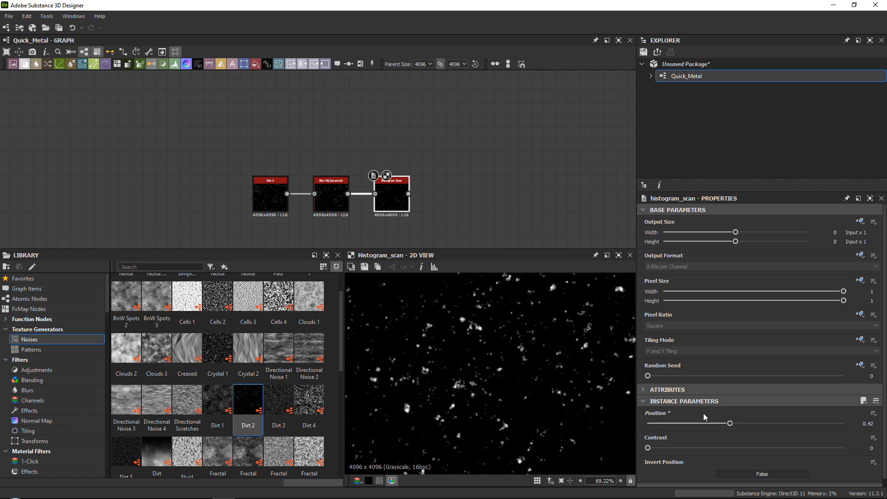
pyautogui.click(740, 470)
pyautogui.click(739, 470)
# Move the Dirt 2, Blur HQ Grayscale and Histogram Scan nodes together to free space for further nodes.
pyautogui.moveTo(456, 135); pyautogui.dragTo(273, 203)
pyautogui.moveTo(346, 229); pyautogui.dragTo(338, 132, button='middle')
pyautogui.moveTo(379, 135); pyautogui.dragTo(388, 188, button='middle')
pyautogui.moveTo(391, 149); pyautogui.dragTo(245, 167)
# Add a Normal node after the Histogram Scan, set it to OpenGL and examine the dirt bumps up close.
pyautogui.press('space')
pyautogui.write('normal')
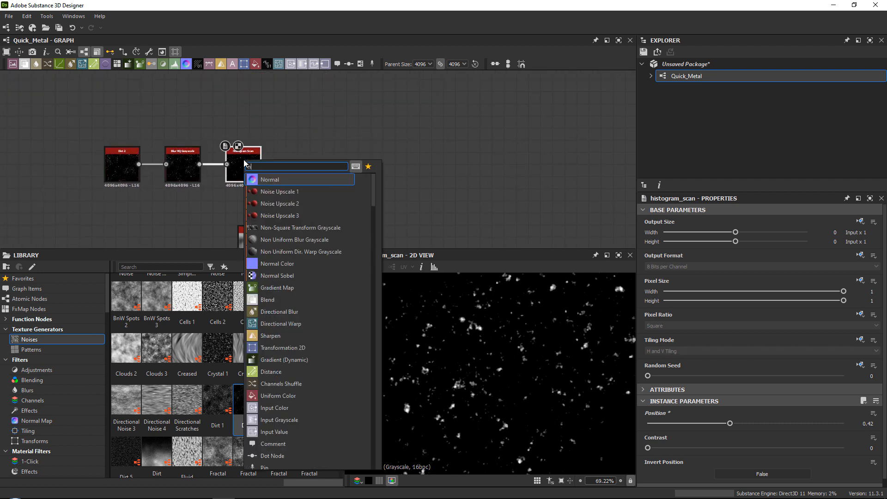
pyautogui.press('Return')
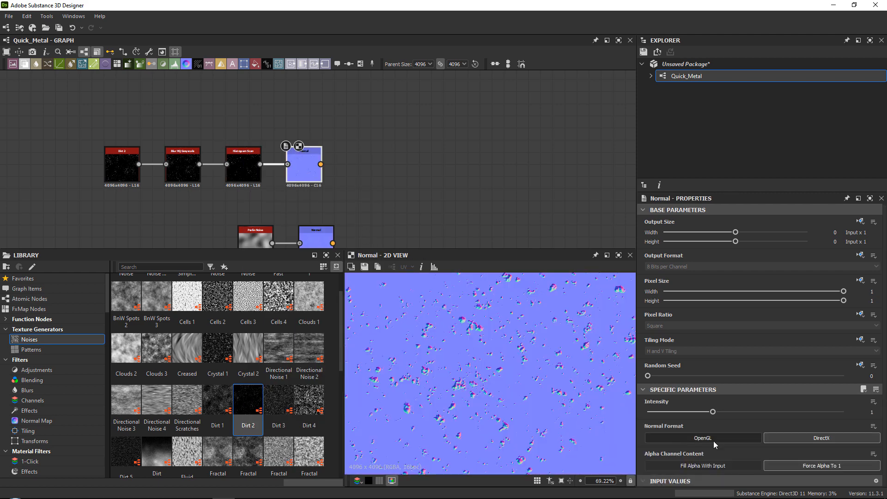
pyautogui.click(710, 439)
pyautogui.scroll(6, 469, 319)
pyautogui.scroll(1, 492, 352)
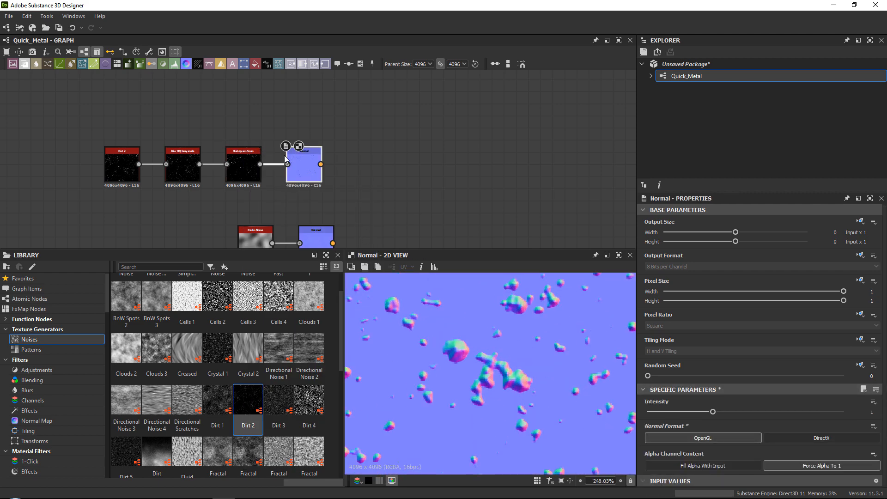
# Insert an Invert Grayscale node between the Histogram Scan and its Normal node, and dock it to the Normal node.
pyautogui.moveTo(285, 159); pyautogui.dragTo(323, 165)
pyautogui.press('space')
pyautogui.write('inv')
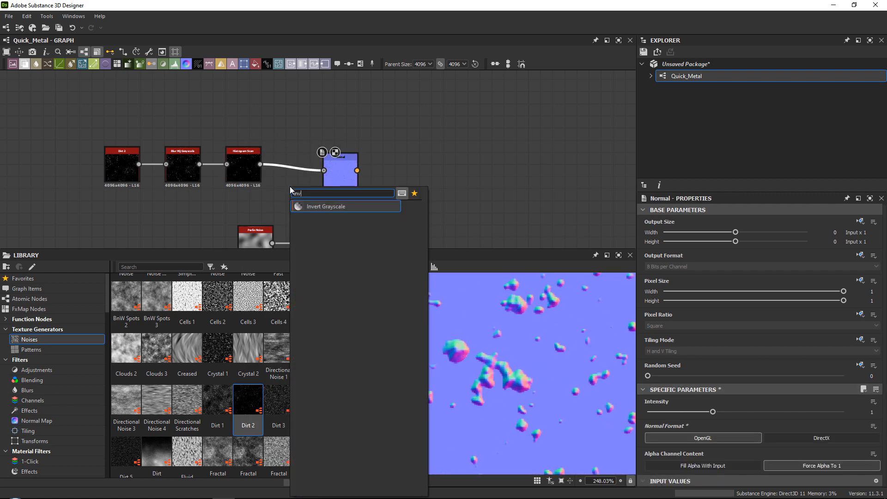
pyautogui.press('Return')
pyautogui.doubleClick(291, 187)
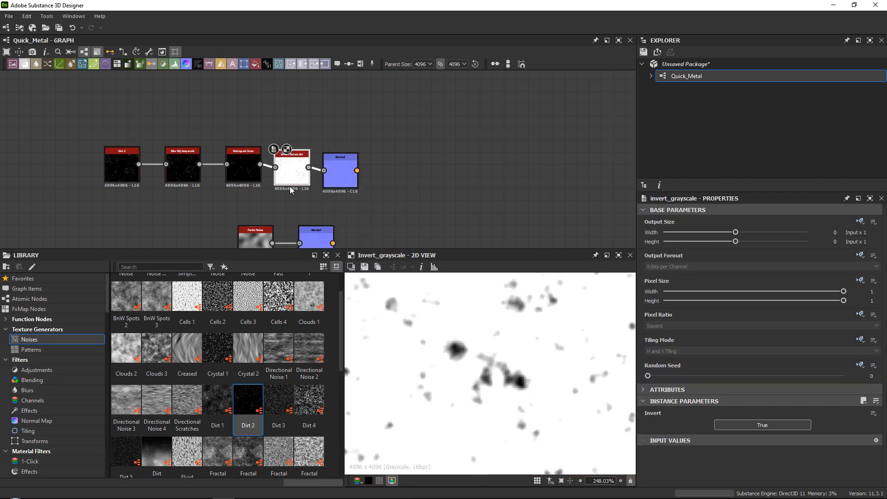
pyautogui.press('d')
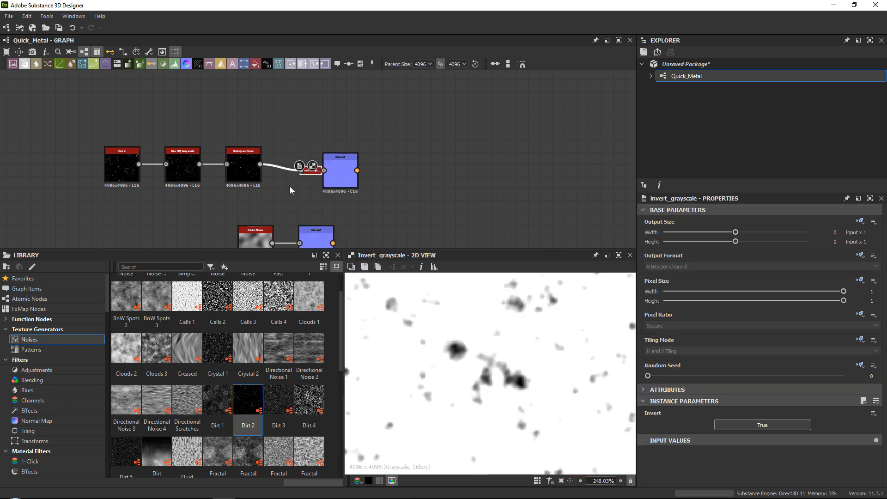
# Align the dirt chain's Normal node with its docked Invert Grayscale input and set its intensity to 0.03.
pyautogui.moveTo(341, 175); pyautogui.dragTo(328, 172)
pyautogui.doubleClick(329, 172)
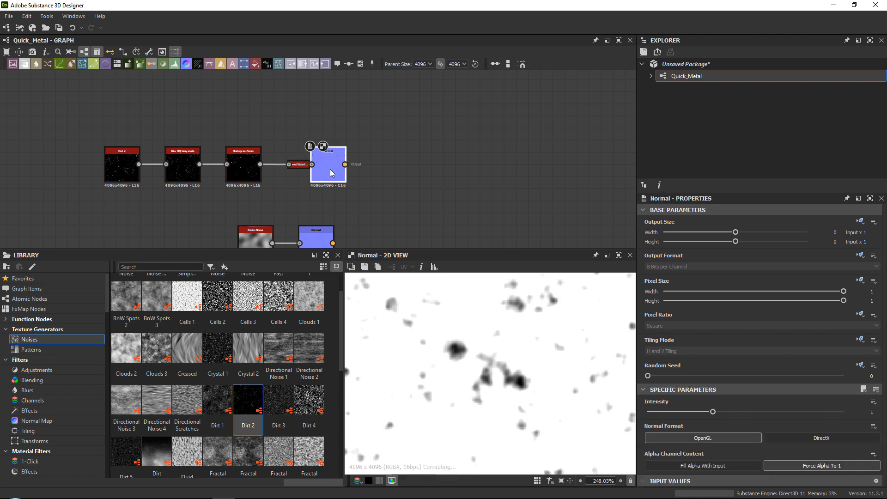
pyautogui.scroll(-6, 468, 351)
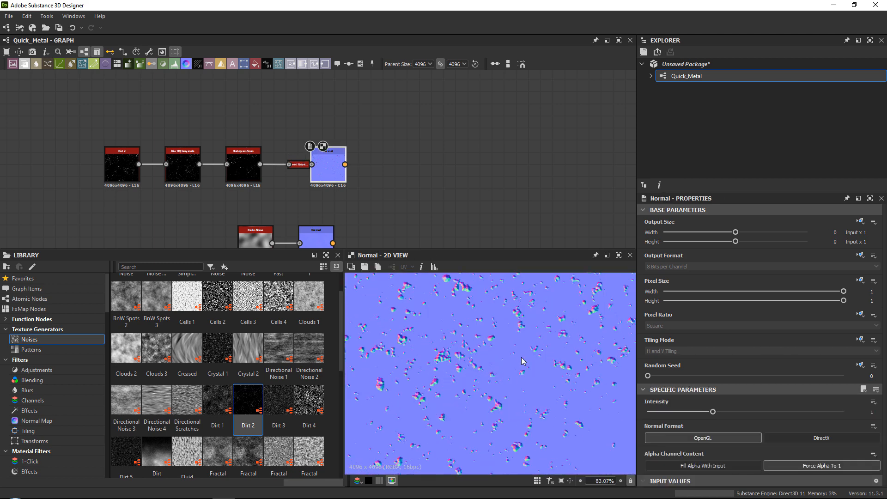
pyautogui.moveTo(714, 414); pyautogui.dragTo(652, 408)
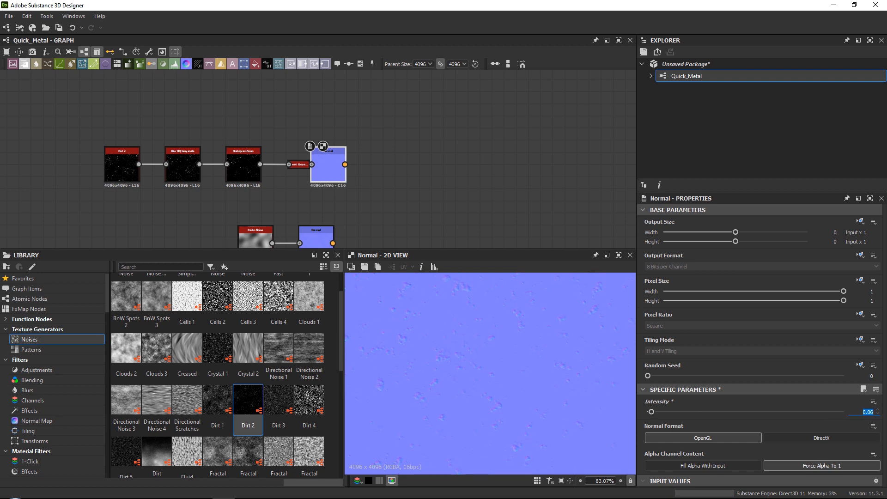
# Move the whole Dirt 2 chain, including its Normal node, down closer to the Perlin Noise row.
pyautogui.moveTo(330, 198); pyautogui.dragTo(337, 175, button='middle')
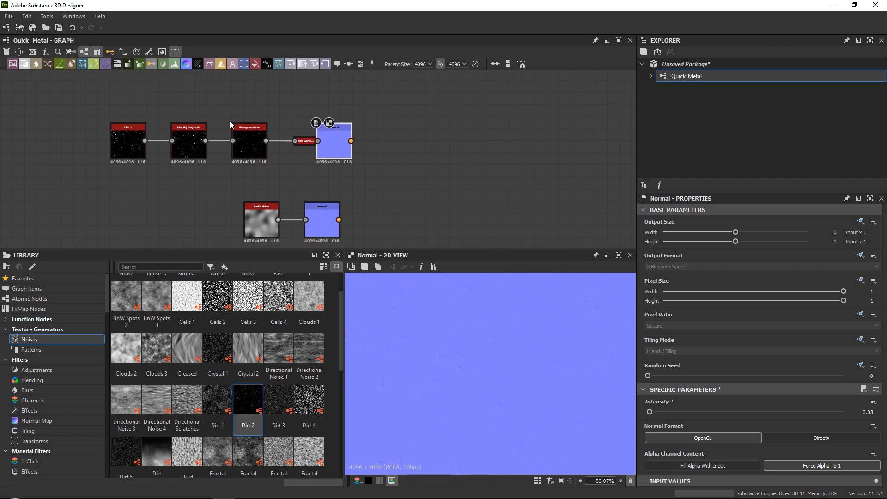
pyautogui.moveTo(97, 114); pyautogui.dragTo(335, 167)
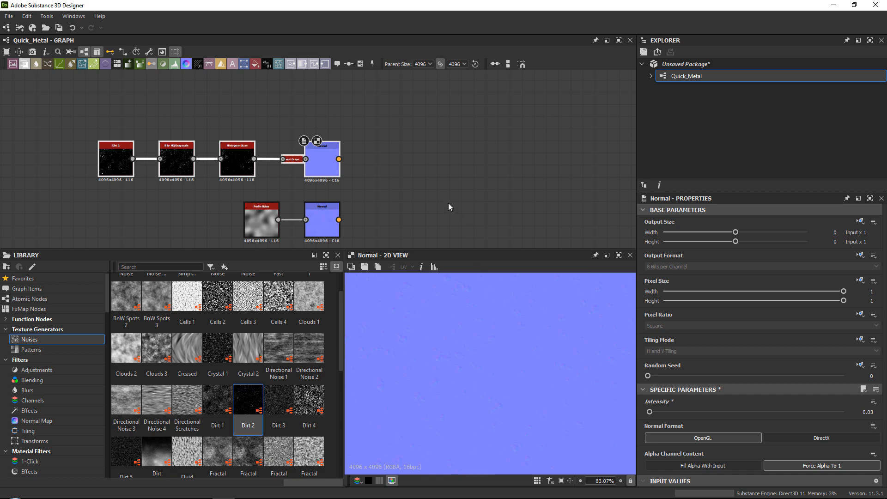
pyautogui.moveTo(405, 195); pyautogui.dragTo(413, 160, button='middle')
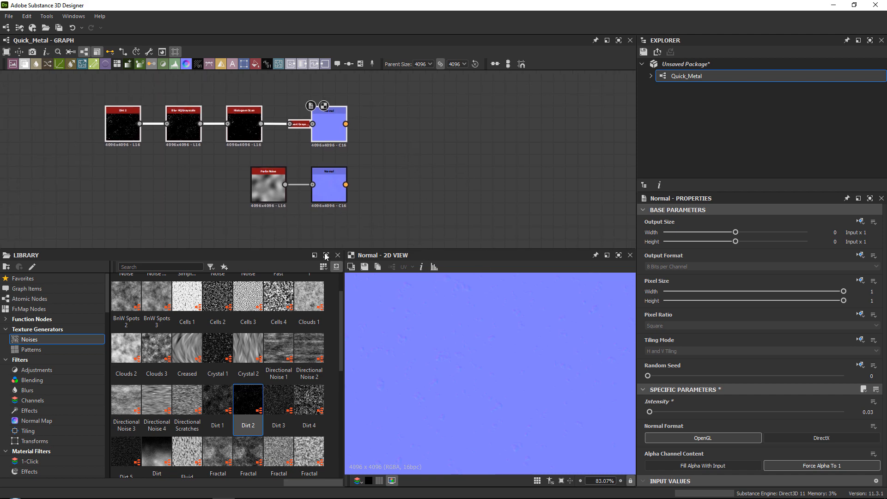
# Look through the library's noises and patterns, and add a Scratches Generator node below the Perlin Noise node.
pyautogui.scroll(-4, 308, 363)
pyautogui.scroll(4, 254, 357)
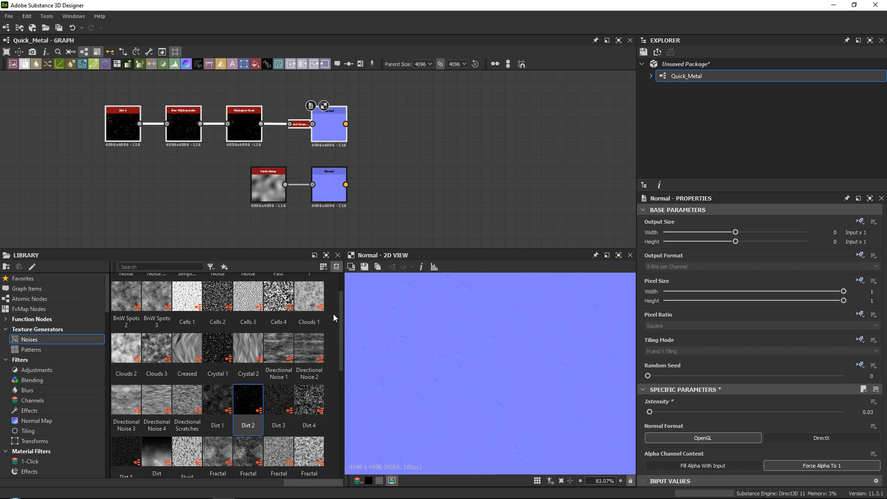
pyautogui.moveTo(339, 317); pyautogui.dragTo(337, 430)
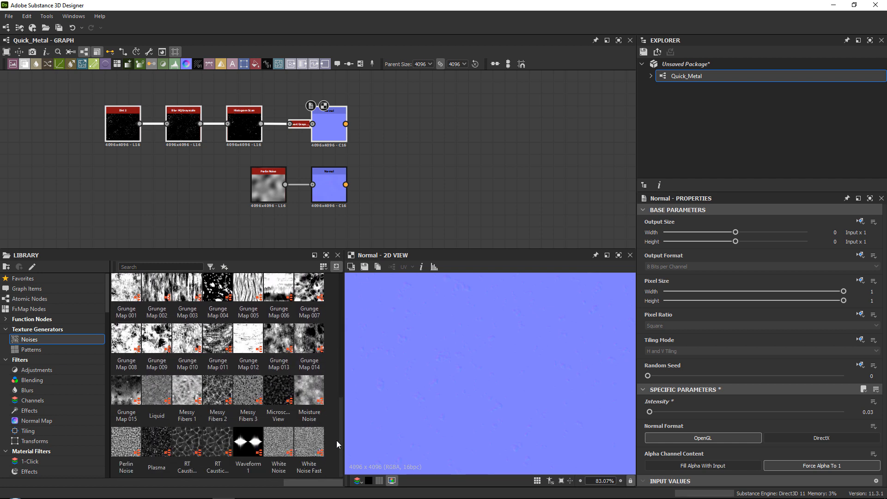
pyautogui.moveTo(337, 431)
pyautogui.mouseDown()
pyautogui.moveTo(342, 292)
pyautogui.moveTo(333, 339)
pyautogui.moveTo(337, 434)
pyautogui.mouseUp()
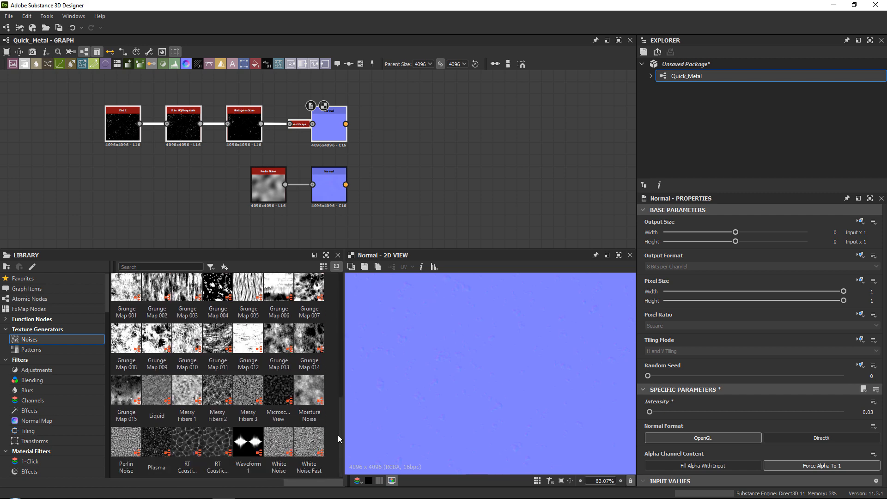
pyautogui.click(44, 350)
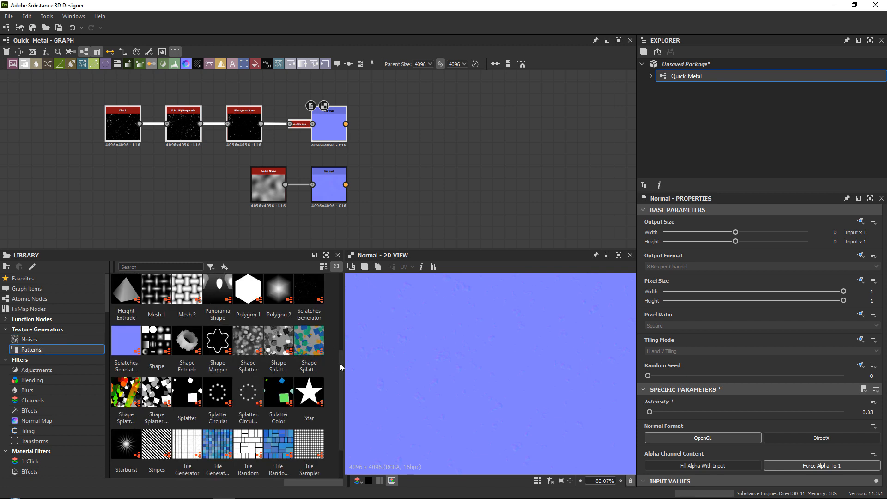
pyautogui.moveTo(246, 190); pyautogui.dragTo(247, 126, button='middle')
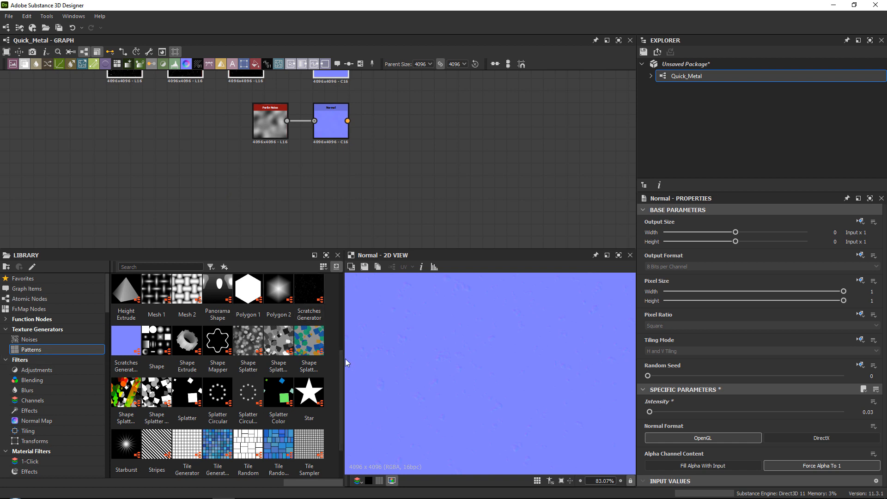
pyautogui.scroll(1, 341, 364)
pyautogui.moveTo(310, 341); pyautogui.dragTo(274, 166)
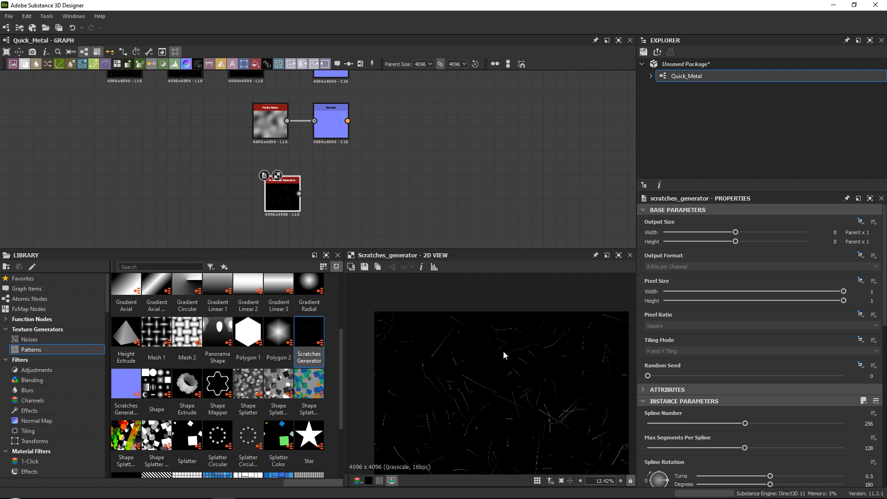
# Examine the generated scratches up close and delete the Scratches Generator node.
pyautogui.scroll(4, 448, 326)
pyautogui.moveTo(448, 327); pyautogui.dragTo(508, 324, button='middle')
pyautogui.scroll(1, 509, 329)
pyautogui.moveTo(282, 193); pyautogui.dragTo(262, 195)
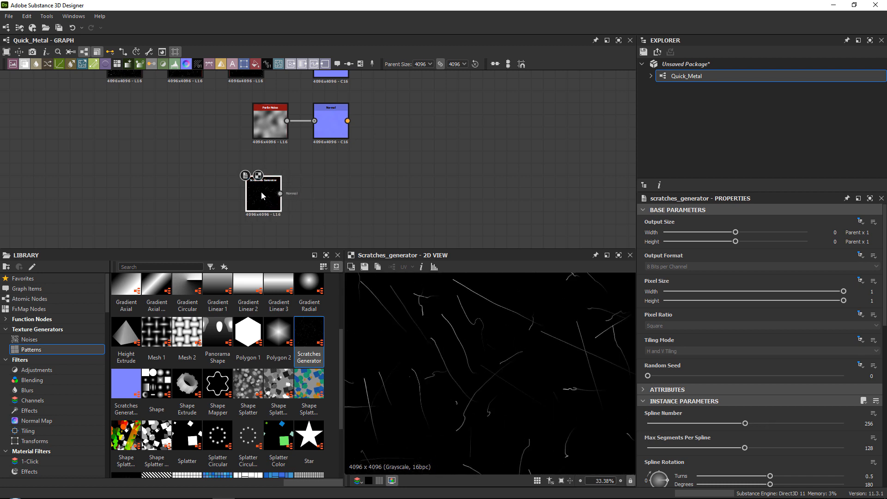
pyautogui.press('Delete')
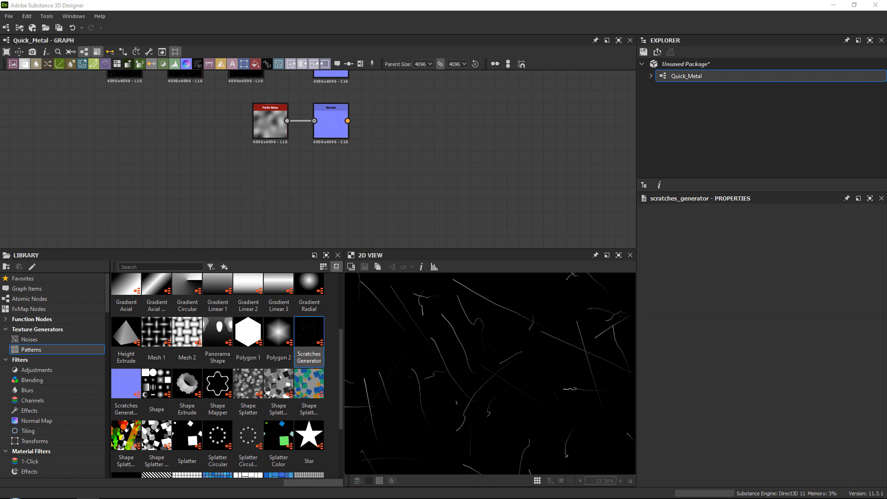
# Switch to File Explorer and browse the Adobe Substance 3D Painter resources to the procedurals folder in starter_assets.
pyautogui.moveTo(886, 63); pyautogui.dragTo(452, 31)
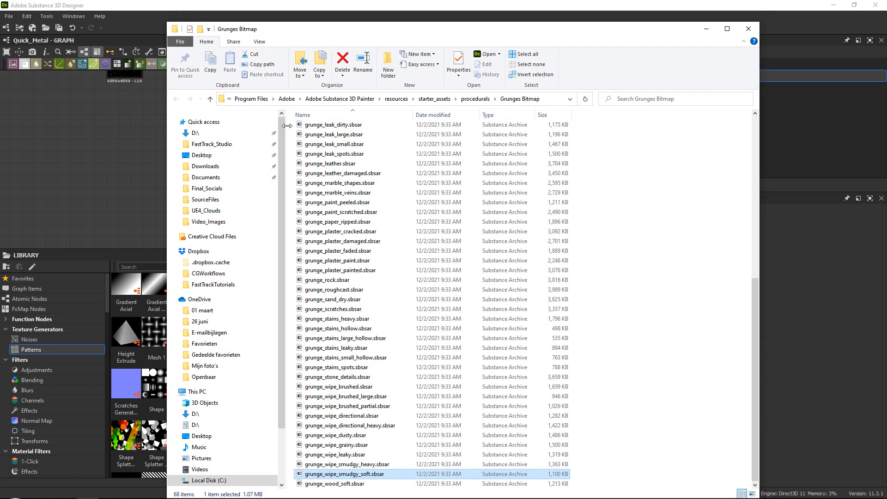
pyautogui.moveTo(286, 125); pyautogui.dragTo(187, 126)
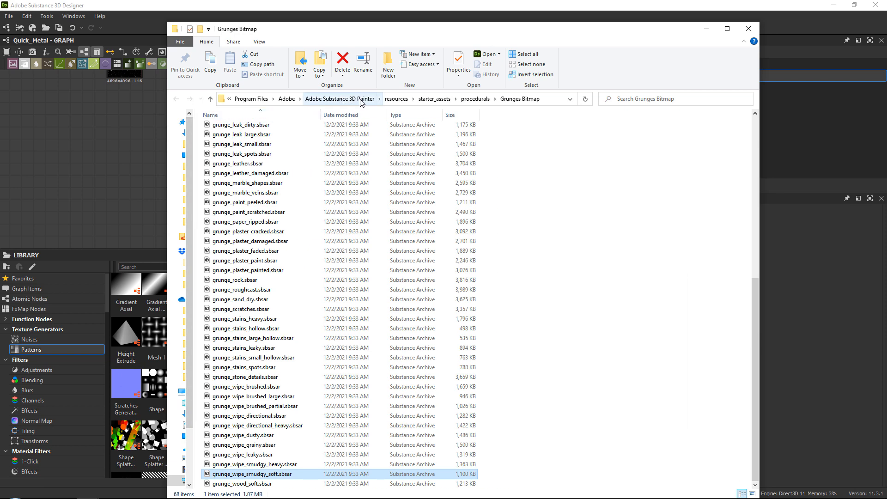
pyautogui.click(396, 99)
pyautogui.doubleClick(243, 235)
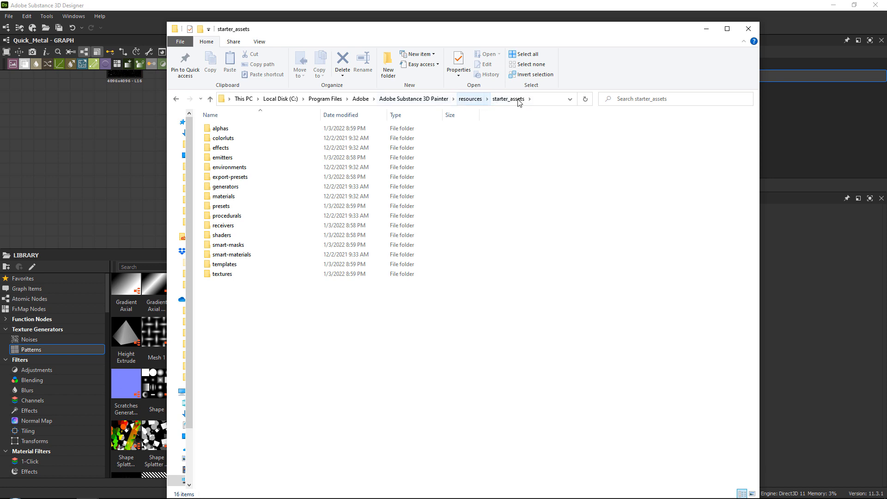
pyautogui.doubleClick(237, 220)
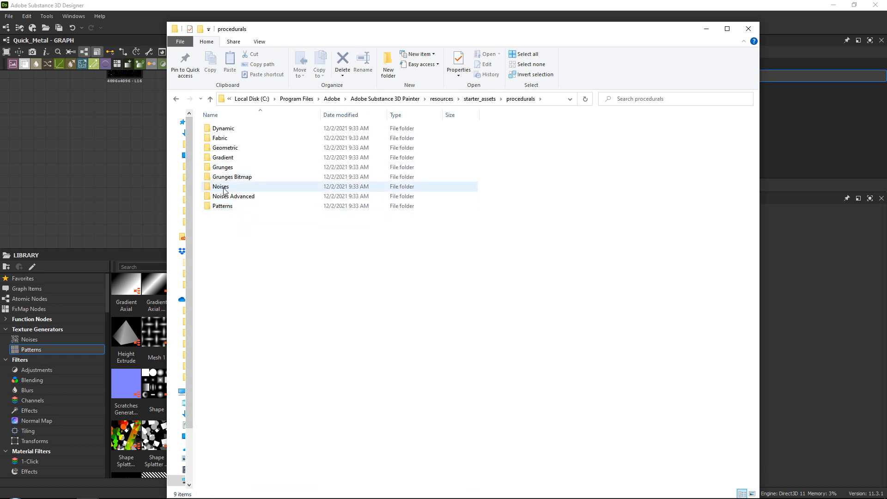
# Look through the Substance archives in the Grunges, Noises and Grunges Bitmap folders.
pyautogui.doubleClick(232, 169)
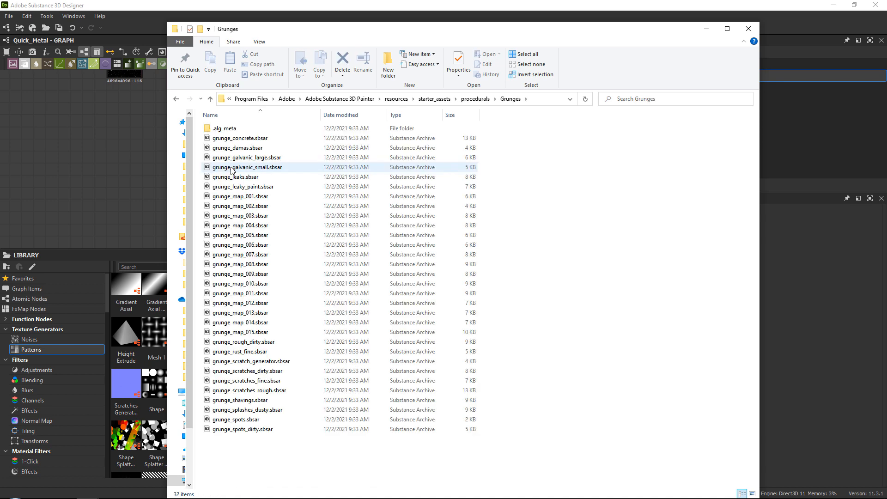
pyautogui.click(475, 98)
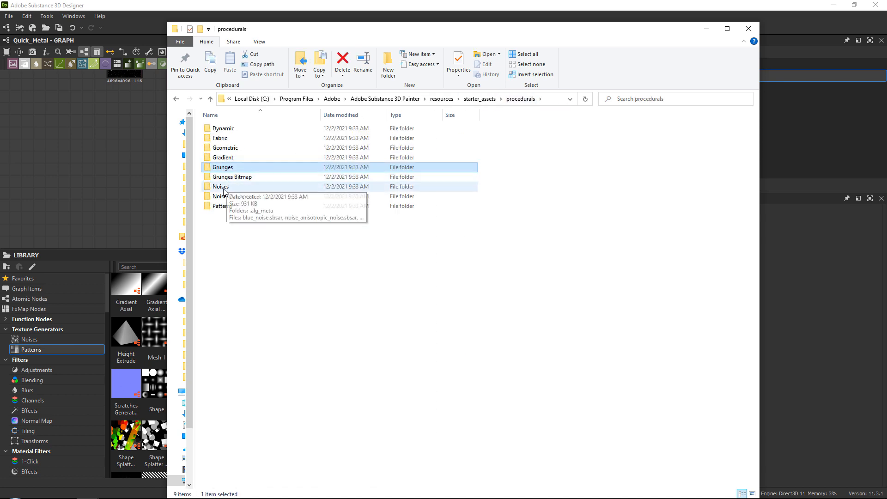
pyautogui.click(223, 187)
pyautogui.doubleClick(224, 186)
pyautogui.scroll(-4, 279, 183)
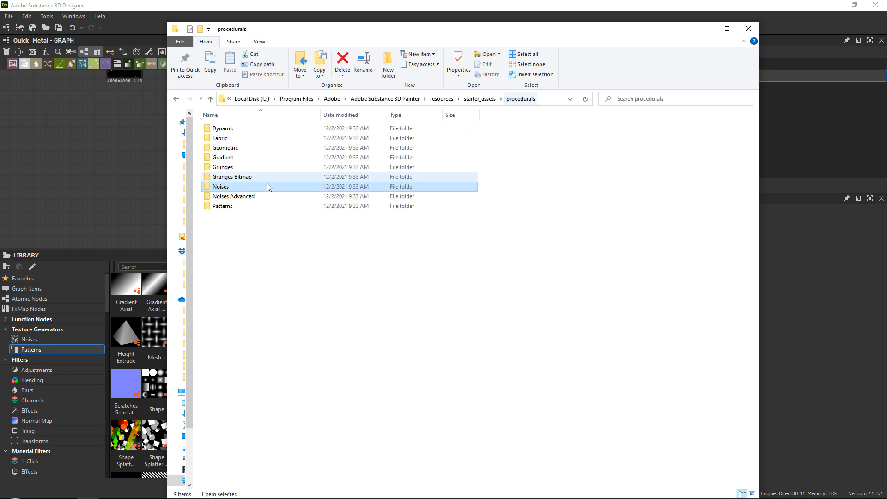
pyautogui.click(474, 98)
pyautogui.doubleClick(247, 181)
pyautogui.scroll(-10, 246, 185)
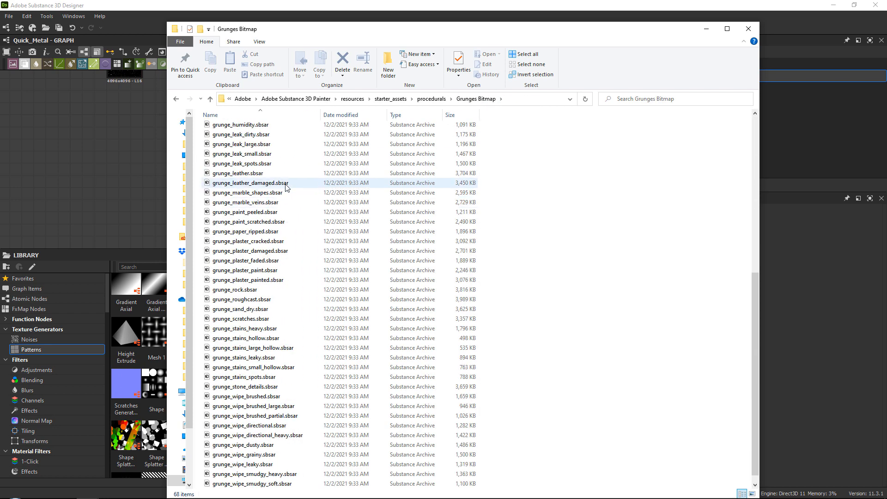
# Resize and reposition the Grunges Bitmap folder window over the Substance 3D Designer workspace.
pyautogui.click(159, 34)
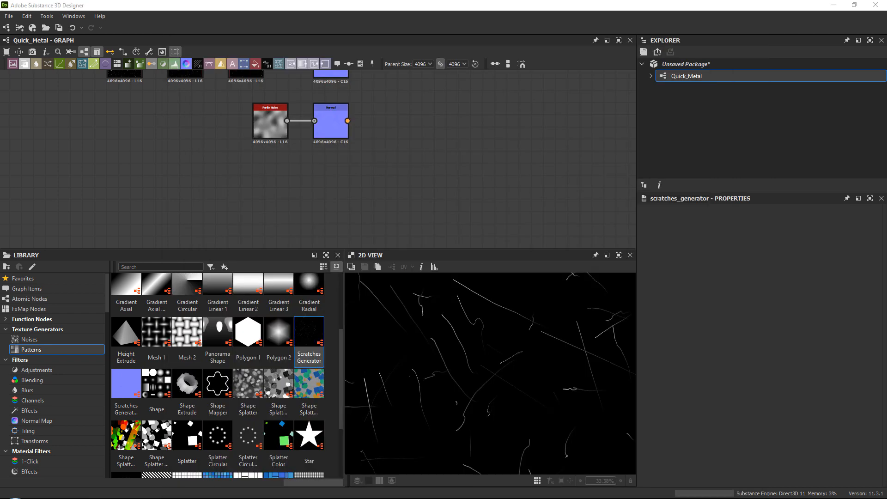
pyautogui.hotkey('alt', 'Tab')
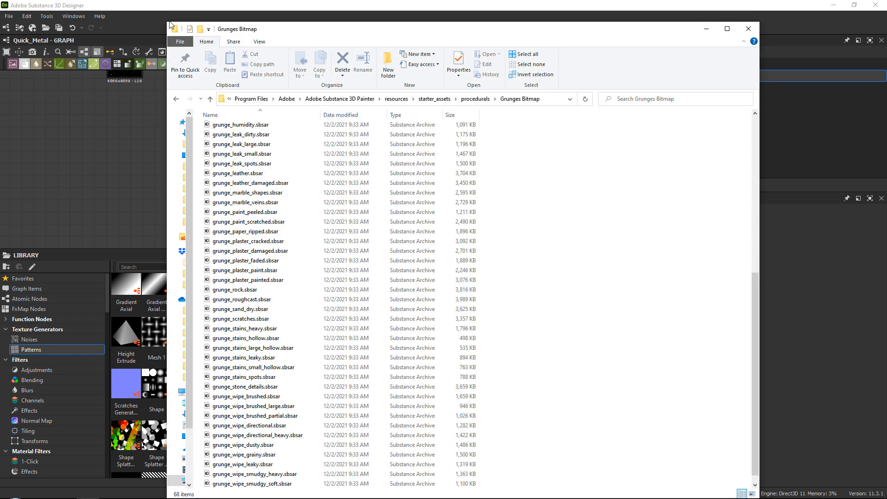
pyautogui.moveTo(152, 37); pyautogui.dragTo(118, 73)
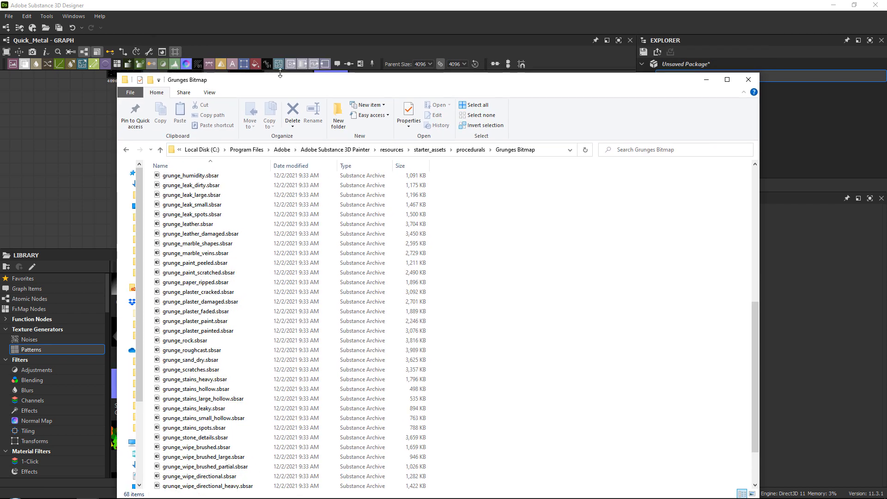
pyautogui.moveTo(284, 83); pyautogui.dragTo(354, 25)
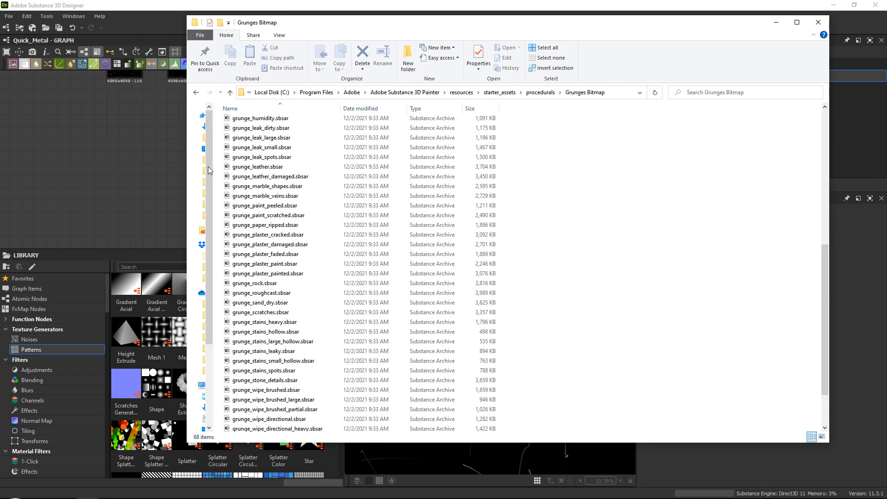
# Bring grunge_scratches.sbsar from the Grunges Bitmap folder into the Quick_Metal graph below the Perlin Noise row.
pyautogui.click(261, 148)
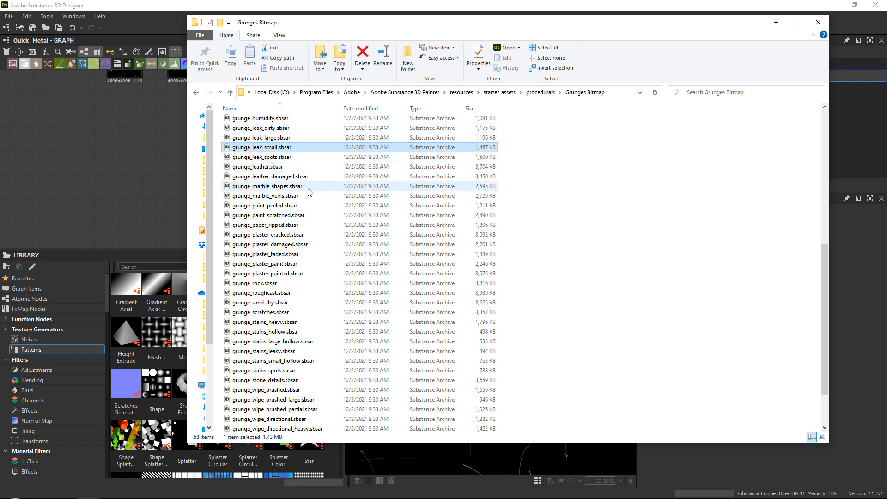
pyautogui.click(273, 314)
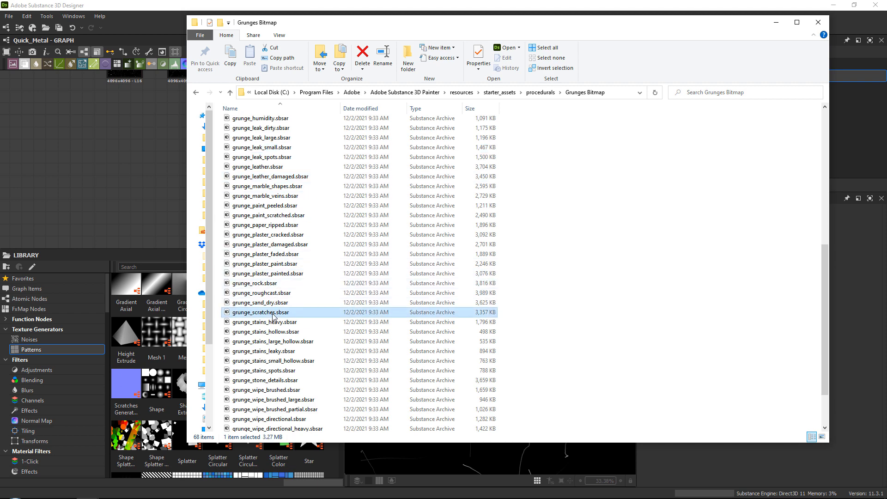
pyautogui.scroll(-2, 273, 314)
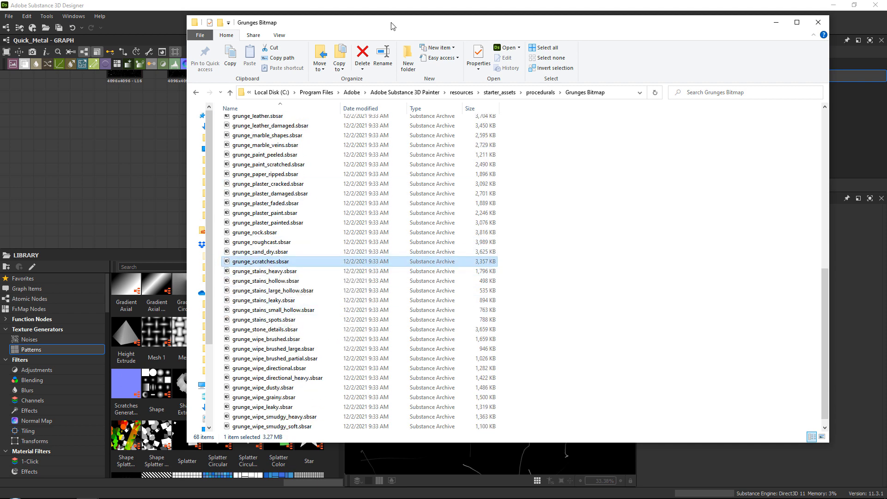
pyautogui.moveTo(396, 26); pyautogui.dragTo(308, 178)
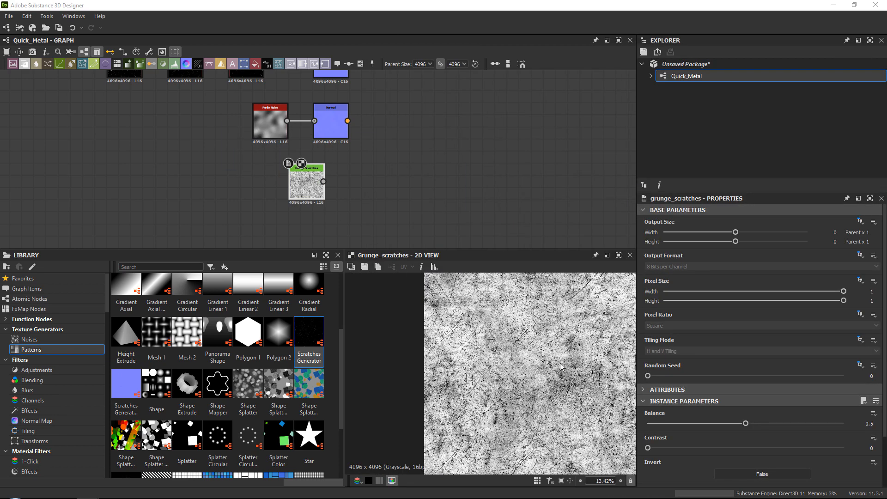
# Set Invert to True and Balance to 0.27 on the grunge_scratches node.
pyautogui.scroll(3, 485, 326)
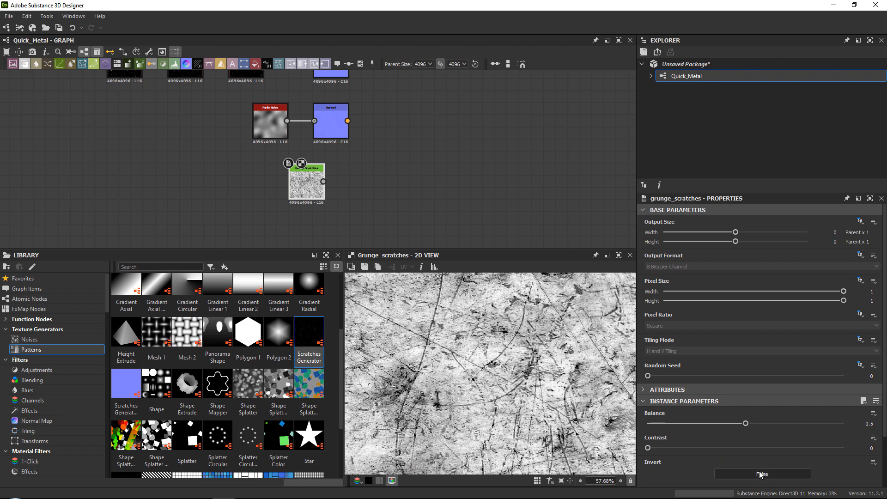
pyautogui.click(760, 474)
pyautogui.scroll(-2, 461, 323)
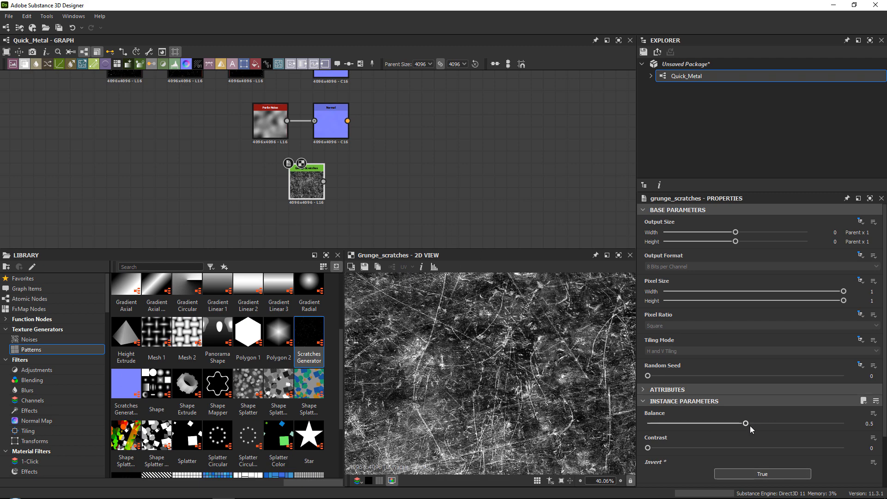
pyautogui.moveTo(746, 423); pyautogui.dragTo(700, 428)
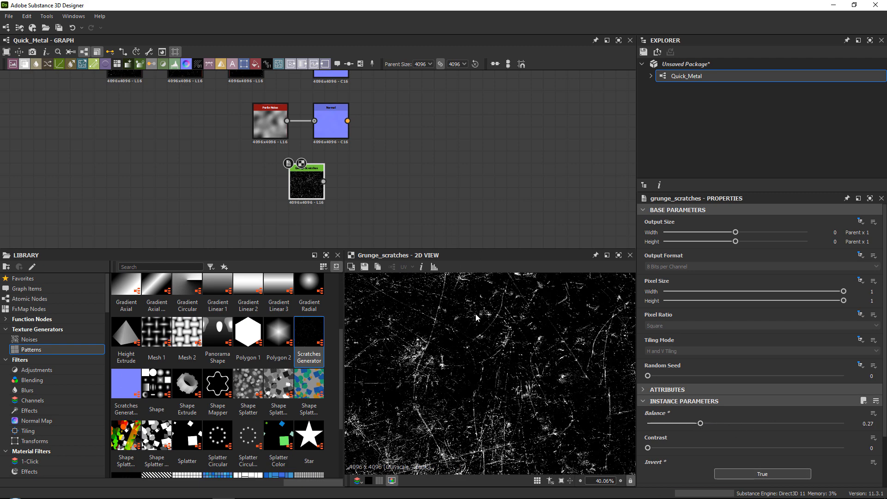
# Place the grunge_scratches node directly beneath the Perlin Noise node and examine its scratches up close.
pyautogui.scroll(-5, 475, 313)
pyautogui.moveTo(291, 165); pyautogui.dragTo(242, 164)
pyautogui.scroll(6, 540, 393)
pyautogui.moveTo(540, 394); pyautogui.dragTo(488, 369, button='middle')
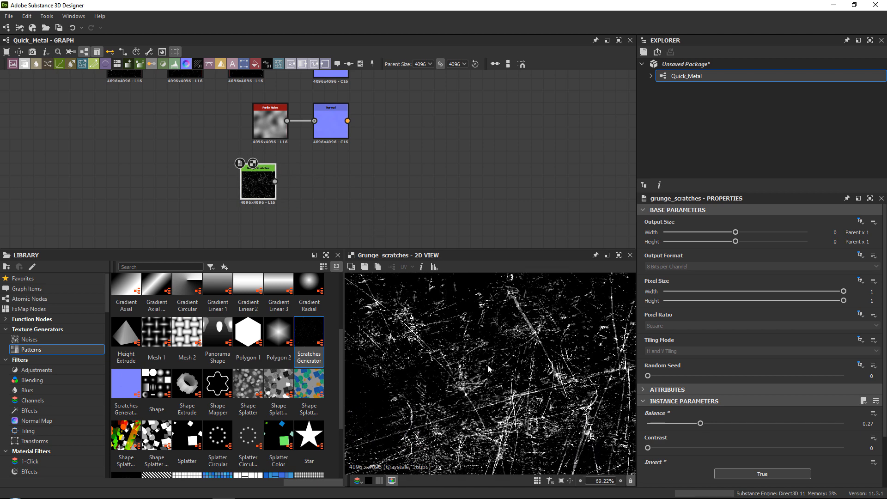
pyautogui.moveTo(442, 409); pyautogui.dragTo(450, 347, button='middle')
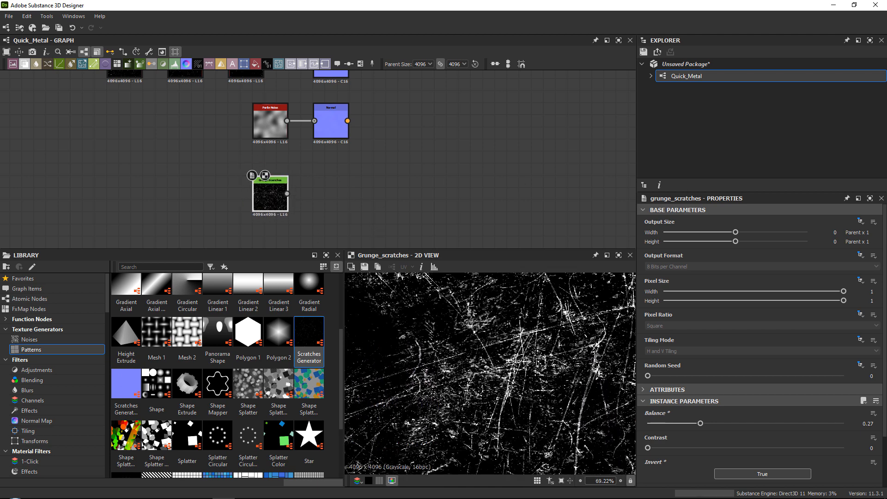
# Delete the grunge_scratches node and look through the Grunges Bitmap folder for an alternative scratch texture.
pyautogui.press('Delete')
pyautogui.hotkey('alt', 'Tab')
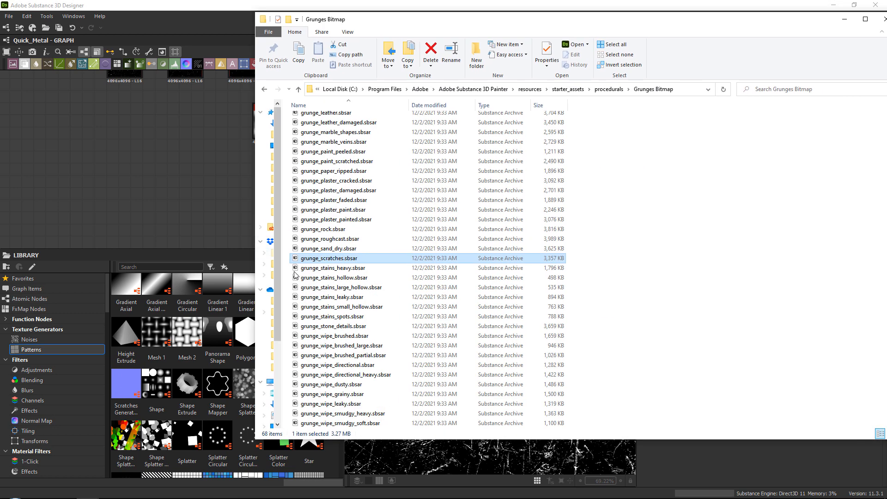
pyautogui.click(337, 268)
pyautogui.scroll(-1, 383, 319)
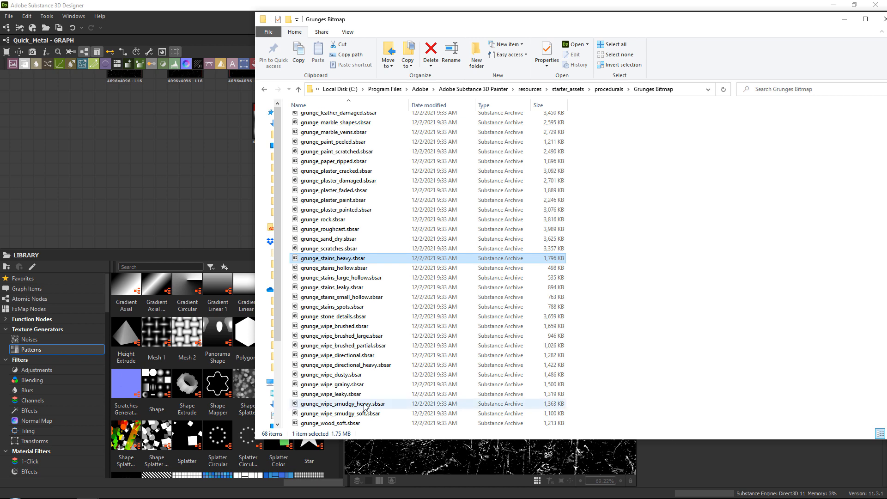
pyautogui.scroll(2, 359, 352)
pyautogui.scroll(5, 358, 353)
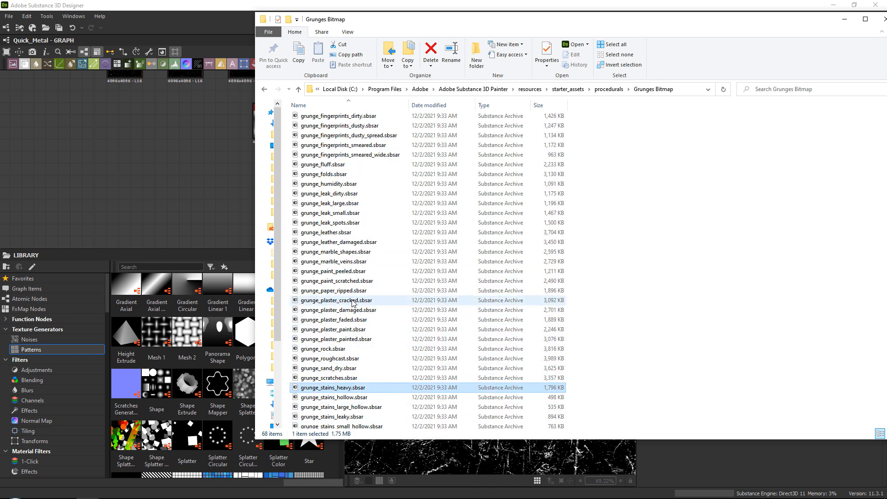
pyautogui.scroll(3, 354, 288)
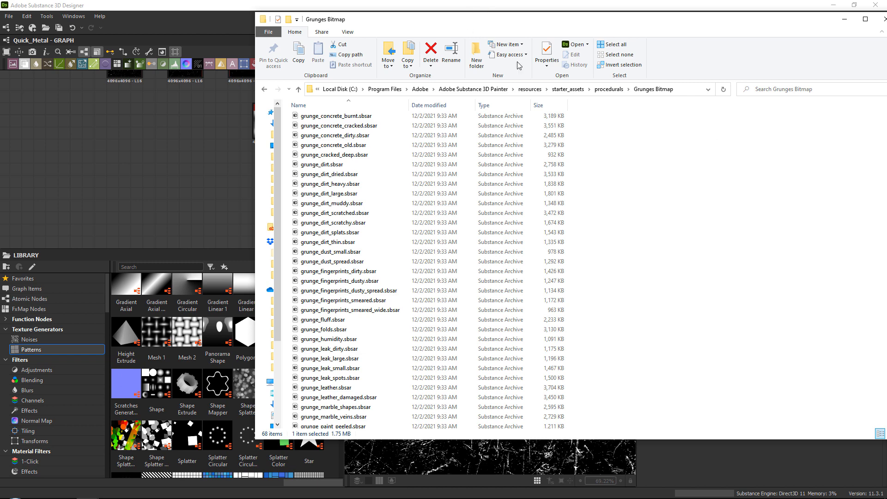
pyautogui.moveTo(424, 19); pyautogui.dragTo(886, 74)
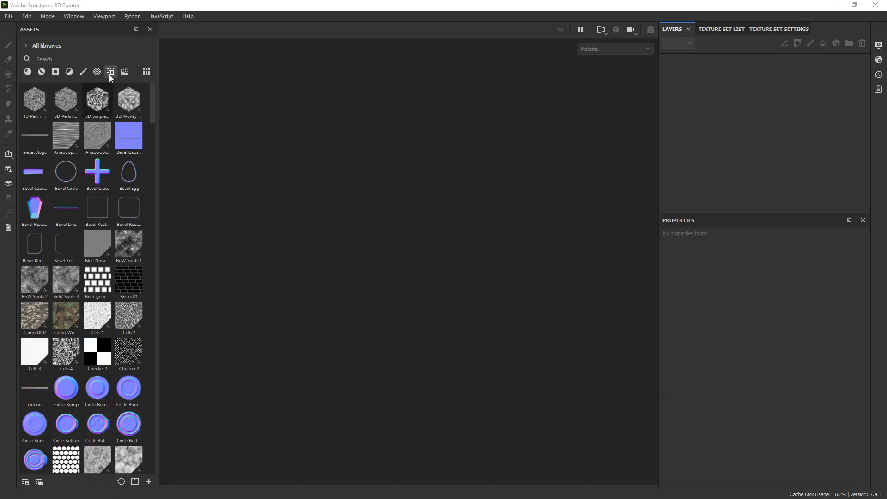
# Switch to Substance 3D Painter, browse its texture assets down to the grunges and check the details of Grunge Concrete Old.
pyautogui.click(109, 47)
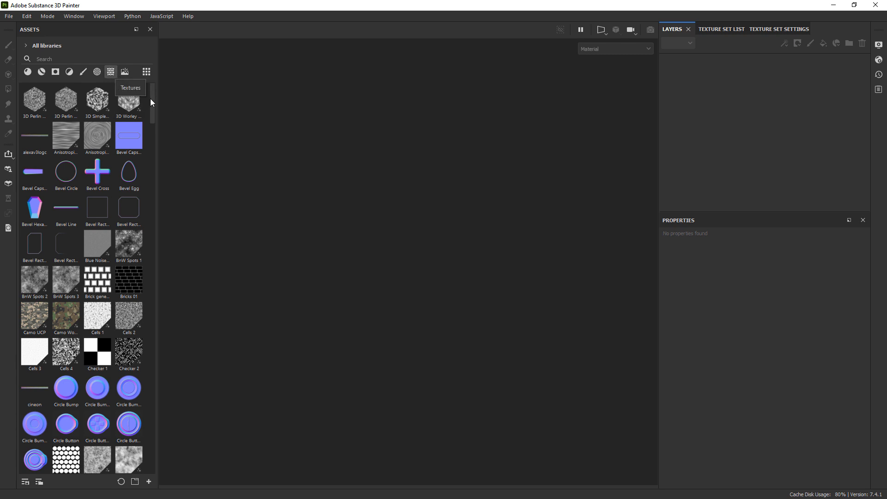
pyautogui.moveTo(150, 98); pyautogui.dragTo(151, 206)
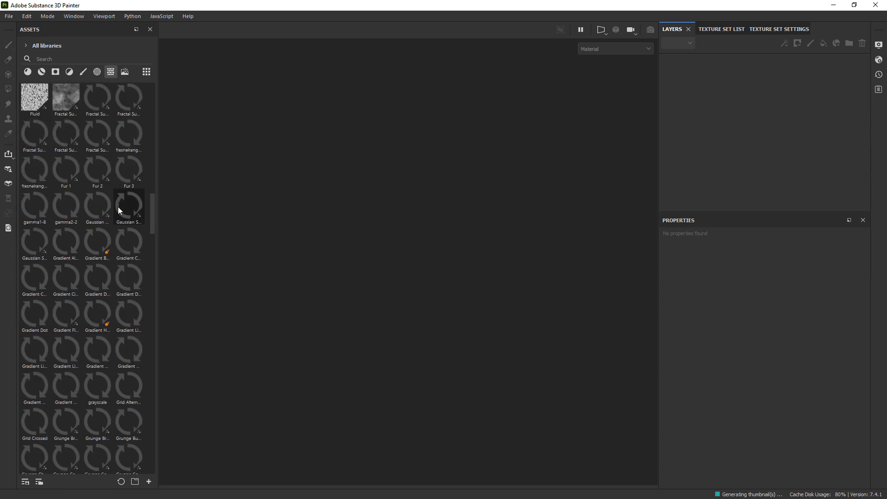
pyautogui.scroll(-2, 115, 206)
pyautogui.scroll(-5, 116, 208)
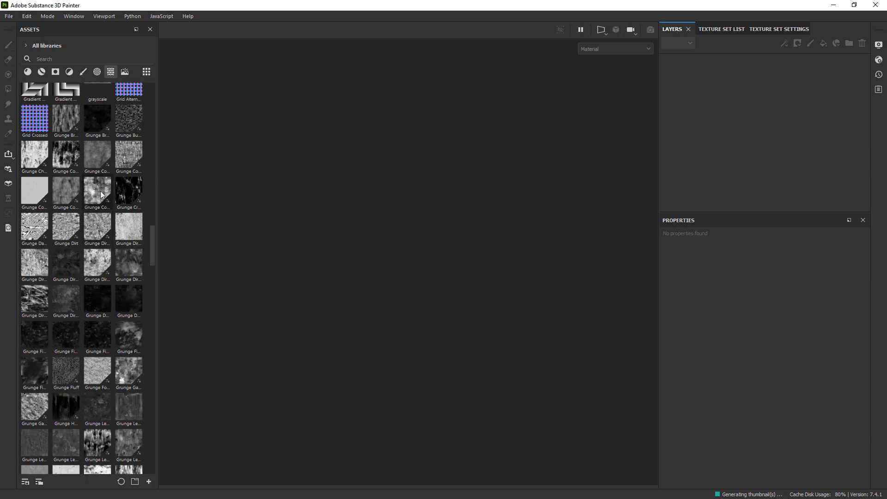
pyautogui.rightClick(101, 193)
pyautogui.moveTo(138, 261)
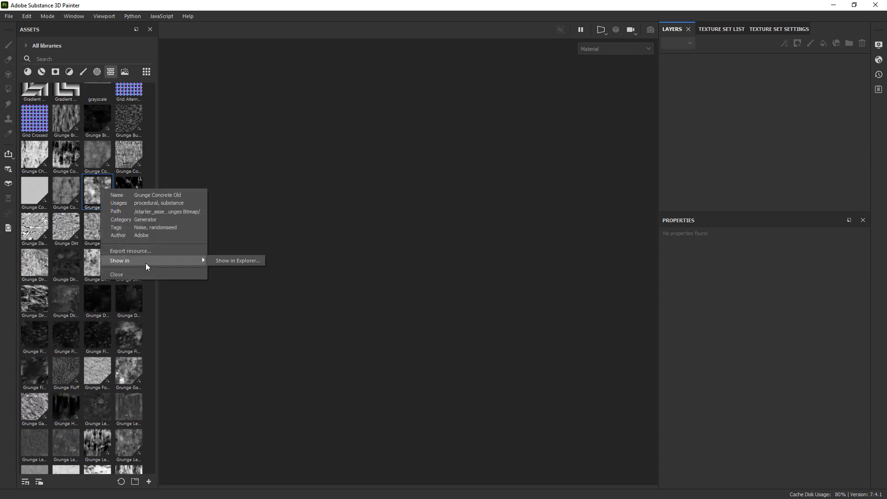
pyautogui.click(146, 323)
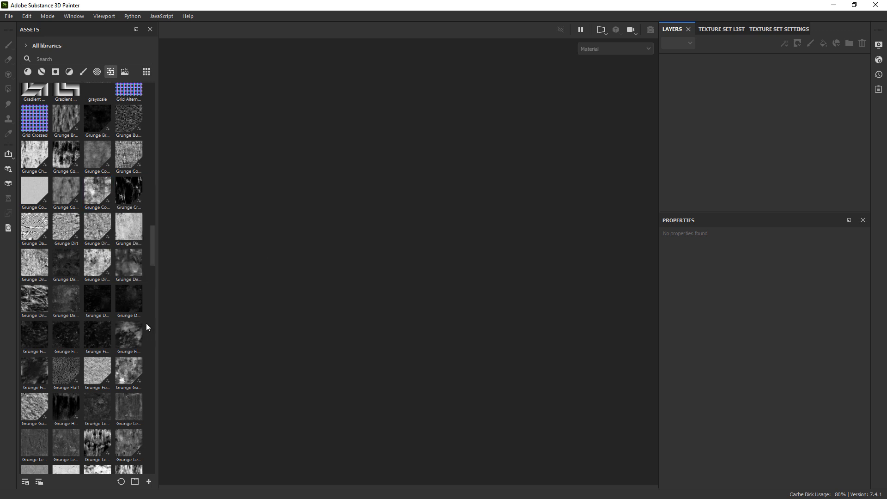
# Preview darker grunge textures such as Grunge Splashes Dusty and Grunge Stains Heavy in Painter's assets.
pyautogui.scroll(-4, 146, 323)
pyautogui.scroll(-12, 127, 284)
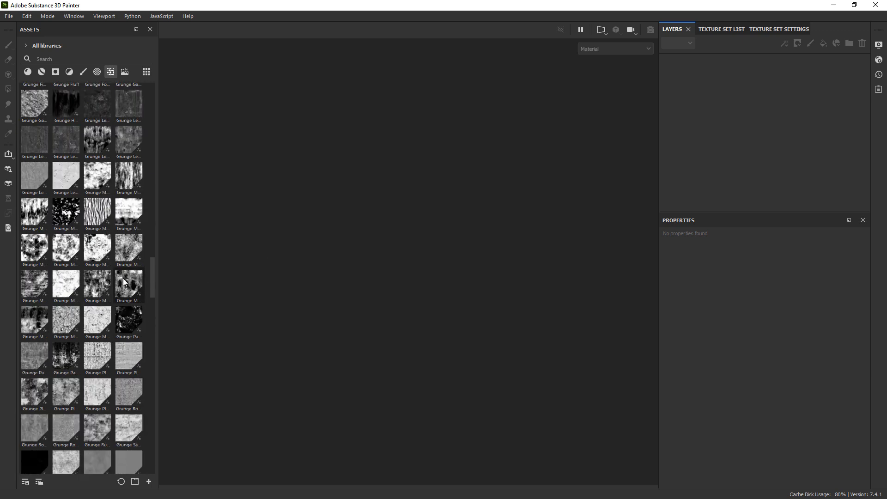
pyautogui.scroll(-2, 73, 291)
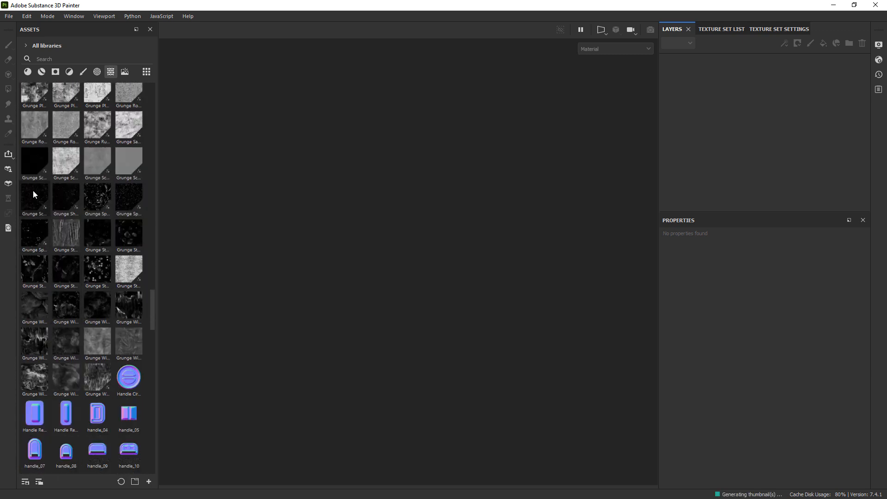
pyautogui.moveTo(33, 191)
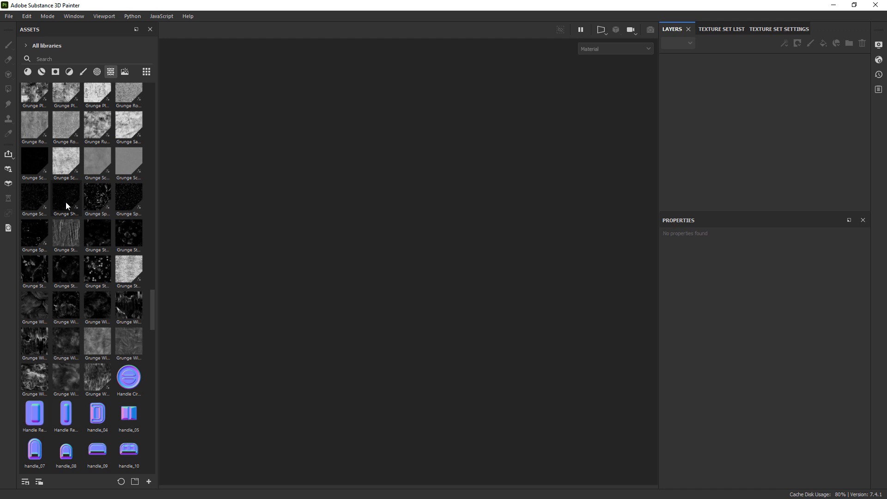
pyautogui.moveTo(103, 190)
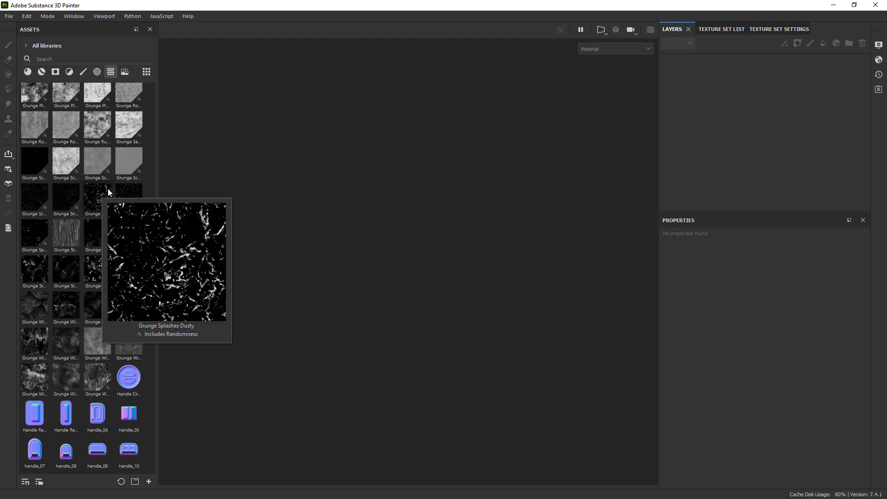
pyautogui.moveTo(43, 234)
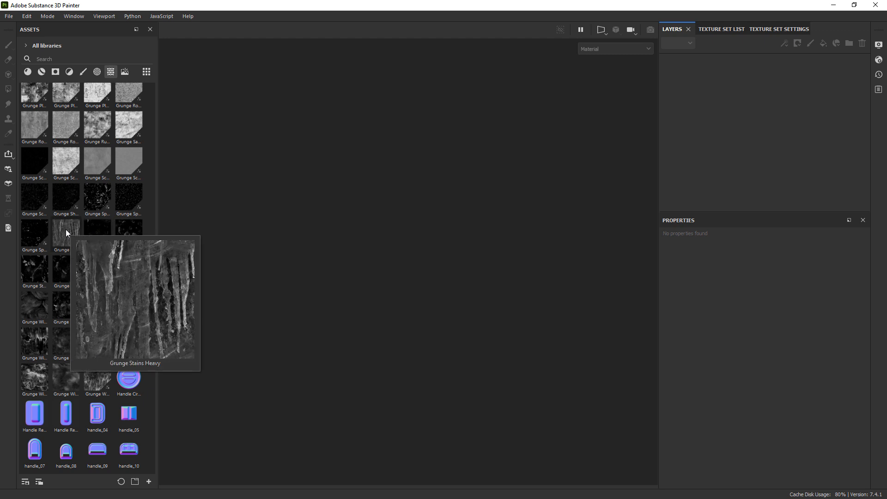
# Look through the full range of grunge textures again and compare previews of Grunge Scratch Generator, Grunge Shavings and their neighbours.
pyautogui.scroll(2, 86, 170)
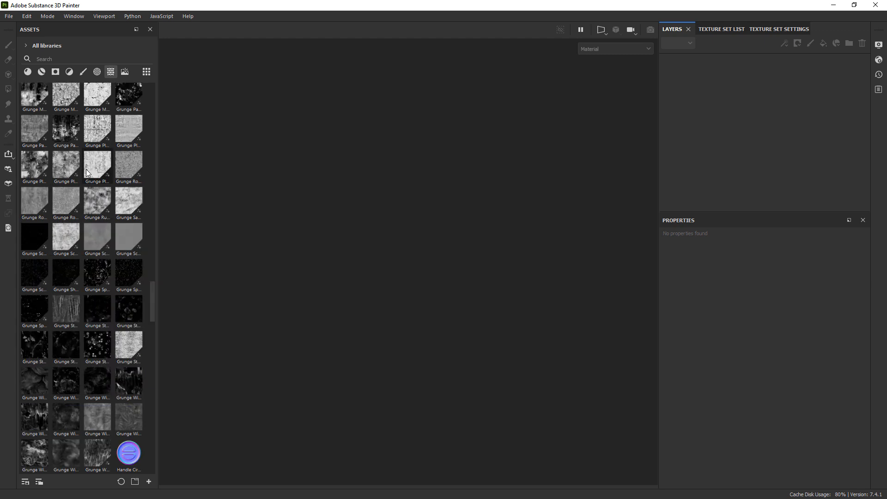
pyautogui.scroll(4, 113, 224)
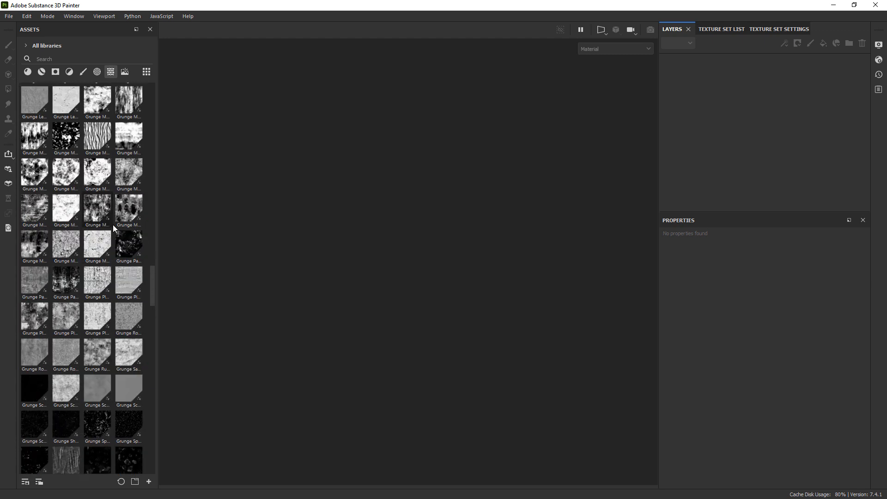
pyautogui.scroll(2, 112, 224)
pyautogui.scroll(4, 79, 216)
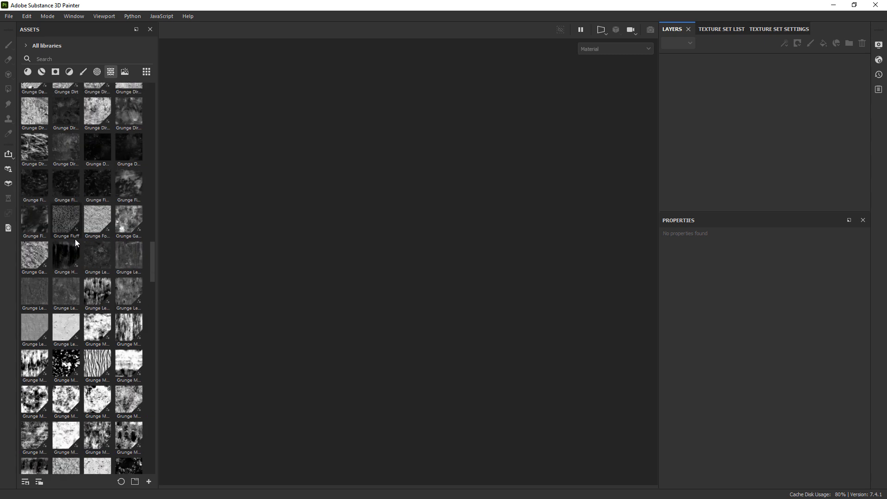
pyautogui.scroll(2, 62, 235)
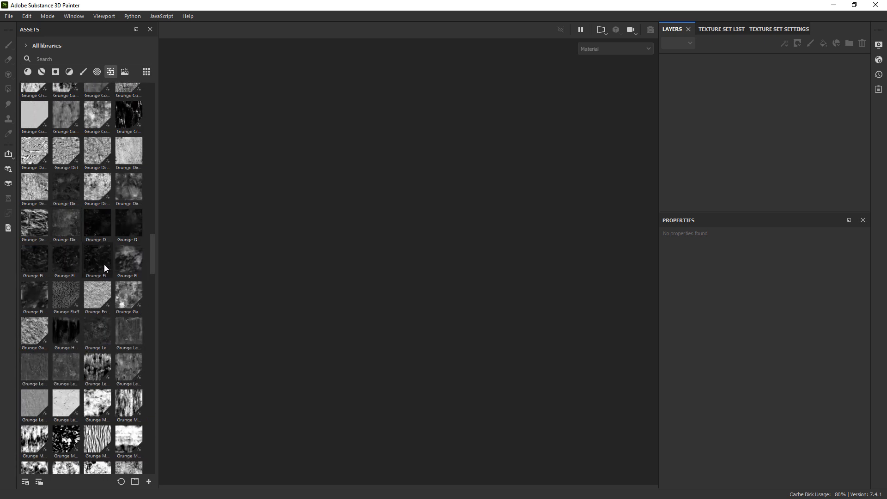
pyautogui.scroll(2, 124, 250)
pyautogui.scroll(8, 85, 229)
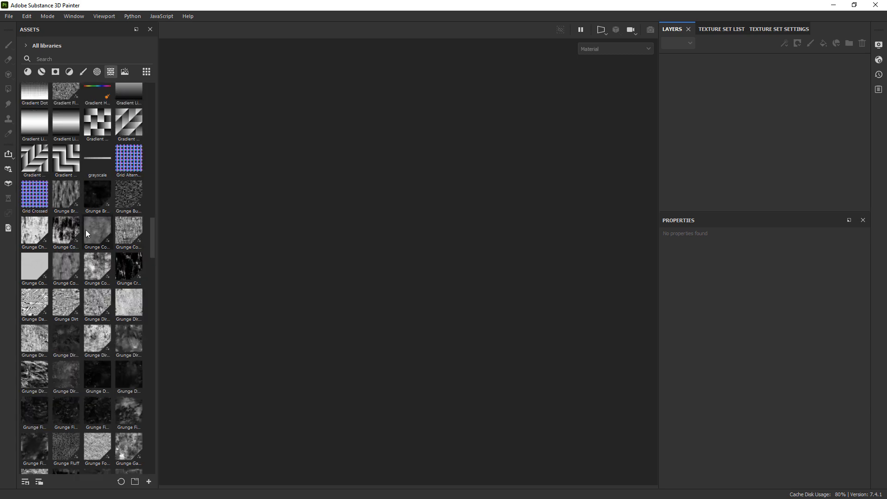
pyautogui.scroll(-10, 85, 230)
pyautogui.scroll(-10, 84, 230)
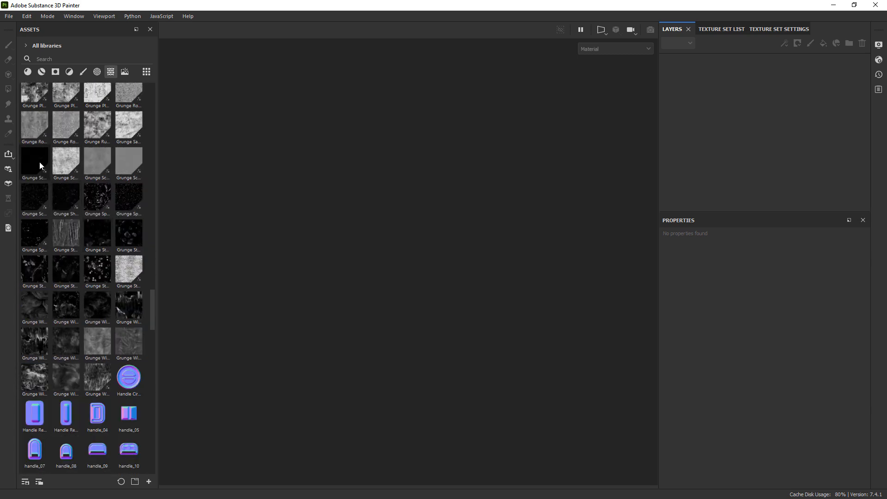
pyautogui.moveTo(40, 163)
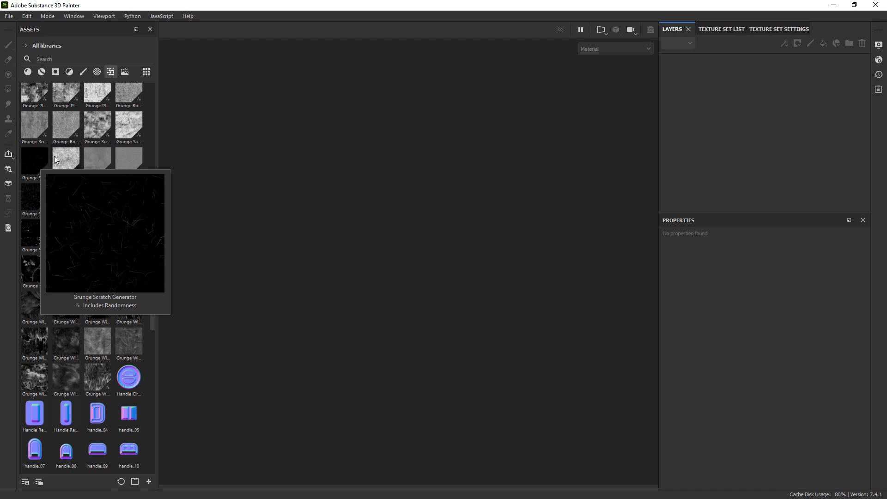
pyautogui.moveTo(94, 151)
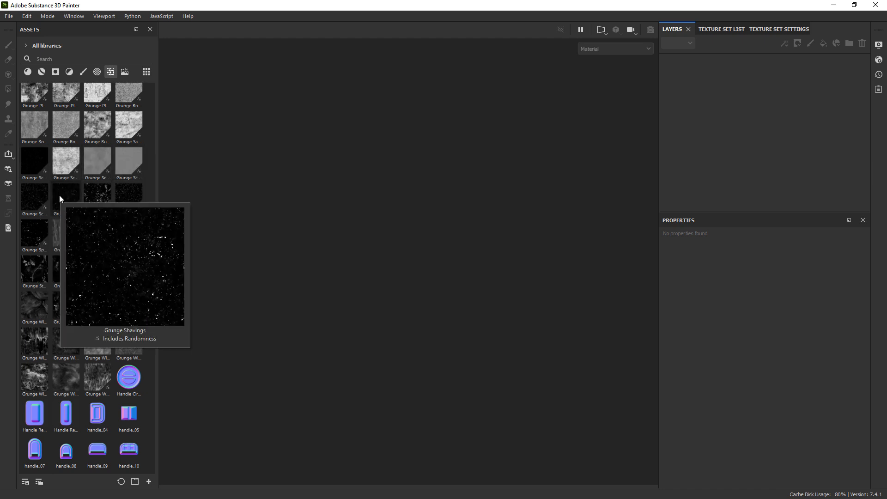
pyautogui.moveTo(23, 195)
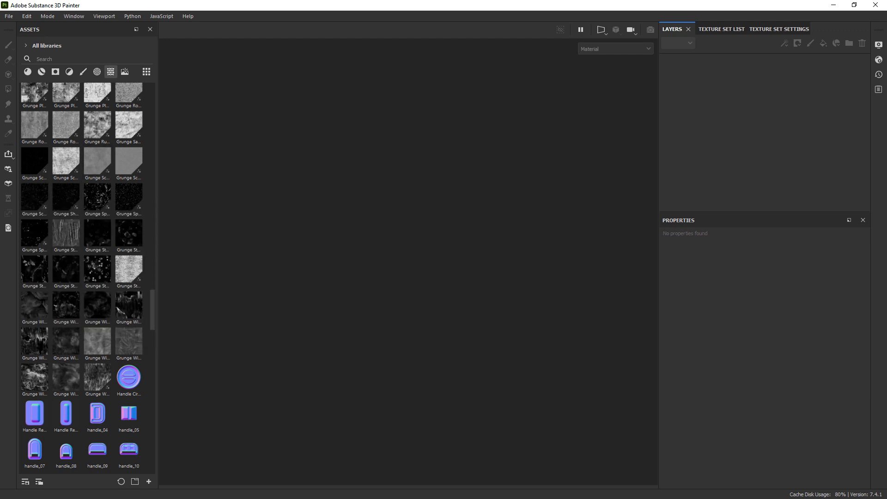
# Search the Grunges Bitmap folder for the file of the chosen scratches texture, then return to Painter.
pyautogui.hotkey('alt', 'Tab')
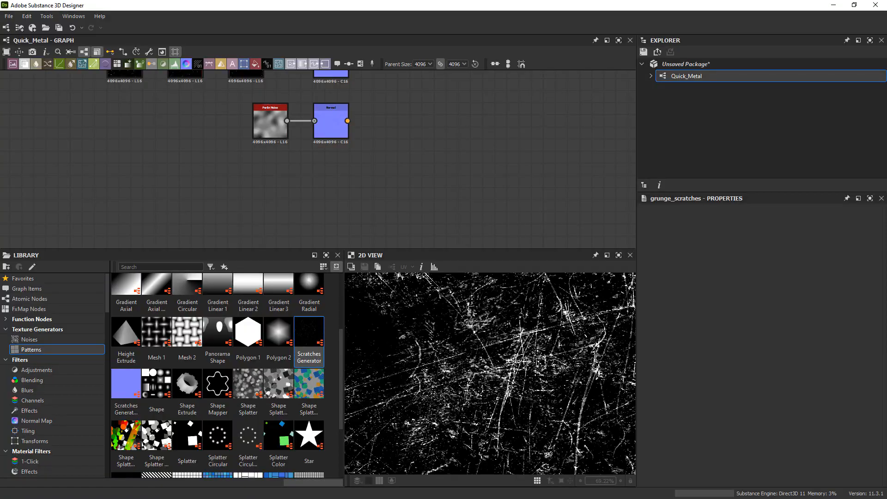
pyautogui.hotkey('alt', 'Tab')
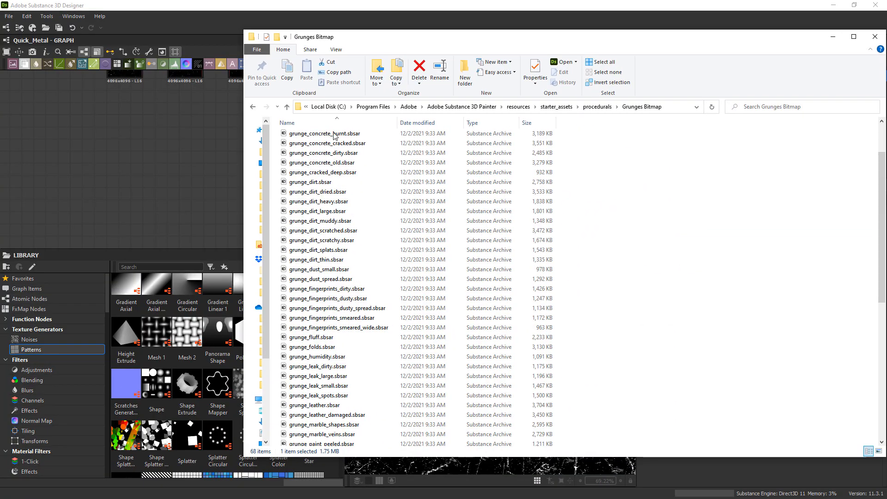
pyautogui.click(314, 269)
pyautogui.scroll(-8, 316, 309)
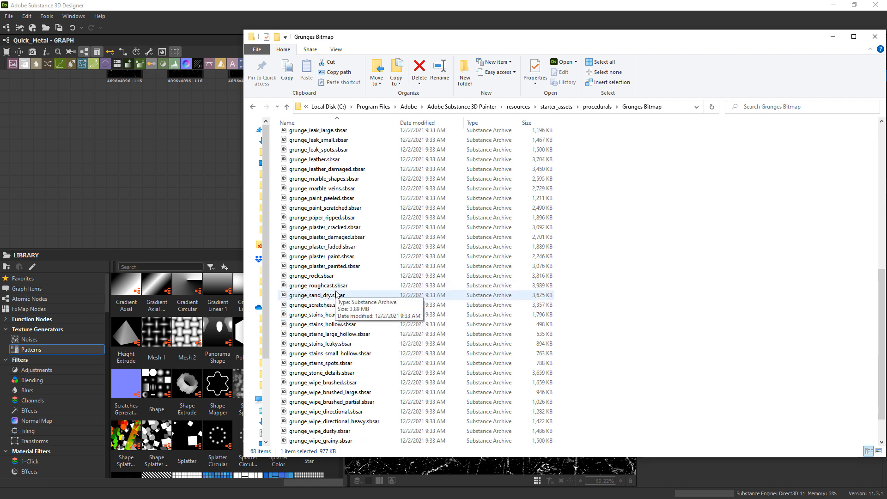
pyautogui.scroll(-2, 337, 303)
pyautogui.scroll(1, 340, 301)
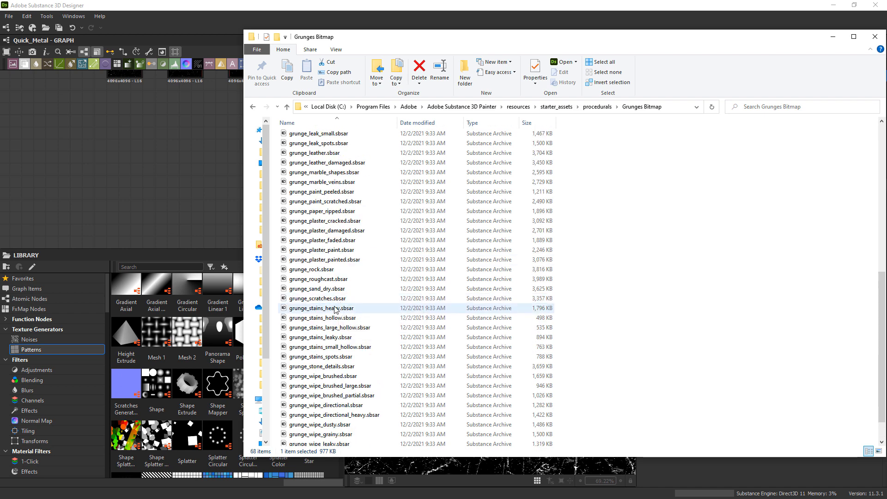
pyautogui.click(327, 299)
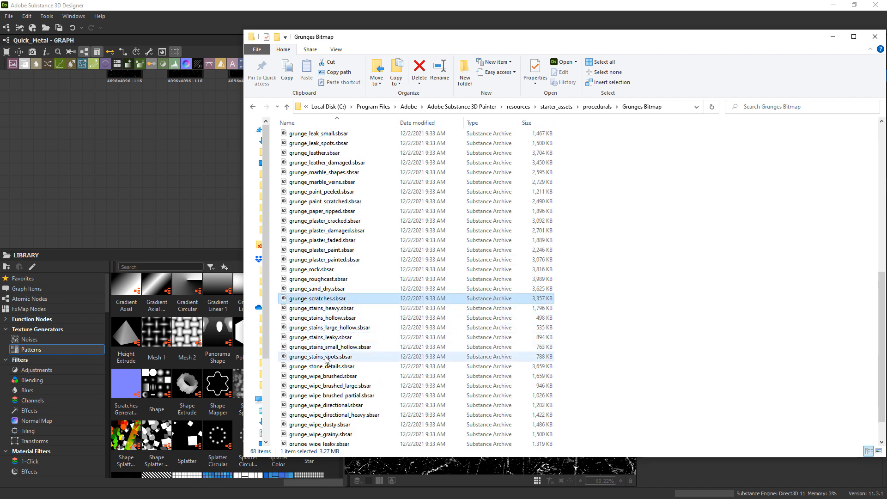
pyautogui.moveTo(452, 40); pyautogui.dragTo(886, 86)
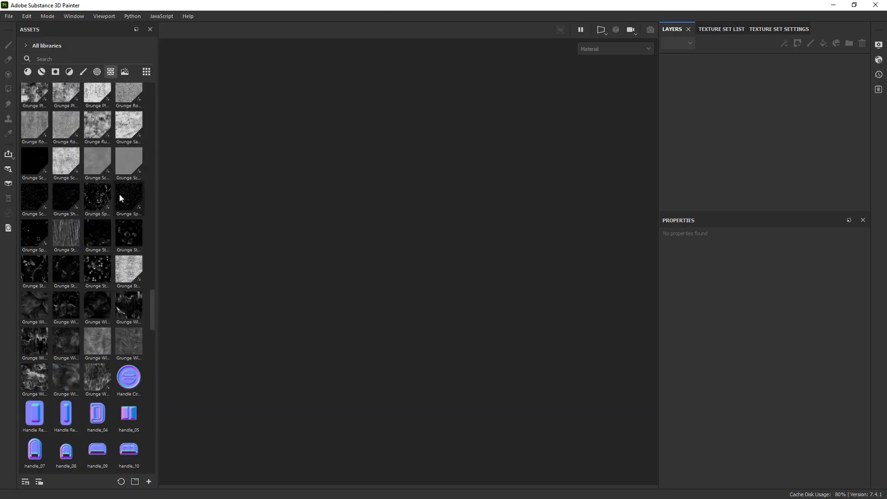
# Locate the Grunge Scratches Rough file from Painter's assets in Explorer and add it to the Quick_Metal graph below the Perlin Noise node.
pyautogui.rightClick(34, 196)
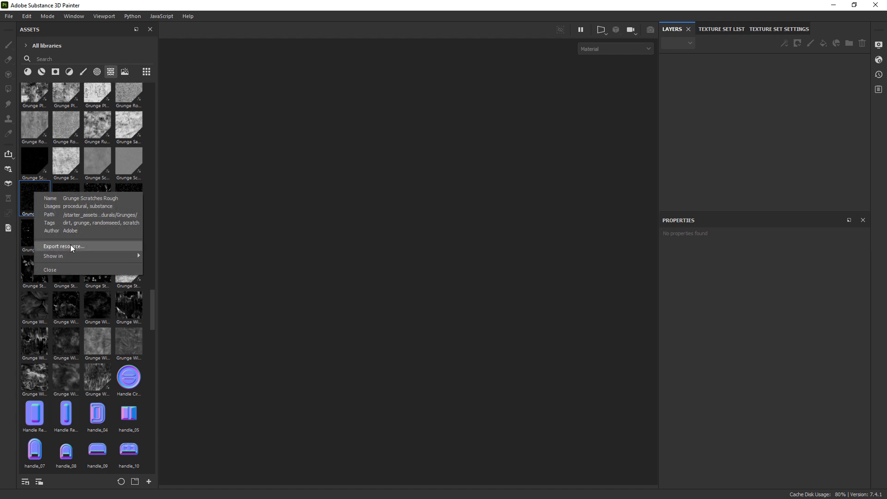
pyautogui.moveTo(135, 254)
pyautogui.click(172, 256)
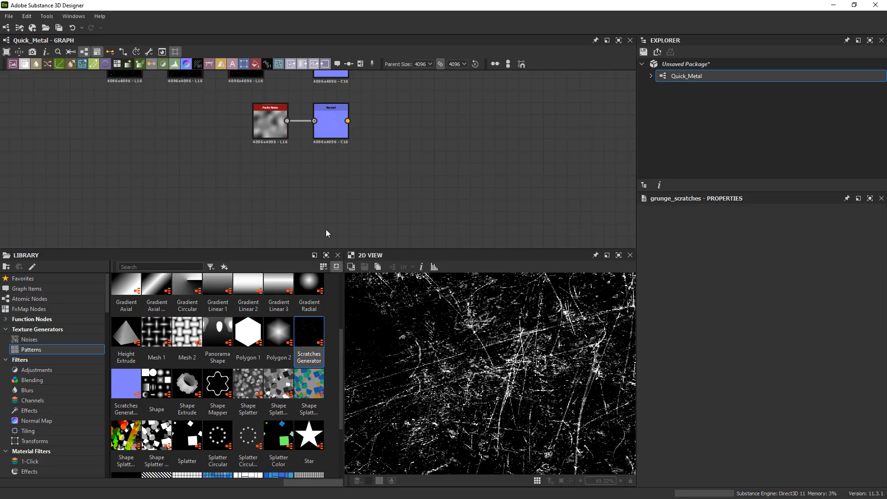
pyautogui.moveTo(326, 229); pyautogui.dragTo(285, 200)
# Inspect the rough scratches up close and set the ratio_grunge_scratches_rough node's Balance to 0.38.
pyautogui.scroll(-8, 560, 374)
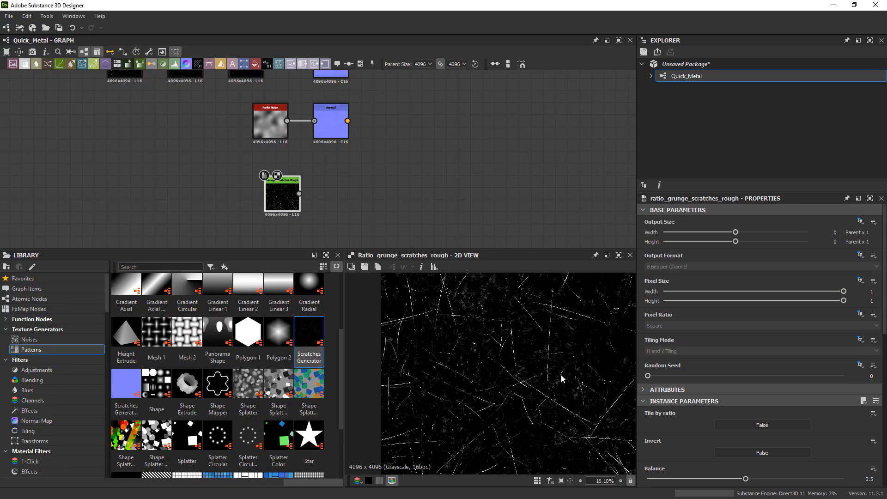
pyautogui.scroll(-2, 561, 374)
pyautogui.scroll(8, 482, 318)
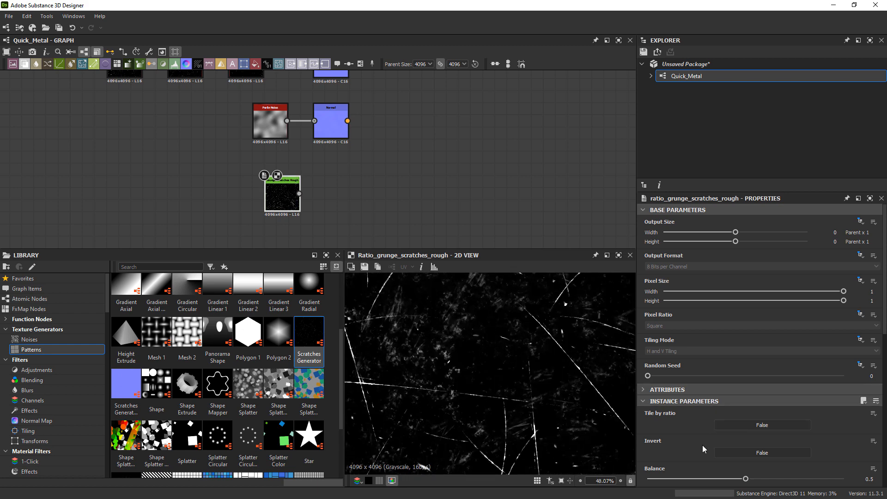
pyautogui.scroll(-1, 703, 449)
pyautogui.moveTo(746, 460); pyautogui.dragTo(722, 460)
pyautogui.scroll(-1, 467, 406)
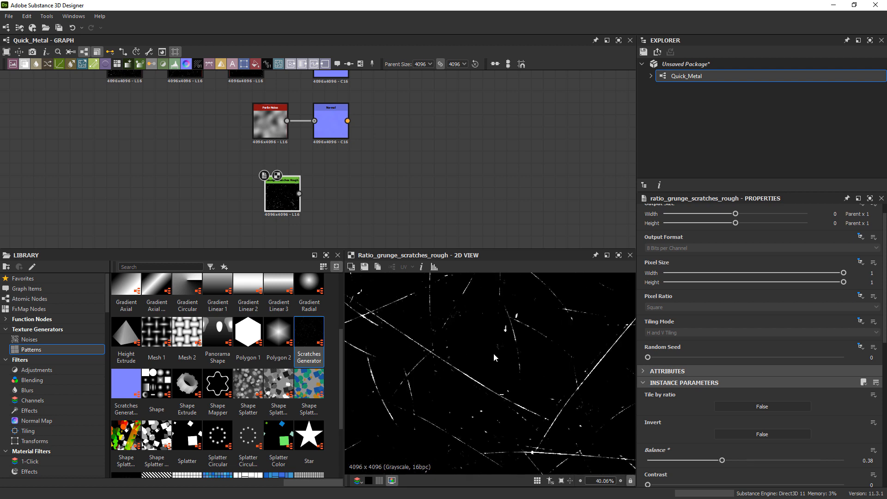
# Add a Normal node after the Grunge Scratches Rough node and set its normal format to OpenGL.
pyautogui.moveTo(488, 351); pyautogui.dragTo(502, 381, button='middle')
pyautogui.moveTo(370, 146); pyautogui.dragTo(355, 149, button='middle')
pyautogui.moveTo(430, 347); pyautogui.dragTo(497, 364, button='middle')
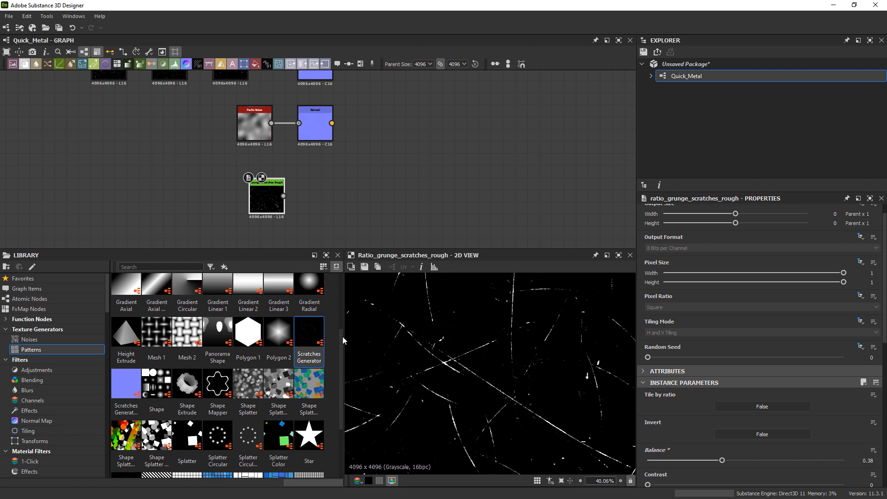
pyautogui.scroll(1, 344, 340)
pyautogui.scroll(3, 312, 210)
pyautogui.moveTo(267, 206); pyautogui.dragTo(195, 200)
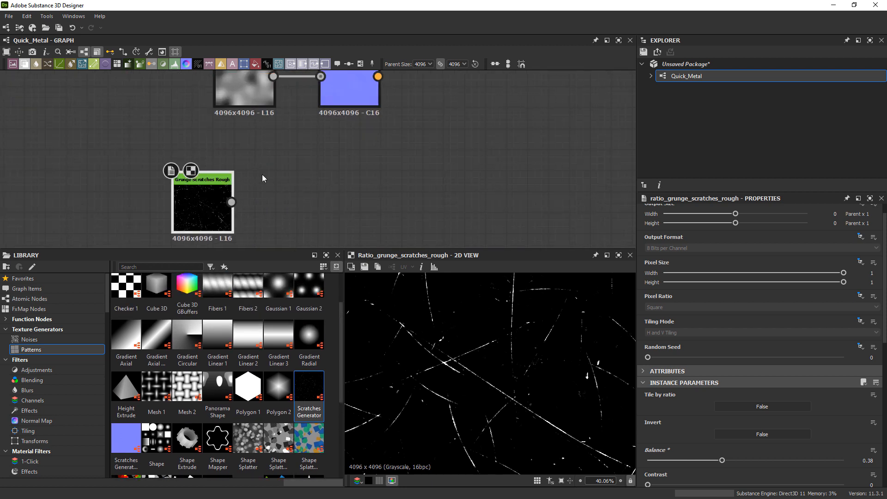
pyautogui.moveTo(199, 215); pyautogui.dragTo(197, 204)
pyautogui.press('space')
pyautogui.write('nor')
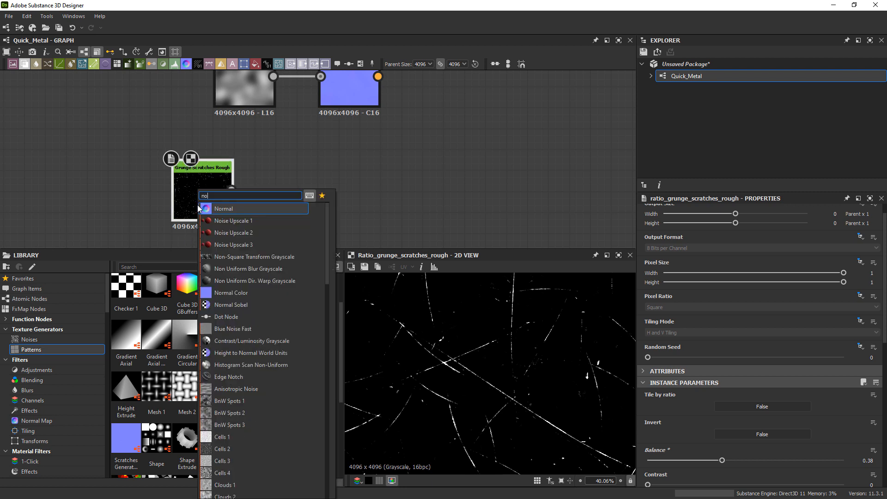
pyautogui.press('Return')
pyautogui.scroll(1, 545, 380)
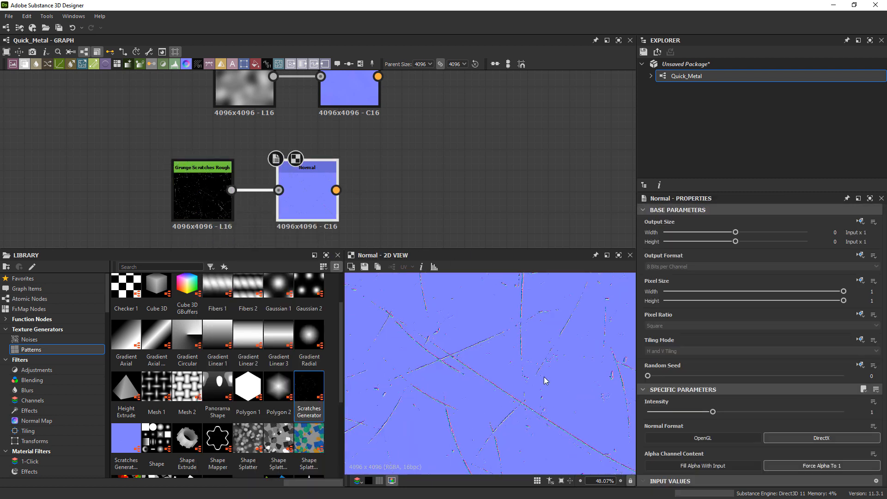
pyautogui.click(724, 443)
pyautogui.scroll(5, 476, 372)
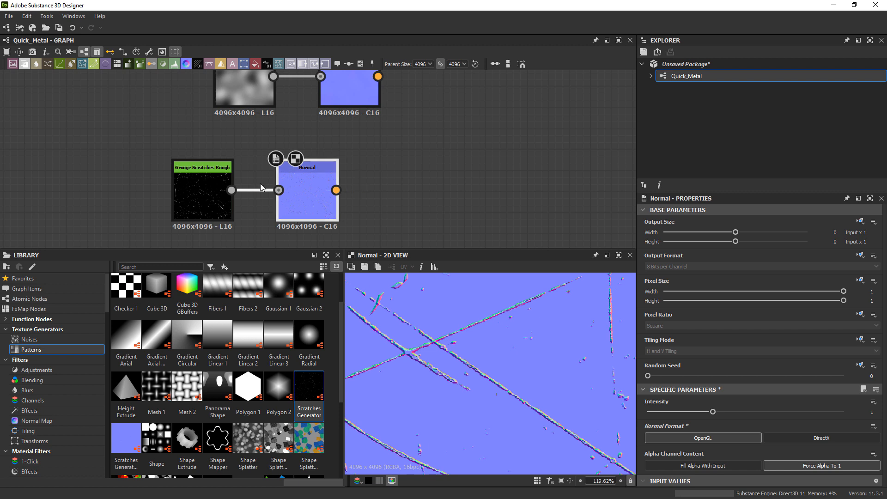
# Insert an Invert Grayscale node between Grunge Scratches Rough and its Normal node, making room for it in the chain.
pyautogui.press('space')
pyautogui.write('inv')
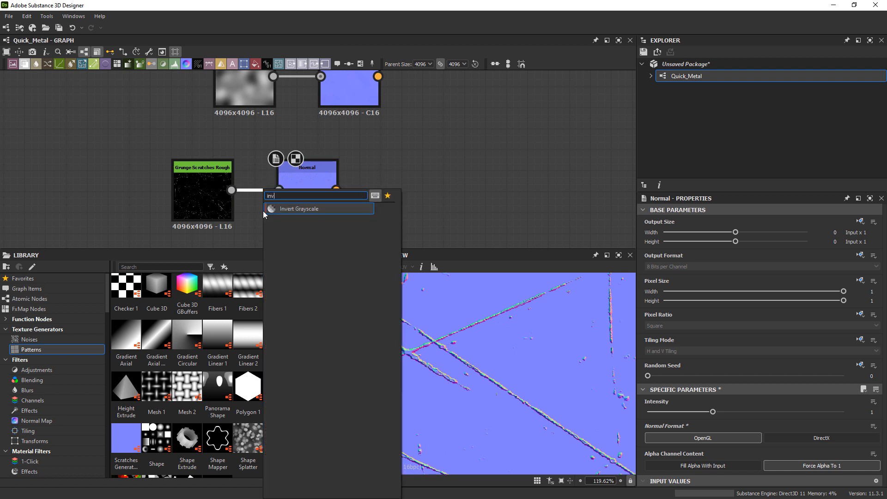
pyautogui.press('Return')
pyautogui.moveTo(326, 186); pyautogui.dragTo(385, 180)
pyautogui.moveTo(249, 188); pyautogui.dragTo(260, 188)
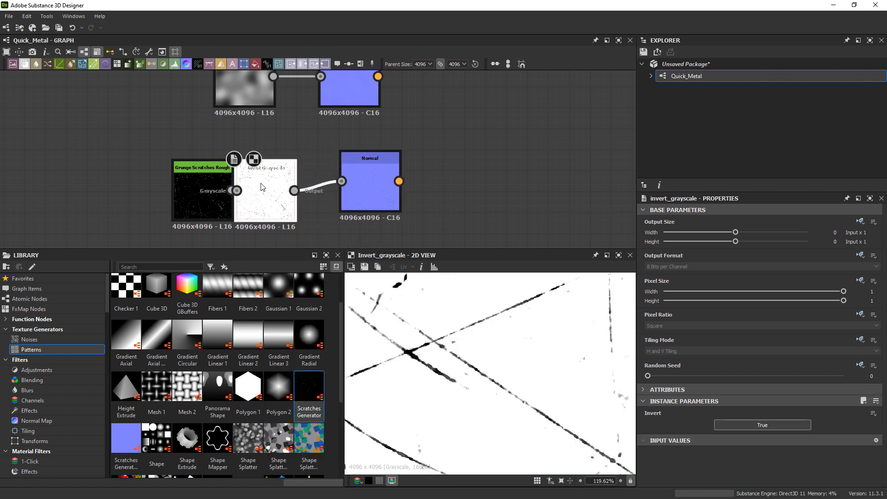
# Lower the intensity of the scratches' Normal node to 0.02.
pyautogui.doubleClick(382, 182)
pyautogui.moveTo(382, 182); pyautogui.dragTo(376, 195)
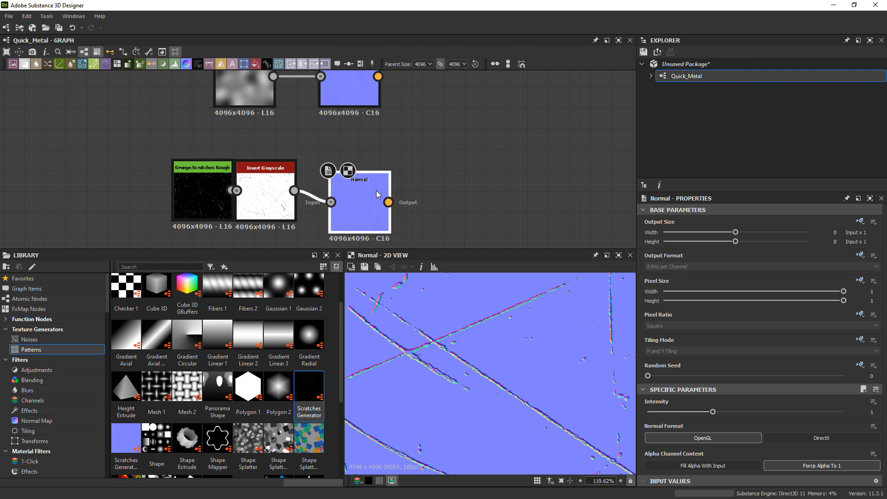
pyautogui.click(649, 415)
pyautogui.moveTo(649, 413); pyautogui.dragTo(648, 412)
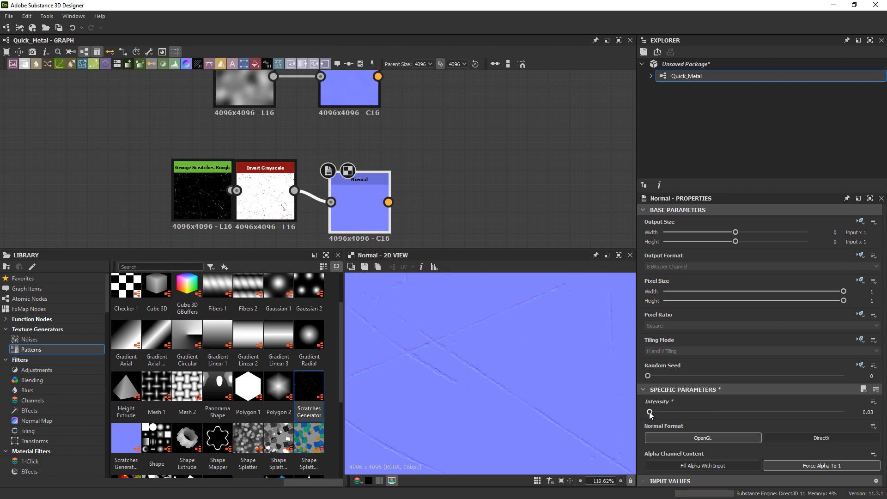
pyautogui.scroll(-5, 425, 357)
pyautogui.write('2')
pyautogui.press('Return')
# Space out the scratches chain and align its Normal node beneath the Perlin Noise branch's Normal node.
pyautogui.moveTo(208, 184); pyautogui.dragTo(276, 204)
pyautogui.moveTo(184, 168); pyautogui.dragTo(344, 187)
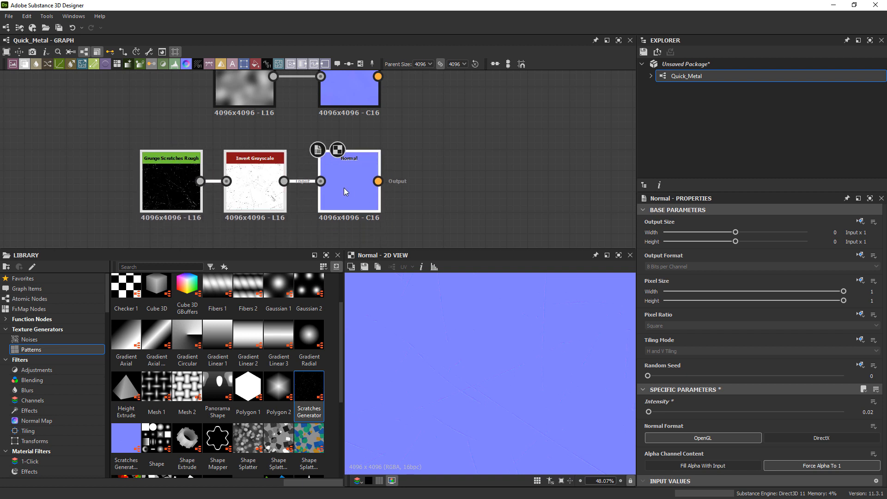
pyautogui.click(405, 116)
pyautogui.scroll(-6, 407, 117)
pyautogui.moveTo(416, 119); pyautogui.dragTo(359, 177, button='middle')
pyautogui.moveTo(350, 141); pyautogui.dragTo(348, 167, button='middle')
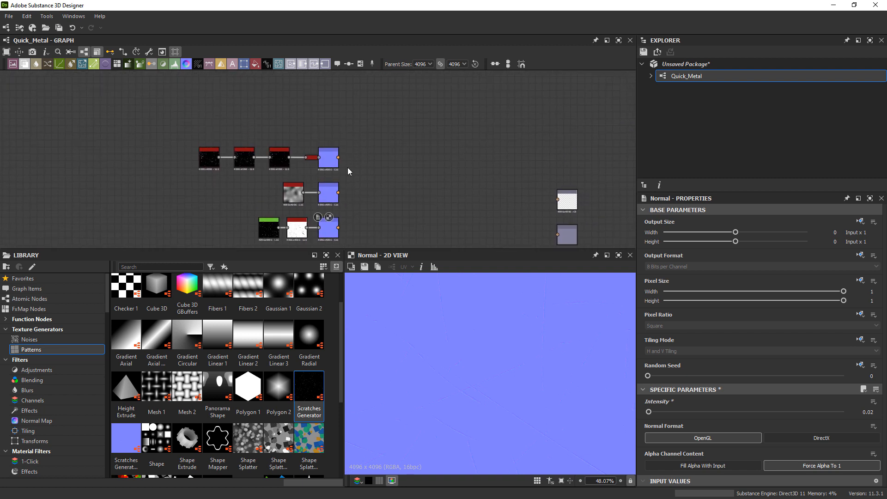
# Add a Normal Combine node beside the column of Normal nodes.
pyautogui.scroll(2, 346, 165)
pyautogui.moveTo(233, 125); pyautogui.dragTo(245, 95, button='middle')
pyautogui.scroll(-2, 245, 98)
pyautogui.moveTo(329, 213); pyautogui.dragTo(261, 228, button='middle')
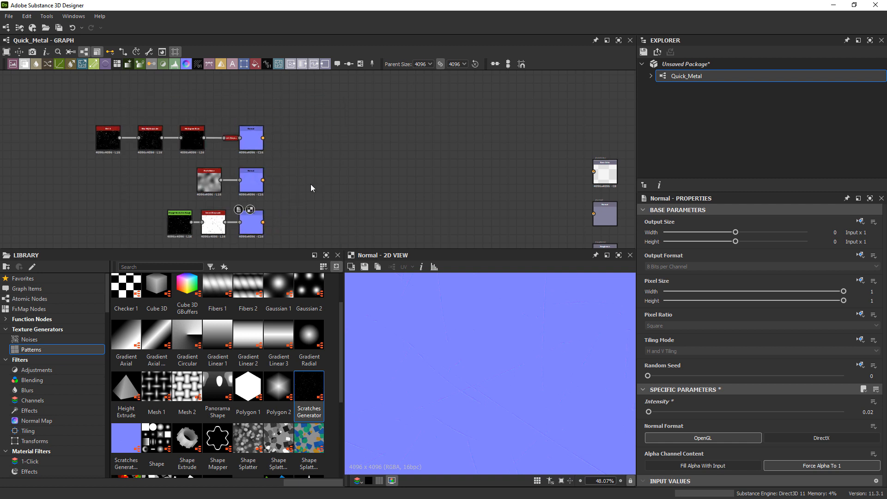
pyautogui.press('space')
pyautogui.write('nor')
pyautogui.press('Down')
pyautogui.press('Down')
pyautogui.press('Down')
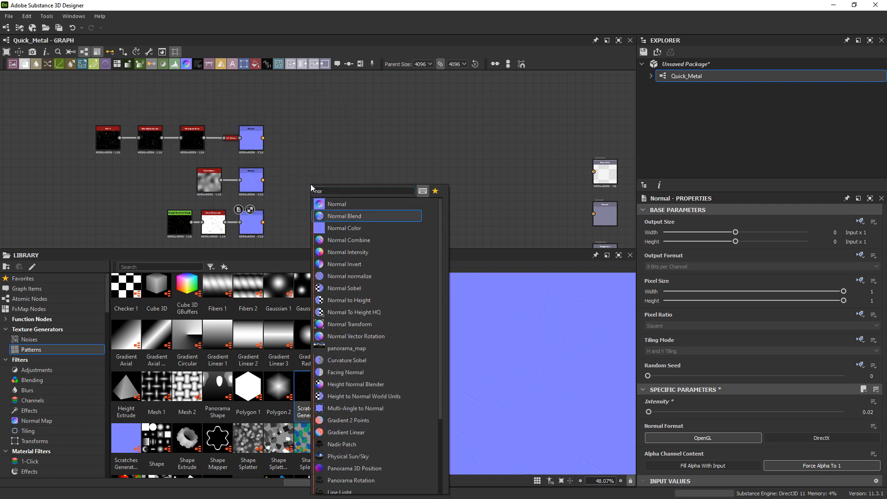
pyautogui.press('Return')
pyautogui.scroll(1, 329, 199)
pyautogui.moveTo(310, 170); pyautogui.dragTo(300, 150)
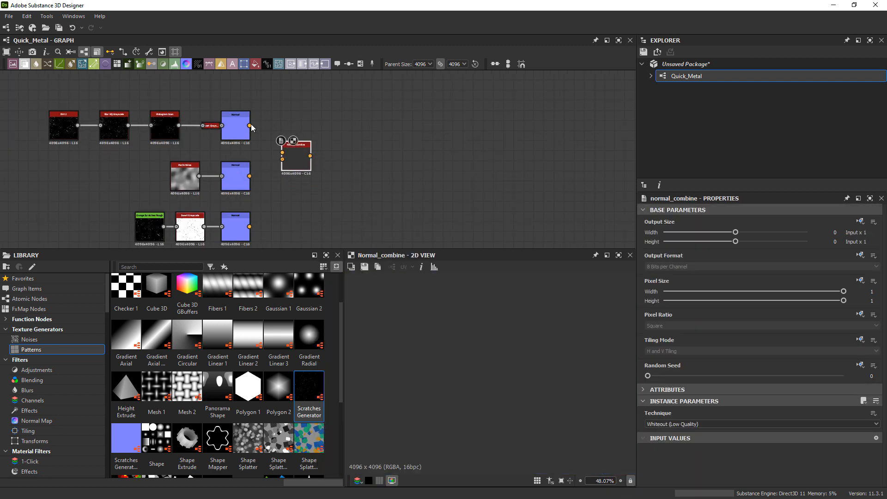
# Combine the Dirt 2 and Perlin Noise normals in Normal Combine, then merge the scratches normal through a second Normal Combine node.
pyautogui.moveTo(250, 126); pyautogui.dragTo(288, 153)
pyautogui.moveTo(249, 176); pyautogui.dragTo(334, 173)
pyautogui.moveTo(250, 227); pyautogui.dragTo(352, 213)
pyautogui.scroll(1, 298, 172)
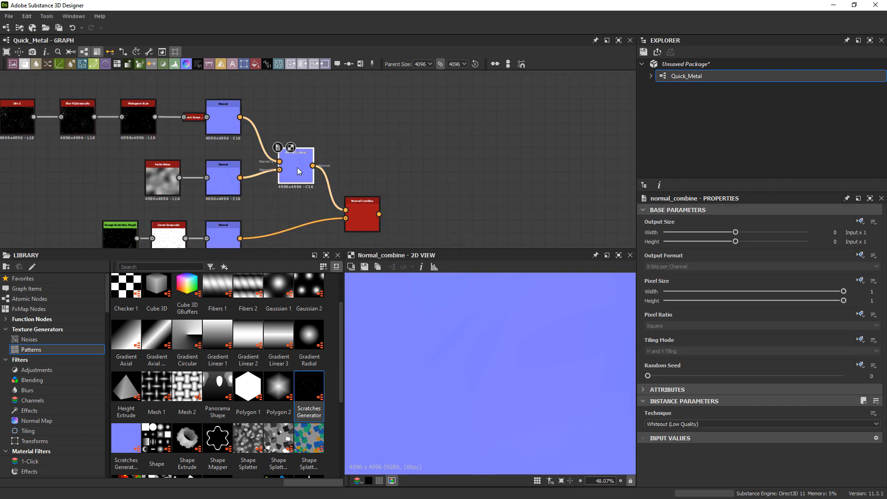
# Set the technique of both Normal Combine nodes to Detail Oriented (High Quality).
pyautogui.click(667, 424)
pyautogui.click(667, 429)
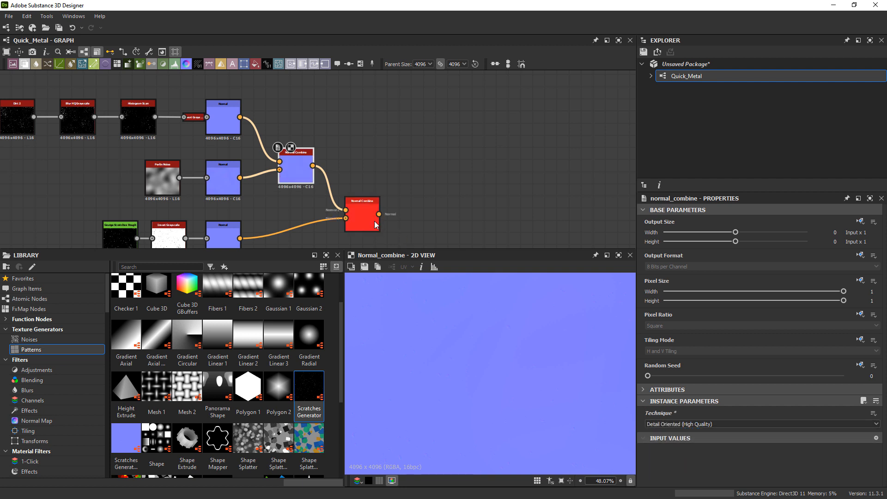
pyautogui.click(648, 423)
pyautogui.click(668, 444)
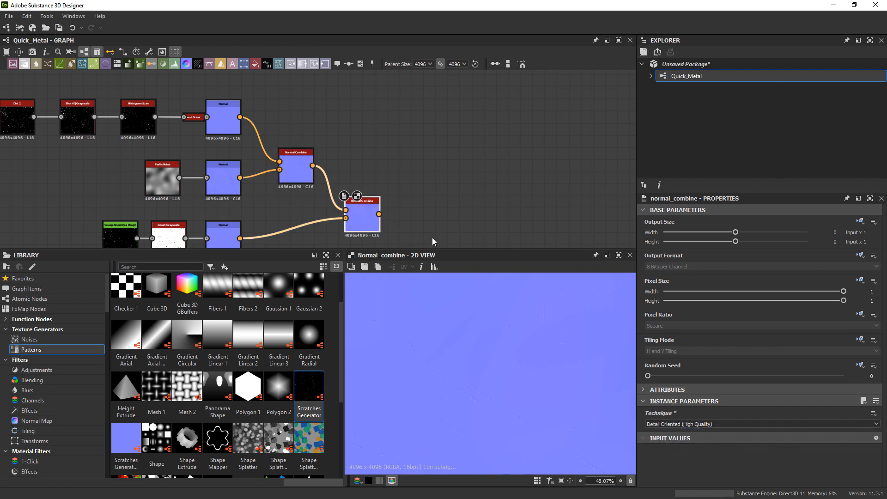
# Connect the final Normal Combine node to the graph's Normal output.
pyautogui.moveTo(387, 176); pyautogui.dragTo(329, 146, button='middle')
pyautogui.scroll(-4, 329, 146)
pyautogui.scroll(2, 329, 179)
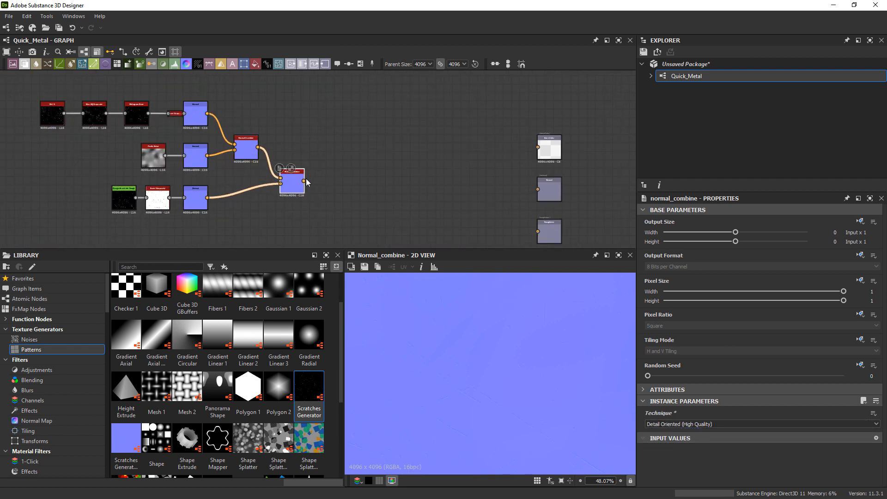
pyautogui.moveTo(304, 180); pyautogui.dragTo(537, 189)
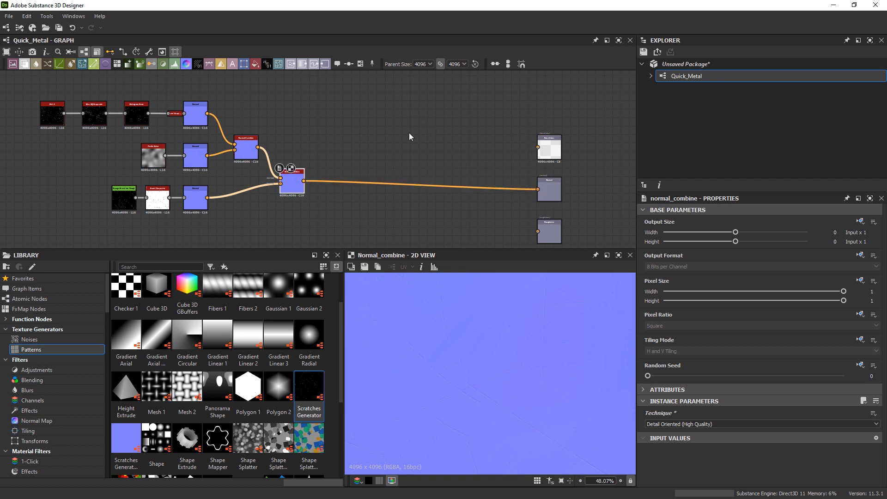
# Bring the metal reference photos over the graph, examine their surface color and wear up close, and move them away again.
pyautogui.moveTo(409, 133); pyautogui.dragTo(336, 145, button='middle')
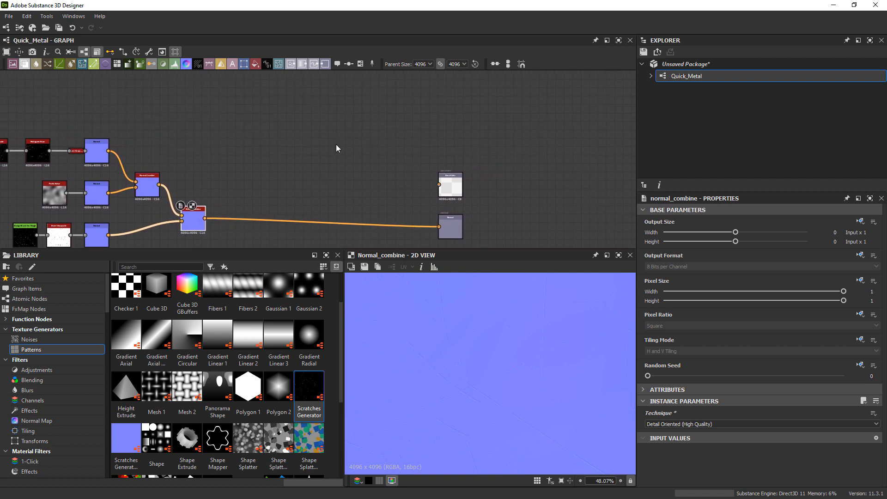
pyautogui.scroll(3, 435, 184)
pyautogui.moveTo(425, 181); pyautogui.dragTo(476, 183, button='middle')
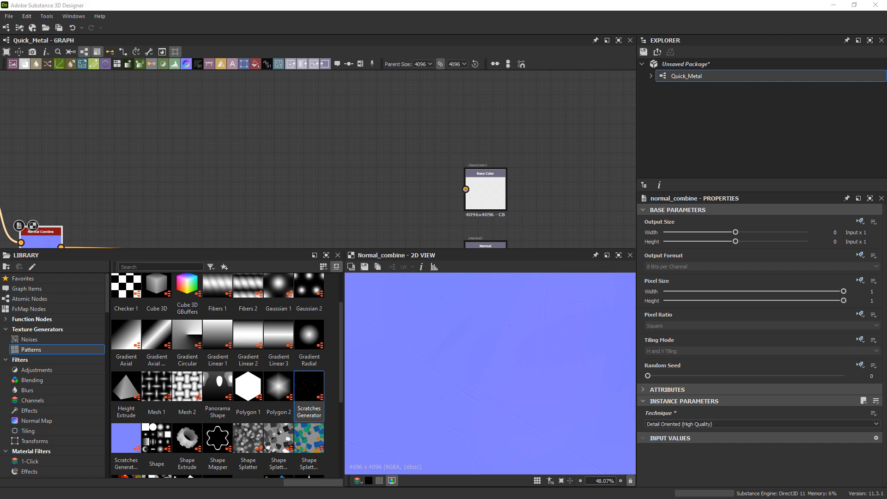
pyautogui.moveTo(886, 127); pyautogui.dragTo(254, 140, button='right')
pyautogui.scroll(-5, 272, 135)
pyautogui.moveTo(321, 166); pyautogui.dragTo(416, 121, button='middle')
pyautogui.moveTo(276, 151); pyautogui.dragTo(460, 176, button='middle')
pyautogui.moveTo(221, 162)
pyautogui.mouseDown(button='middle')
pyautogui.moveTo(345, 175)
pyautogui.moveTo(417, 159)
pyautogui.moveTo(379, 171)
pyautogui.mouseUp(button='middle')
pyautogui.scroll(4, 377, 157)
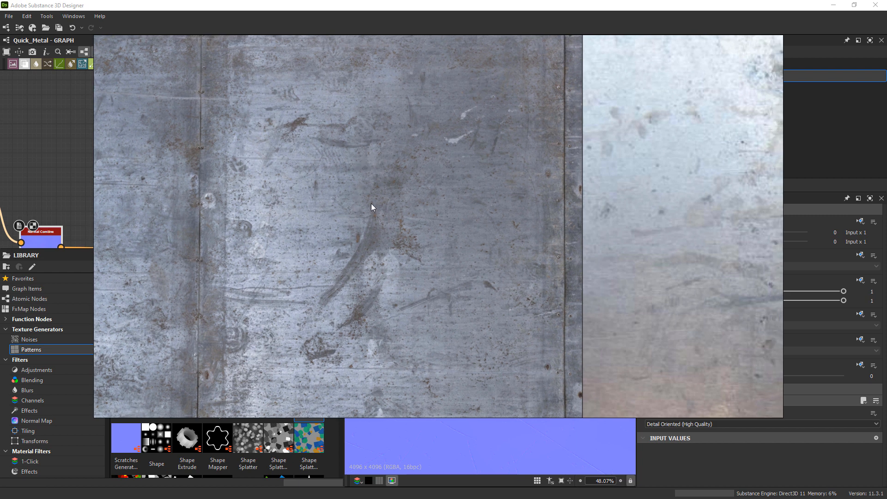
pyautogui.moveTo(381, 198); pyautogui.dragTo(886, 245, button='right')
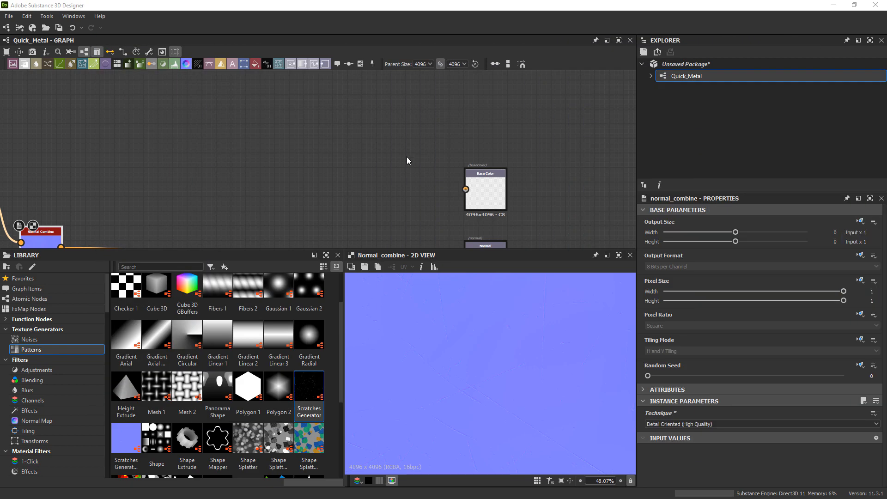
# Add a Uniform Color node level with the Roughness output and switch its color mode to Grayscale.
pyautogui.scroll(-2, 456, 112)
pyautogui.moveTo(413, 200); pyautogui.dragTo(482, 137, button='middle')
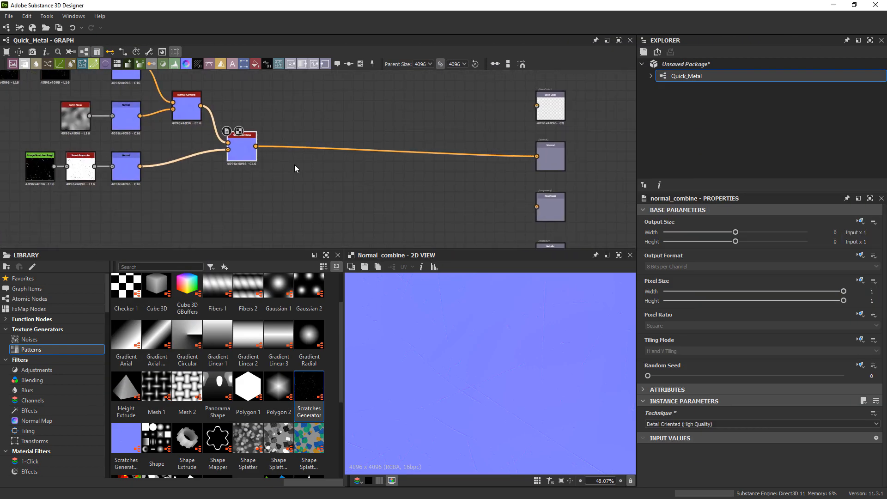
pyautogui.moveTo(321, 197); pyautogui.dragTo(371, 151, button='middle')
pyautogui.scroll(1, 351, 165)
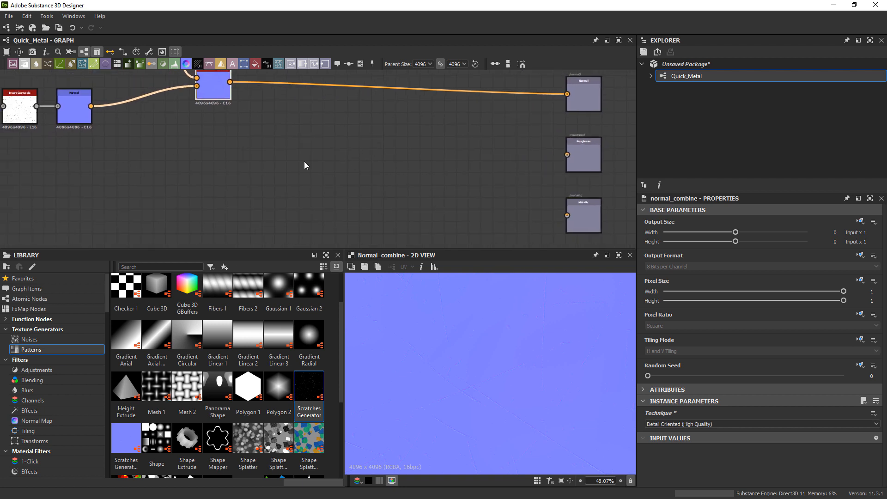
pyautogui.press('space')
pyautogui.write('uni')
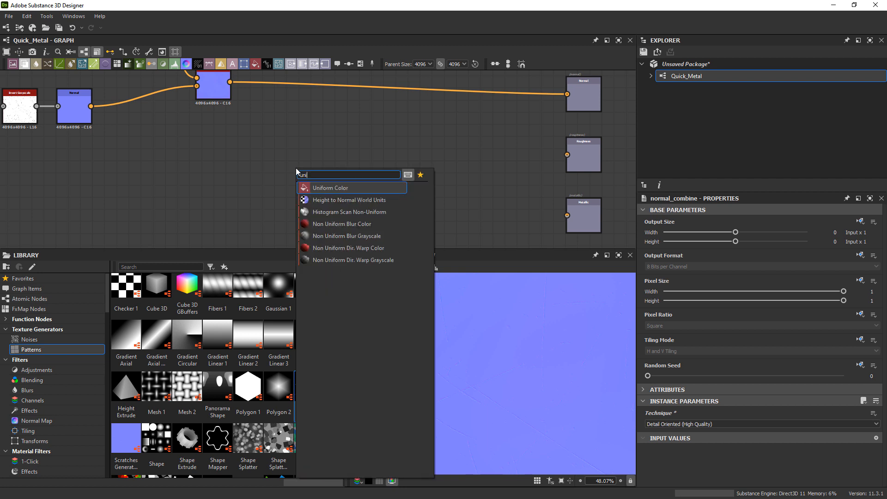
pyautogui.press('Return')
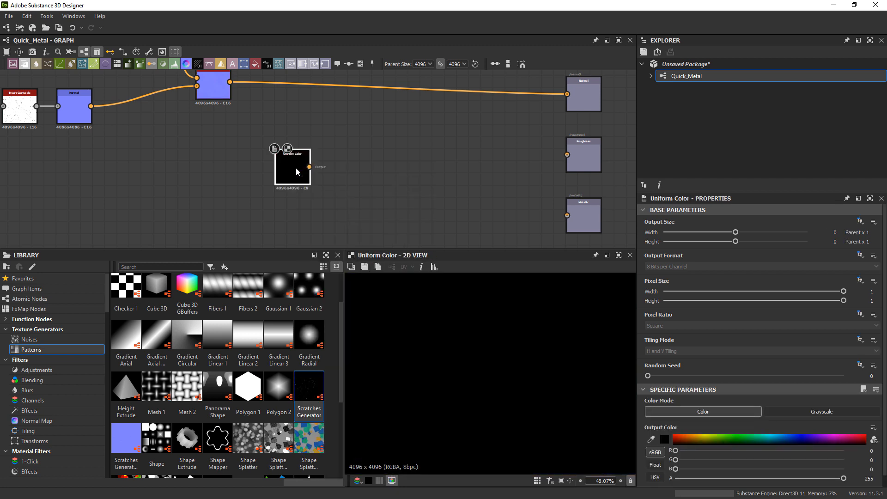
pyautogui.click(821, 412)
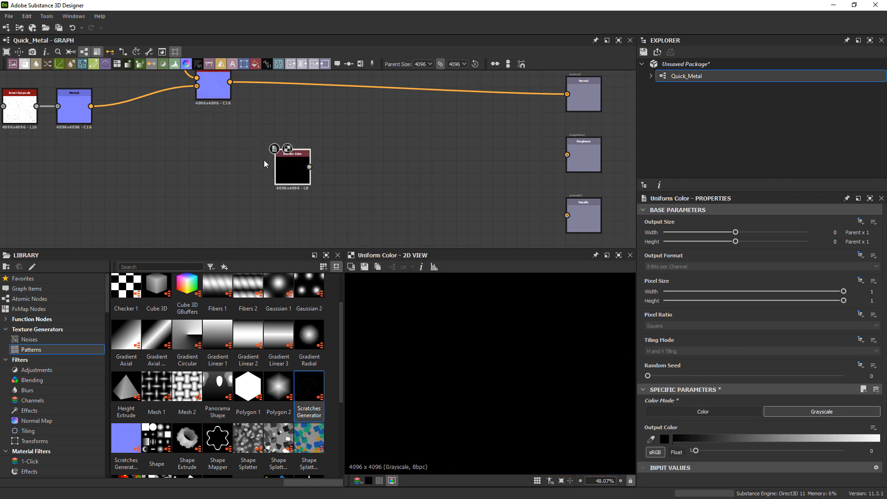
pyautogui.moveTo(285, 172); pyautogui.dragTo(275, 171)
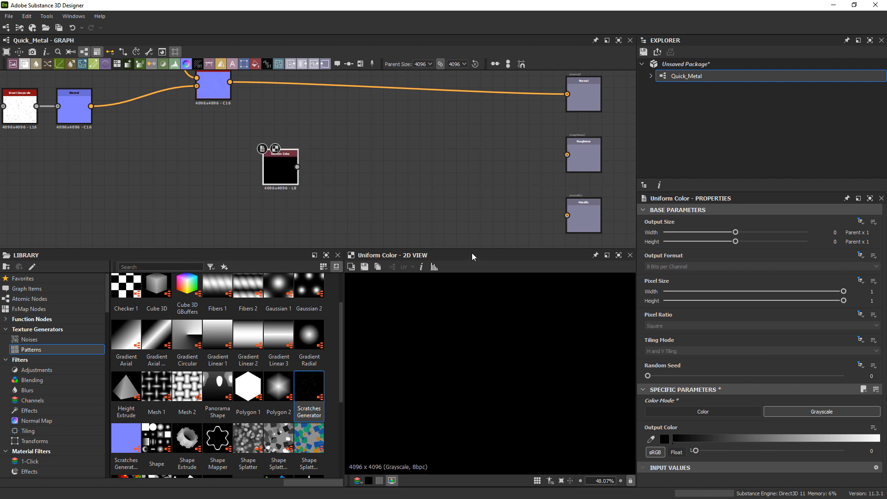
# Enlarge the 2D preview area and set the Uniform Color node's output luminance to 20.
pyautogui.moveTo(472, 248); pyautogui.dragTo(472, 230)
pyautogui.scroll(-5, 477, 305)
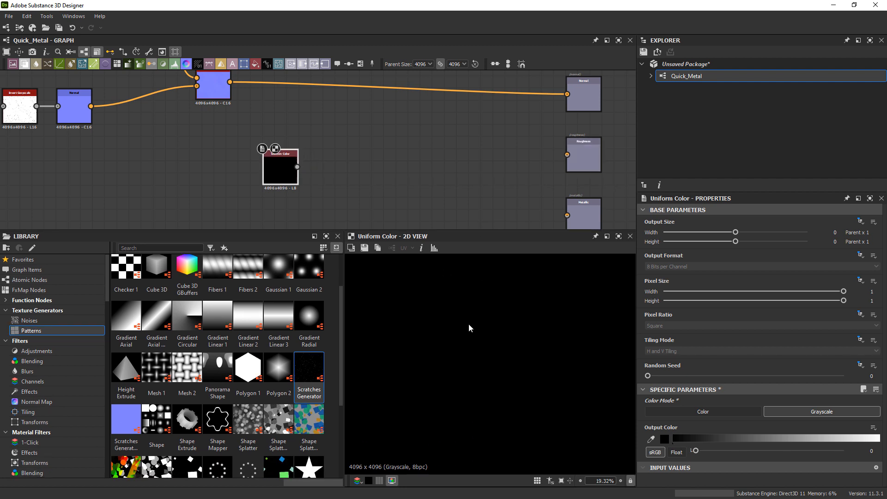
pyautogui.scroll(-3, 469, 328)
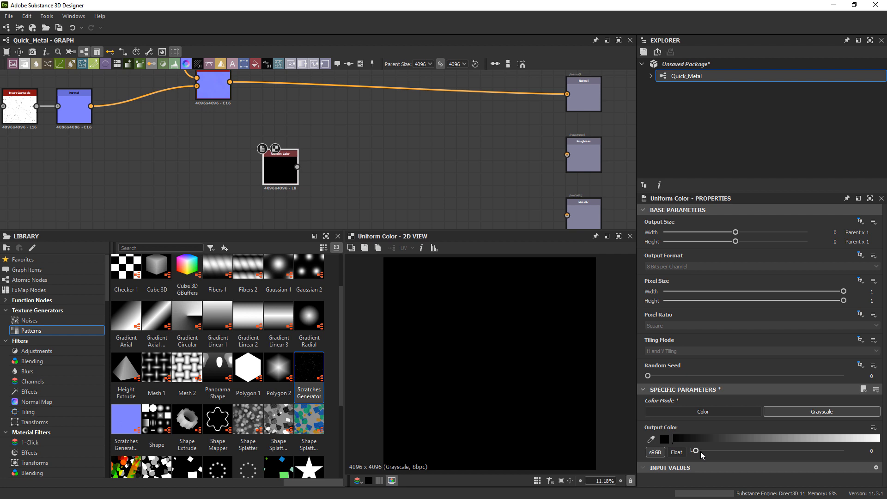
pyautogui.moveTo(700, 455)
pyautogui.mouseDown()
pyautogui.moveTo(722, 455)
pyautogui.moveTo(709, 462)
pyautogui.mouseUp()
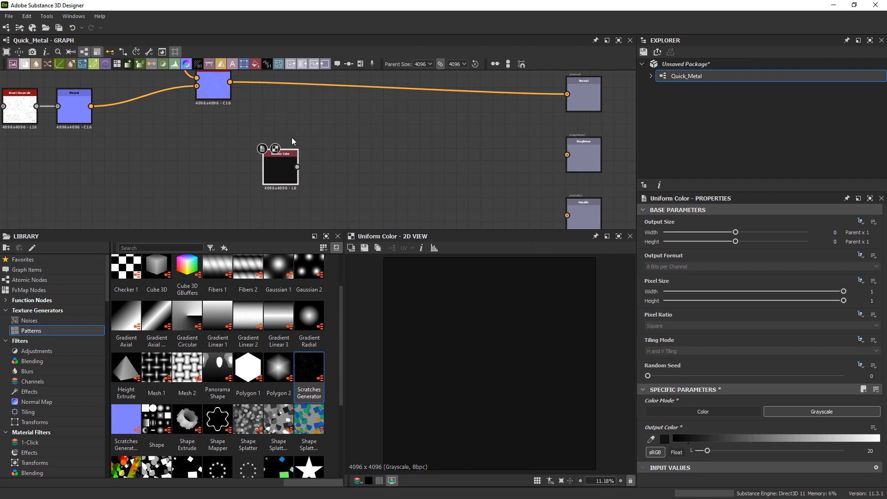
# Reposition the Uniform Color node below the normal chain and add a Blend node fed by its output.
pyautogui.moveTo(288, 177); pyautogui.dragTo(252, 171)
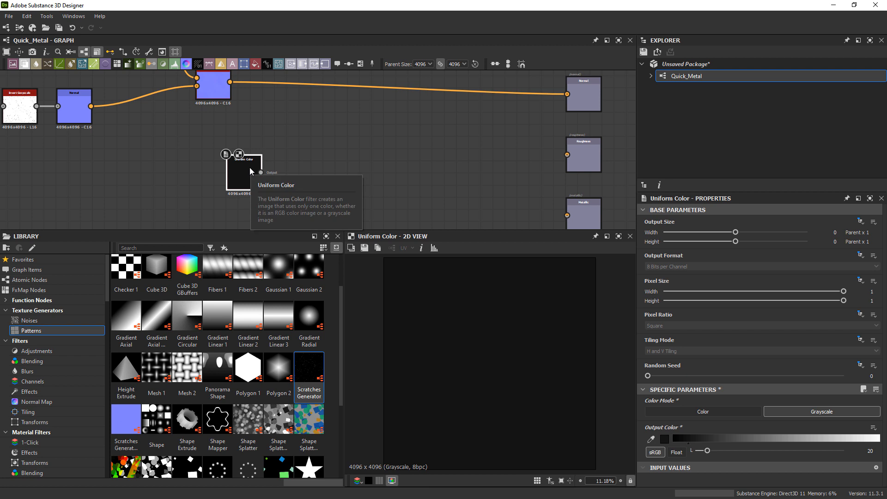
pyautogui.moveTo(257, 172); pyautogui.dragTo(265, 159, button='middle')
pyautogui.moveTo(244, 169); pyautogui.dragTo(256, 175)
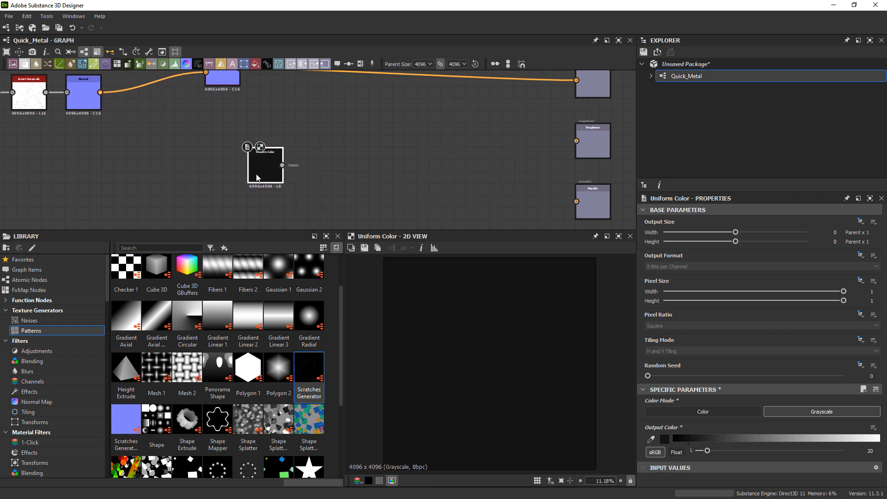
pyautogui.press('space')
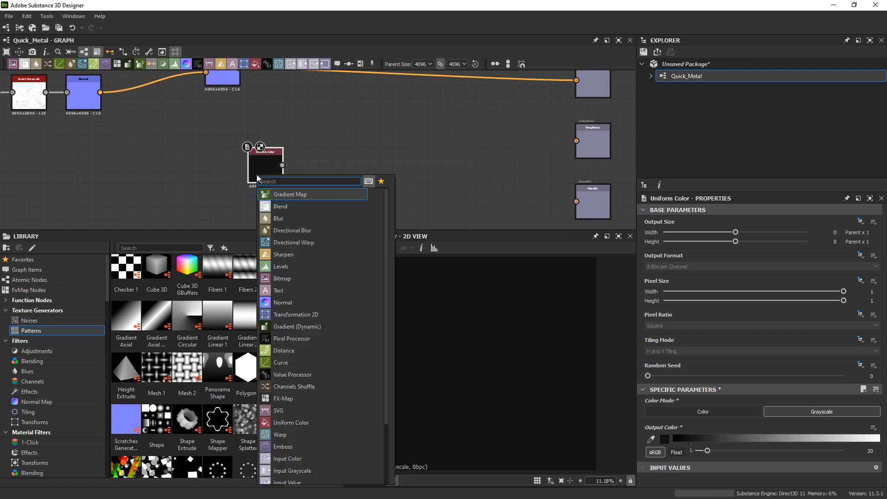
pyautogui.write('blen')
pyautogui.press('Return')
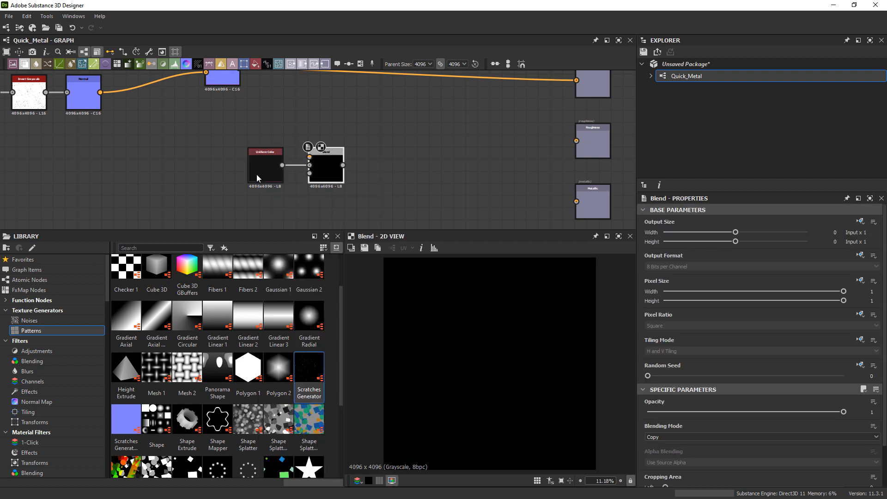
# Connect the Grunge Scratches Rough output to the Blend node's Foreground input and examine the blend result up close.
pyautogui.moveTo(275, 177); pyautogui.dragTo(263, 176)
pyautogui.moveTo(224, 147); pyautogui.dragTo(325, 165, button='middle')
pyautogui.click(139, 110)
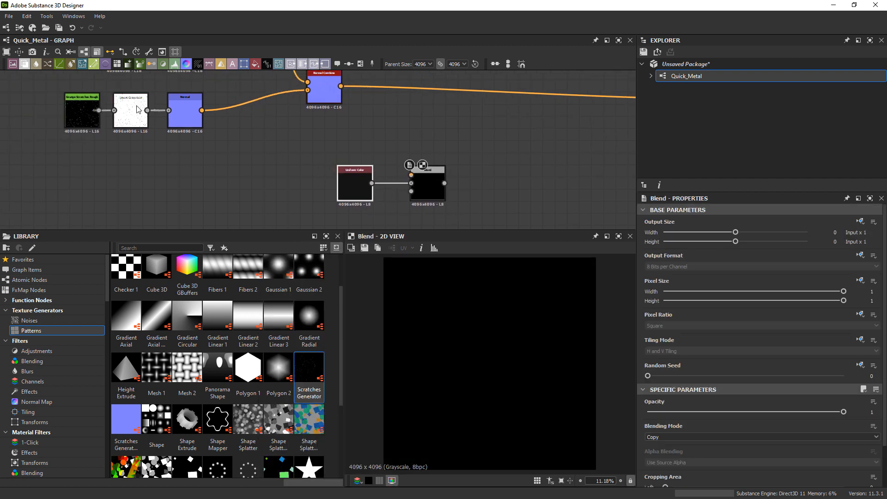
pyautogui.moveTo(99, 110); pyautogui.dragTo(417, 175)
pyautogui.scroll(4, 473, 185)
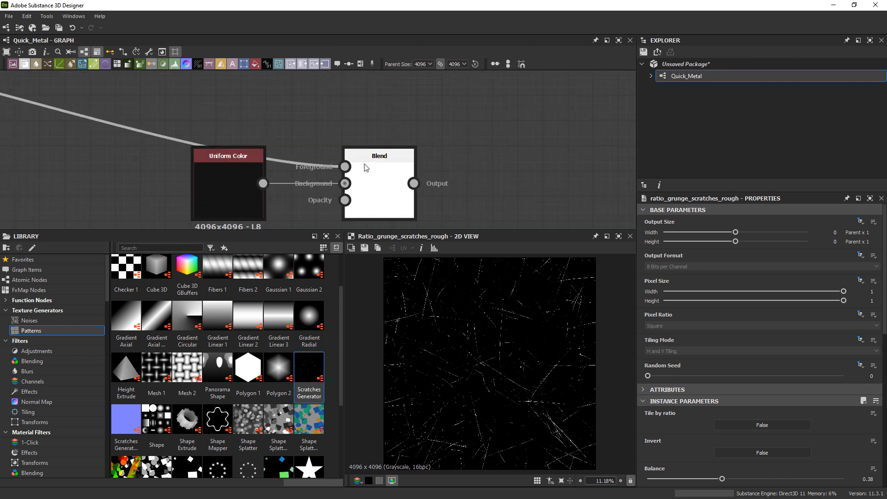
pyautogui.click(388, 191)
pyautogui.scroll(6, 514, 303)
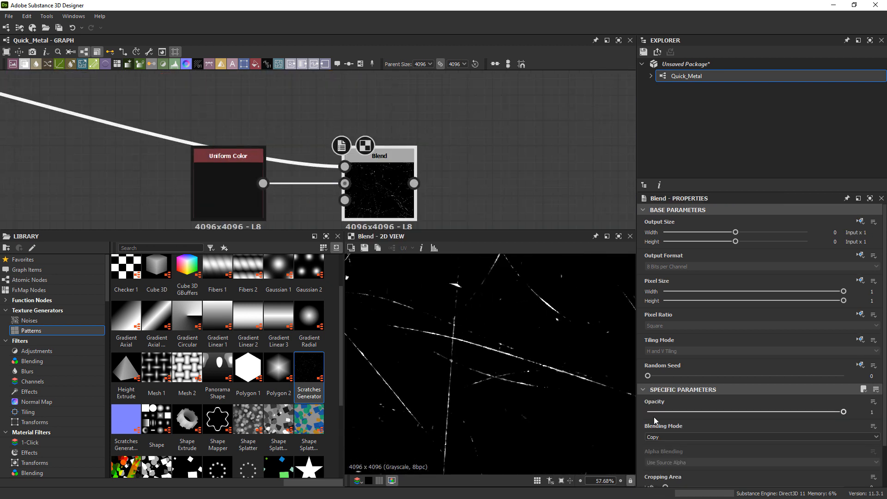
# Try the Subtract and Add Sub blending modes on the scratches Blend node.
pyautogui.click(659, 437)
pyautogui.click(659, 437)
pyautogui.scroll(-2, 659, 437)
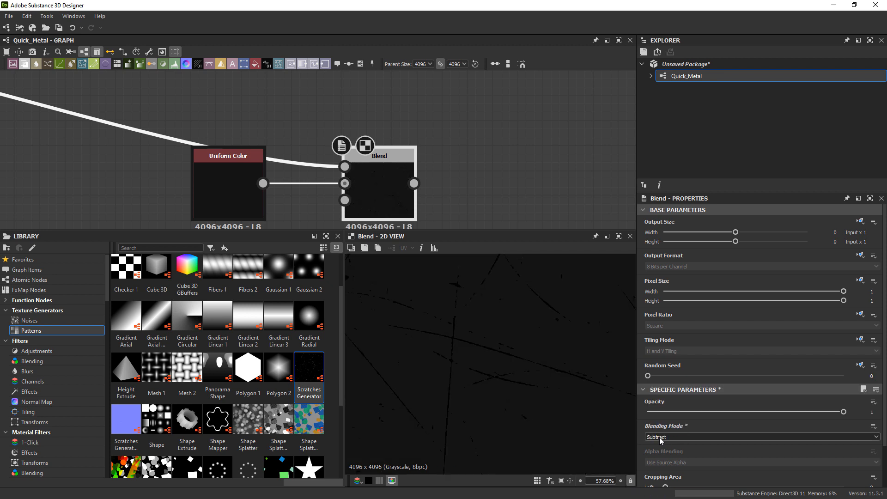
pyautogui.scroll(-1, 659, 437)
pyautogui.scroll(-1, 659, 437)
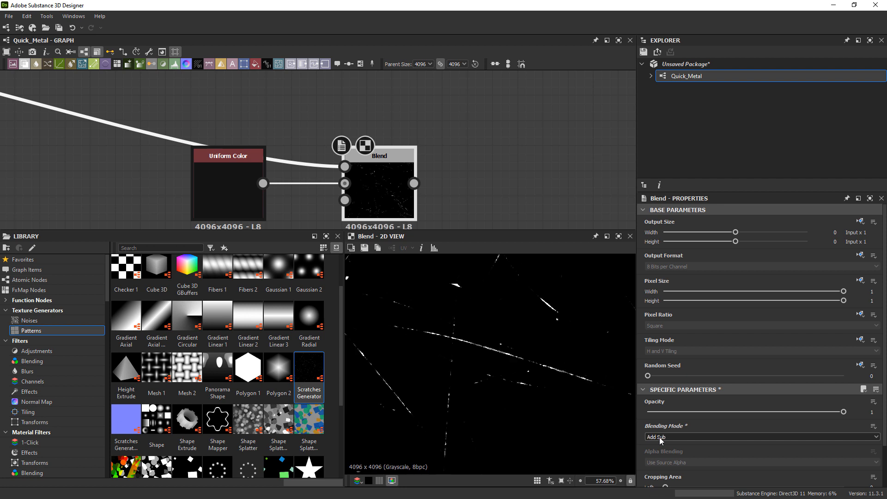
pyautogui.scroll(-4, 506, 376)
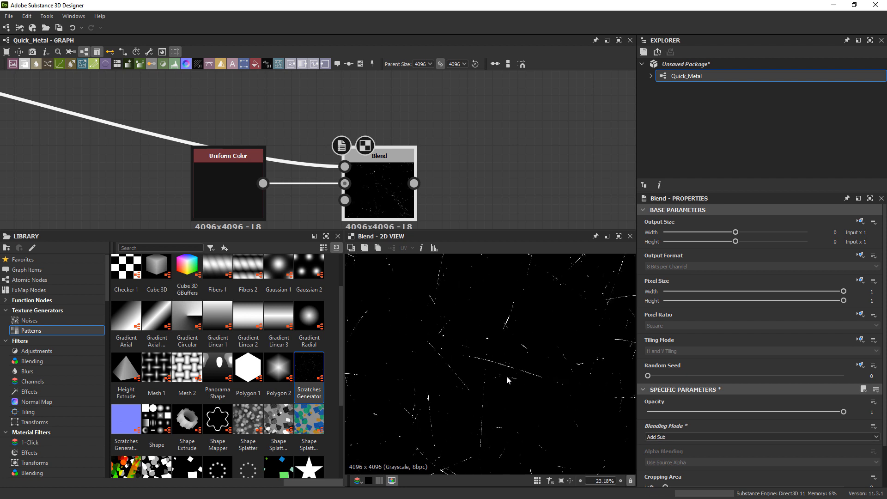
# Set the scratches Blend node's blending mode to Max (Lighten) and its opacity to 0.05.
pyautogui.click(663, 434)
pyautogui.click(663, 434)
pyautogui.scroll(-1, 663, 434)
pyautogui.scroll(-1, 663, 435)
pyautogui.scroll(1, 663, 434)
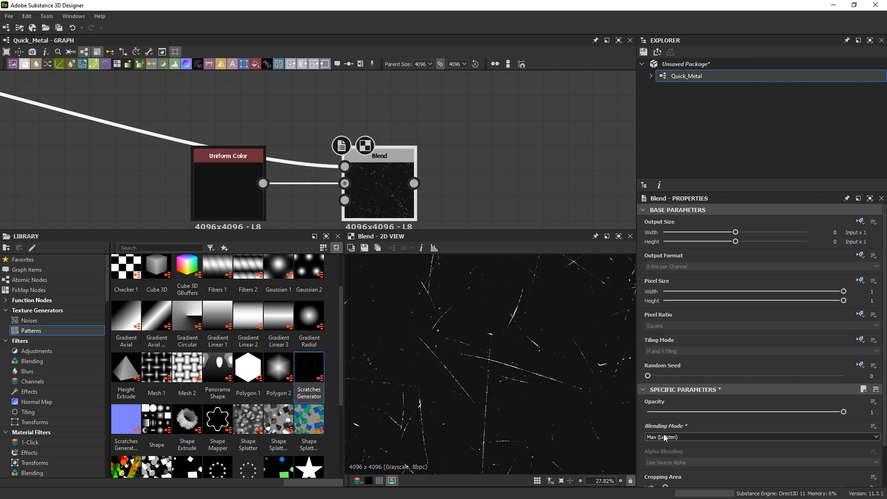
pyautogui.click(651, 412)
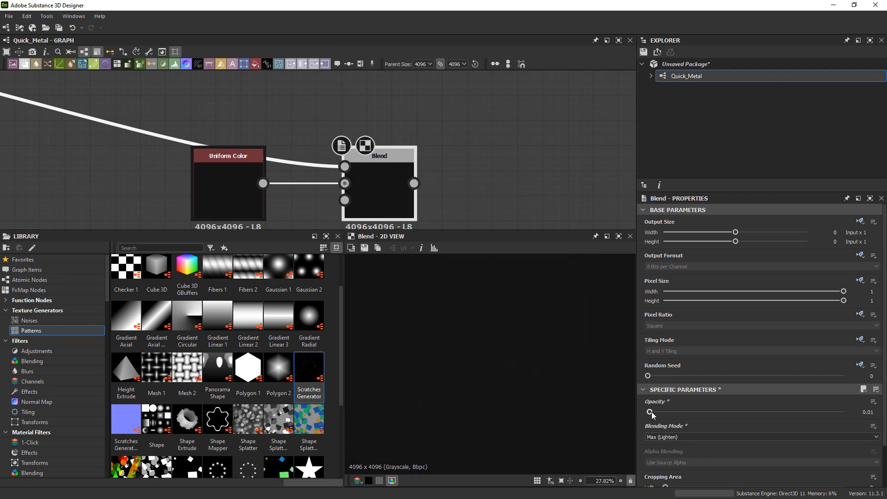
pyautogui.moveTo(651, 412); pyautogui.dragTo(657, 412)
pyautogui.moveTo(651, 428)
pyautogui.scroll(-5, 503, 367)
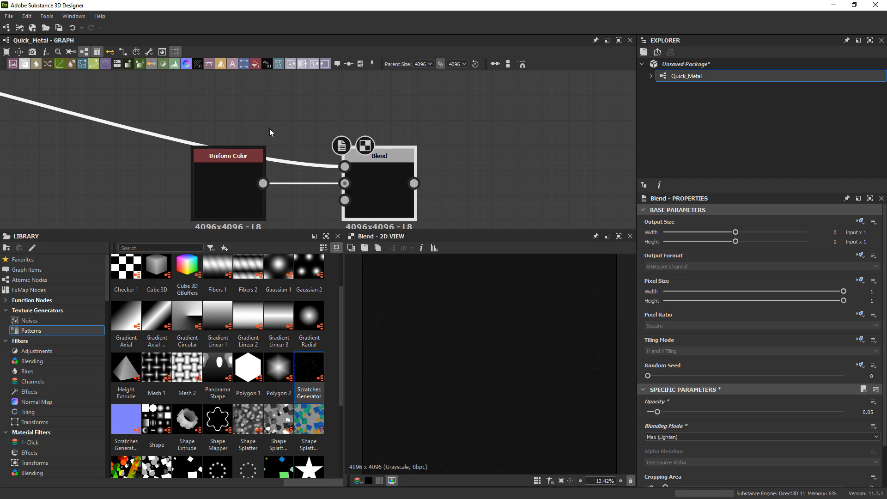
# Add a second Blend node after the scratches Blend node, using that node's output as its background.
pyautogui.scroll(-4, 300, 154)
pyautogui.moveTo(336, 137); pyautogui.dragTo(346, 171, button='middle')
pyautogui.moveTo(314, 92); pyautogui.dragTo(317, 152, button='middle')
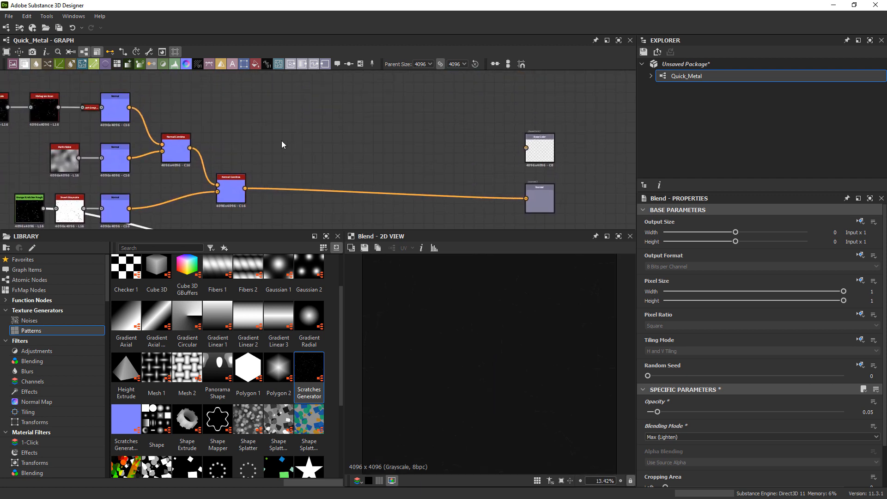
pyautogui.moveTo(74, 110); pyautogui.dragTo(271, 124, button='middle')
pyautogui.scroll(1, 267, 125)
pyautogui.moveTo(504, 162); pyautogui.dragTo(219, 33, button='middle')
pyautogui.moveTo(307, 181); pyautogui.dragTo(306, 143, button='middle')
pyautogui.scroll(3, 294, 139)
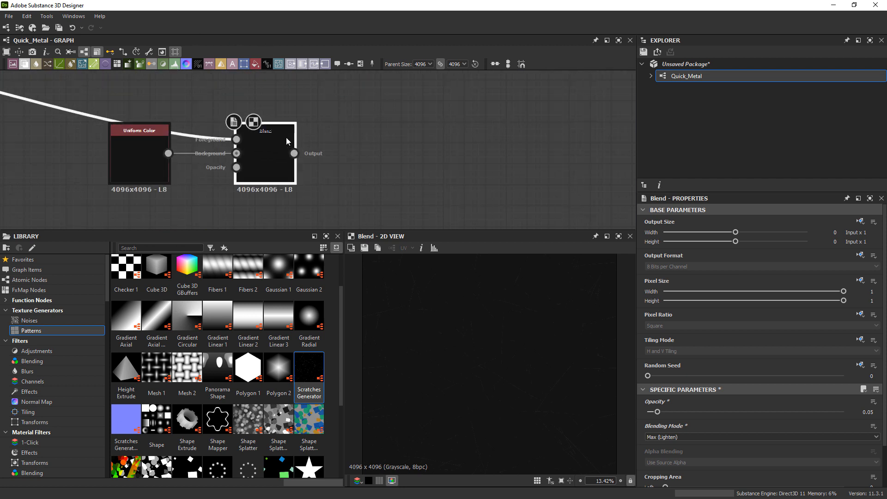
pyautogui.press('space')
pyautogui.write('blend')
pyautogui.press('Return')
# Connect the white-on-black speck map from the top normal chain to the second Blend node's Foreground input.
pyautogui.scroll(-3, 234, 124)
pyautogui.moveTo(196, 120); pyautogui.dragTo(476, 223, button='middle')
pyautogui.moveTo(171, 74); pyautogui.dragTo(227, 126, button='middle')
pyautogui.click(281, 109)
pyautogui.moveTo(502, 198); pyautogui.dragTo(199, 59, button='middle')
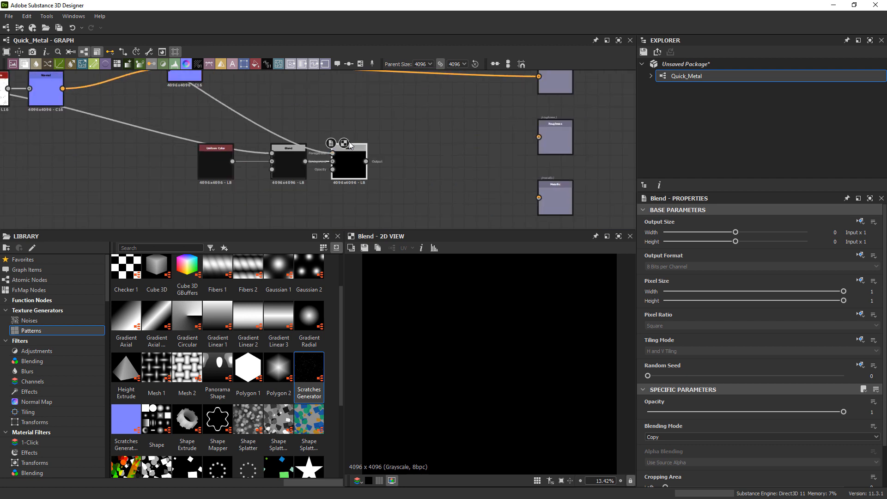
pyautogui.scroll(3, 347, 147)
pyautogui.click(349, 157)
# Set the second Blend node's blending mode to Max (Lighten) and its opacity to 0.03.
pyautogui.click(652, 435)
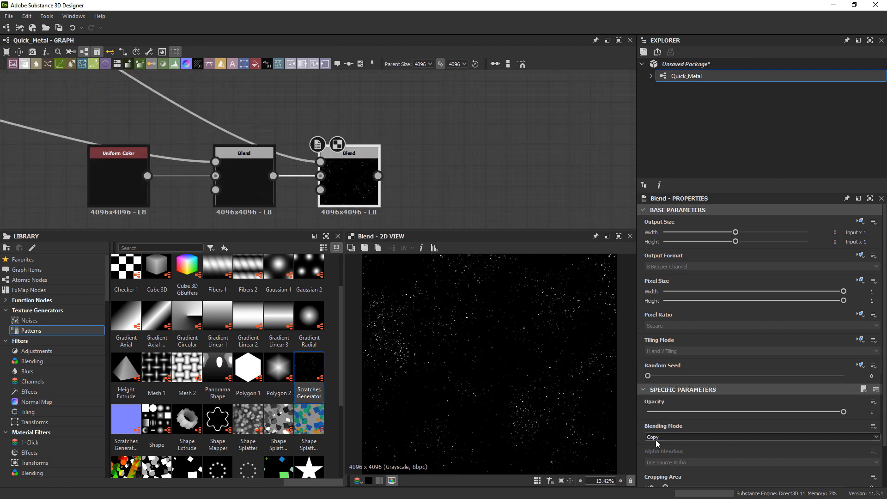
pyautogui.click(656, 405)
pyautogui.scroll(2, 422, 288)
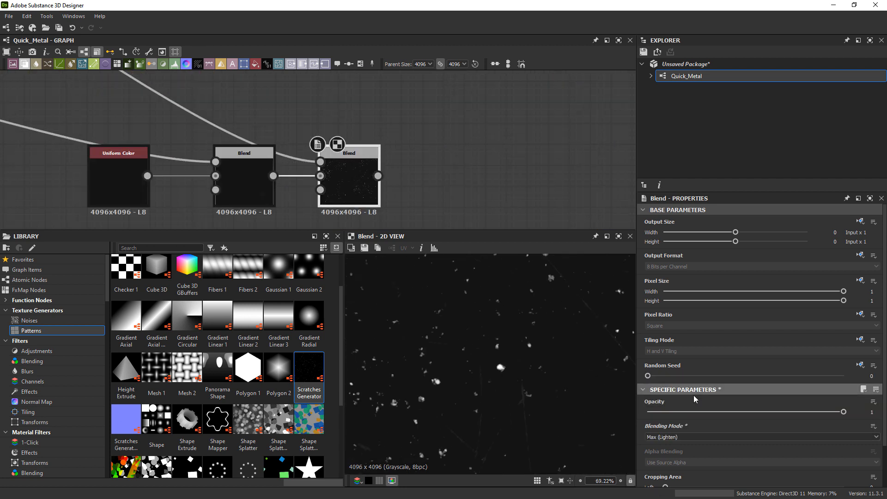
pyautogui.click(655, 412)
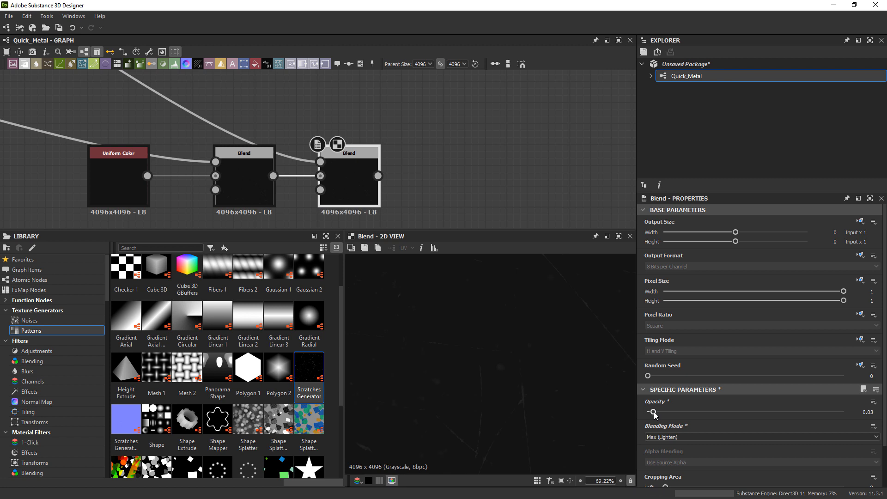
pyautogui.scroll(-5, 331, 162)
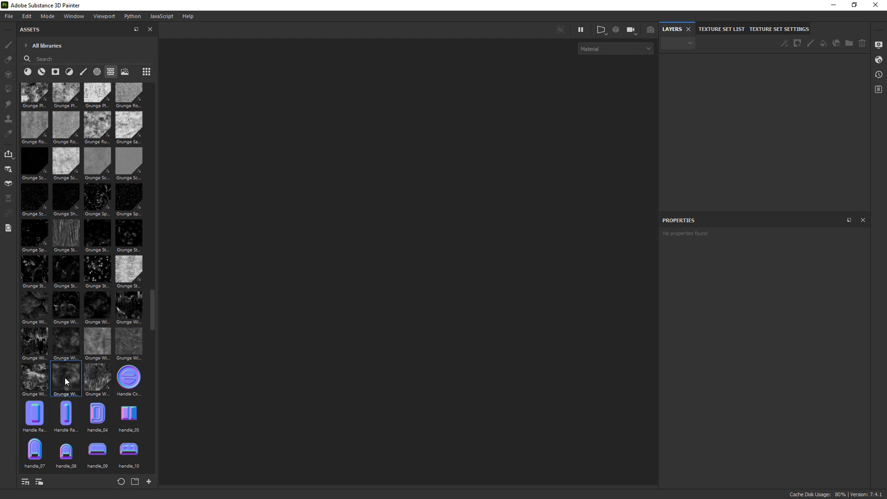
# Switch to Substance 3D Painter and examine enlarged previews of the wipe, stain and other grunge textures in its assets.
pyautogui.moveTo(57, 341)
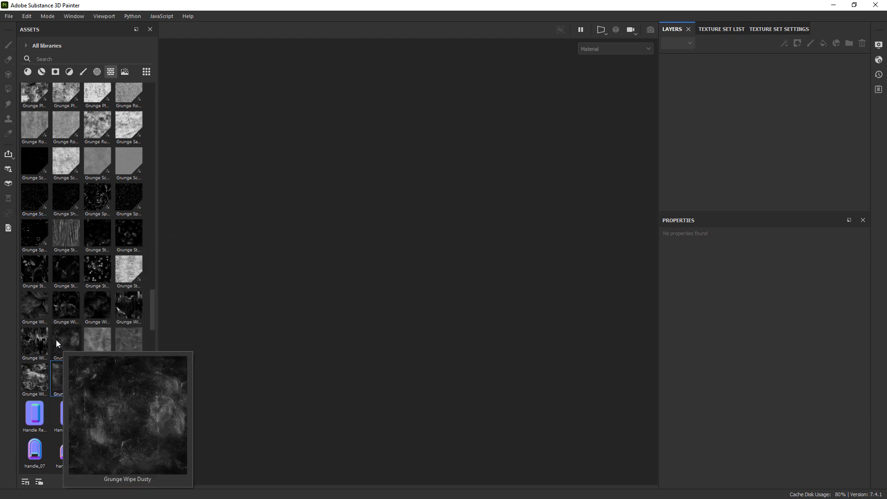
pyautogui.moveTo(28, 358)
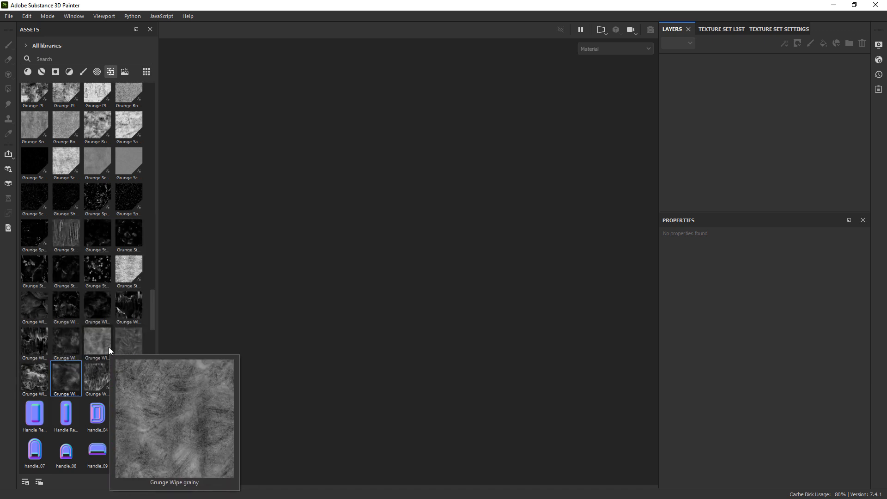
pyautogui.moveTo(126, 344)
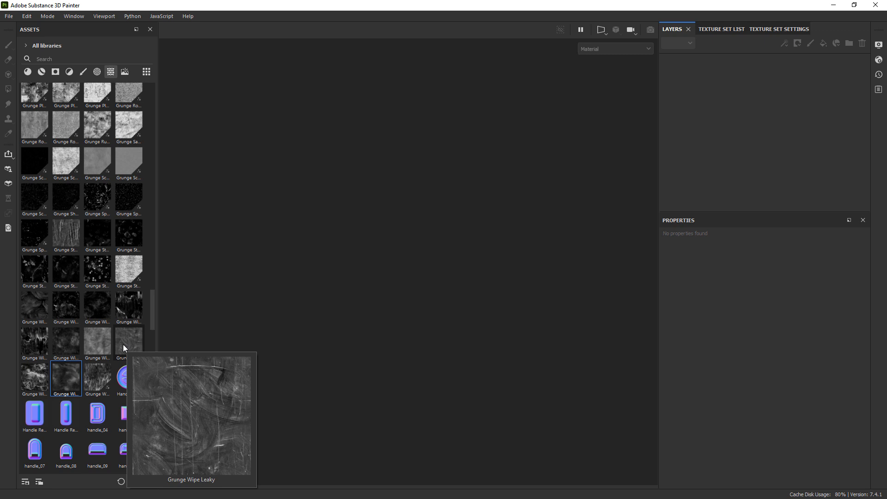
pyautogui.moveTo(68, 302)
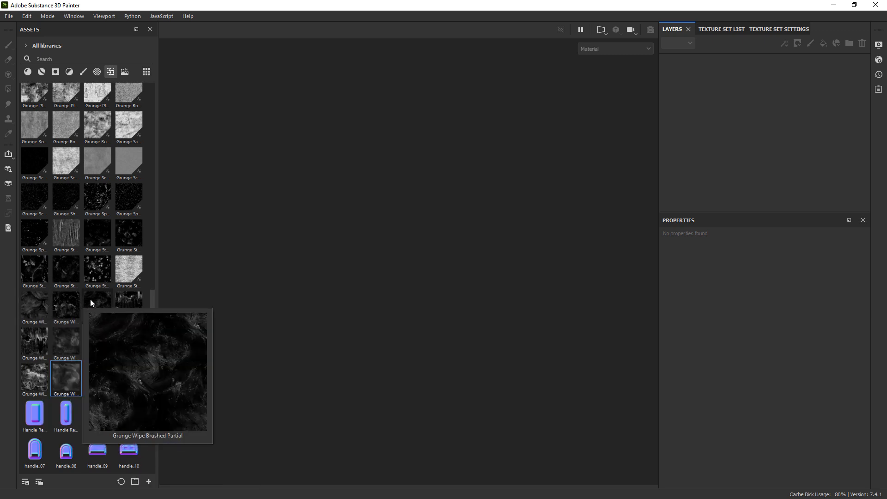
pyautogui.moveTo(71, 239)
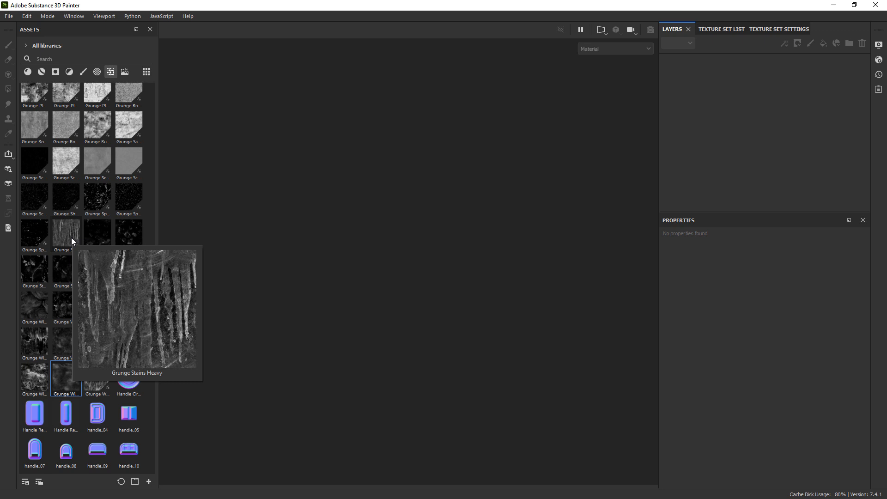
pyautogui.moveTo(36, 262)
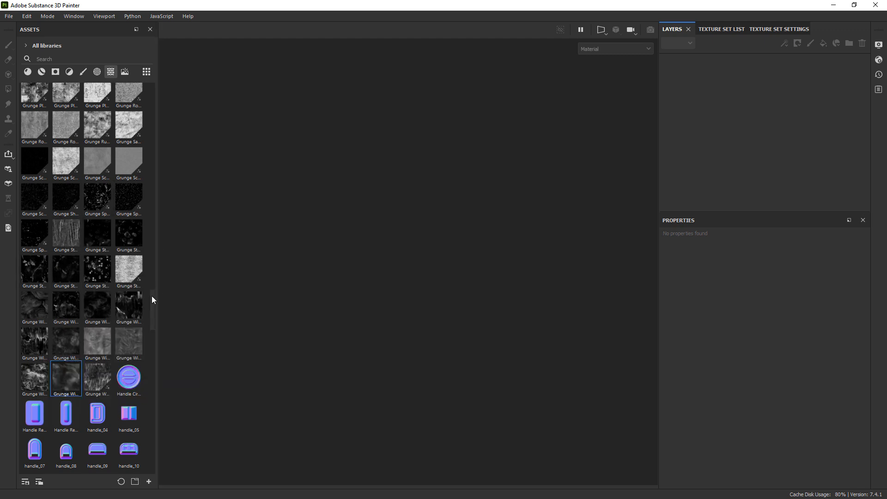
pyautogui.scroll(2, 149, 291)
pyautogui.moveTo(150, 290); pyautogui.dragTo(145, 237)
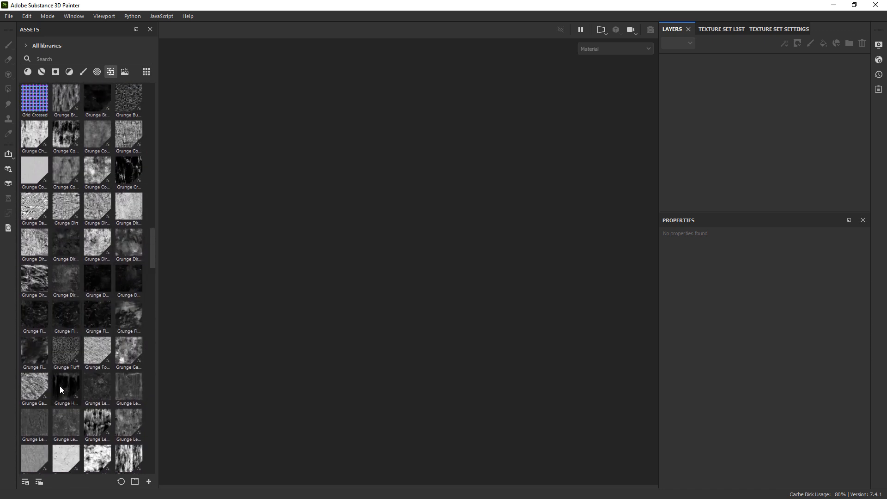
pyautogui.moveTo(60, 386)
pyautogui.moveTo(156, 238); pyautogui.dragTo(157, 291)
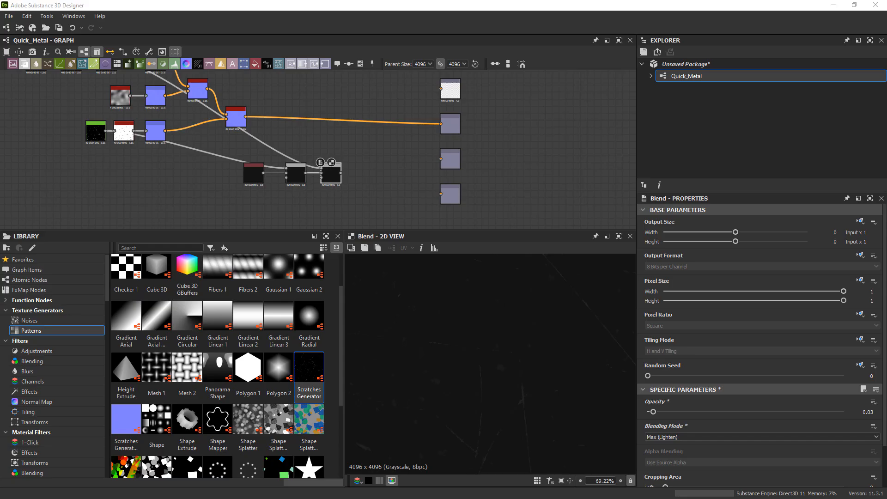
# Return to Substance 3D Designer, look through Painter's Grunges folder over the graph, and close that folder window.
pyautogui.hotkey('alt', 'Tab')
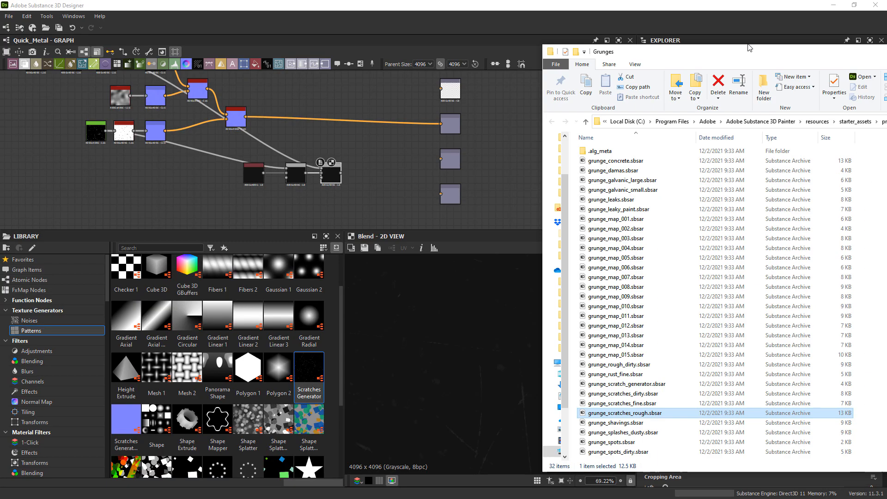
pyautogui.click(386, 267)
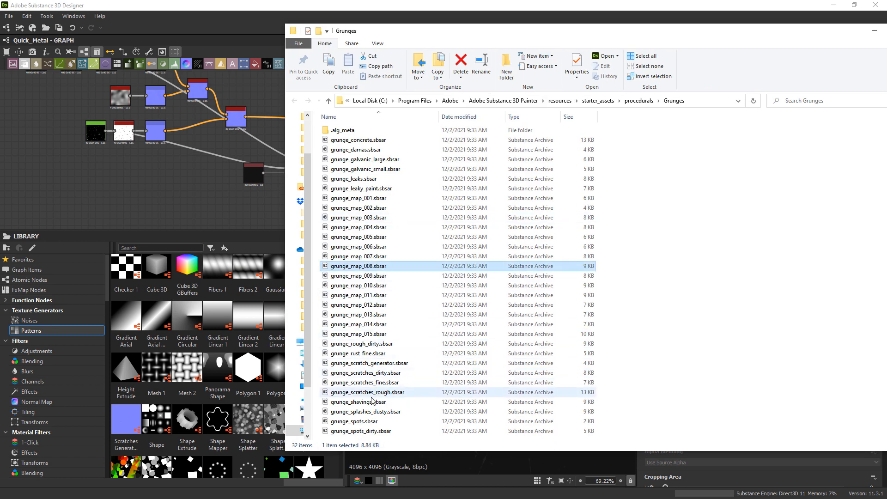
pyautogui.moveTo(744, 41); pyautogui.dragTo(621, 52)
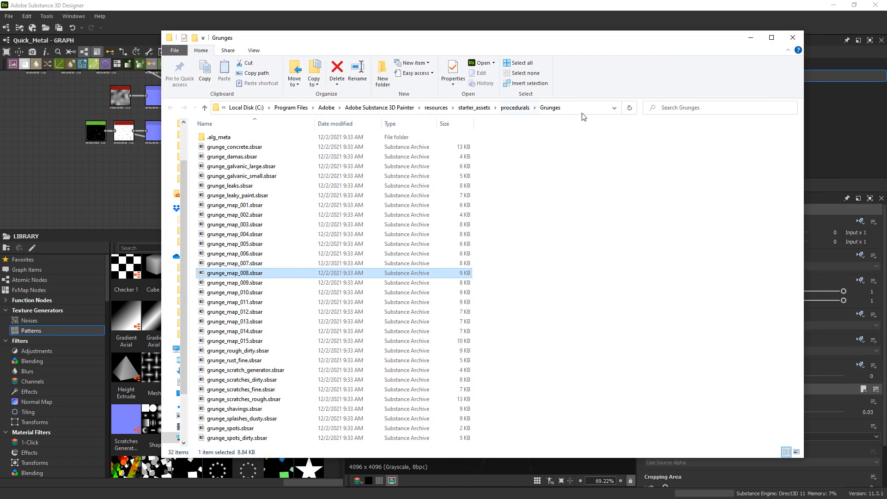
pyautogui.click(788, 38)
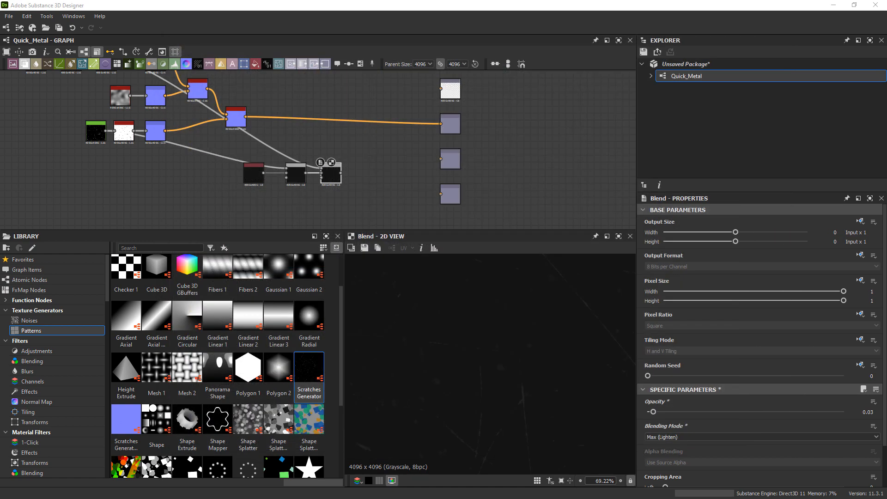
# Bring Painter's Grunges Bitmap folder over the graph and place grunge_humidity.sbsar from it below the scratches chain.
pyautogui.moveTo(886, 51); pyautogui.dragTo(471, 31)
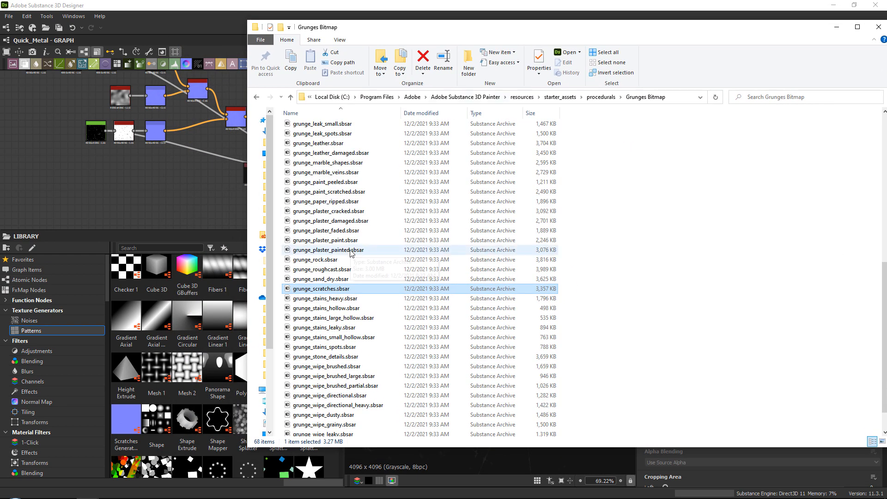
pyautogui.click(347, 258)
pyautogui.scroll(-1, 346, 259)
pyautogui.scroll(6, 346, 291)
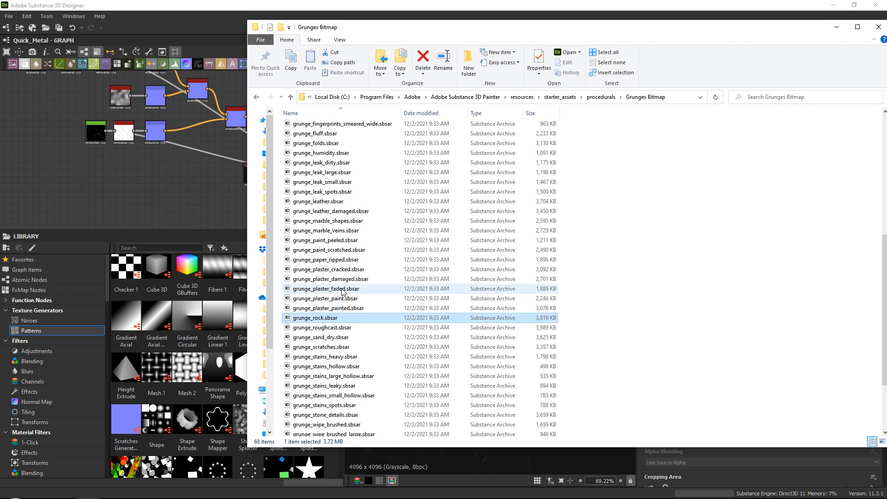
pyautogui.click(326, 250)
pyautogui.moveTo(326, 250); pyautogui.dragTo(127, 160)
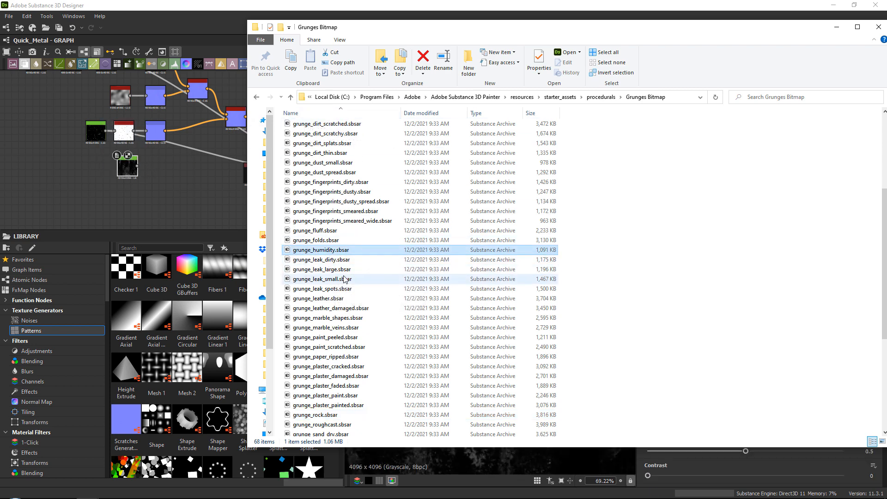
# Place grunge_stains_heavy.sbsar from the Grunges Bitmap folder in the graph and move it with Grunge Humidity below the roughness Blend chain.
pyautogui.click(322, 279)
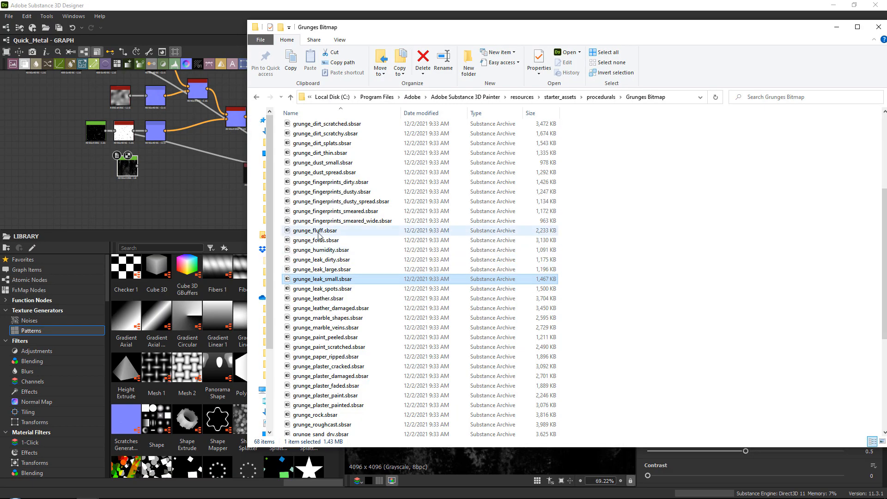
pyautogui.click(318, 298)
pyautogui.scroll(-5, 329, 354)
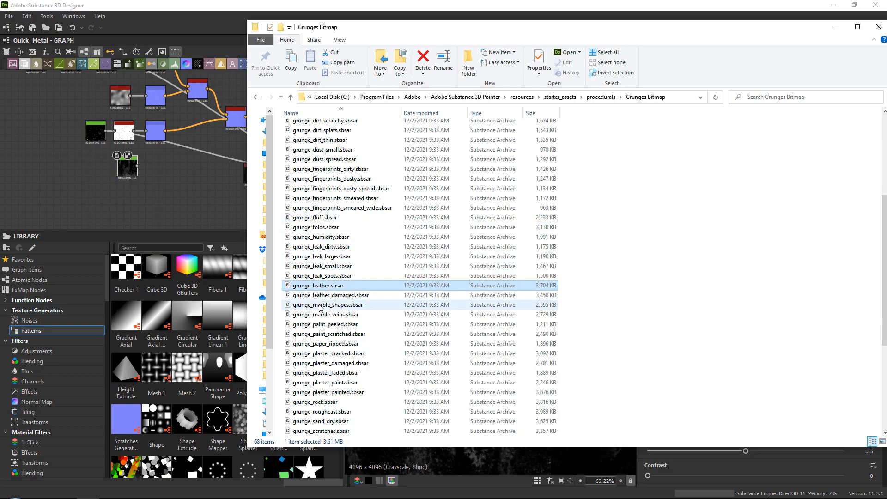
pyautogui.scroll(-2, 329, 354)
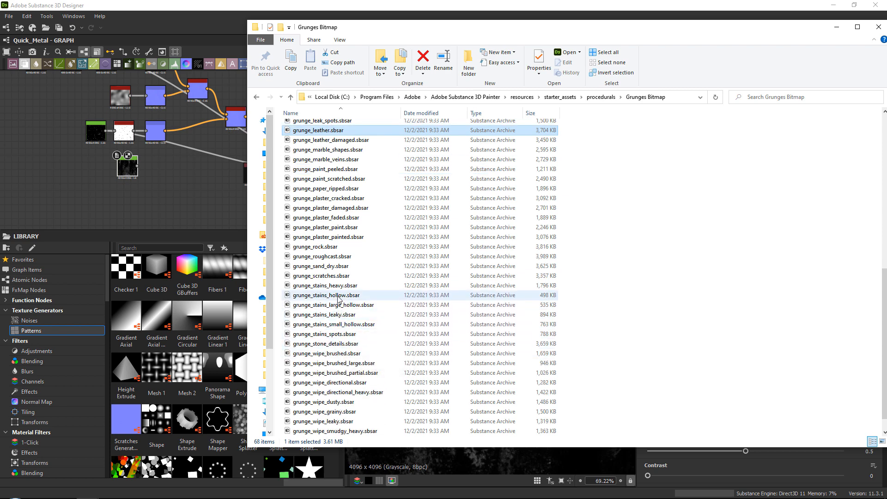
pyautogui.moveTo(324, 285); pyautogui.dragTo(129, 203)
pyautogui.moveTo(104, 171); pyautogui.dragTo(144, 199)
pyautogui.moveTo(144, 198); pyautogui.dragTo(87, 163, button='middle')
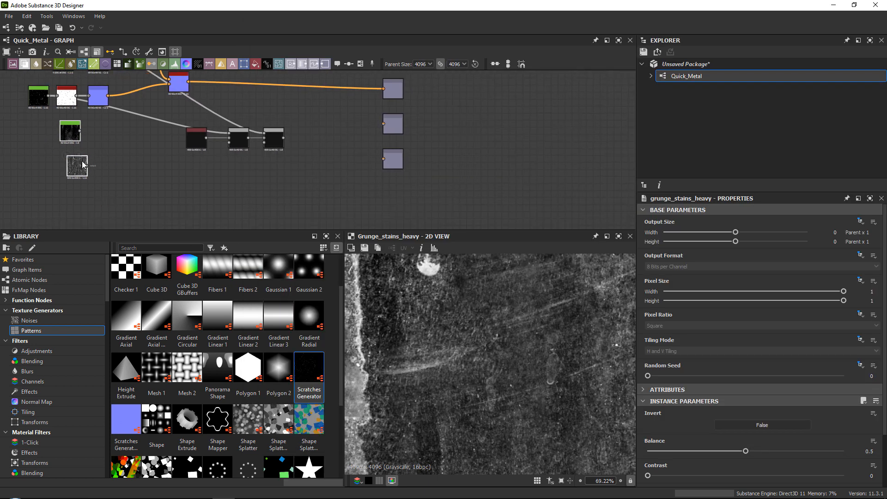
pyautogui.moveTo(82, 163); pyautogui.dragTo(235, 203)
pyautogui.click(280, 167)
pyautogui.moveTo(273, 138); pyautogui.dragTo(248, 159, button='middle')
pyautogui.scroll(3, 248, 158)
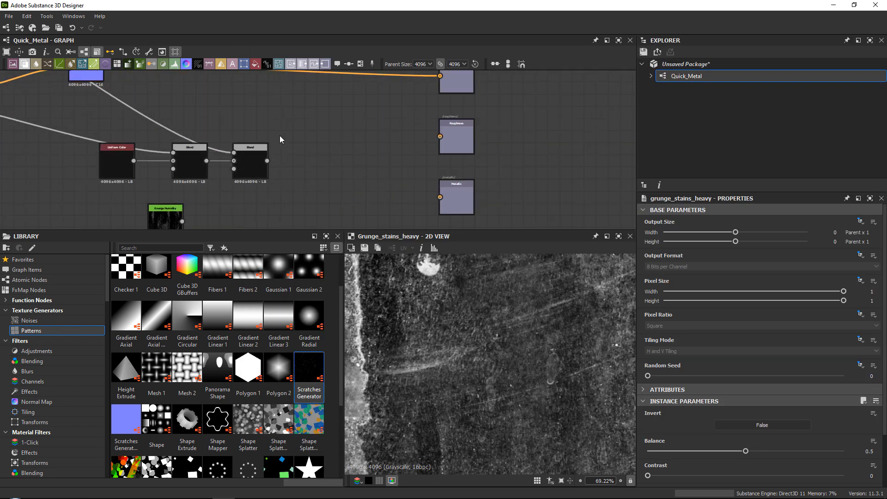
# Add a third Blend node after the second Blend in the roughness chain.
pyautogui.scroll(-1, 396, 162)
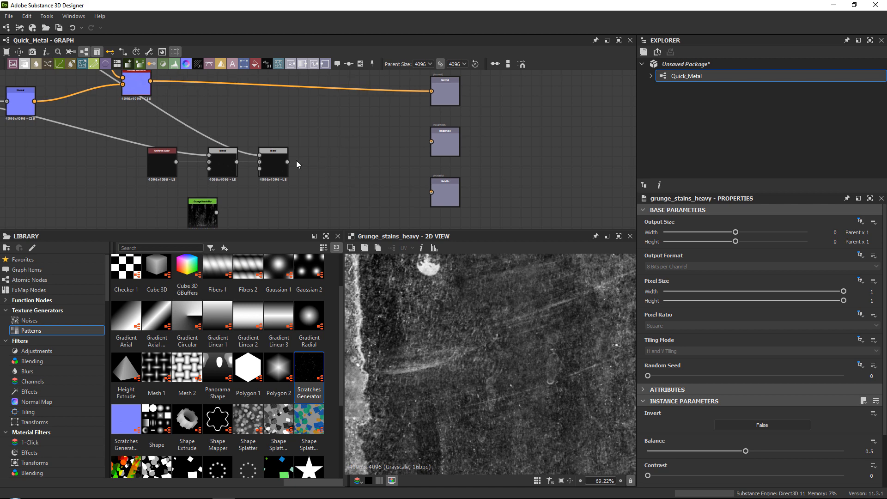
pyautogui.scroll(3, 275, 168)
pyautogui.doubleClick(275, 168)
pyautogui.scroll(-2, 461, 365)
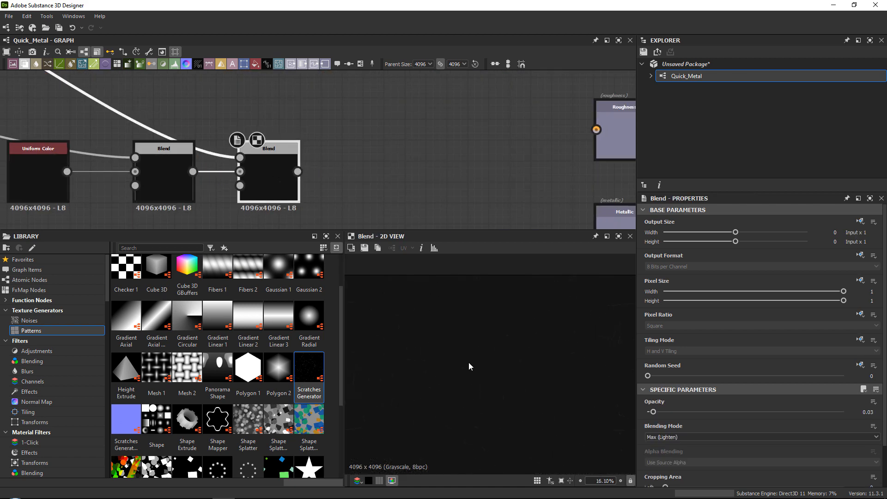
pyautogui.press('space')
pyautogui.write('blend')
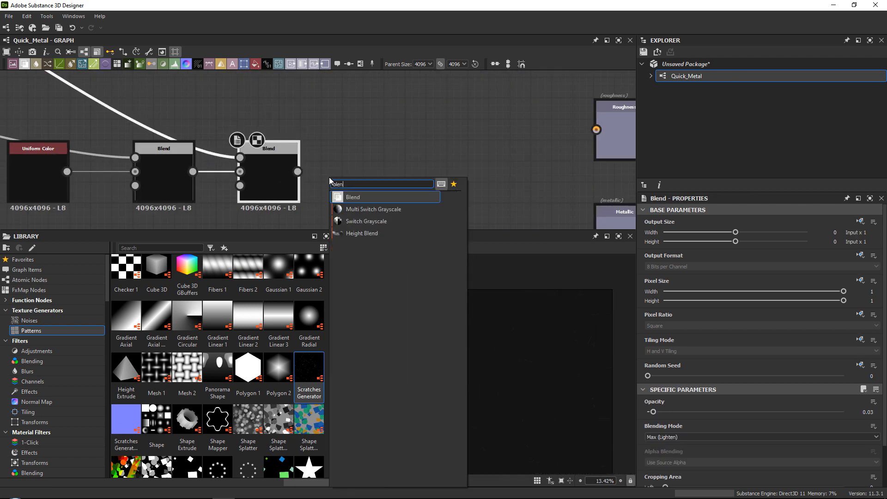
pyautogui.press('Return')
pyautogui.scroll(-3, 315, 161)
pyautogui.scroll(1, 216, 171)
pyautogui.moveTo(237, 220); pyautogui.dragTo(318, 149)
pyautogui.moveTo(318, 149); pyautogui.dragTo(291, 222, button='middle')
pyautogui.moveTo(291, 222); pyautogui.dragTo(255, 228)
# Move Grunge Humidity above the roughness chain and connect its output to the third Blend's Foreground input.
pyautogui.moveTo(202, 208); pyautogui.dragTo(288, 101)
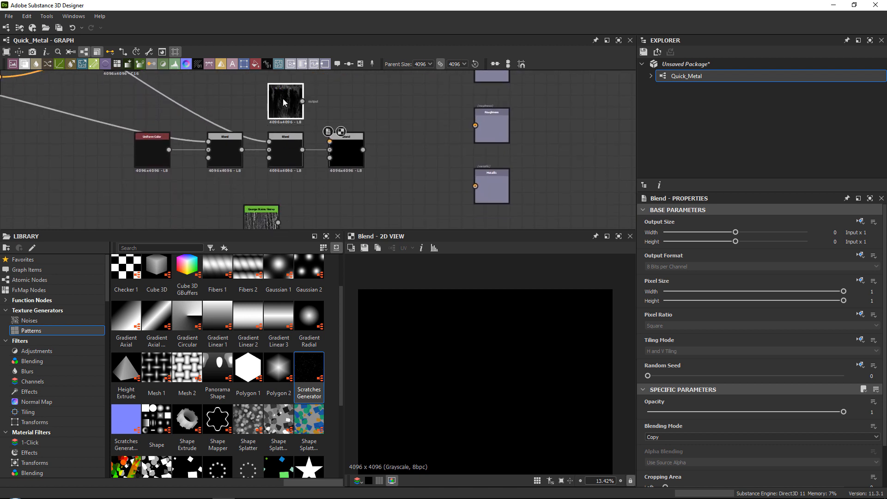
pyautogui.moveTo(289, 101); pyautogui.dragTo(258, 134, button='middle')
pyautogui.scroll(3, 257, 133)
pyautogui.moveTo(286, 140); pyautogui.dragTo(363, 217)
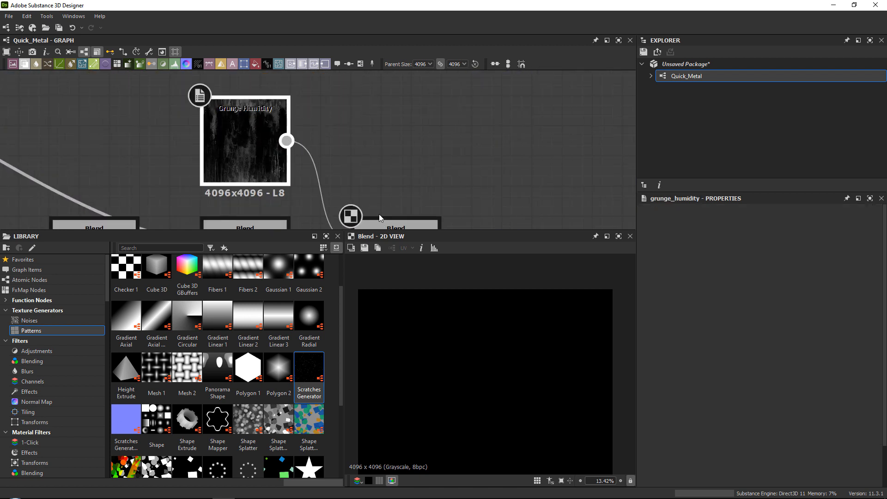
pyautogui.scroll(-3, 379, 190)
pyautogui.click(395, 184)
pyautogui.scroll(-2, 485, 372)
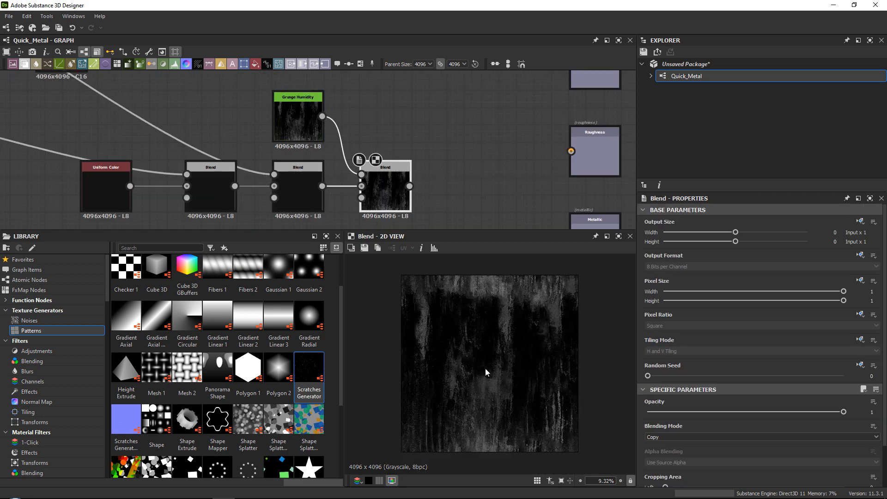
# Set the third Blend's blending mode to Max (Lighten) and its opacity to 0.11, and check the tiled preview.
pyautogui.click(667, 436)
pyautogui.click(662, 405)
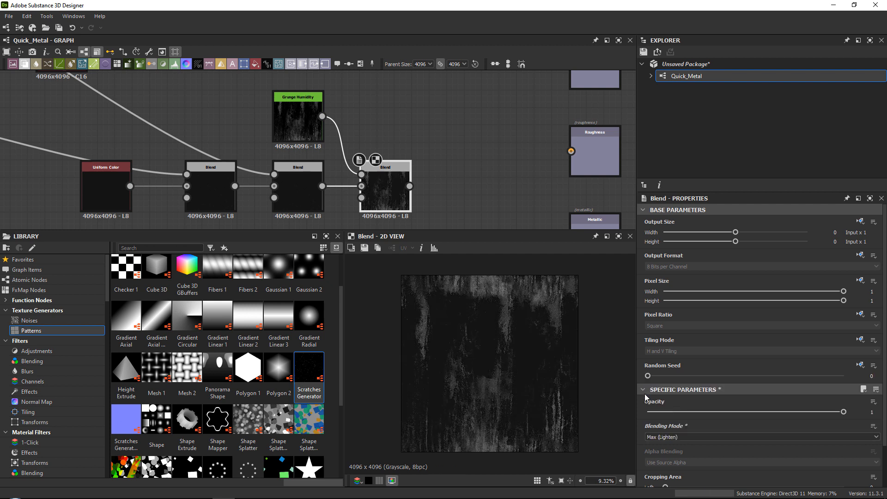
pyautogui.click(667, 412)
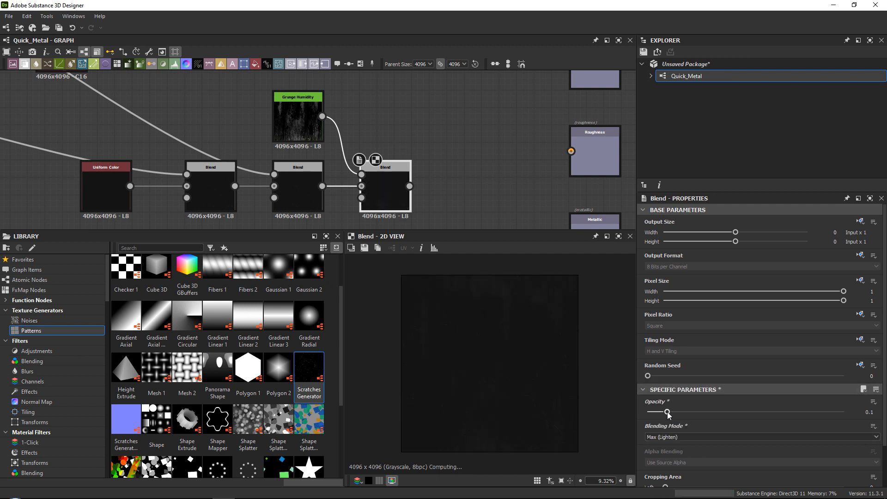
pyautogui.moveTo(667, 412); pyautogui.dragTo(669, 412)
pyautogui.press('space')
pyautogui.scroll(-5, 599, 337)
pyautogui.press('f')
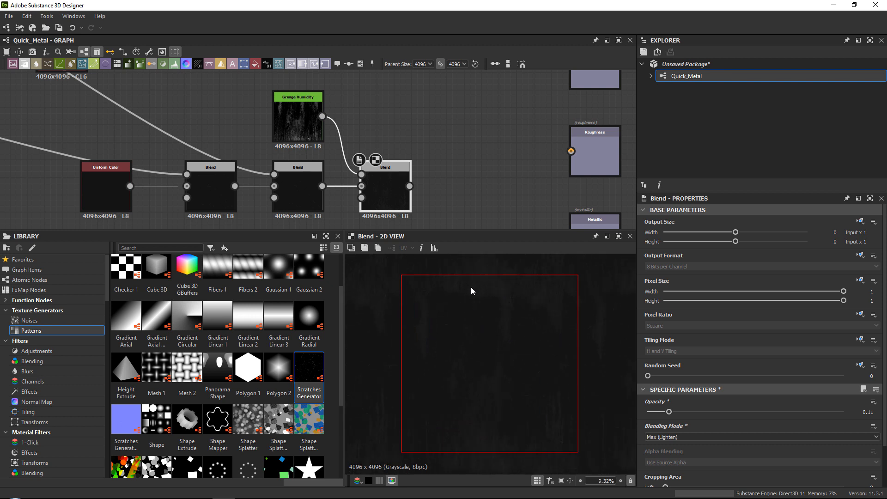
pyautogui.scroll(-4, 429, 295)
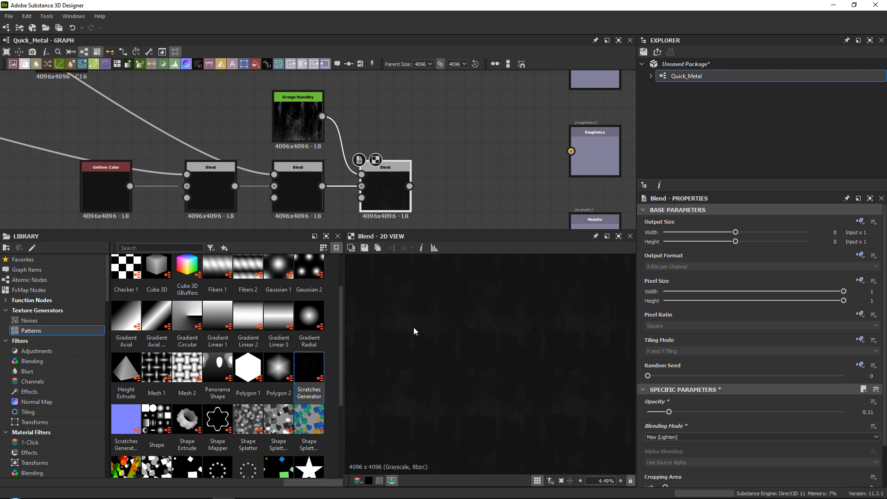
pyautogui.scroll(3, 541, 328)
# Shift the roughness chain with Grunge Humidity farther from the output nodes and inspect the third Blend's tiled preview.
pyautogui.moveTo(479, 179); pyautogui.dragTo(455, 183, button='middle')
pyautogui.scroll(-1, 460, 148)
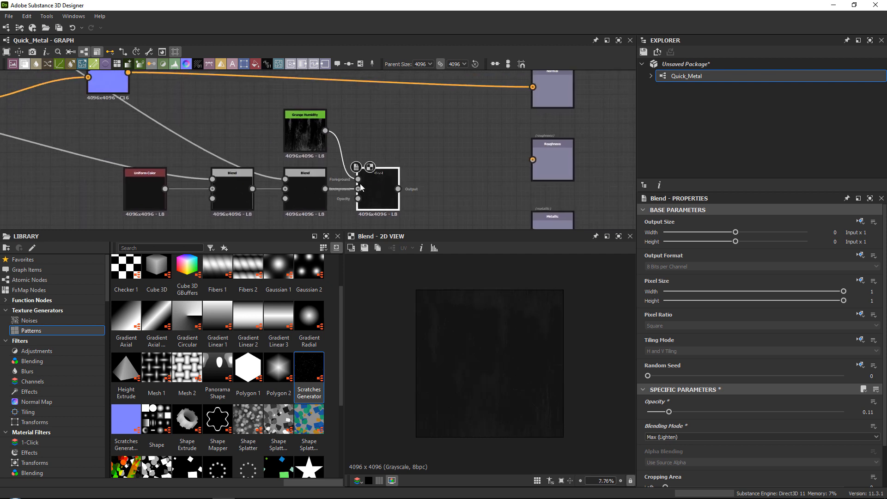
pyautogui.scroll(-1, 194, 143)
pyautogui.moveTo(145, 131); pyautogui.dragTo(309, 180)
pyautogui.moveTo(457, 185); pyautogui.dragTo(421, 163, button='middle')
pyautogui.moveTo(268, 160); pyautogui.dragTo(268, 152)
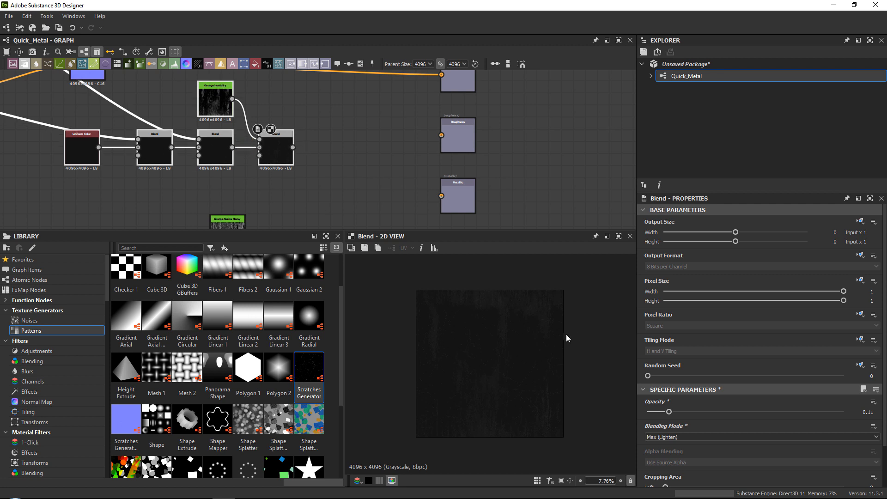
pyautogui.scroll(3, 586, 319)
pyautogui.scroll(-2, 577, 314)
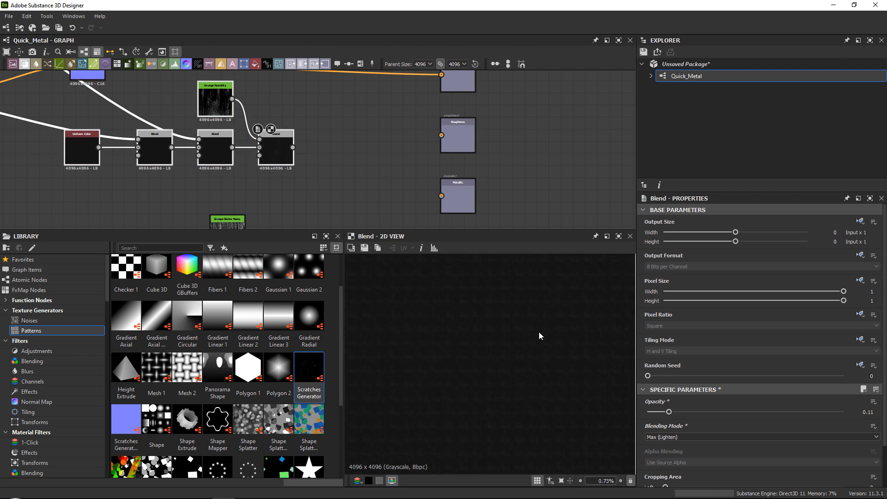
pyautogui.scroll(-1, 544, 328)
pyautogui.press('space')
pyautogui.scroll(6, 511, 359)
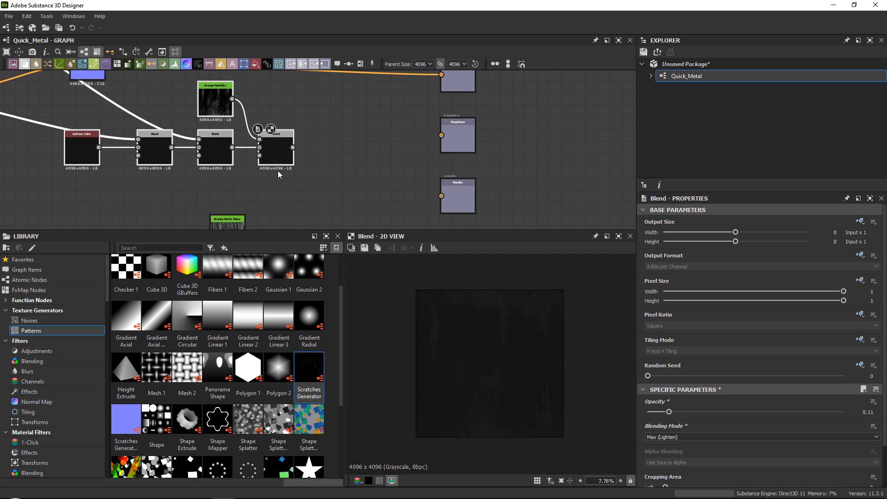
# Add a fourth Blend node after the third Blend in the roughness chain.
pyautogui.moveTo(280, 156); pyautogui.dragTo(281, 146, button='middle')
pyautogui.click(281, 145)
pyautogui.press('space')
pyautogui.write('blend')
pyautogui.press('Return')
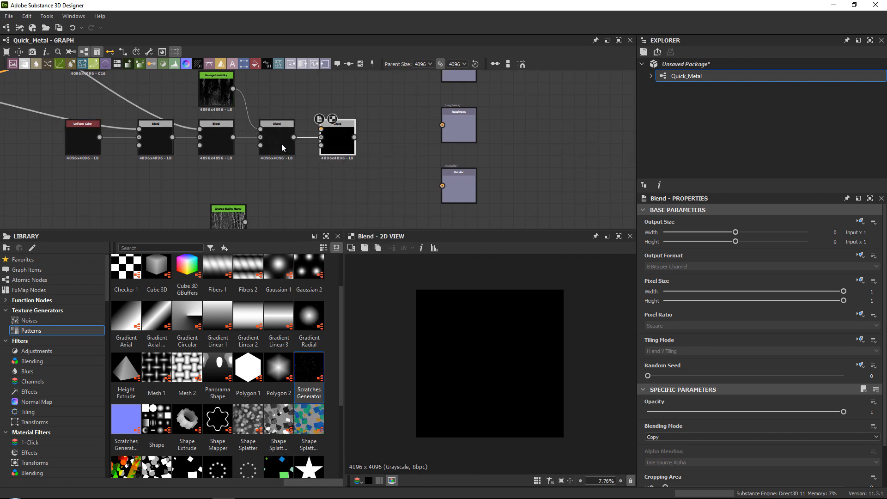
# Move Grunge Stains Heavy beside Grunge Humidity and connect its output to the fourth Blend's Foreground input.
pyautogui.moveTo(239, 227); pyautogui.dragTo(288, 95)
pyautogui.scroll(3, 287, 99)
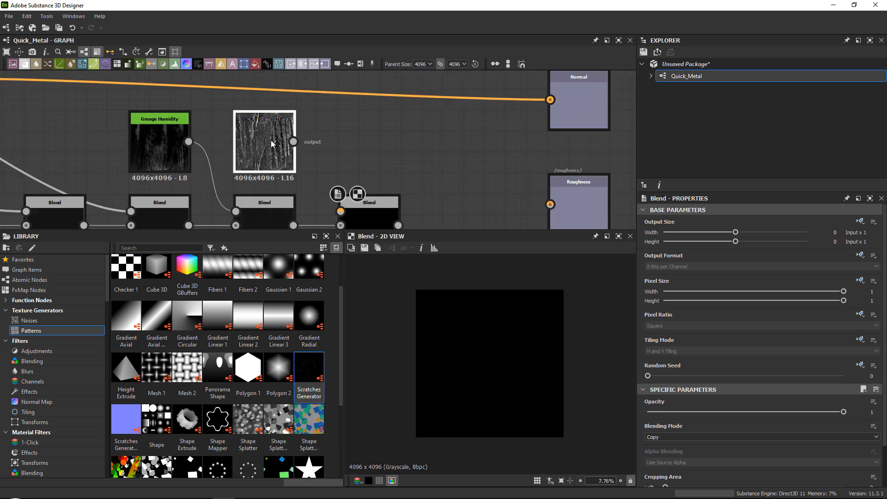
pyautogui.moveTo(293, 143); pyautogui.dragTo(340, 211)
pyautogui.moveTo(342, 203); pyautogui.dragTo(345, 157, button='middle')
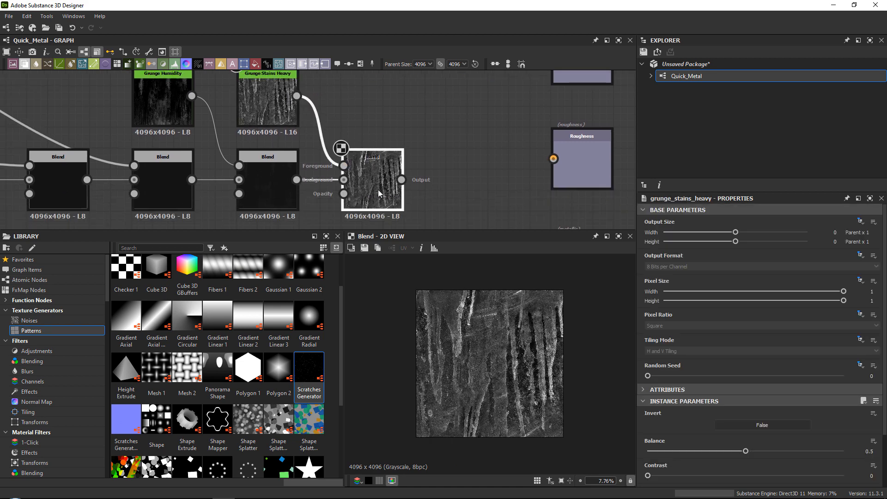
# Try different blending modes on the fourth Blend, set it to Overlay, and set its opacity to 0.22.
pyautogui.click(372, 189)
pyautogui.scroll(2, 559, 325)
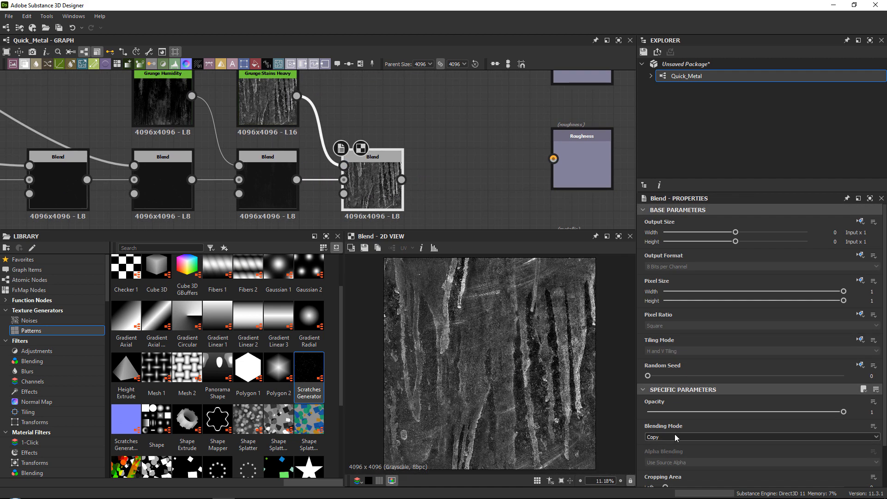
pyautogui.click(674, 434)
pyautogui.click(675, 433)
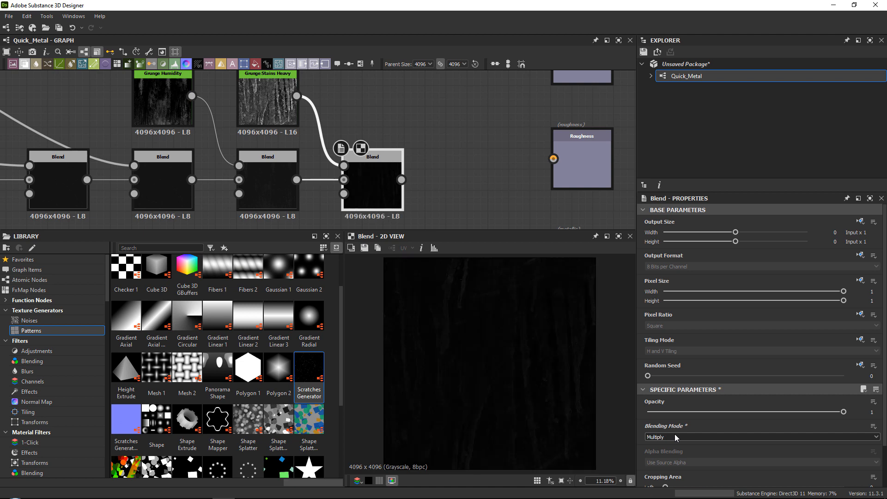
pyautogui.scroll(-3, 674, 433)
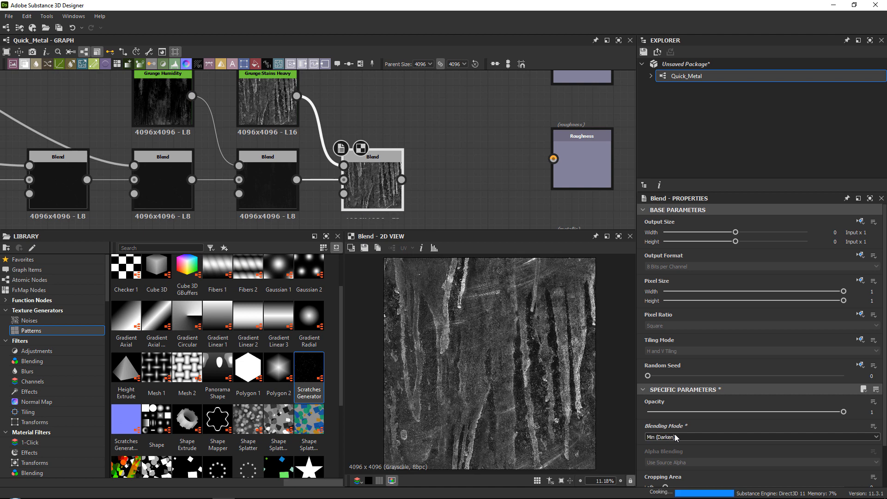
pyautogui.scroll(-2, 675, 434)
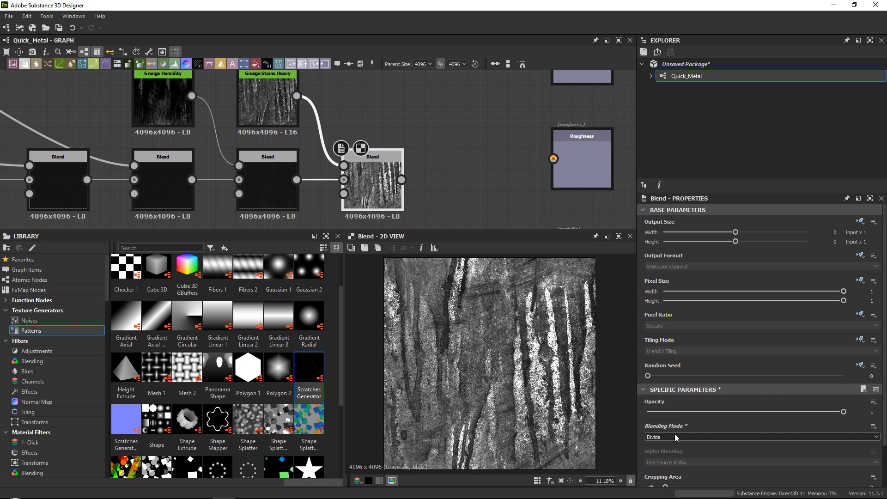
pyautogui.scroll(-1, 675, 434)
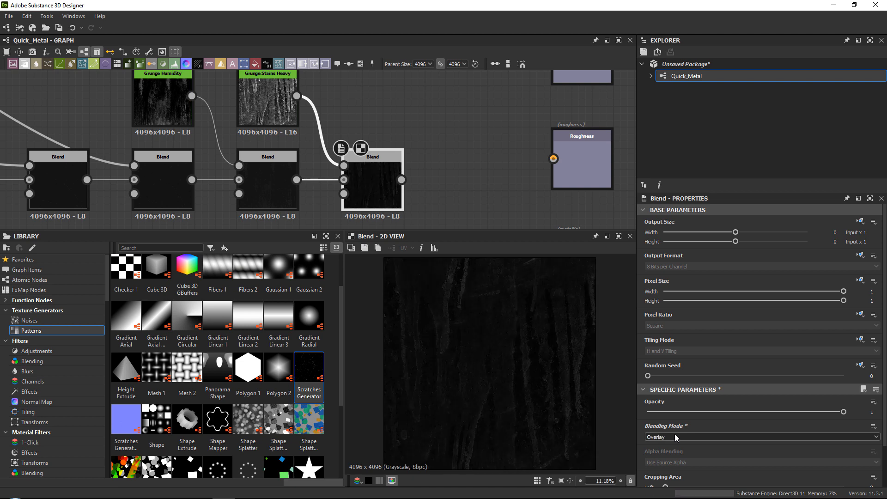
pyautogui.scroll(-1, 675, 434)
pyautogui.scroll(1, 674, 434)
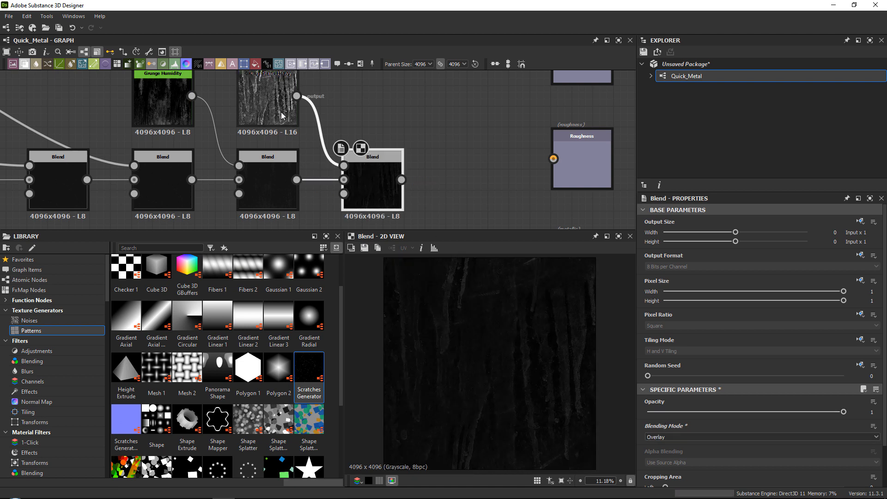
pyautogui.moveTo(651, 411); pyautogui.dragTo(691, 409)
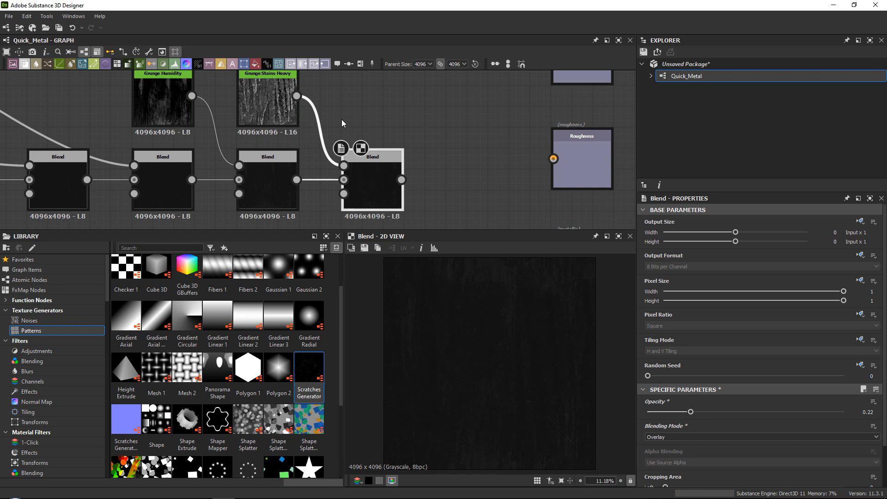
# Examine the Grunge Stains Heavy texture up close in the 2D view, and return the preview to the fourth Blend.
pyautogui.scroll(4, 265, 118)
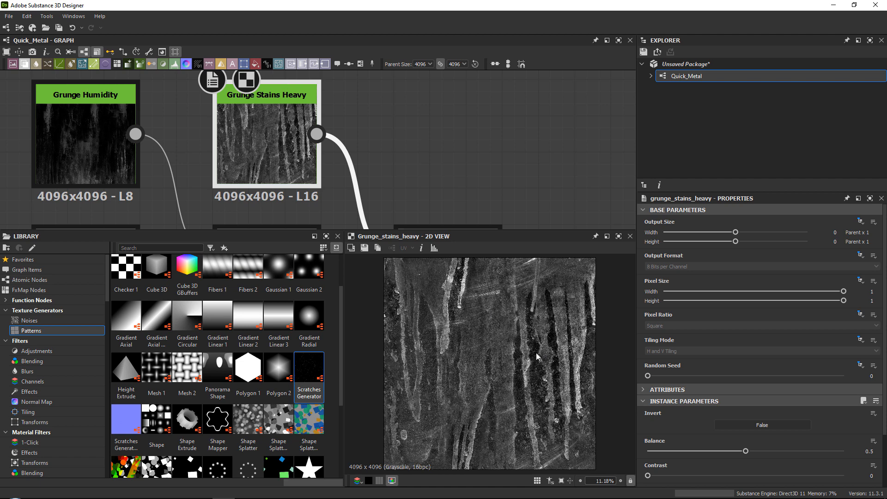
pyautogui.scroll(3, 564, 331)
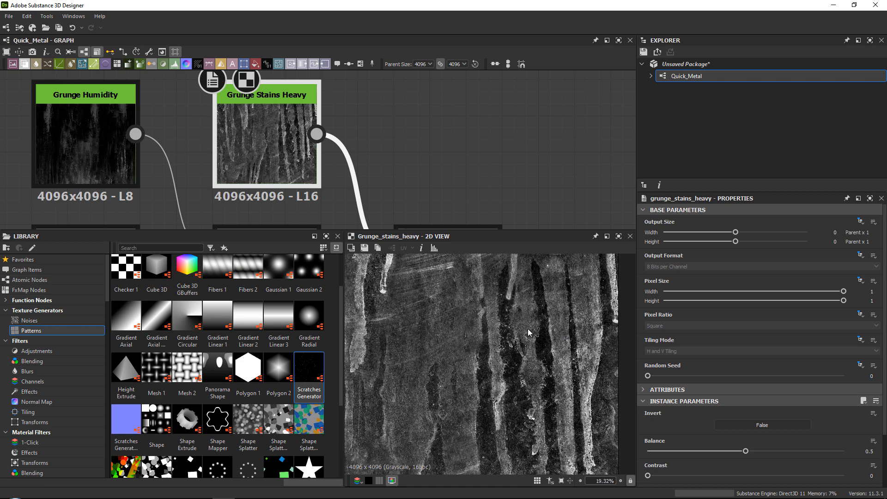
pyautogui.scroll(-5, 531, 342)
pyautogui.scroll(-4, 162, 97)
pyautogui.click(203, 159)
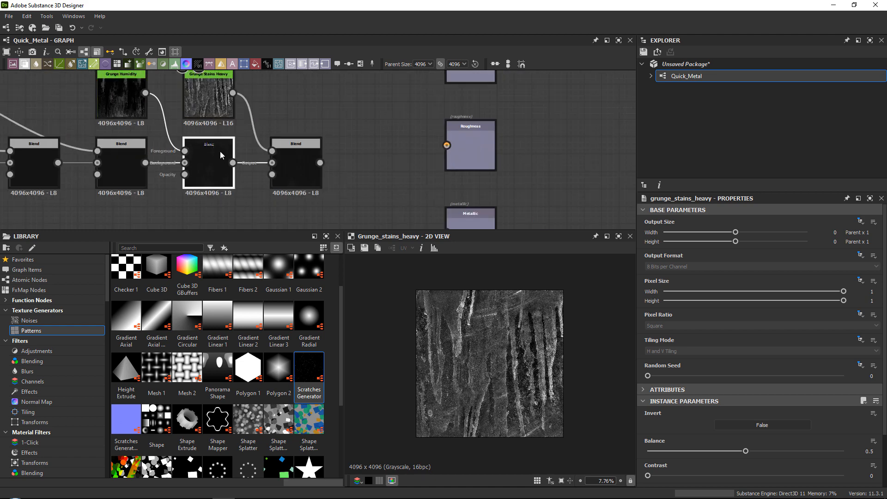
pyautogui.click(302, 146)
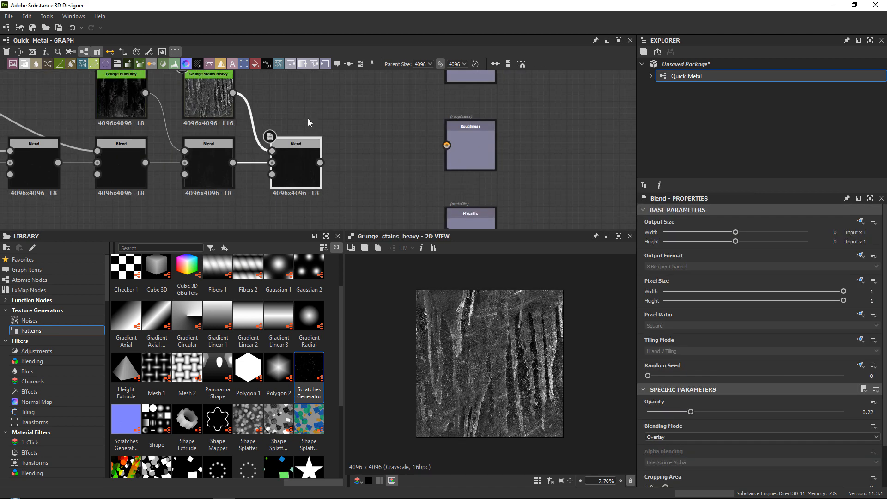
pyautogui.doubleClick(299, 165)
# Connect the fourth Blend's output to the Roughness output node.
pyautogui.moveTo(380, 163); pyautogui.dragTo(369, 176, button='middle')
pyautogui.moveTo(303, 179); pyautogui.dragTo(444, 161)
pyautogui.scroll(-2, 444, 161)
pyautogui.moveTo(446, 162); pyautogui.dragTo(430, 129, button='middle')
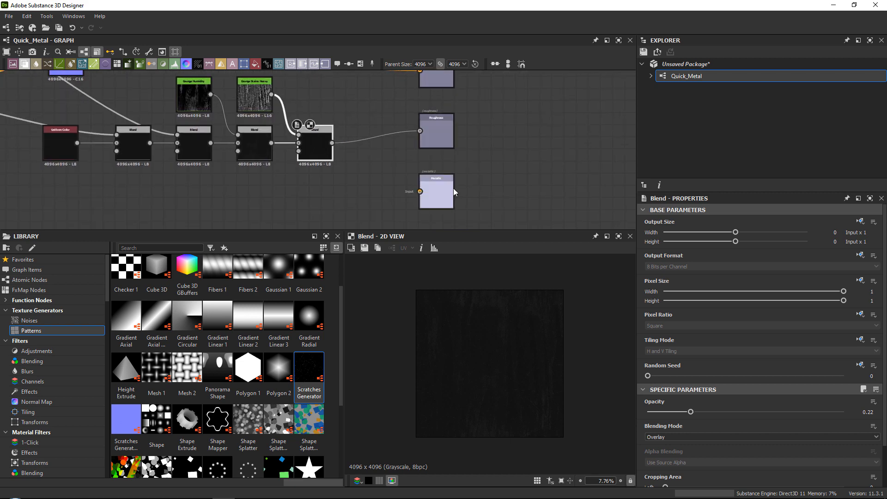
# Select the Metallic output node to show its properties.
pyautogui.scroll(2, 386, 178)
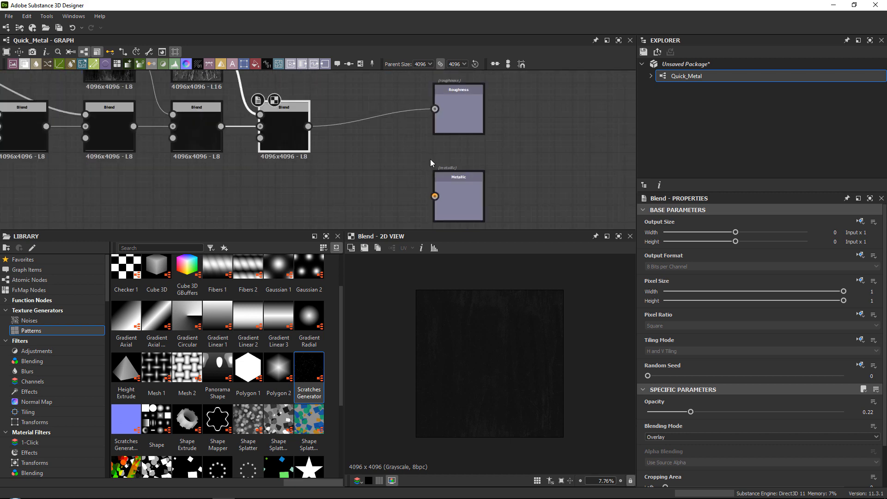
pyautogui.click(461, 186)
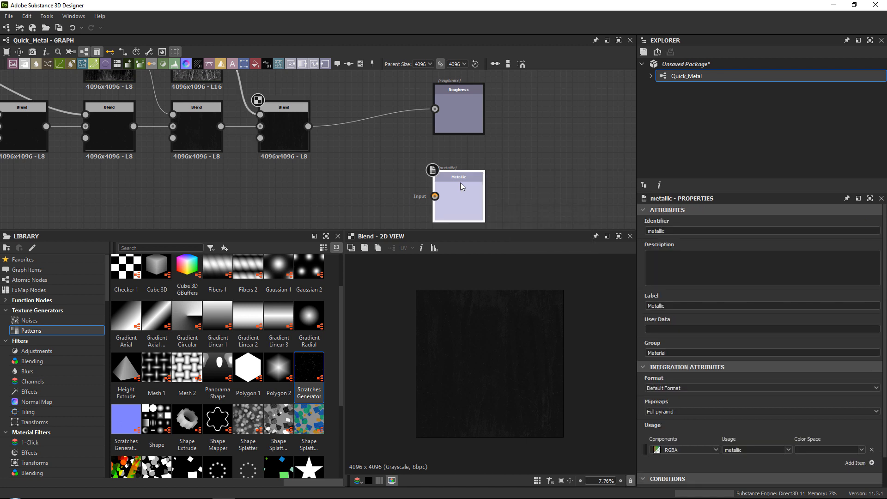
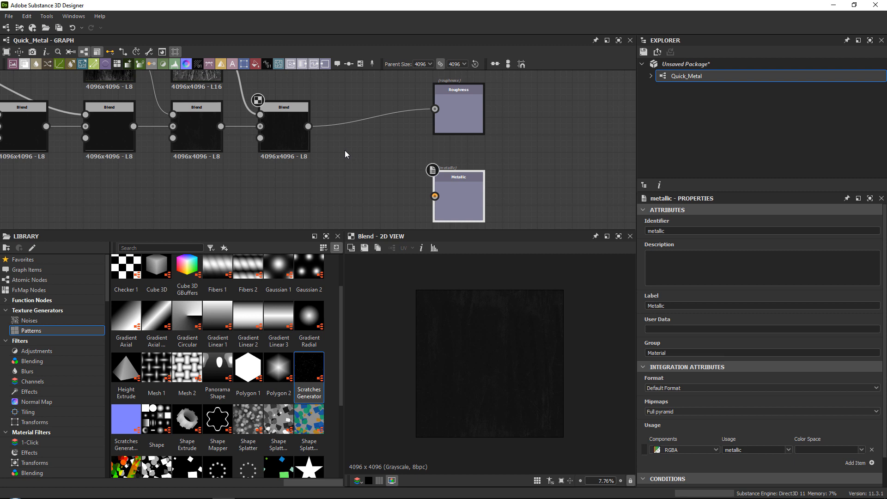
# Delete the Metallic output node from the graph.
pyautogui.click(298, 140)
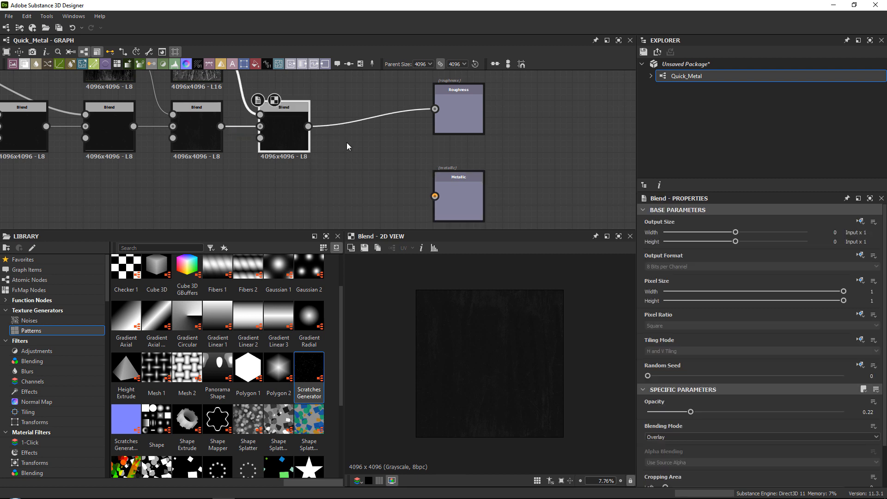
pyautogui.click(455, 189)
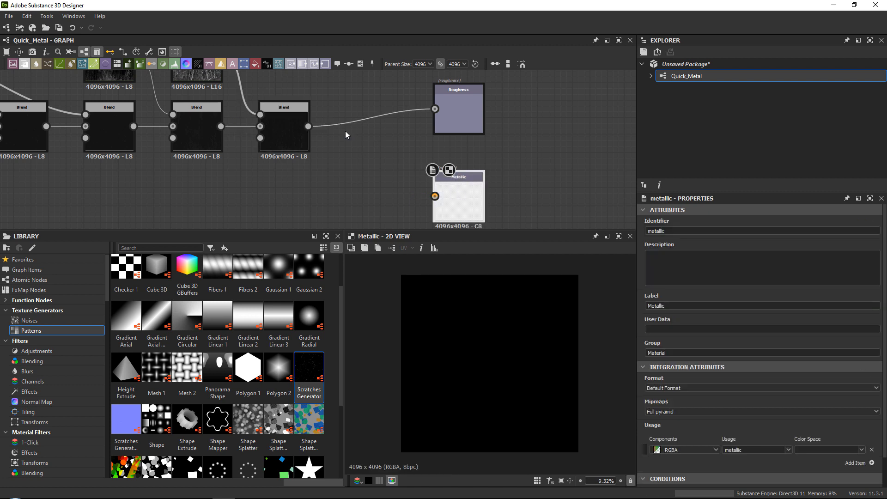
pyautogui.moveTo(465, 194)
pyautogui.mouseDown()
pyautogui.moveTo(467, 213)
pyautogui.moveTo(464, 179)
pyautogui.mouseUp()
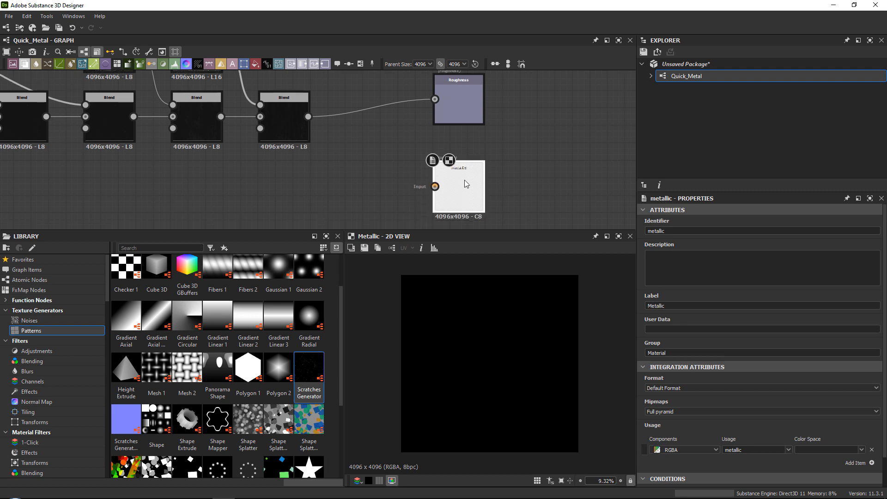
pyautogui.scroll(-3, 464, 180)
pyautogui.press('Delete')
# Move the roughness node chain down, clear of the normal map nodes.
pyautogui.moveTo(414, 92); pyautogui.dragTo(421, 182, button='middle')
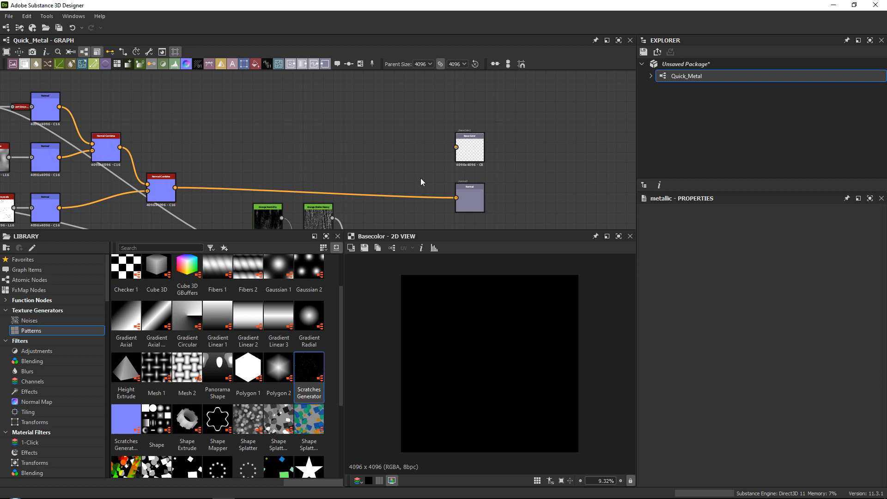
pyautogui.moveTo(416, 189); pyautogui.dragTo(425, 167, button='middle')
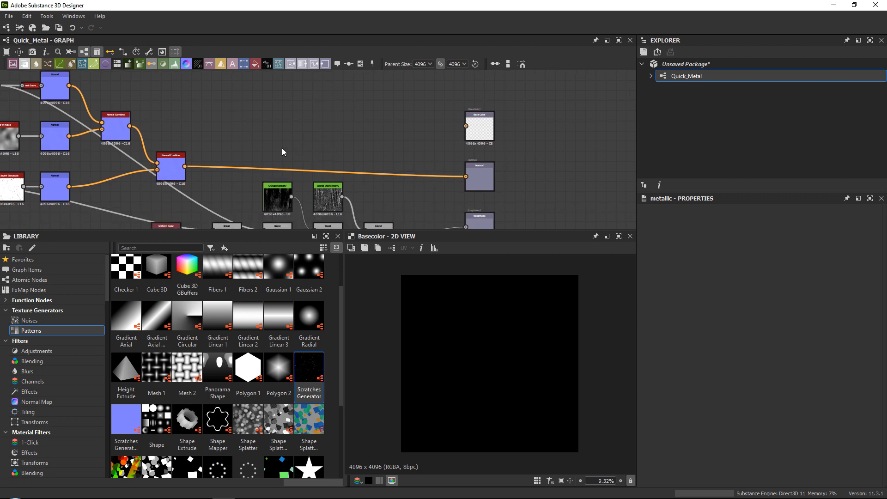
pyautogui.moveTo(353, 151); pyautogui.dragTo(353, 161, button='middle')
pyautogui.scroll(-2, 353, 161)
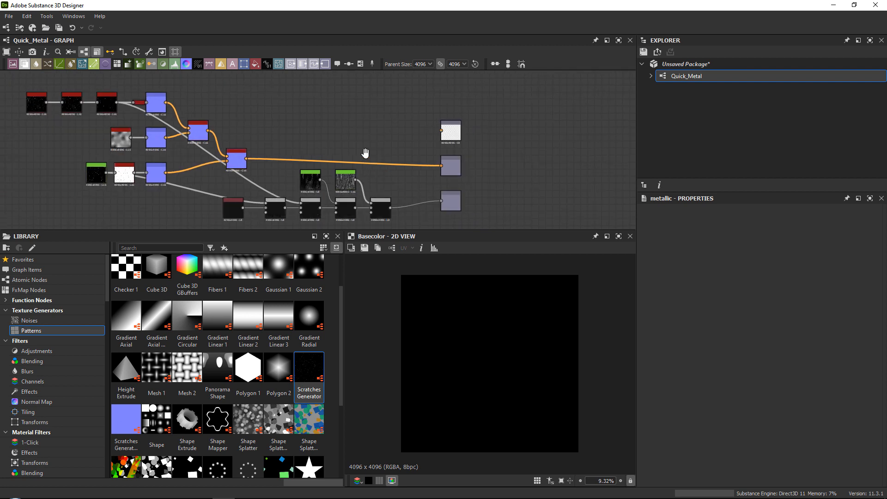
pyautogui.moveTo(213, 137); pyautogui.dragTo(382, 225)
pyautogui.scroll(-2, 178, 102)
pyautogui.moveTo(179, 102); pyautogui.dragTo(286, 165, button='middle')
# Add a frame around the normal map nodes and title it NormalMap.
pyautogui.moveTo(142, 105); pyautogui.dragTo(333, 199)
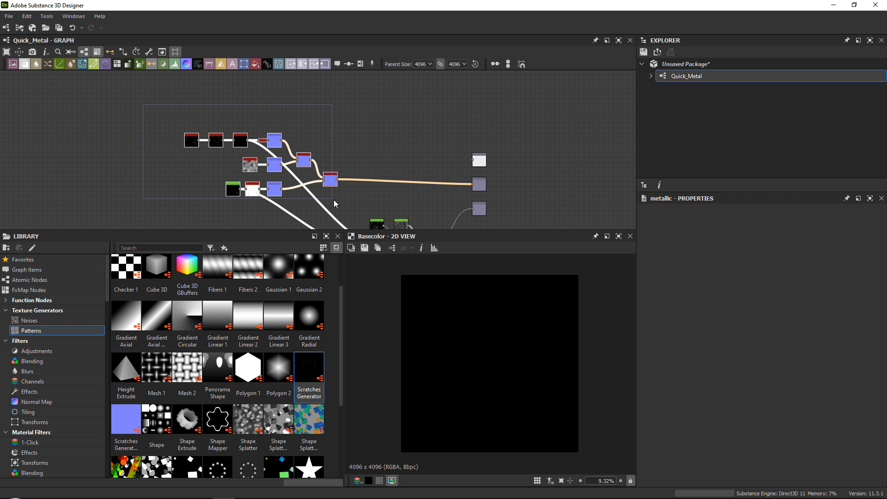
pyautogui.rightClick(323, 118)
pyautogui.click(346, 148)
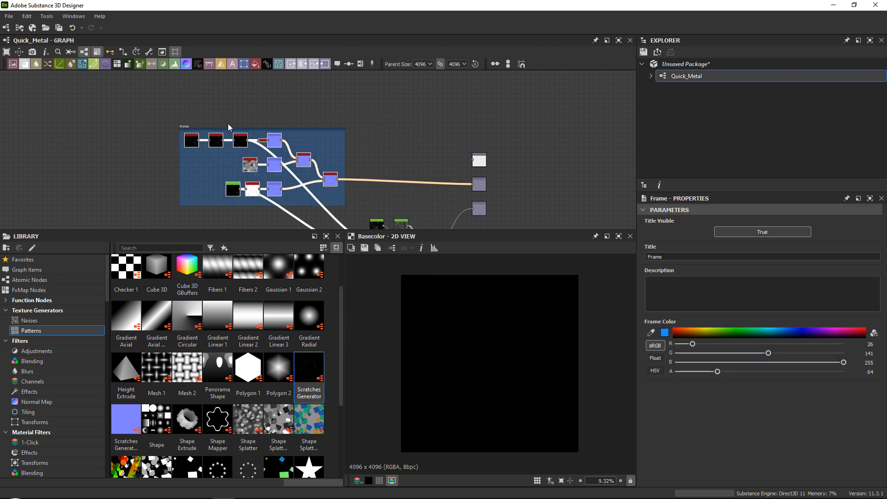
pyautogui.write('NormalMap')
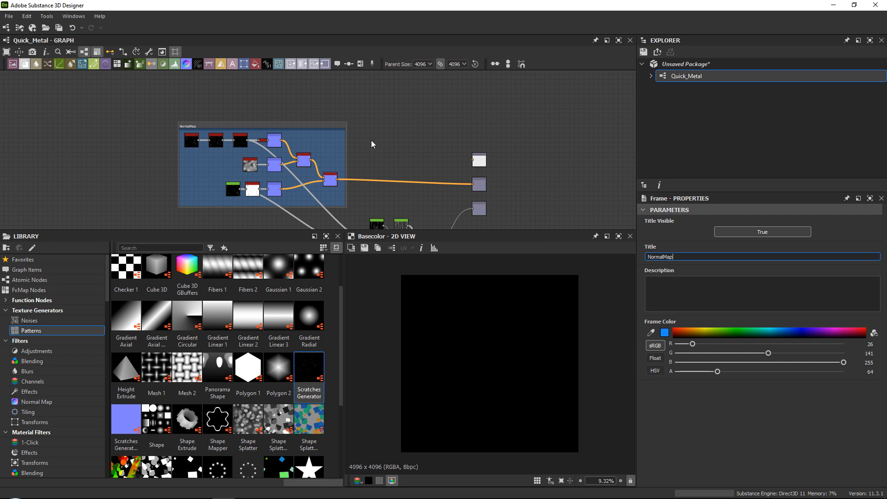
# Frame the roughness nodes directly beneath the NormalMap frame and title the new frame Roughness_Map.
pyautogui.moveTo(371, 140); pyautogui.dragTo(346, 82, button='middle')
pyautogui.moveTo(281, 160); pyautogui.dragTo(418, 216)
pyautogui.rightClick(411, 197)
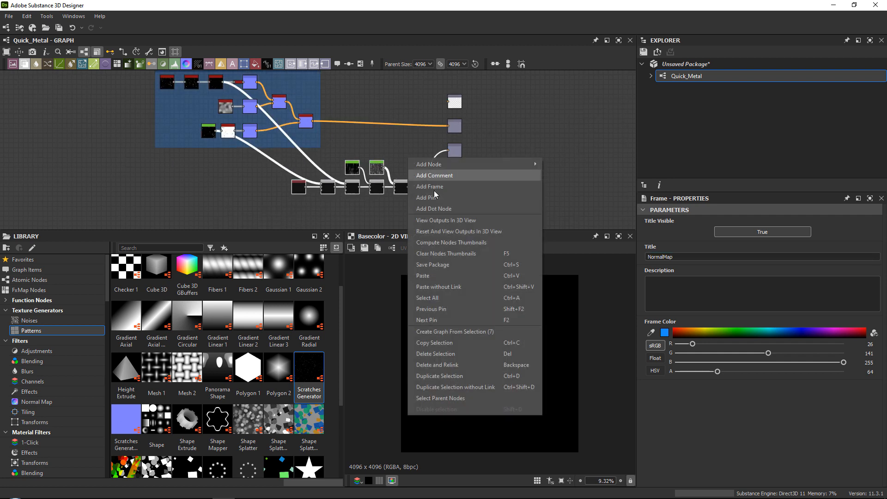
pyautogui.click(443, 185)
pyautogui.moveTo(336, 159); pyautogui.dragTo(240, 161)
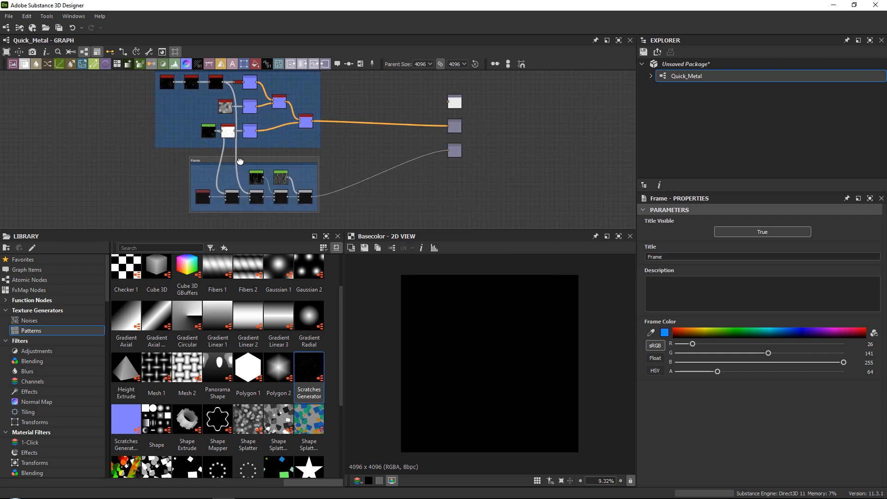
pyautogui.moveTo(679, 257); pyautogui.dragTo(602, 247)
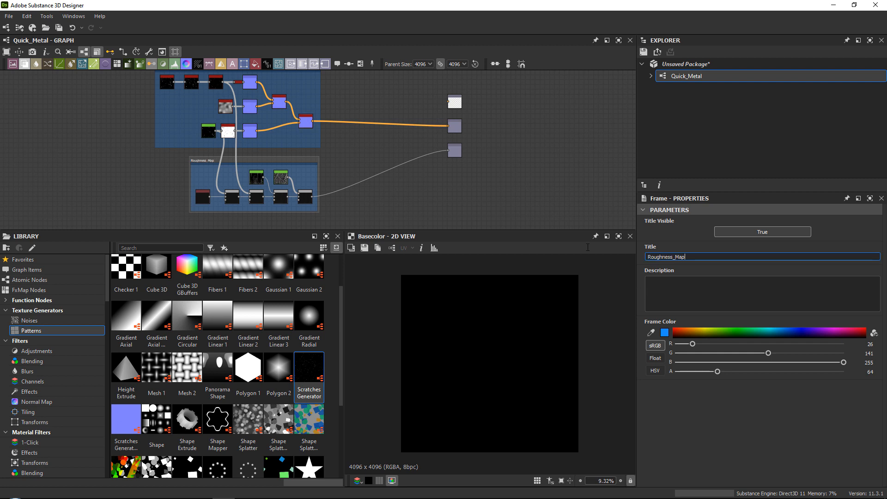
# Move the Basecolor, Normal and Roughness output nodes closer to the NormalMap frame.
pyautogui.moveTo(410, 79); pyautogui.dragTo(372, 156)
pyautogui.moveTo(363, 103); pyautogui.dragTo(391, 166, button='middle')
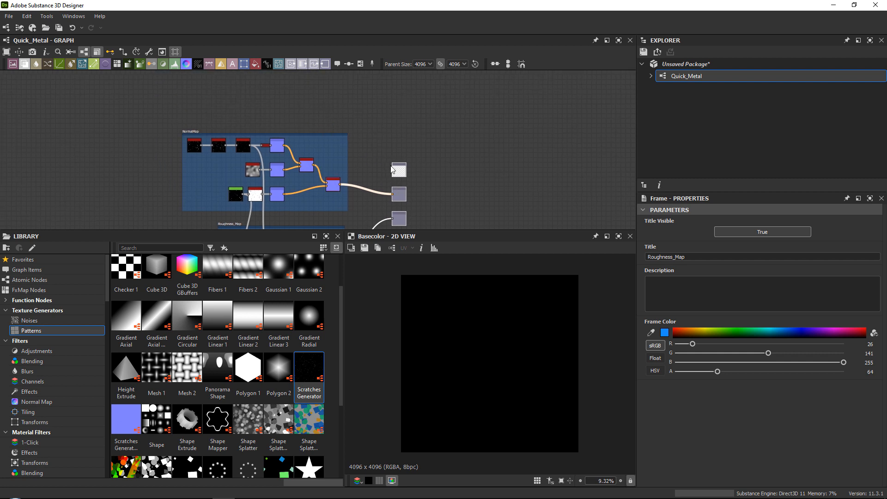
pyautogui.moveTo(403, 169); pyautogui.dragTo(422, 171)
pyautogui.click(379, 115)
# Examine the metal reference photos up close to judge the base colour tones.
pyautogui.moveTo(351, 110); pyautogui.dragTo(391, 151, button='middle')
pyautogui.scroll(1, 391, 151)
pyautogui.moveTo(356, 194); pyautogui.dragTo(384, 192, button='middle')
pyautogui.scroll(1, 351, 140)
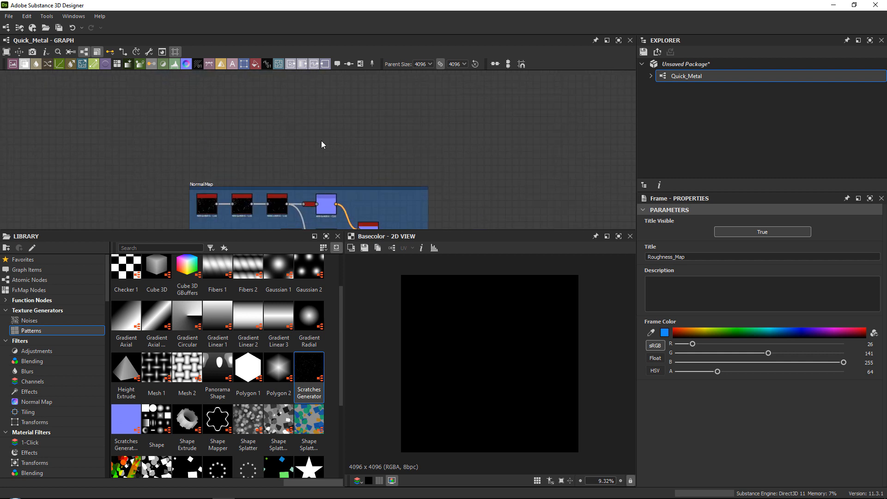
pyautogui.moveTo(886, 92); pyautogui.dragTo(225, 191, button='right')
pyautogui.scroll(-8, 225, 190)
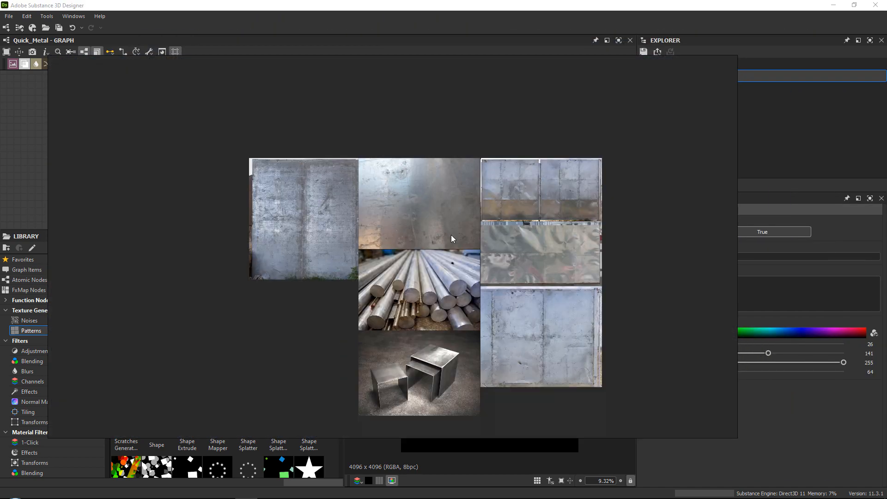
pyautogui.moveTo(451, 235); pyautogui.dragTo(397, 192, button='middle')
pyautogui.scroll(2, 453, 285)
pyautogui.scroll(3, 453, 285)
pyautogui.moveTo(450, 212); pyautogui.dragTo(470, 307, button='middle')
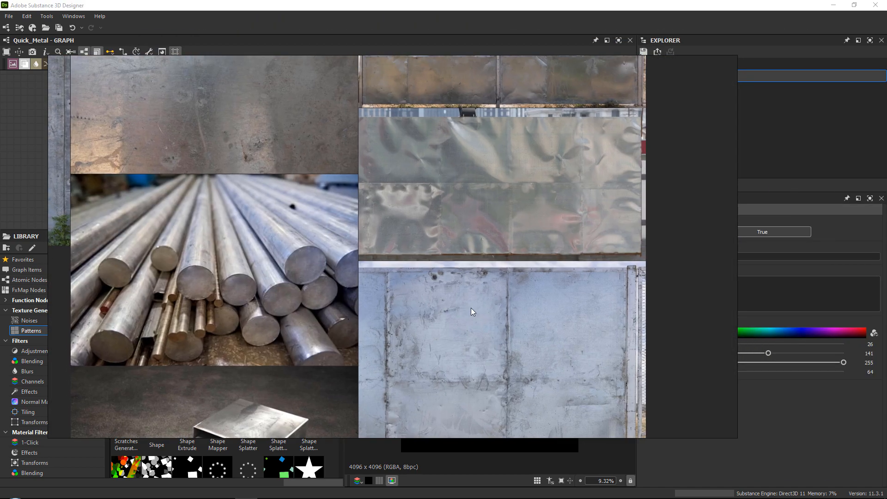
pyautogui.scroll(-1, 448, 311)
pyautogui.moveTo(553, 303); pyautogui.dragTo(886, 323, button='right')
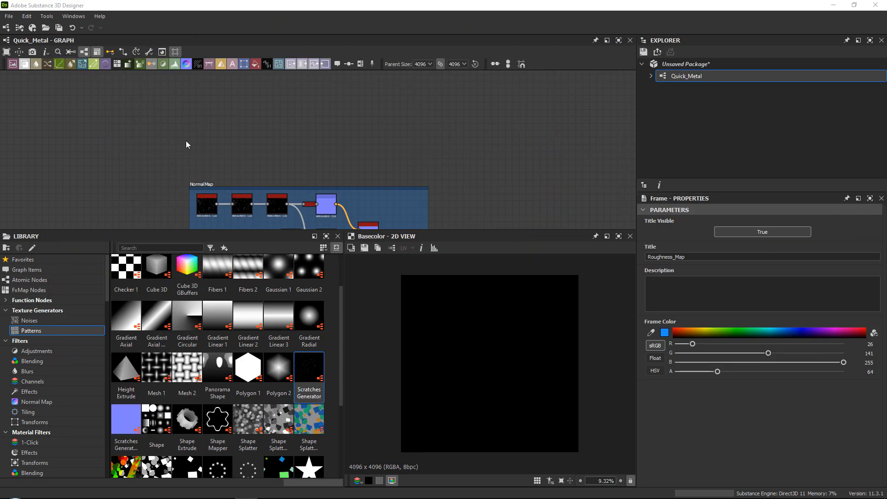
# Add a Uniform Color node above the NormalMap frame.
pyautogui.rightClick(312, 132)
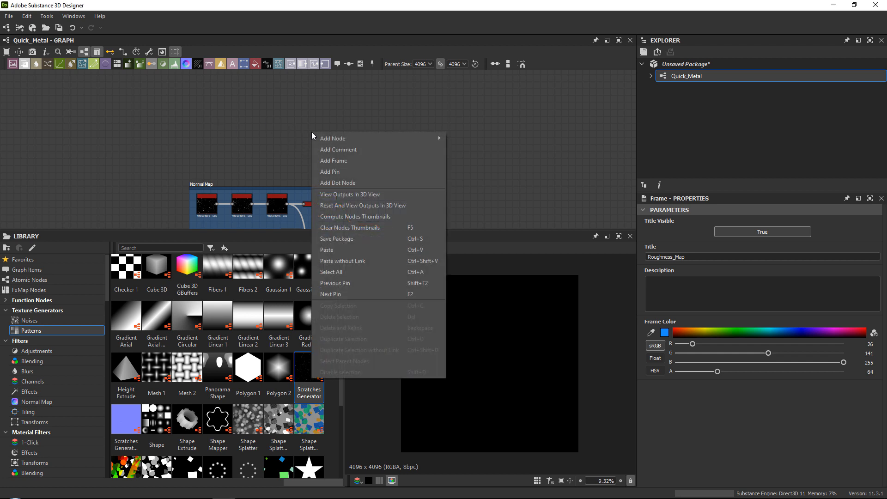
pyautogui.click(337, 111)
pyautogui.press('space')
pyautogui.write('uni')
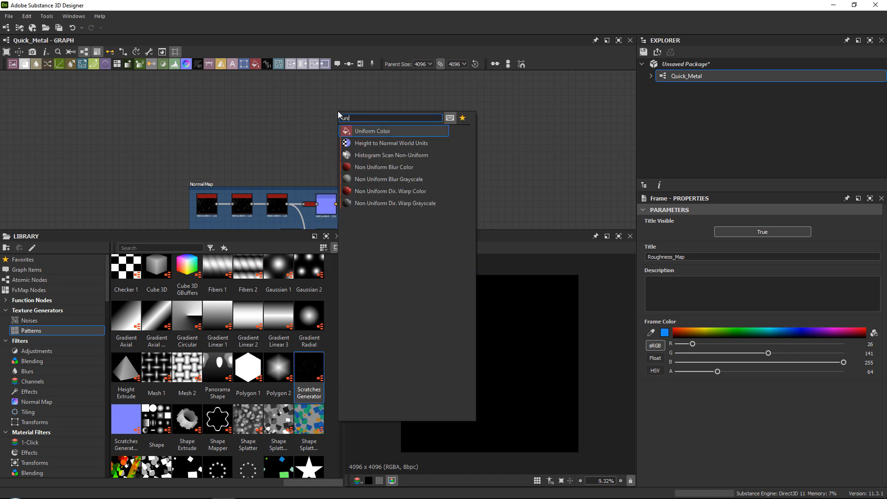
pyautogui.press('Return')
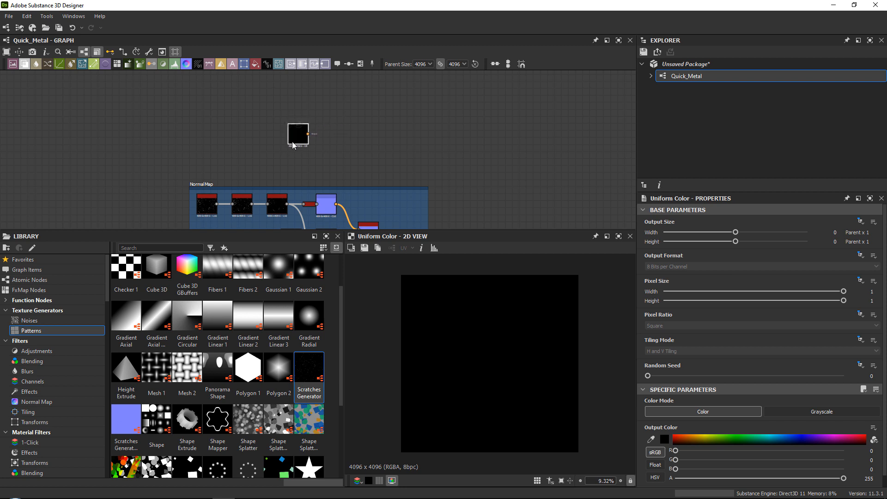
pyautogui.click(287, 152)
pyautogui.scroll(3, 287, 152)
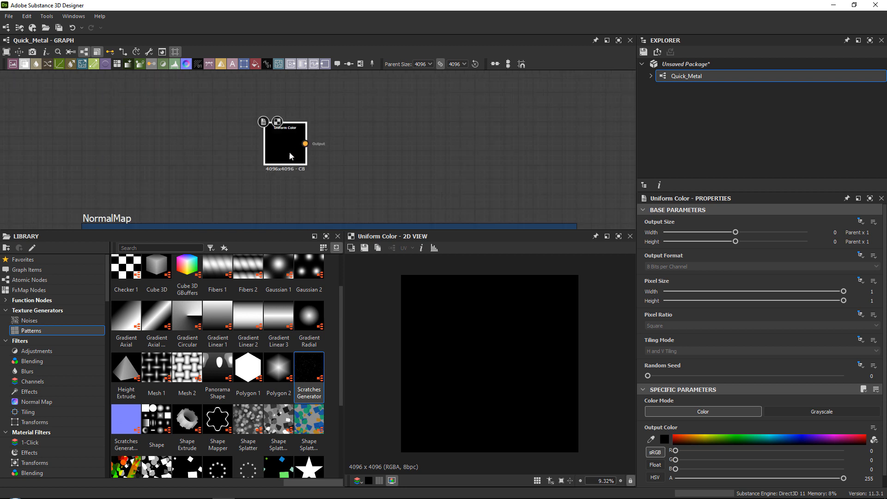
# Set the Uniform Color's output colour to a light bluish grey, RGB 201, 205, 211.
pyautogui.scroll(-1, 664, 419)
pyautogui.click(664, 428)
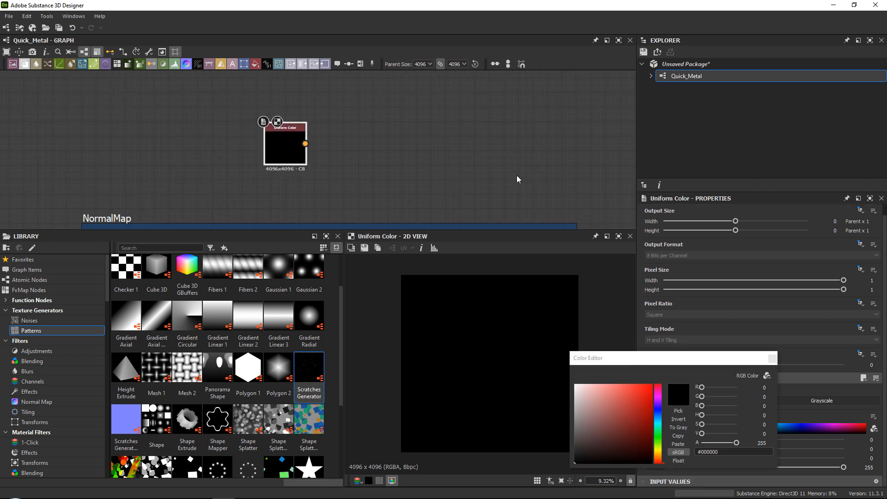
pyautogui.moveTo(587, 310); pyautogui.dragTo(580, 307)
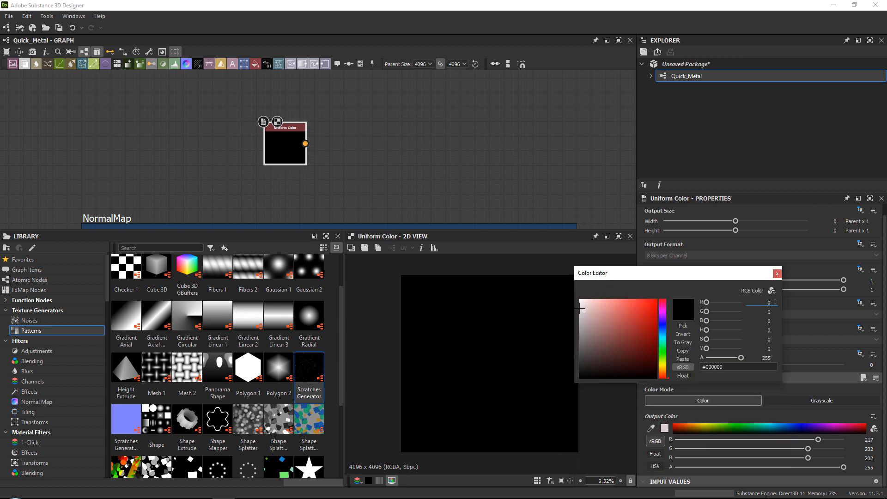
pyautogui.click(663, 330)
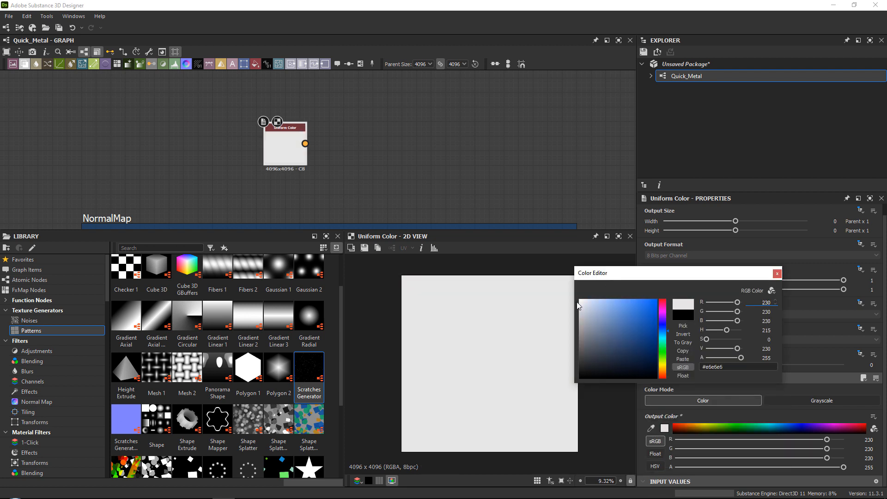
pyautogui.moveTo(579, 305); pyautogui.dragTo(582, 313)
pyautogui.click(777, 273)
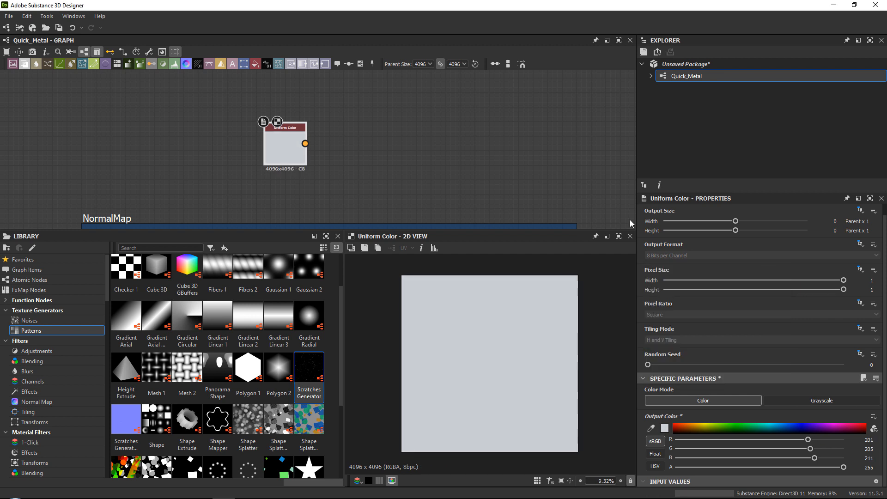
# Add a Blend node with the Uniform Color as its background, and space the two nodes apart.
pyautogui.press('space')
pyautogui.write('blen')
pyautogui.press('Return')
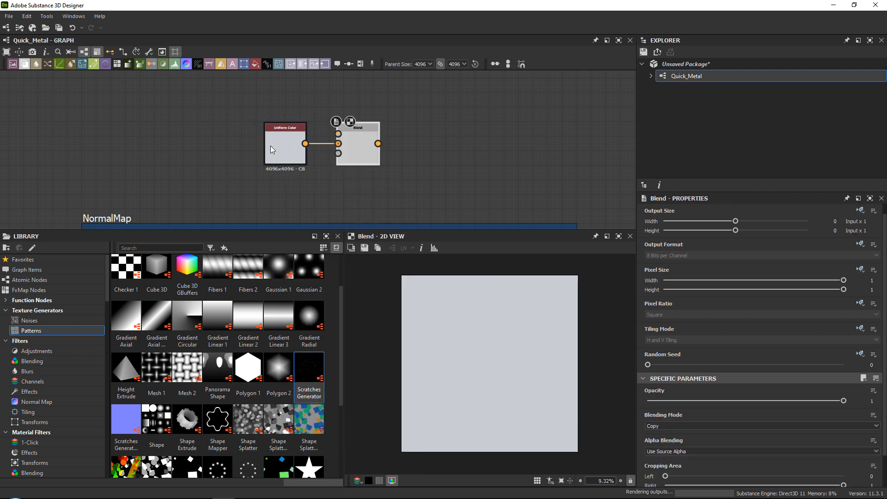
pyautogui.moveTo(268, 140); pyautogui.dragTo(246, 141)
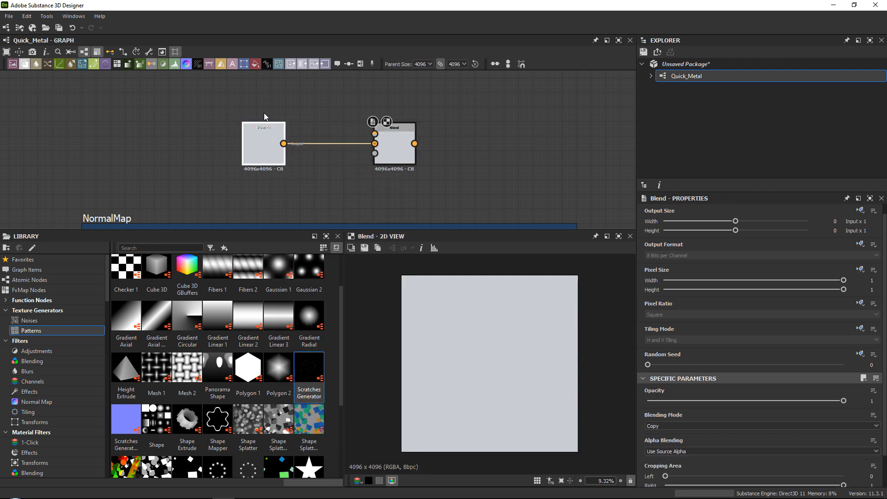
# Duplicate the Uniform Color node above the original and set the copy's colour to a warm dark grey, RGB 106, 103, 101.
pyautogui.moveTo(266, 74); pyautogui.dragTo(265, 131, button='middle')
pyautogui.hotkey('ctrl', 'c')
pyautogui.hotkey('ctrl', 'v')
pyautogui.doubleClick(307, 153)
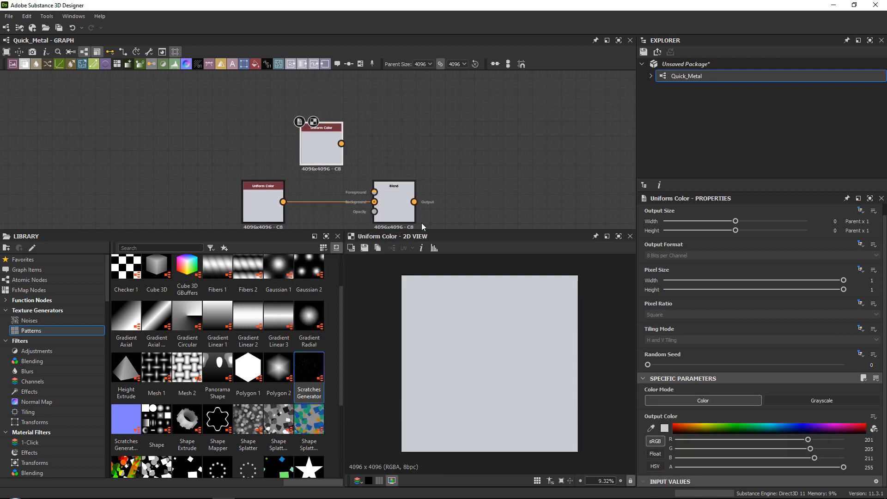
pyautogui.click(664, 428)
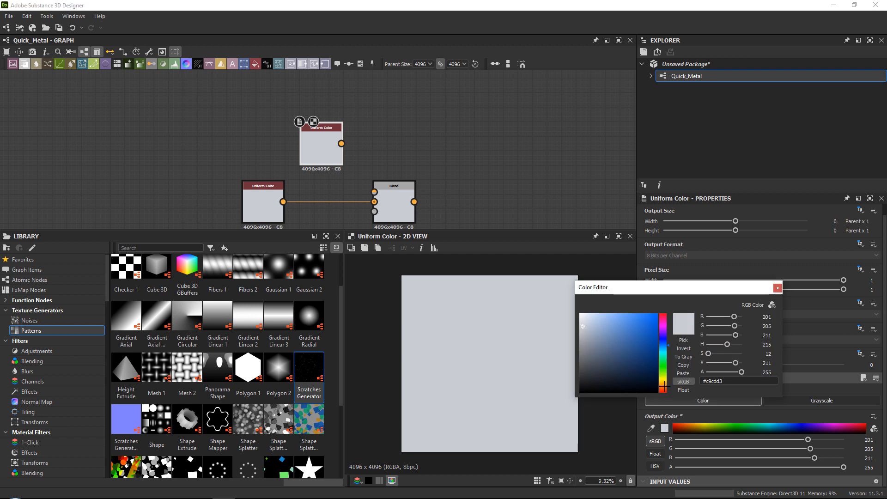
pyautogui.click(665, 388)
pyautogui.moveTo(585, 373); pyautogui.dragTo(582, 361)
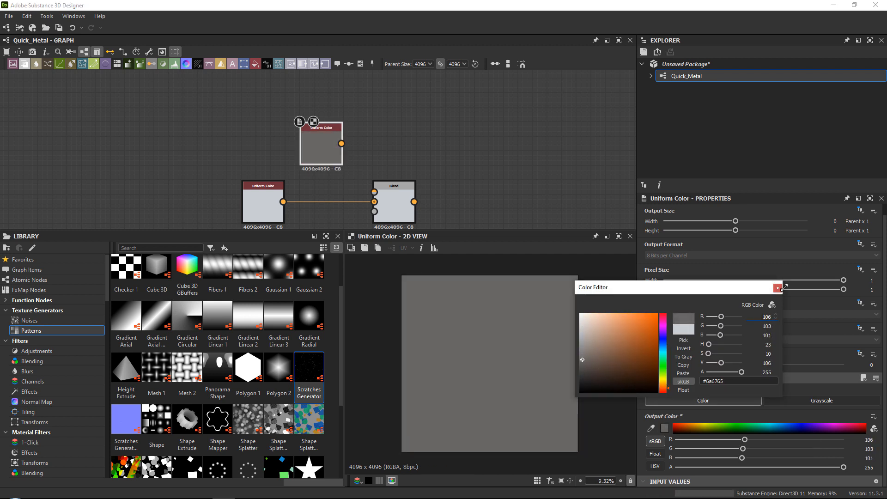
pyautogui.click(777, 287)
# Connect the dark Uniform Color to the Blend's Foreground and a grunge texture from the Roughness_Map frame to its Opacity input.
pyautogui.moveTo(340, 145); pyautogui.dragTo(374, 192)
pyautogui.scroll(-4, 376, 184)
pyautogui.moveTo(384, 179); pyautogui.dragTo(354, 79, button='middle')
pyautogui.moveTo(400, 203); pyautogui.dragTo(346, 180, button='middle')
pyautogui.moveTo(345, 113); pyautogui.dragTo(350, 186, button='middle')
pyautogui.scroll(5, 335, 155)
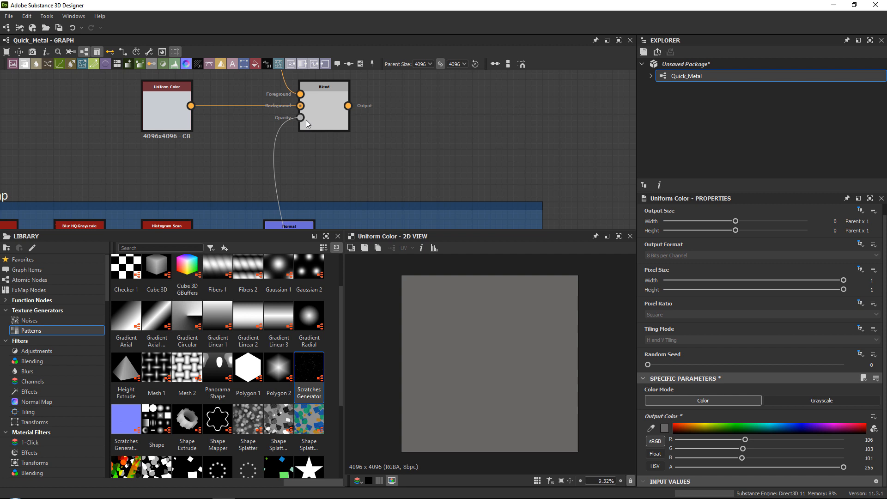
# Preview the base colour Blend in the 2D view and set its opacity to 0.52.
pyautogui.moveTo(326, 135); pyautogui.dragTo(381, 200, button='middle')
pyautogui.scroll(3, 376, 184)
pyautogui.doubleClick(400, 189)
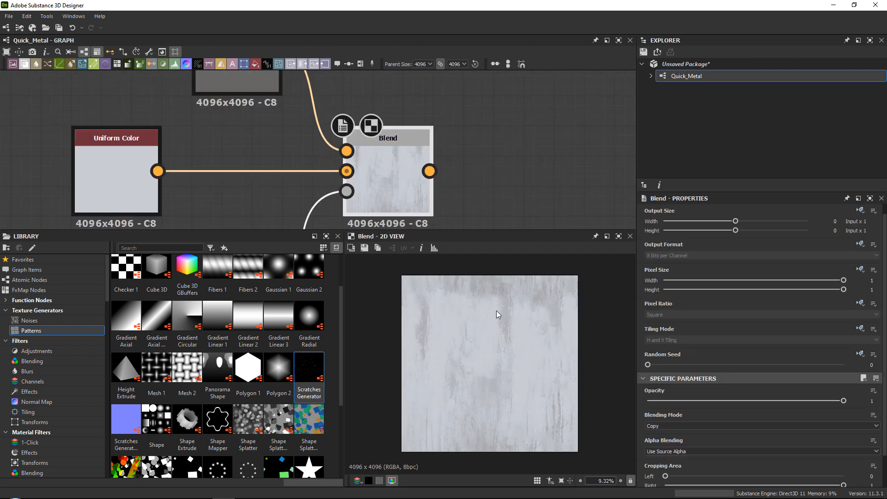
pyautogui.scroll(5, 473, 289)
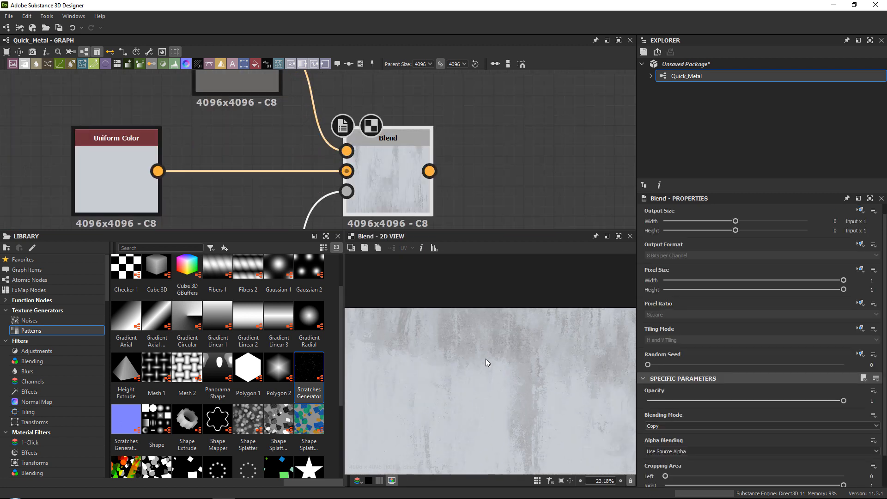
pyautogui.scroll(-4, 448, 325)
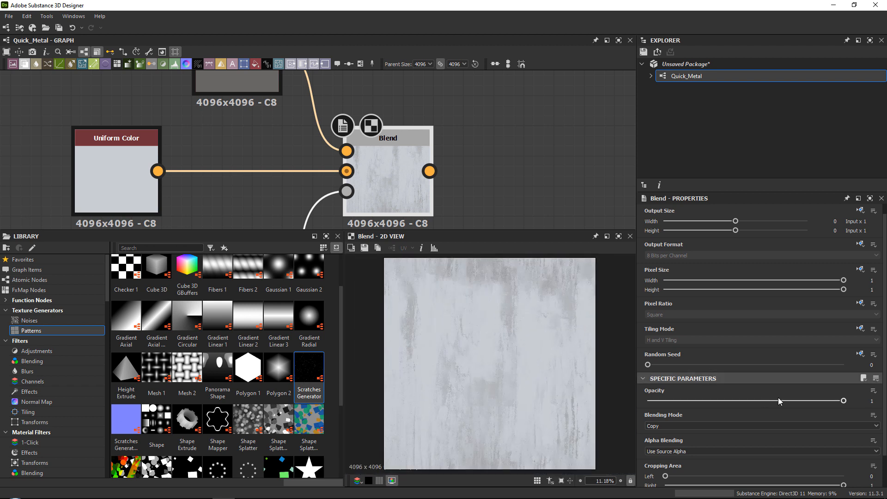
pyautogui.moveTo(778, 398); pyautogui.dragTo(749, 381)
pyautogui.scroll(-4, 336, 160)
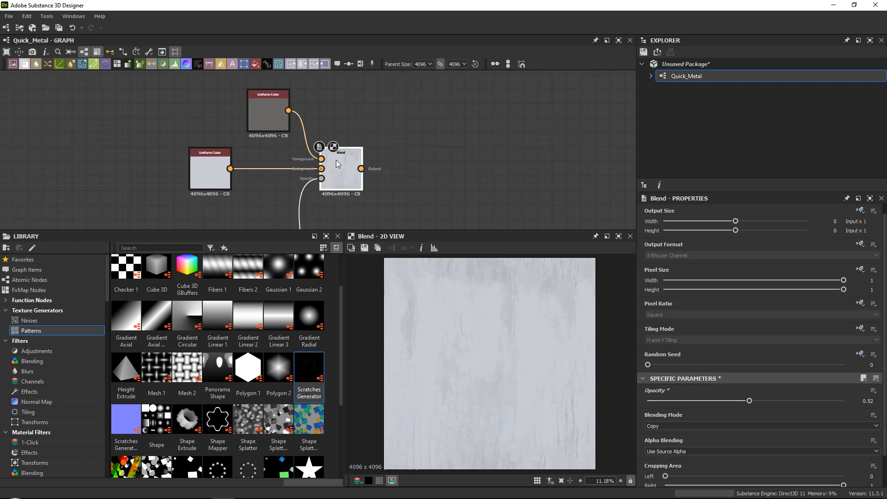
# Add a second Blend node after the base colour Blend and connect the dark Uniform Color to its Foreground input.
pyautogui.press('space')
pyautogui.write('ble')
pyautogui.press('Return')
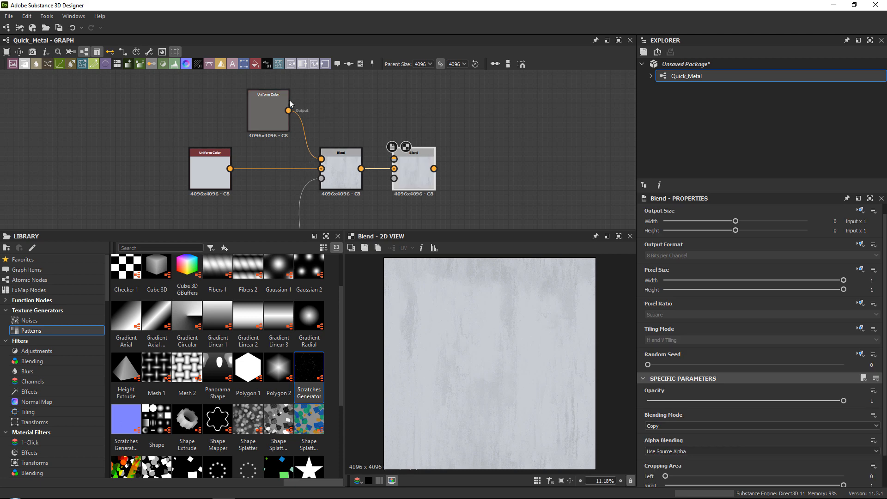
pyautogui.moveTo(395, 116); pyautogui.dragTo(394, 159)
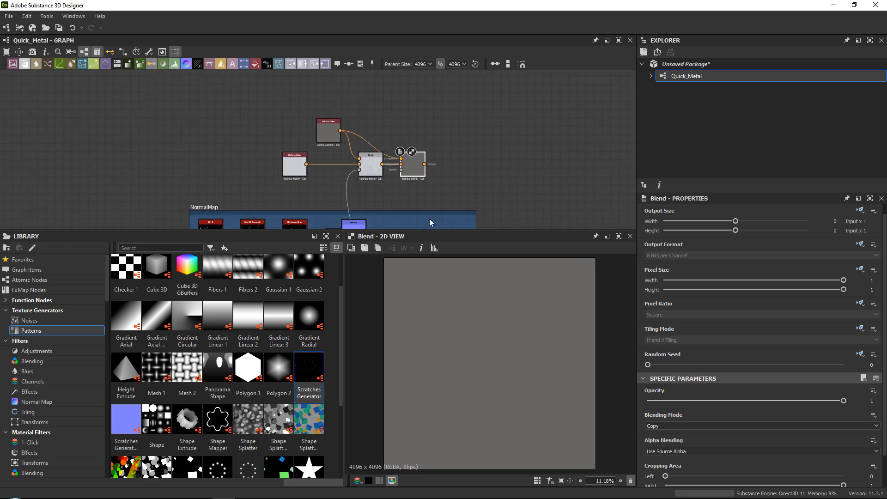
# Connect the grunge texture feeding the last Roughness_Map Blend to the second base colour Blend's Opacity input.
pyautogui.scroll(1, 382, 159)
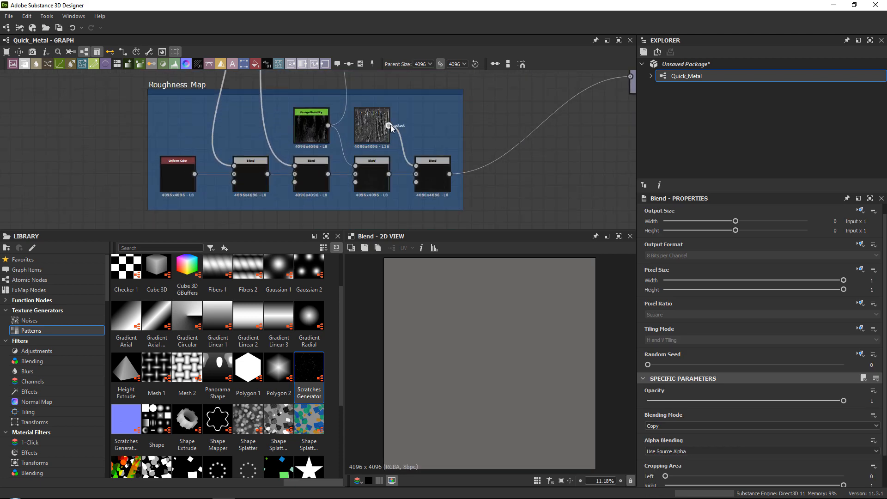
pyautogui.click(390, 126)
pyautogui.scroll(-4, 445, 111)
pyautogui.moveTo(451, 100); pyautogui.dragTo(451, 185, button='middle')
pyautogui.scroll(6, 397, 173)
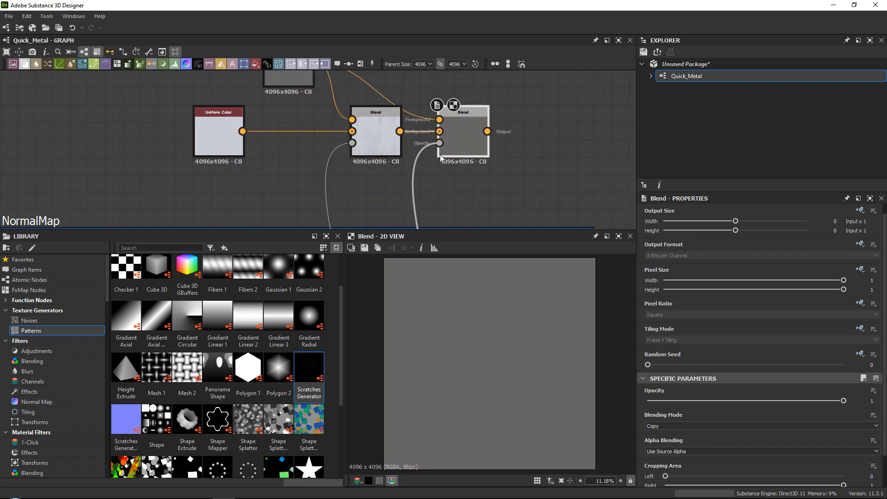
# Set the second base colour Blend's opacity to 0.3.
pyautogui.moveTo(465, 135); pyautogui.dragTo(459, 159, button='middle')
pyautogui.scroll(1, 466, 158)
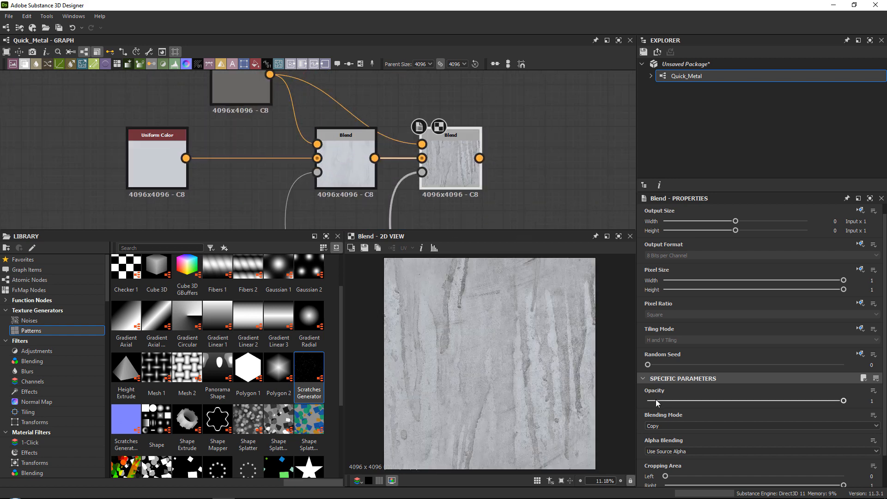
pyautogui.moveTo(655, 400); pyautogui.dragTo(886, 389)
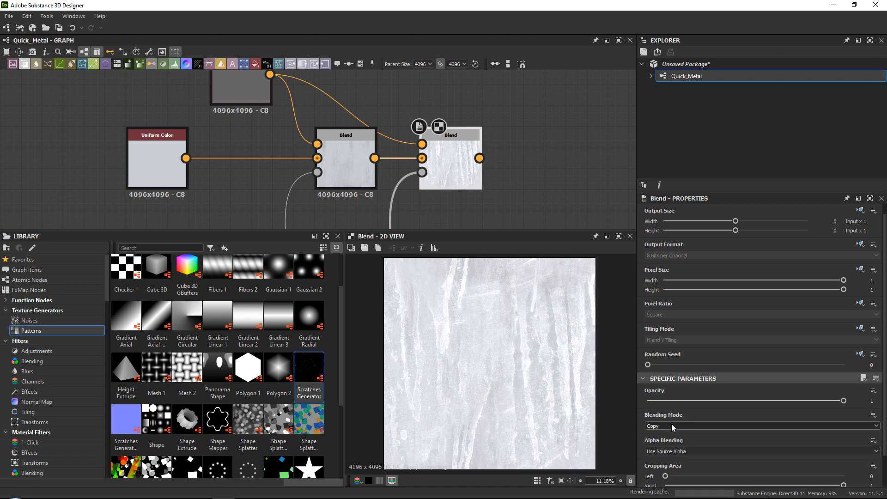
pyautogui.moveTo(663, 401); pyautogui.dragTo(706, 392)
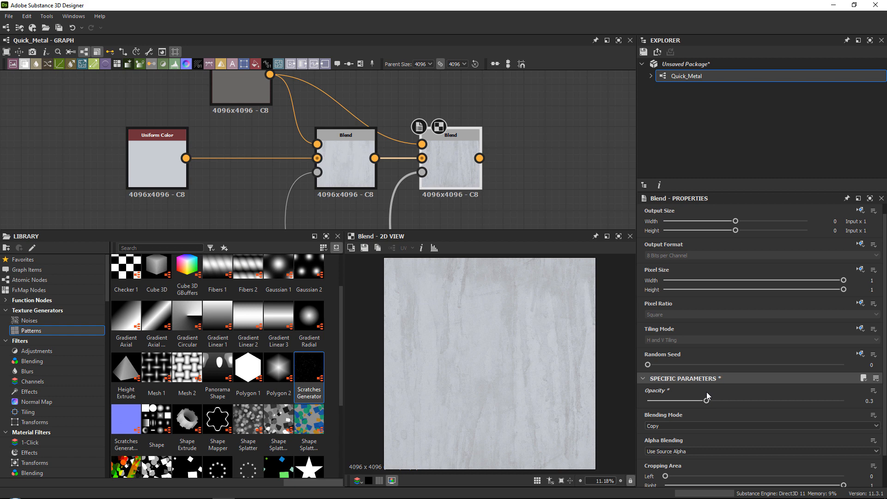
# Connect the second base colour Blend's output to the graph's Base Color output node.
pyautogui.moveTo(495, 174); pyautogui.dragTo(311, 102, button='middle')
pyautogui.scroll(-5, 359, 123)
pyautogui.moveTo(295, 99); pyautogui.dragTo(458, 212)
pyautogui.moveTo(352, 146); pyautogui.dragTo(451, 243, button='middle')
# Enclose the two Uniform Color and two Blend nodes in a frame titled BaseColor.
pyautogui.moveTo(229, 125); pyautogui.dragTo(412, 202)
pyautogui.rightClick(412, 159)
pyautogui.click(430, 172)
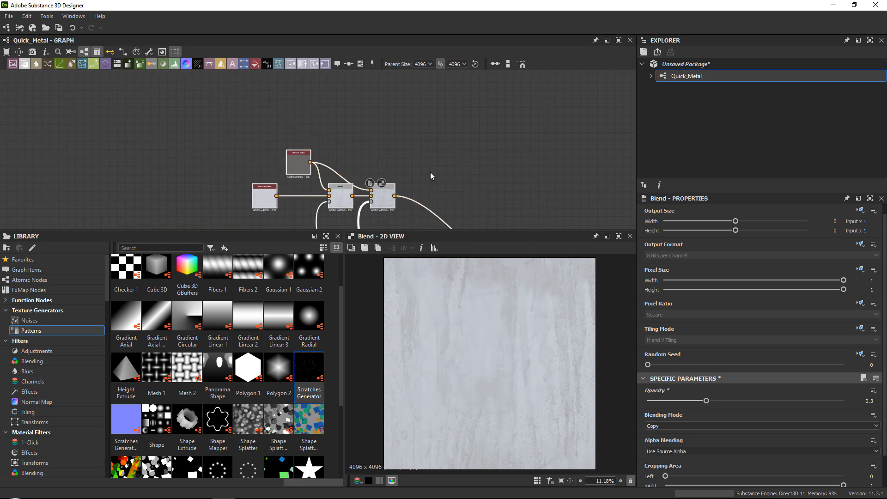
pyautogui.doubleClick(668, 257)
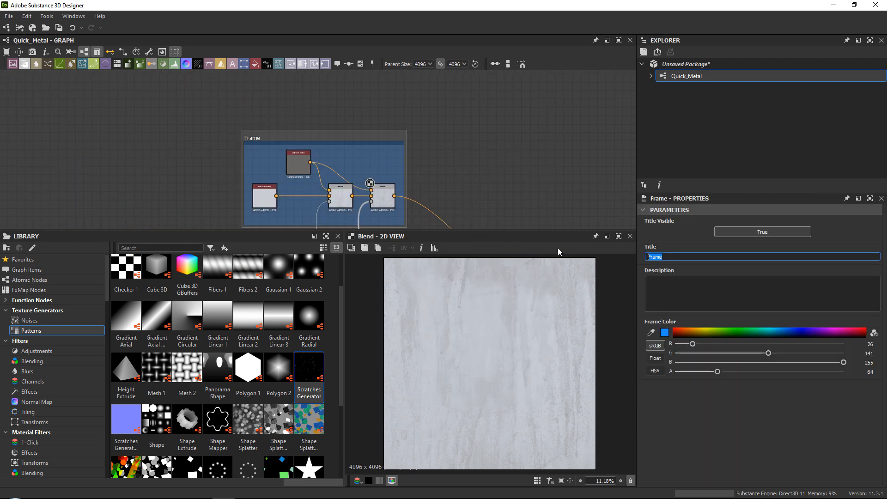
pyautogui.write('Base_Color')
pyautogui.press('Return')
pyautogui.press('Return')
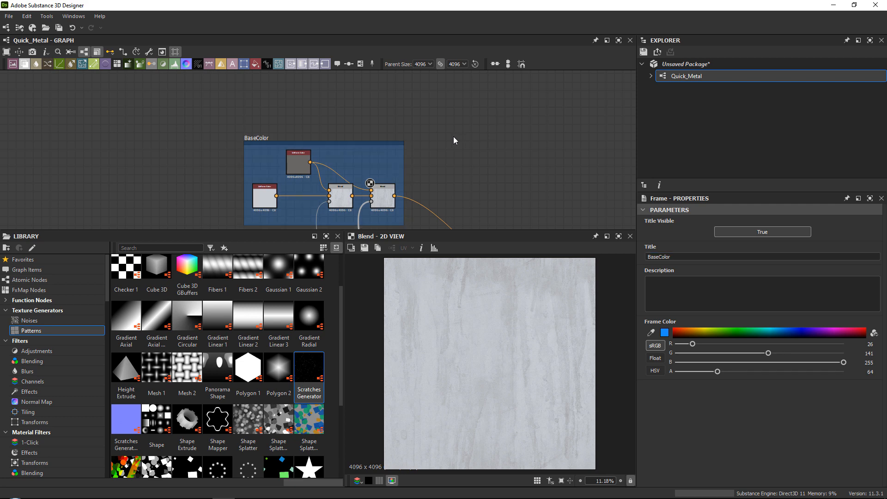
# Enlarge the graph area slightly and examine the Uniform Color nodes' settings and their links to the Blends in the BaseColor frame.
pyautogui.moveTo(414, 230); pyautogui.dragTo(418, 239)
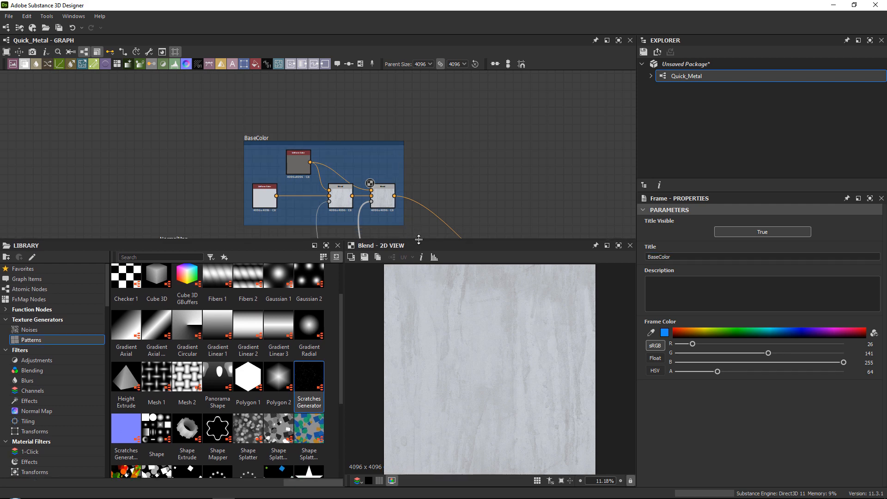
pyautogui.moveTo(376, 205); pyautogui.dragTo(374, 157, button='middle')
pyautogui.scroll(6, 303, 110)
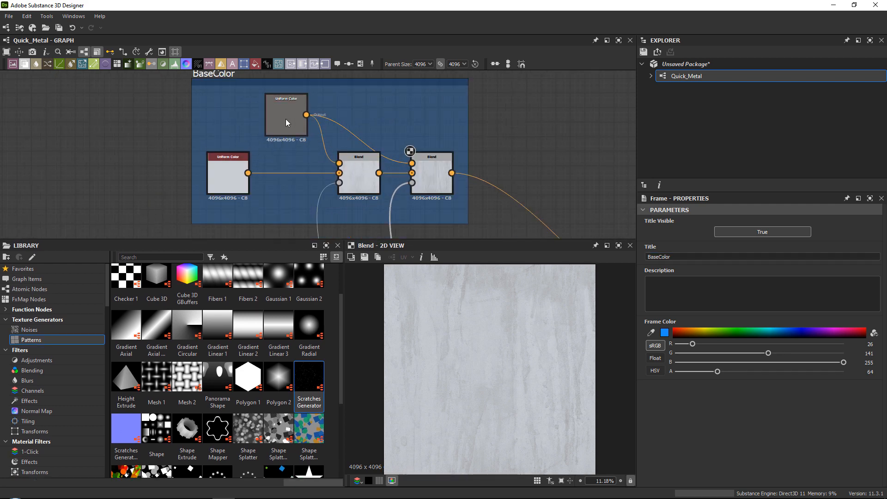
pyautogui.click(283, 140)
pyautogui.moveTo(292, 126); pyautogui.dragTo(289, 158, button='middle')
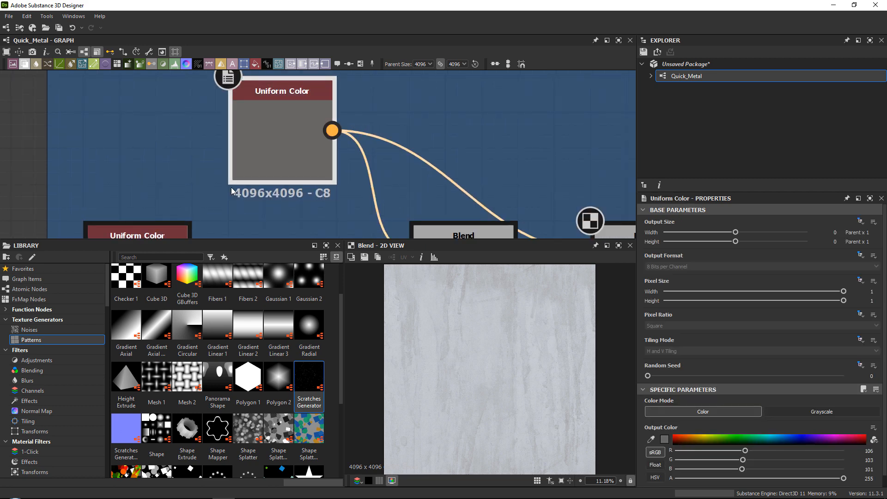
pyautogui.click(342, 209)
pyautogui.scroll(-2, 329, 152)
pyautogui.moveTo(409, 223); pyautogui.dragTo(319, 174, button='middle')
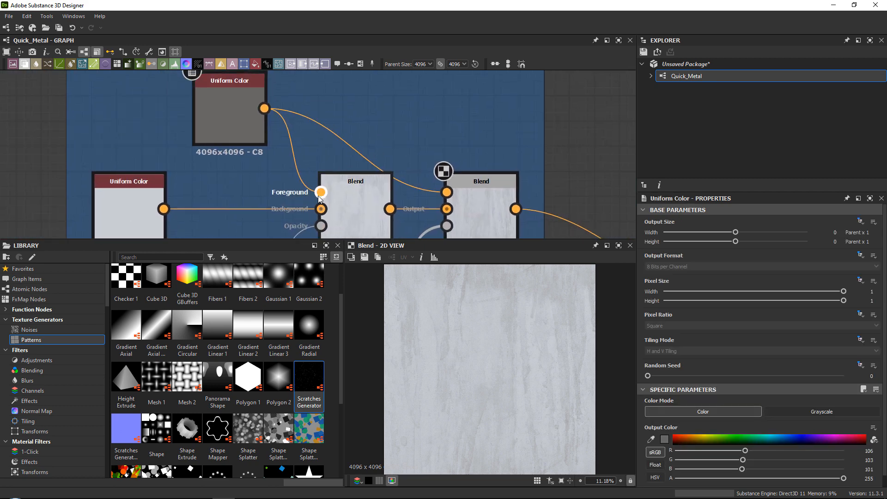
pyautogui.click(349, 200)
pyautogui.click(149, 205)
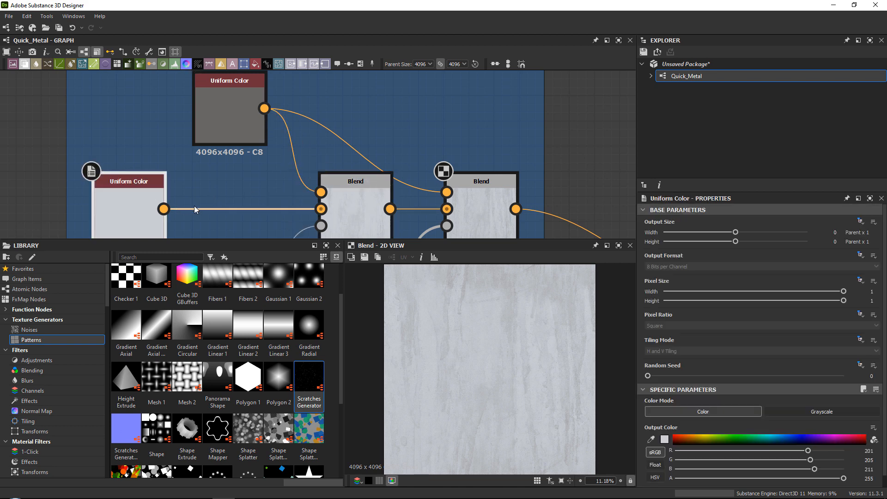
pyautogui.moveTo(194, 206); pyautogui.dragTo(224, 165, button='middle')
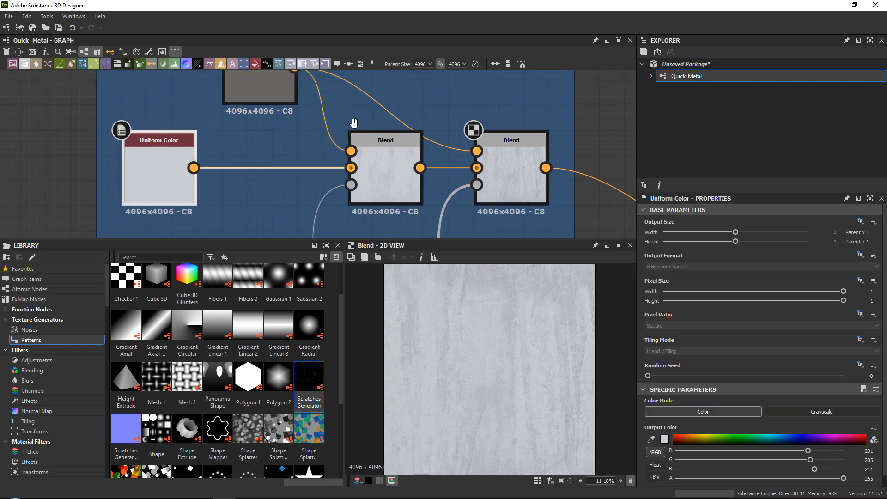
pyautogui.moveTo(353, 122); pyautogui.dragTo(348, 167, button='middle')
# Reduce the dark Uniform Color's output size to -6 (Parent / 64) and check the two Blend nodes it feeds.
pyautogui.click(259, 123)
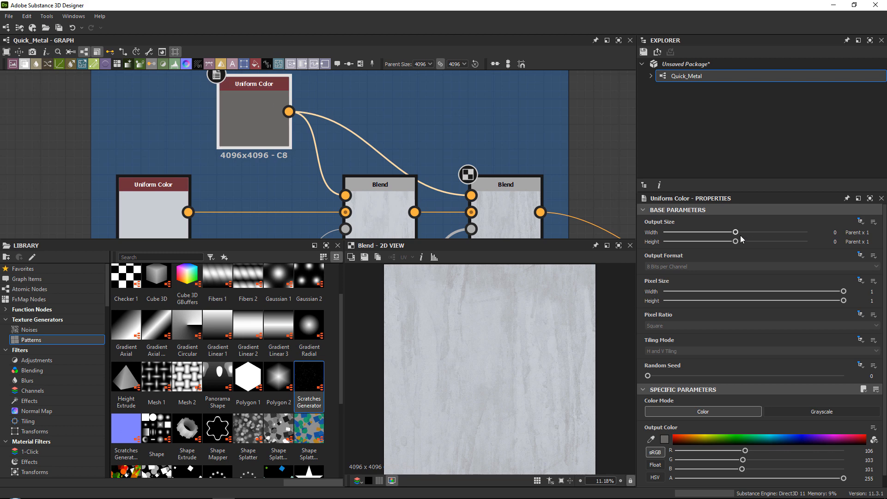
pyautogui.moveTo(736, 232); pyautogui.dragTo(700, 242)
pyautogui.moveTo(344, 148); pyautogui.dragTo(241, 87, button='middle')
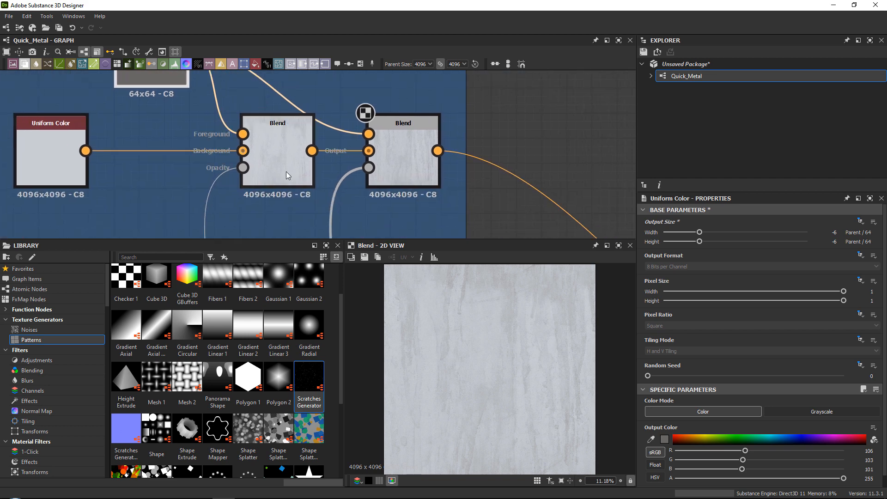
pyautogui.click(287, 171)
pyautogui.click(409, 171)
pyautogui.moveTo(311, 117); pyautogui.dragTo(447, 165, button='middle')
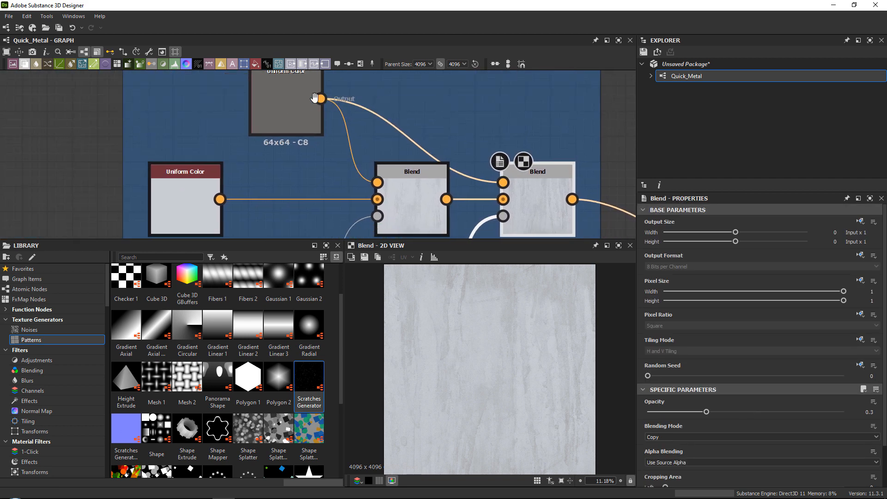
# Turn on Display Timings for the graph's nodes.
pyautogui.click(149, 52)
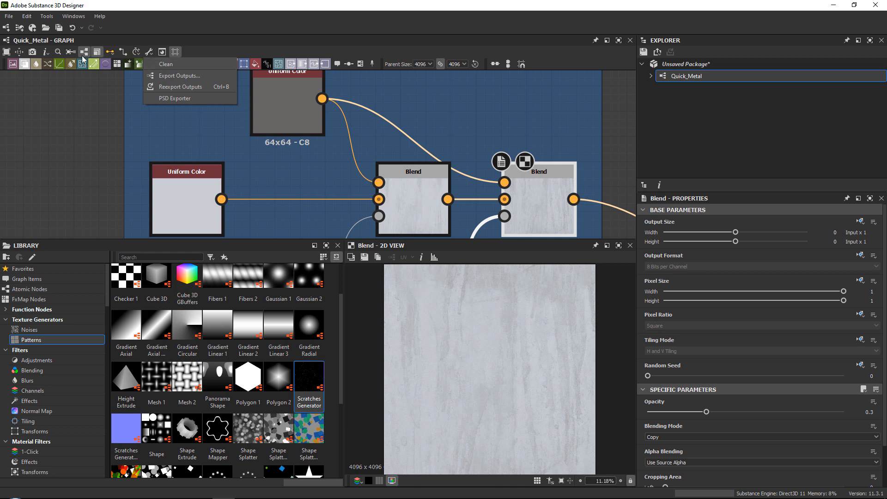
pyautogui.click(47, 53)
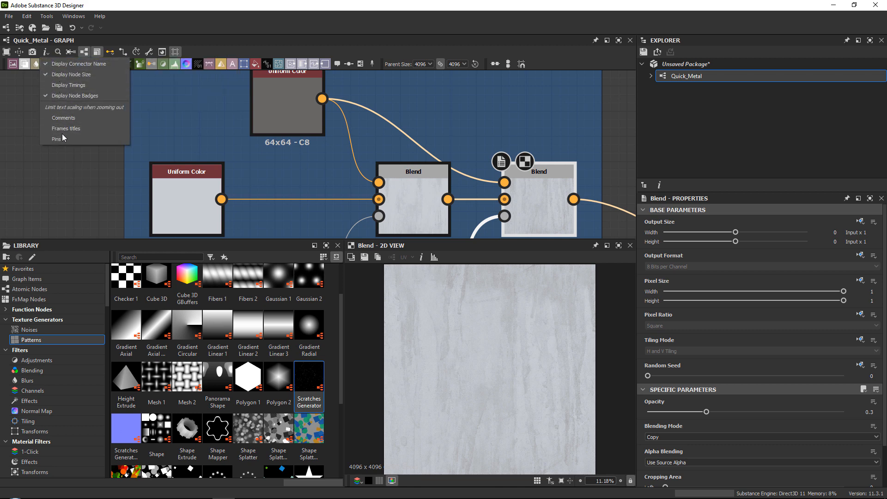
pyautogui.click(71, 85)
pyautogui.click(284, 168)
pyautogui.moveTo(287, 162); pyautogui.dragTo(282, 142, button='middle')
pyautogui.click(271, 89)
pyautogui.click(545, 184)
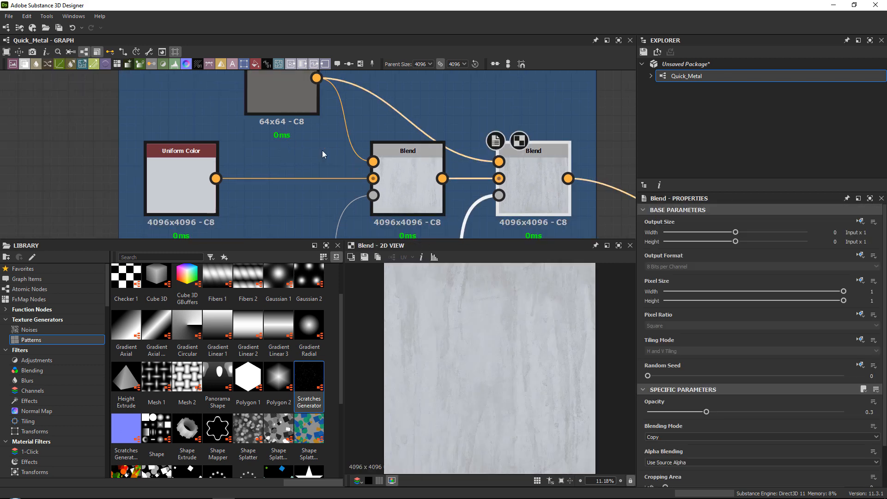
pyautogui.scroll(-3, 303, 152)
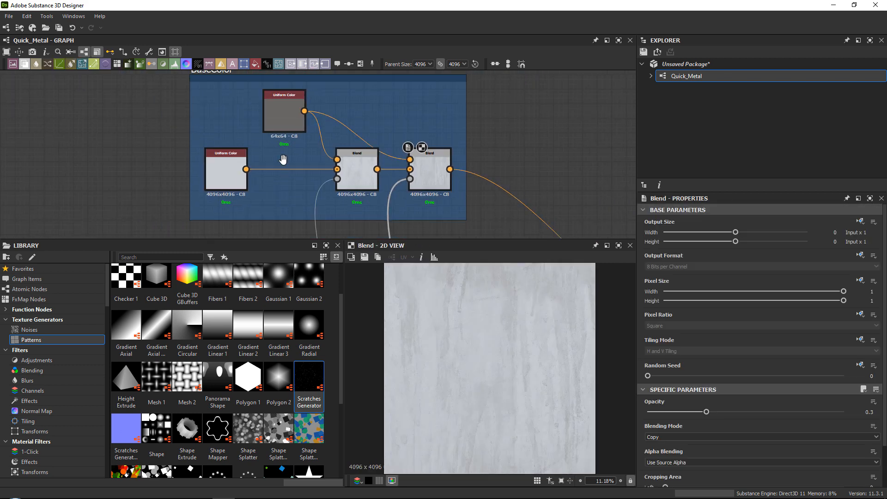
# Preview the Base Color output node in the 2D view.
pyautogui.moveTo(287, 159); pyautogui.dragTo(250, 68, button='middle')
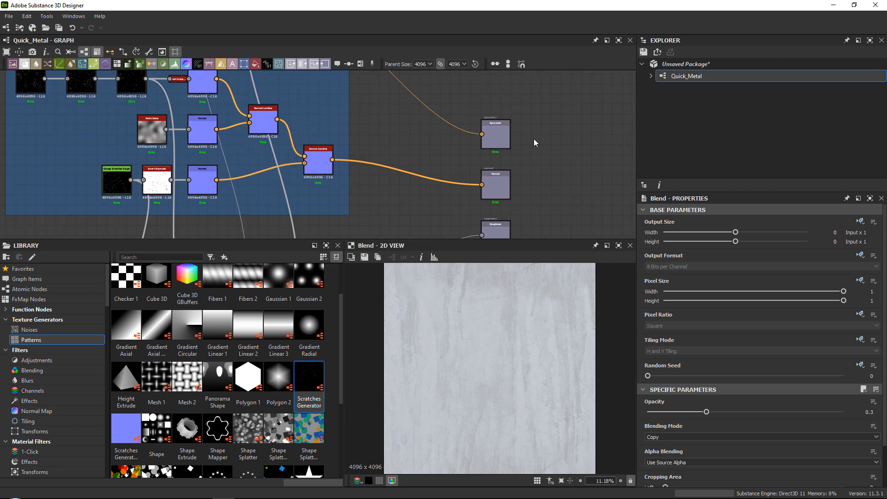
pyautogui.click(503, 138)
pyautogui.moveTo(413, 193); pyautogui.dragTo(475, 326, button='middle')
pyautogui.scroll(-3, 278, 141)
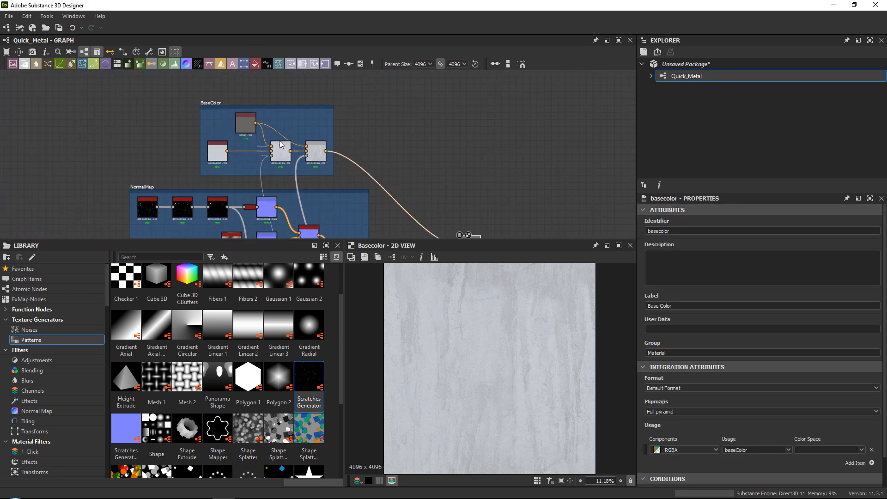
# Review the node sizes and timings in the BaseColor frame and the links running to the output nodes.
pyautogui.moveTo(278, 141); pyautogui.dragTo(271, 97, button='middle')
pyautogui.scroll(6, 247, 93)
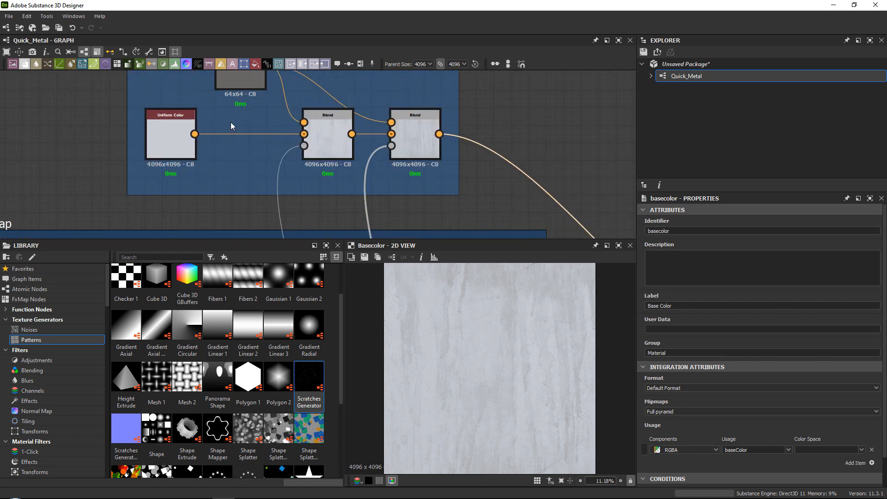
pyautogui.scroll(-3, 253, 134)
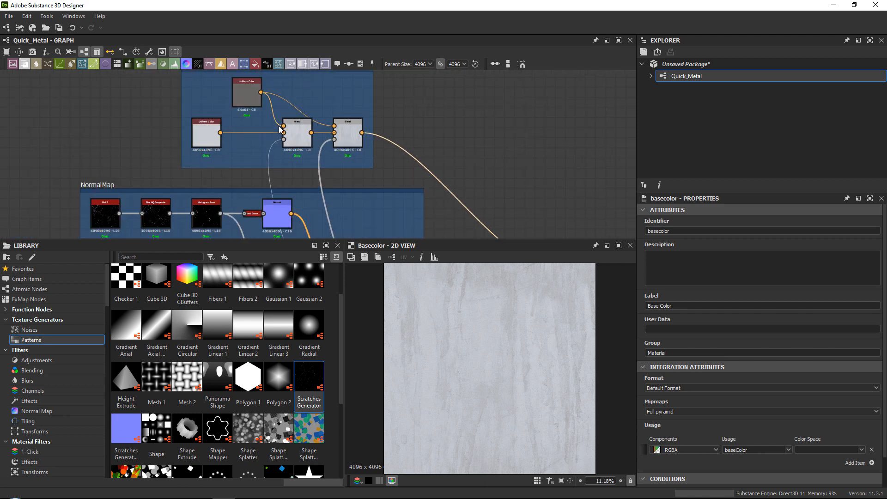
pyautogui.scroll(-2, 279, 147)
pyautogui.moveTo(272, 114); pyautogui.dragTo(295, 122, button='middle')
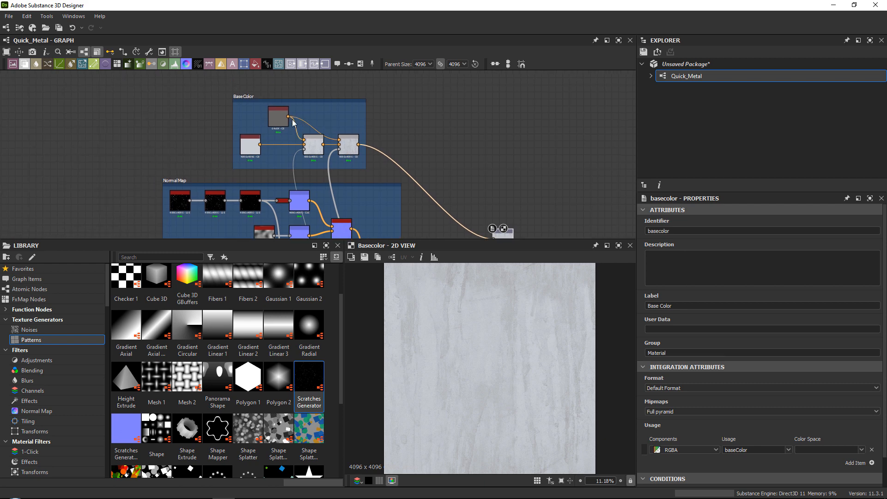
pyautogui.scroll(4, 283, 117)
pyautogui.scroll(-1, 266, 124)
pyautogui.scroll(2, 266, 124)
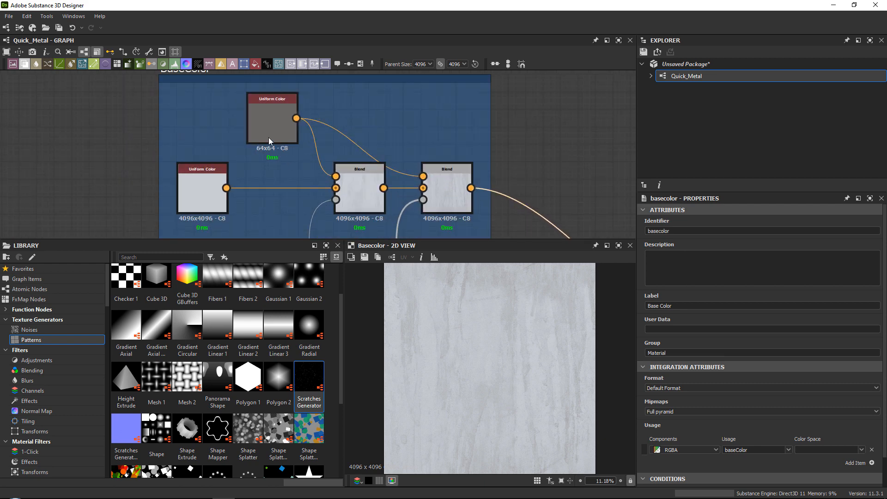
pyautogui.scroll(-4, 281, 164)
pyautogui.moveTo(408, 202); pyautogui.dragTo(326, 80, button='middle')
pyautogui.scroll(-2, 379, 128)
pyautogui.moveTo(447, 155); pyautogui.dragTo(443, 130, button='middle')
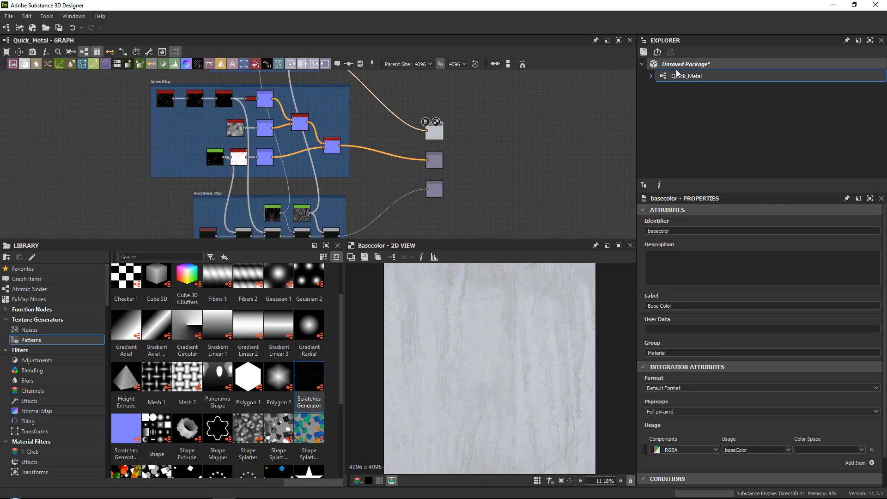
# Save the unsaved package as Quick_Metal.sbs.
pyautogui.rightClick(677, 66)
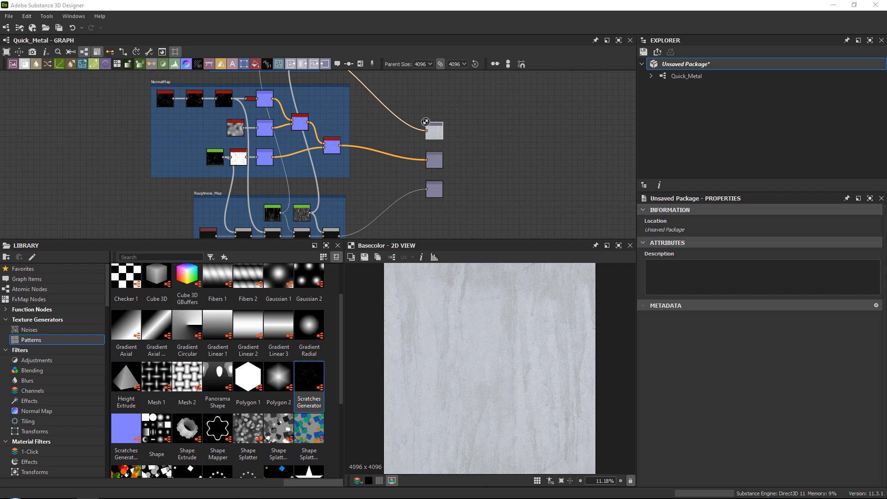
pyautogui.rightClick(689, 65)
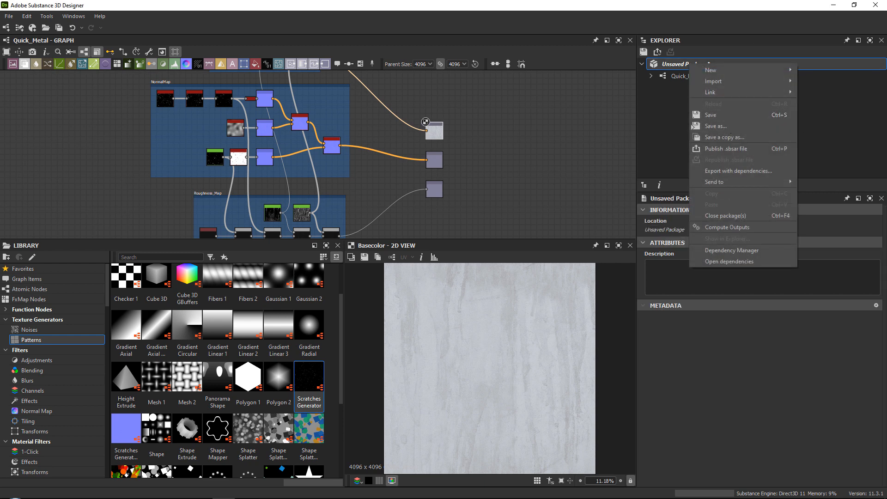
pyautogui.click(715, 126)
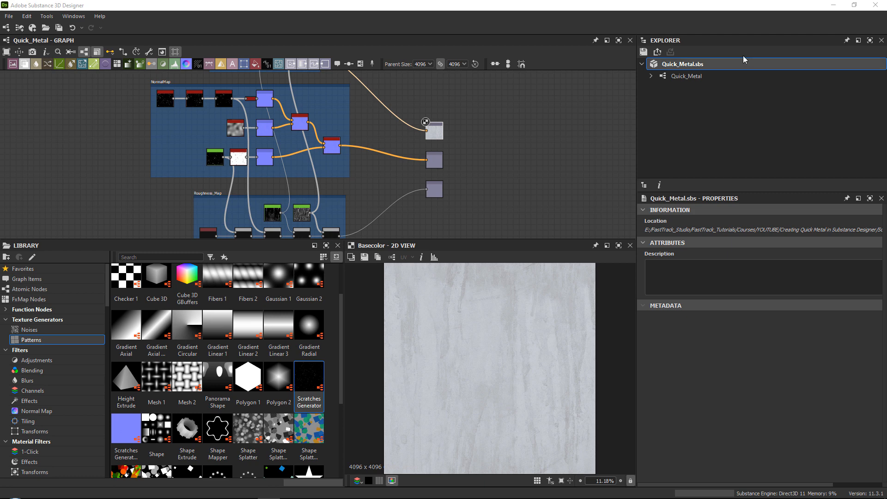
# Export the Quick_Metal graph's basecolor, normal and roughness outputs as Truevision Targa bitmaps, with automatic export when outputs change enabled.
pyautogui.click(689, 77)
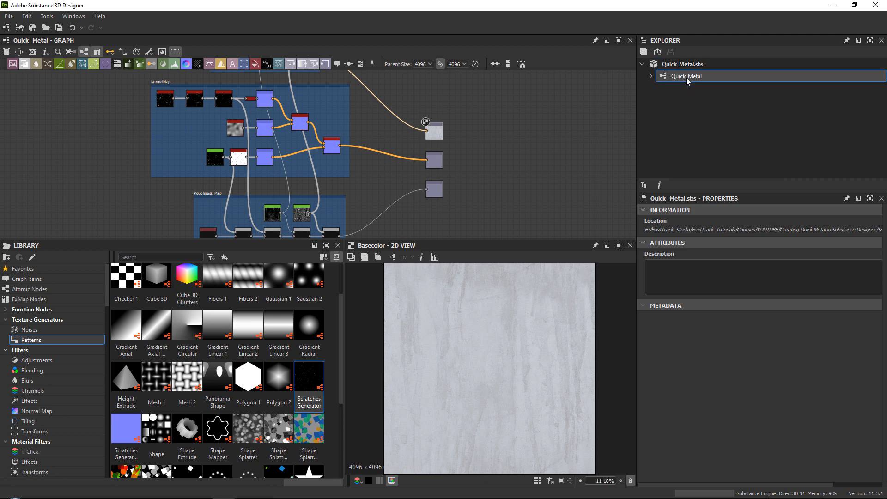
pyautogui.rightClick(686, 77)
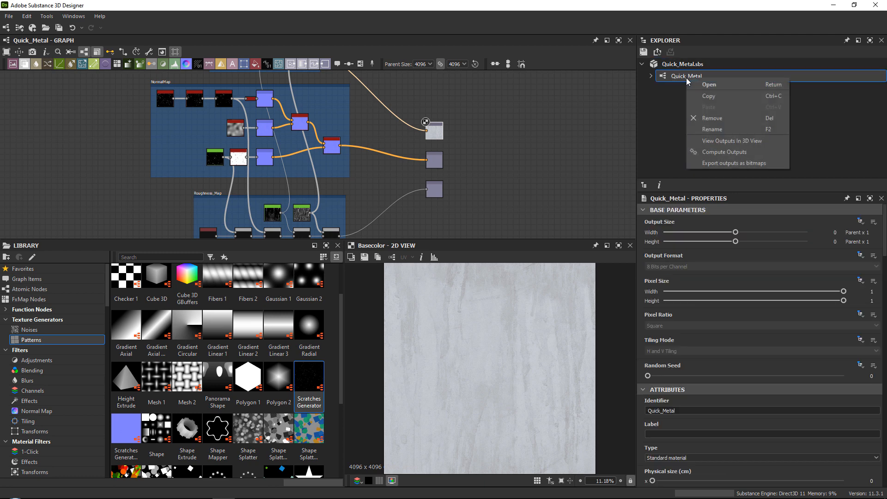
pyautogui.click(716, 163)
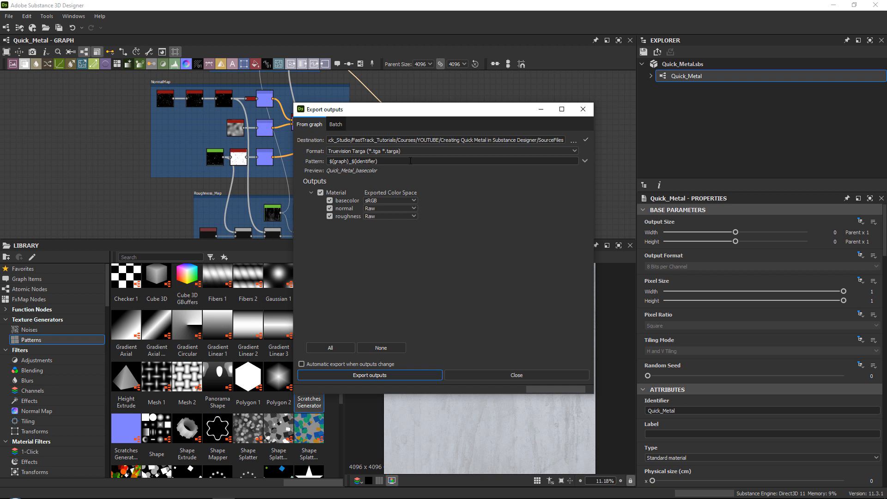
pyautogui.click(368, 151)
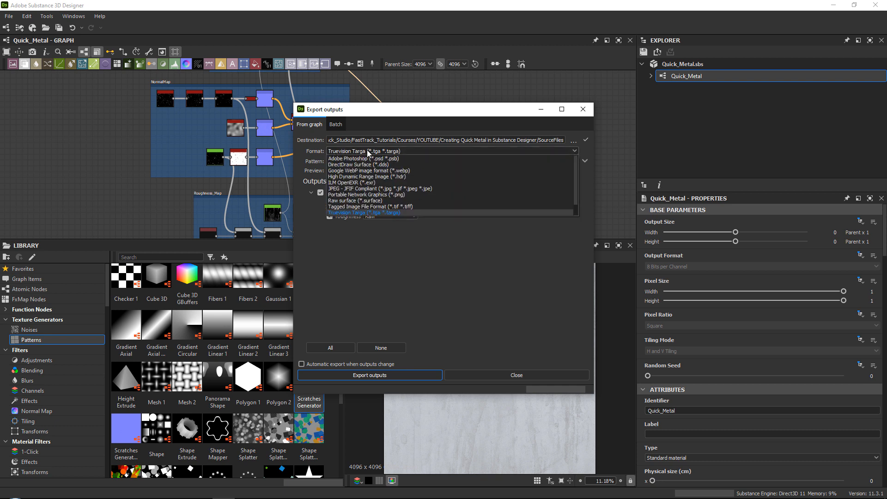
pyautogui.click(369, 151)
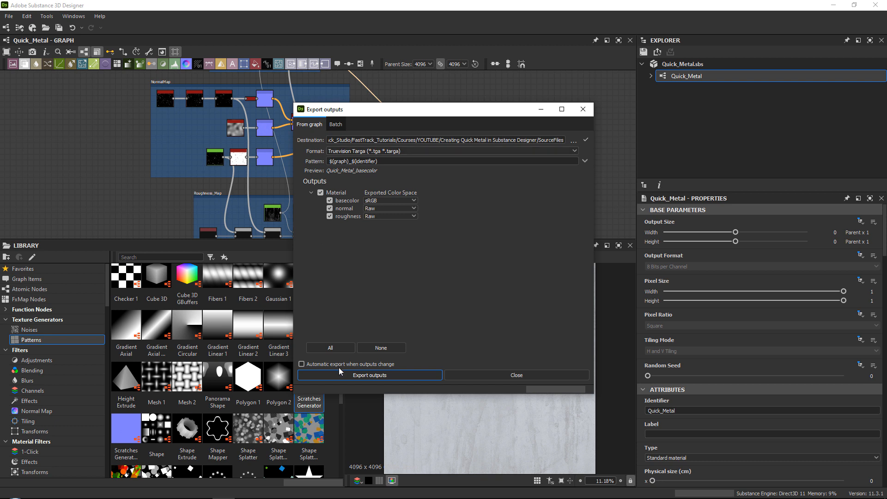
pyautogui.click(320, 365)
pyautogui.click(399, 375)
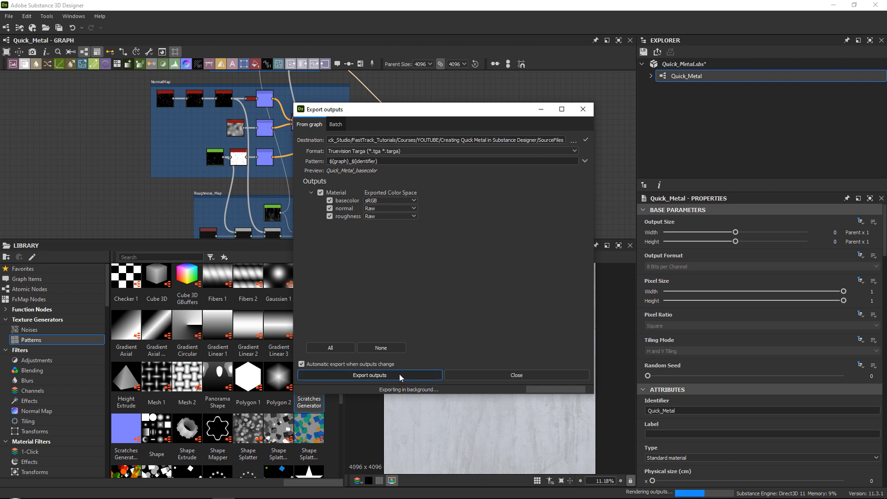
pyautogui.click(486, 373)
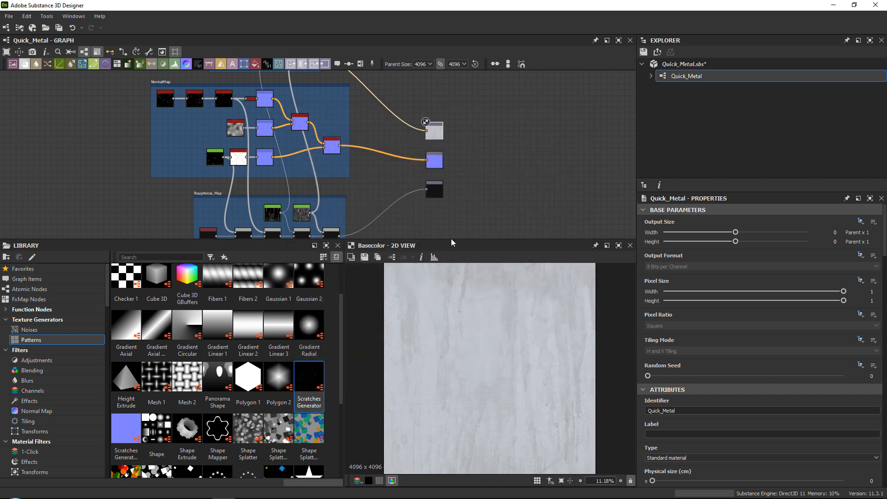
# Check the exported basecolor, normal and roughness TGA files in the SourceFiles folder.
pyautogui.moveTo(451, 239); pyautogui.dragTo(449, 271)
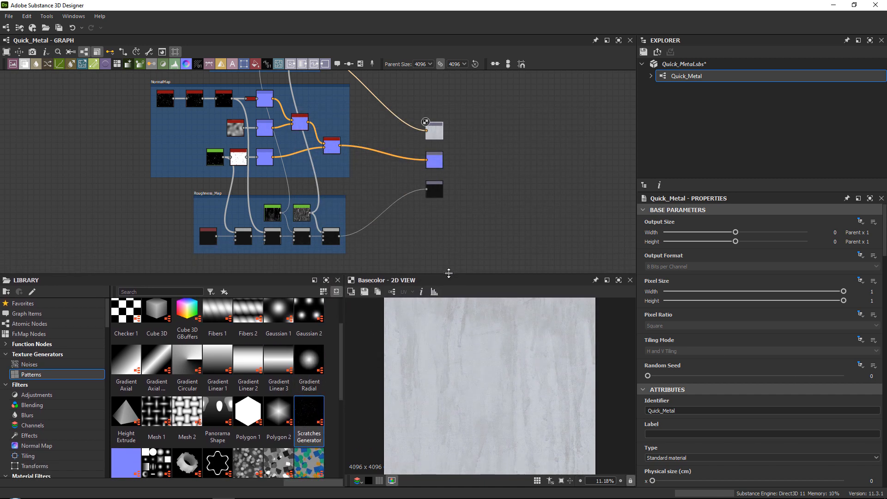
pyautogui.moveTo(421, 173); pyautogui.dragTo(419, 190, button='middle')
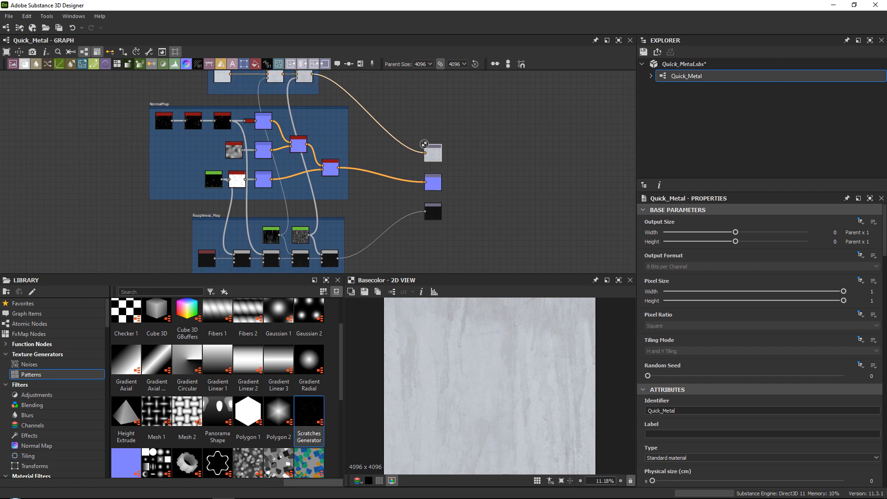
pyautogui.moveTo(886, 80); pyautogui.dragTo(345, 54)
pyautogui.click(239, 168)
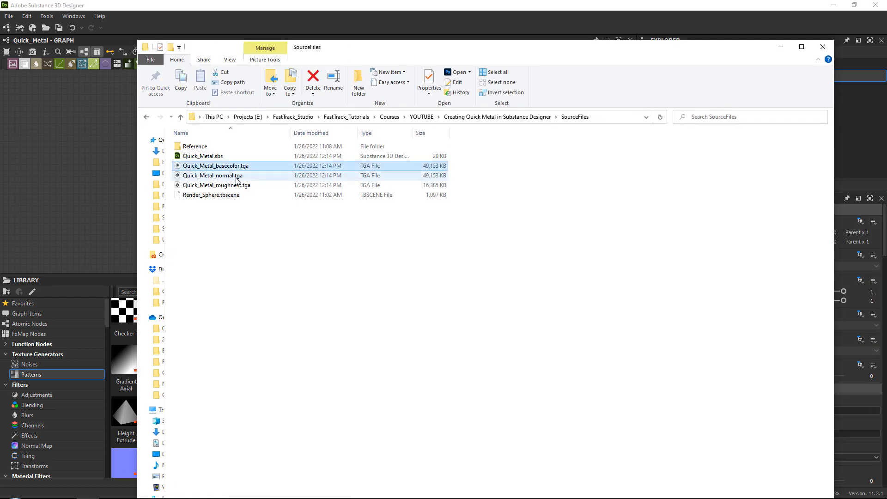
pyautogui.click(236, 177)
pyautogui.click(238, 186)
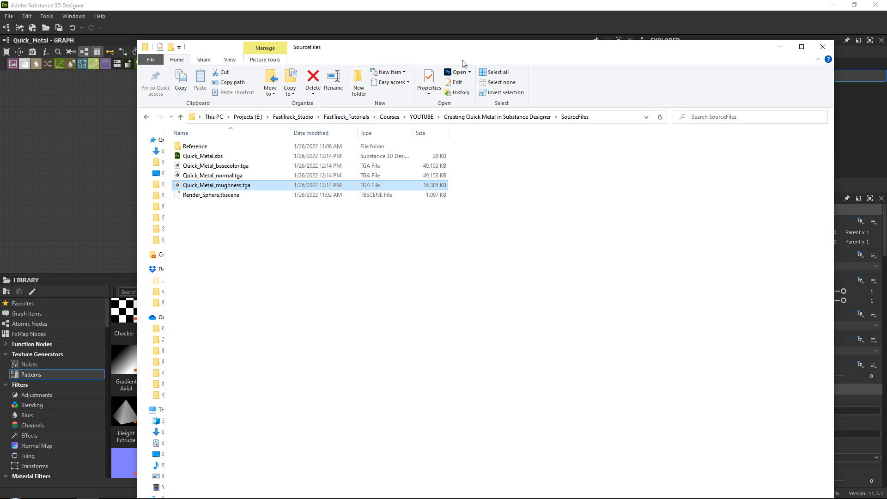
pyautogui.moveTo(466, 50); pyautogui.dragTo(886, 59)
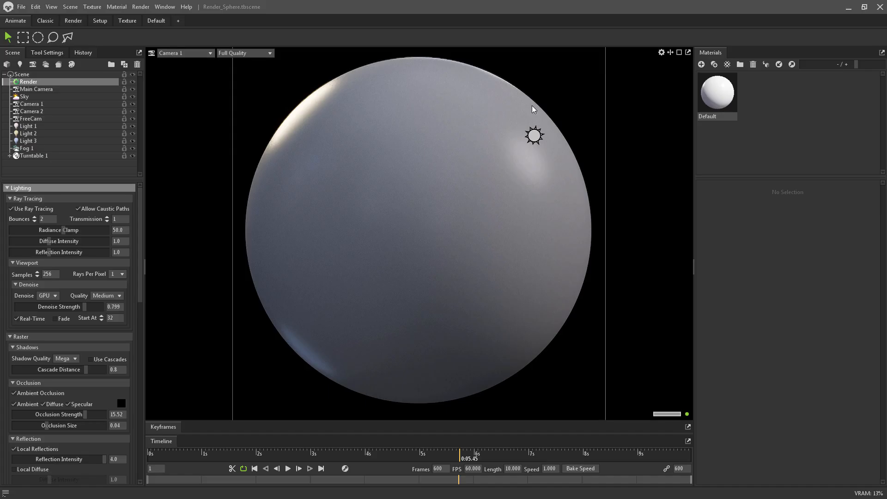
# Switch to the Render_Sphere scene in Marmoset Toolbag and review its sphere, Default material, three lights, sky and Camera 1 settings.
pyautogui.click(436, 88)
pyautogui.click(717, 91)
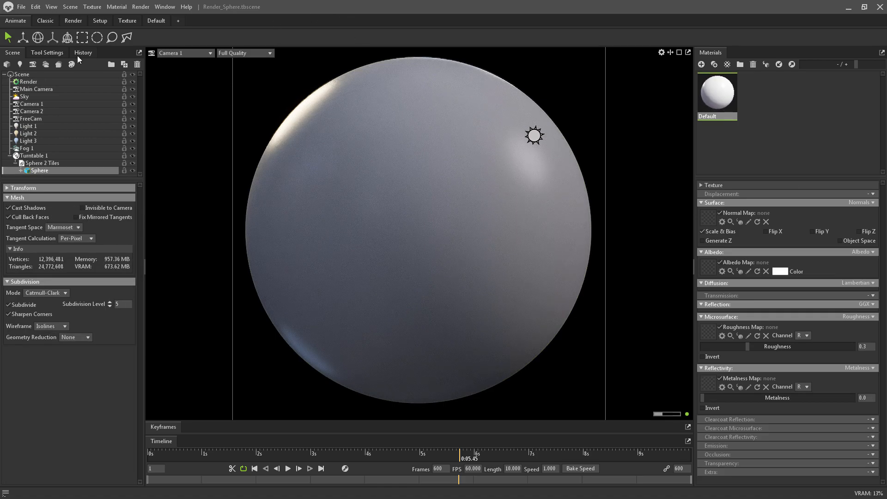
pyautogui.click(11, 156)
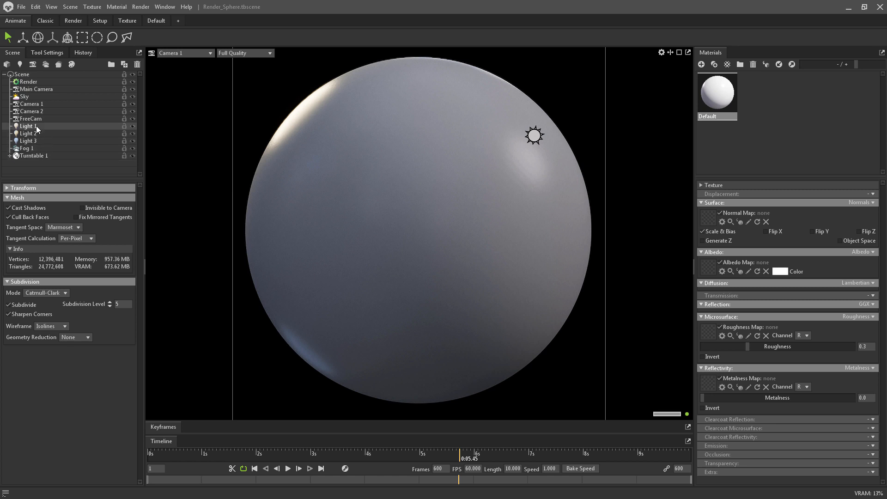
pyautogui.click(747, 91)
pyautogui.click(718, 89)
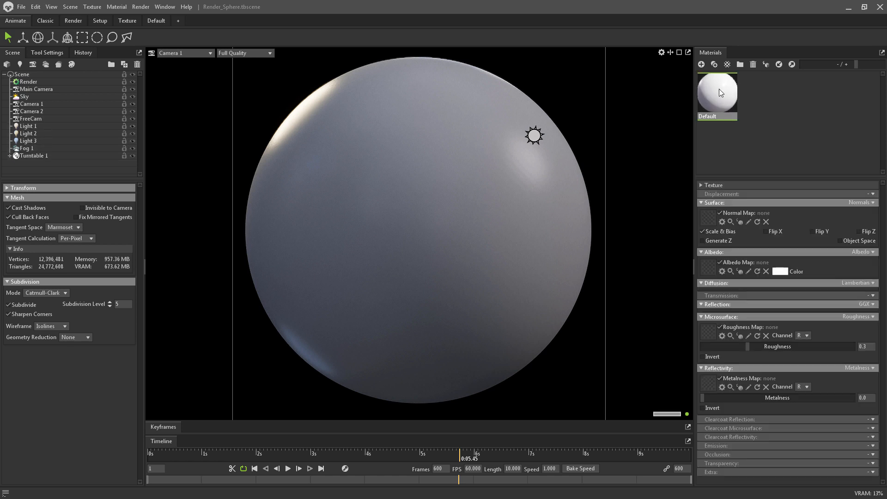
pyautogui.click(54, 126)
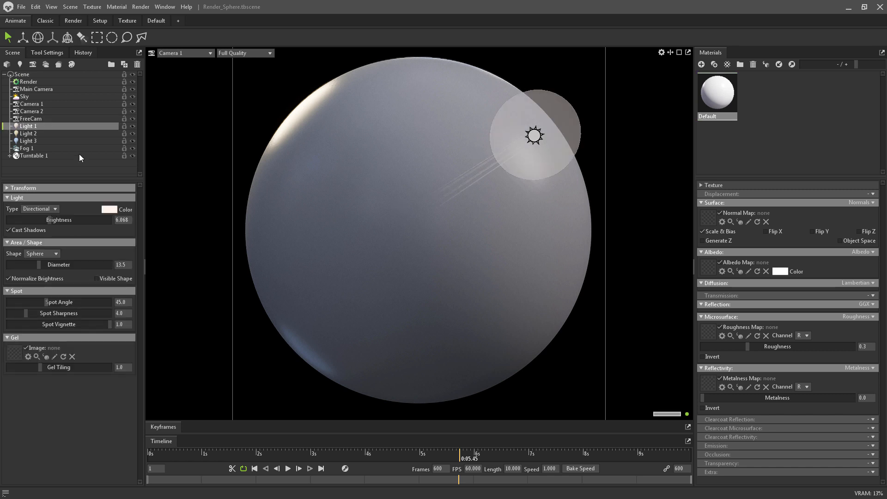
pyautogui.click(76, 133)
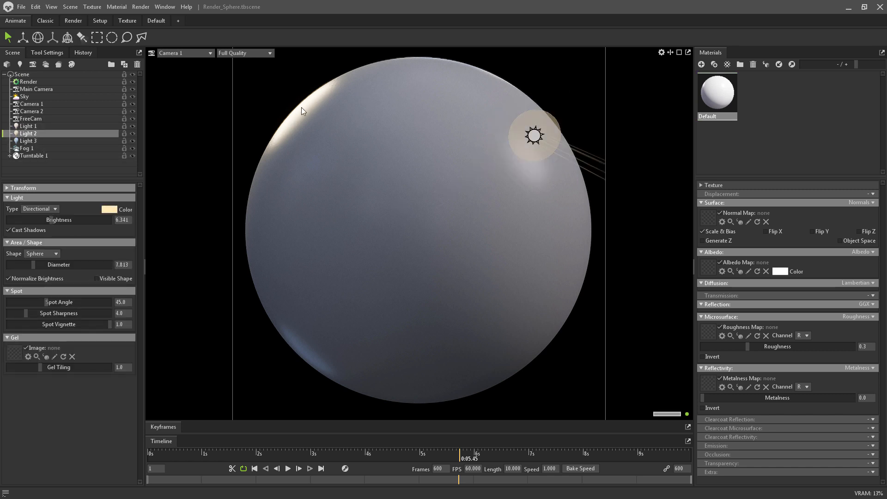
pyautogui.click(51, 140)
pyautogui.click(46, 96)
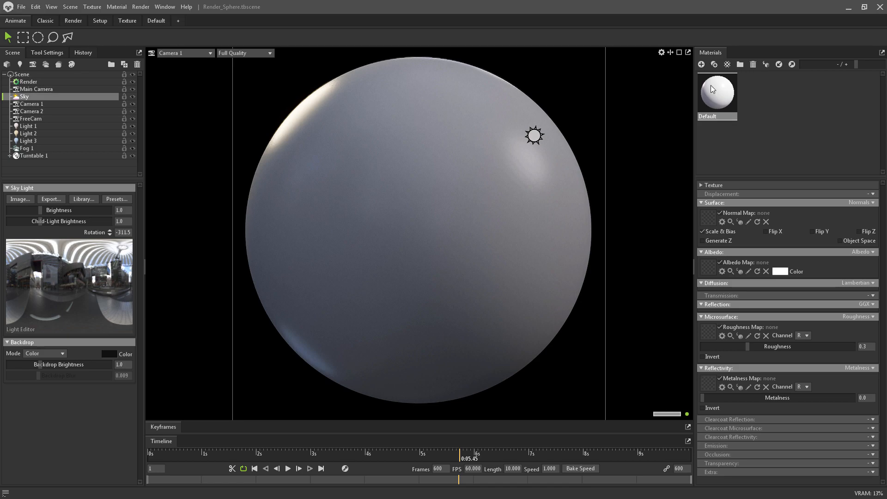
pyautogui.click(92, 104)
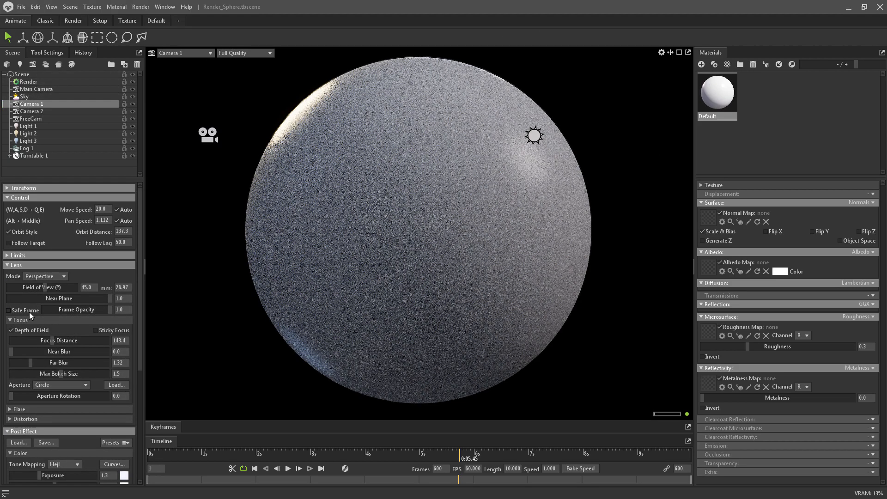
pyautogui.moveTo(90, 305); pyautogui.dragTo(139, 301)
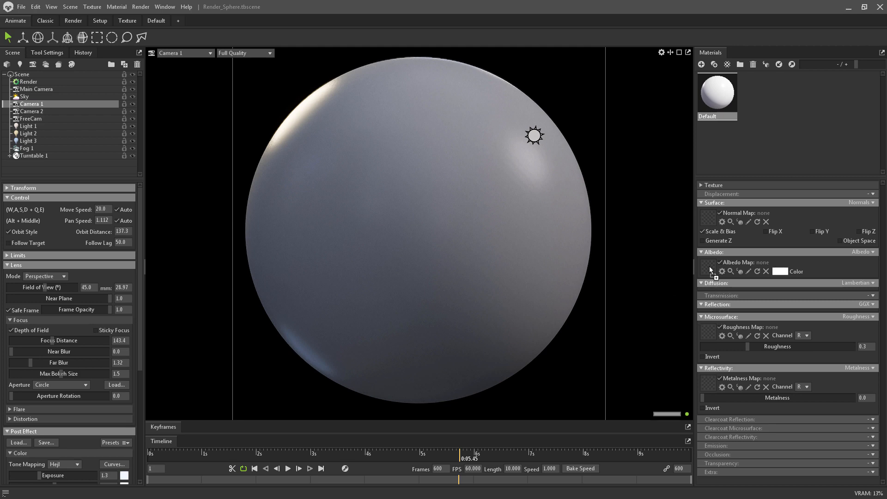
# Assign the Quick_Metal basecolor, normal and roughness textures to the Default material's matching maps and set Metalness to 1.0.
pyautogui.moveTo(710, 267); pyautogui.dragTo(710, 268)
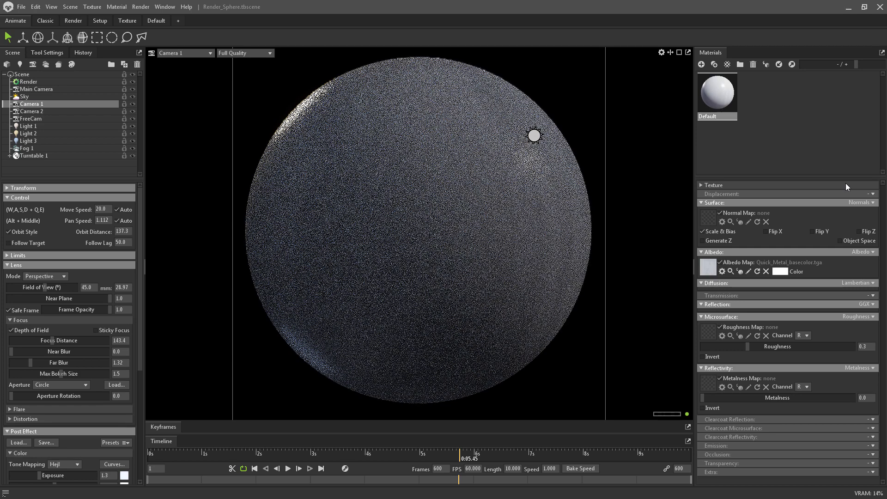
pyautogui.moveTo(846, 186); pyautogui.dragTo(707, 218)
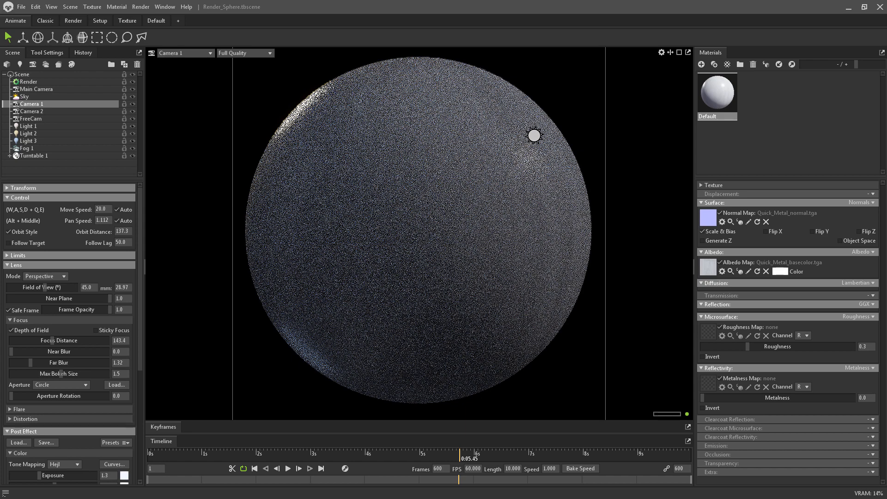
pyautogui.moveTo(832, 226); pyautogui.dragTo(704, 331)
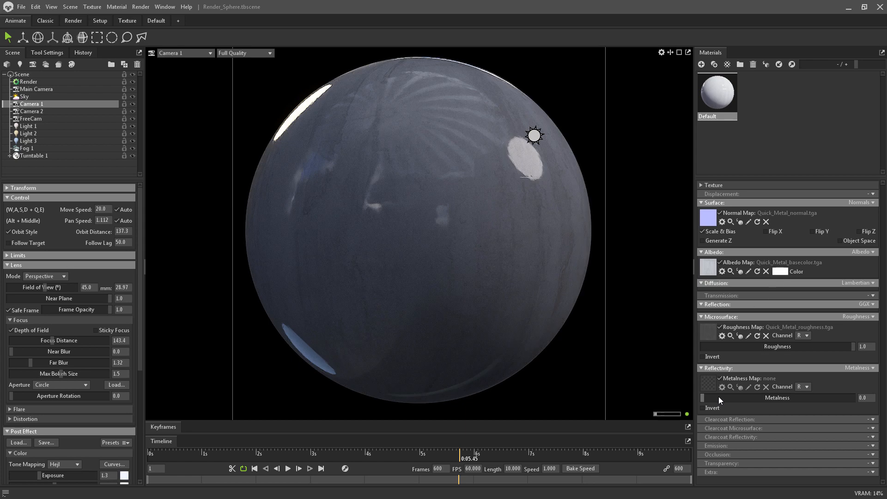
pyautogui.moveTo(719, 396); pyautogui.dragTo(855, 397)
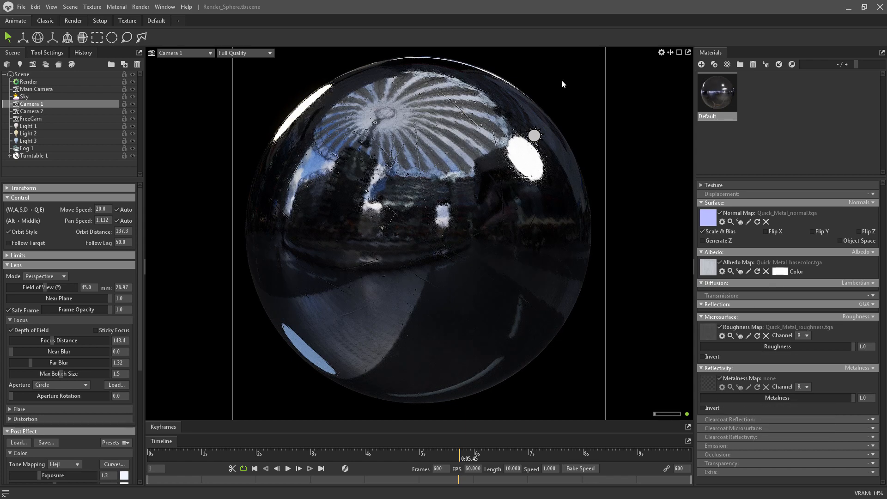
# Lower the Default material's Metalness to 0.0 to compare the sphere's look, and restore it to 1.0.
pyautogui.click(574, 68)
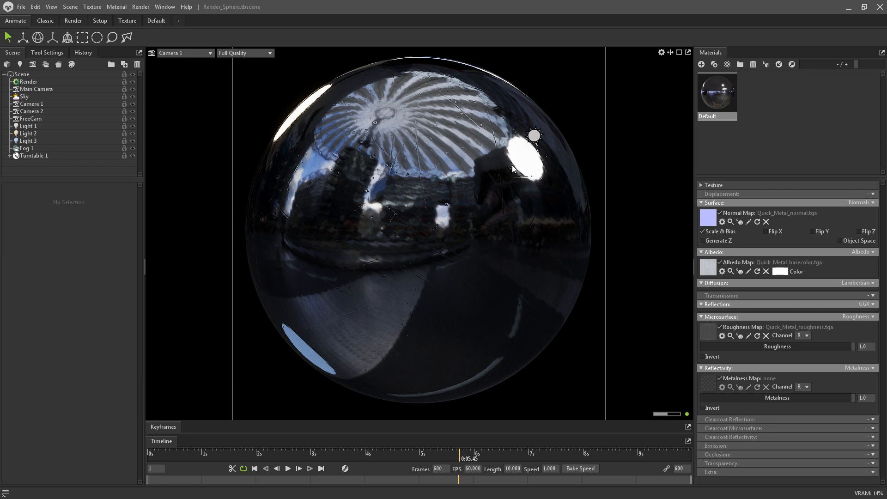
pyautogui.moveTo(529, 187); pyautogui.dragTo(523, 186, button='middle')
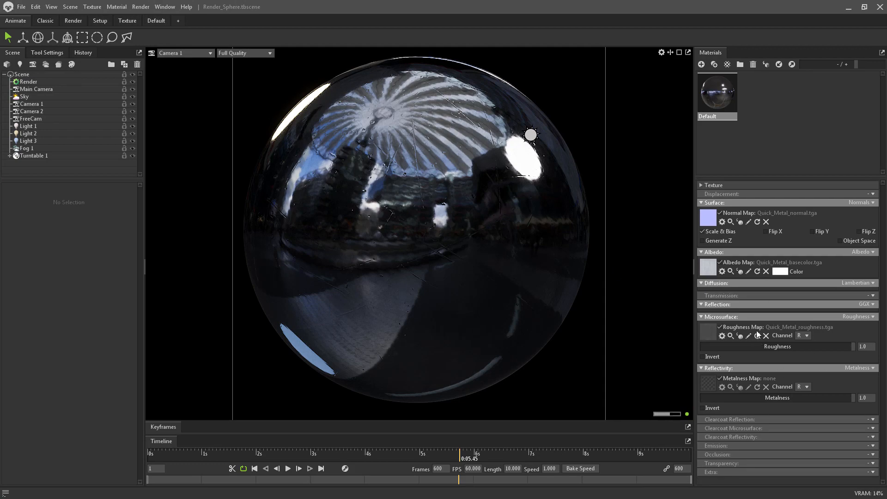
pyautogui.moveTo(764, 400); pyautogui.dragTo(677, 389)
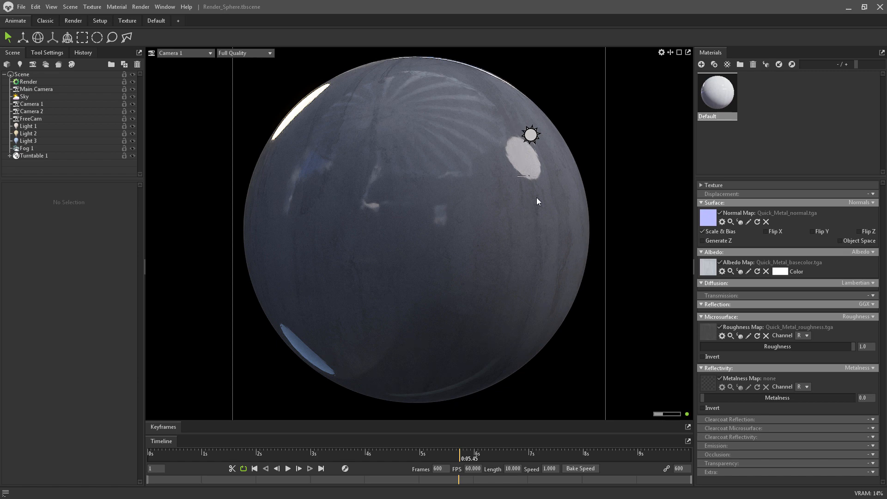
pyautogui.moveTo(735, 399); pyautogui.dragTo(863, 397)
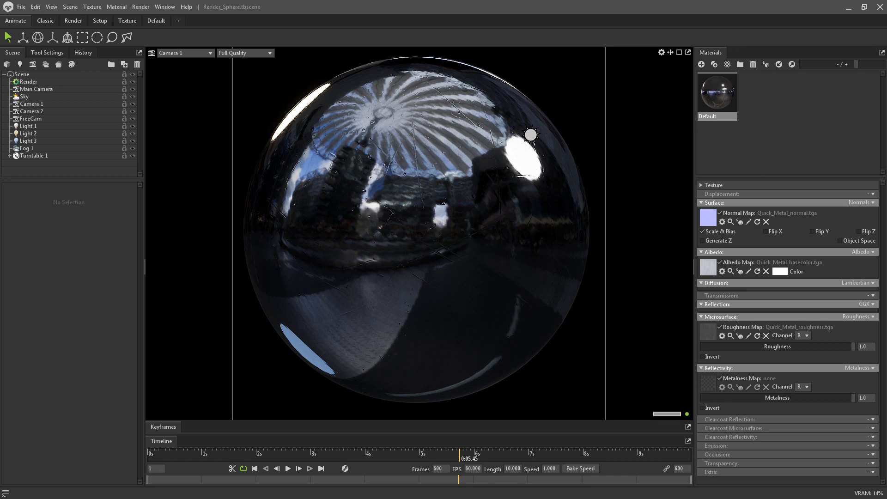
# Set the Default material's Texture Tiling to 2.
pyautogui.click(714, 184)
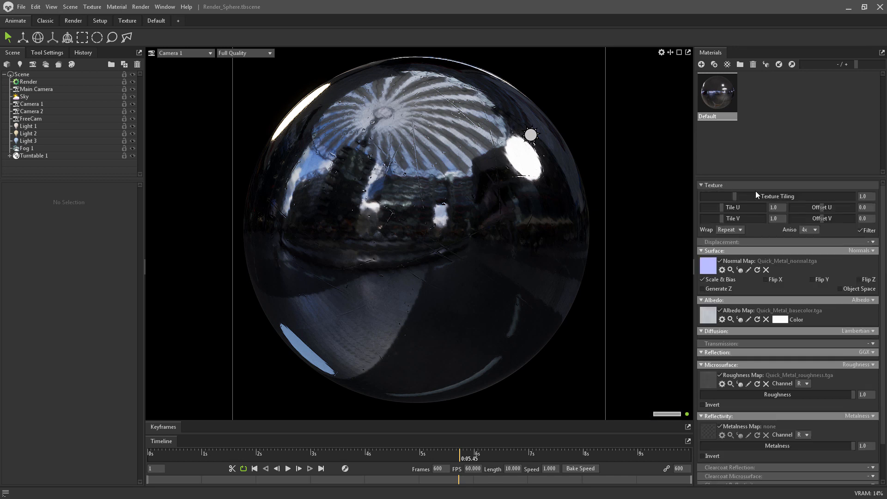
pyautogui.write('2')
pyautogui.press('Return')
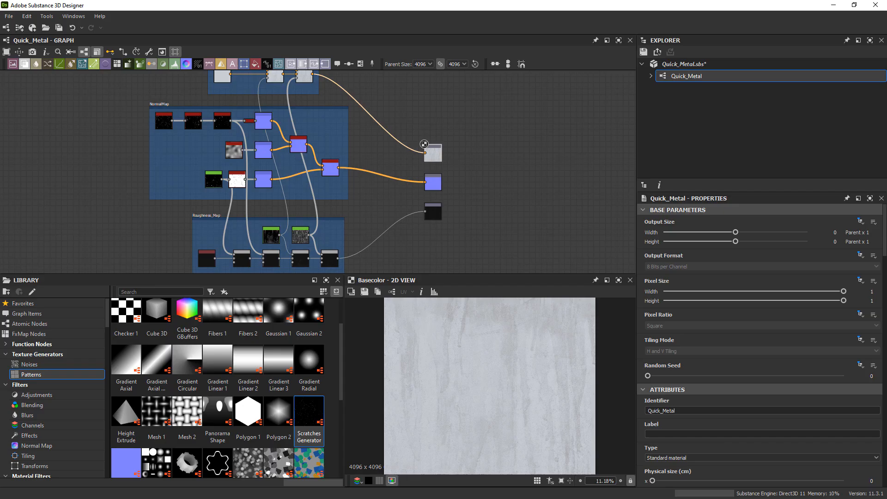
# Switch back to Substance 3D Designer and set the Intensity of the Normal node fed by Invert Grayscale to 0.01.
pyautogui.scroll(5, 332, 256)
pyautogui.scroll(2, 332, 256)
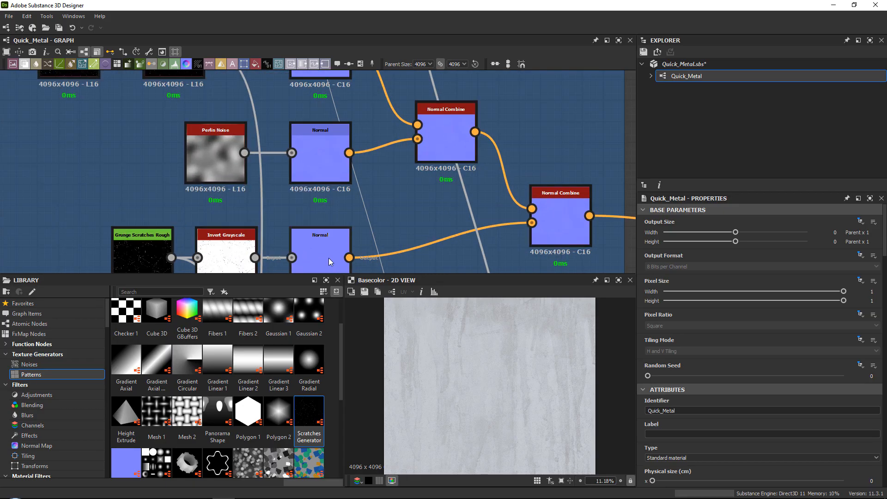
pyautogui.doubleClick(328, 258)
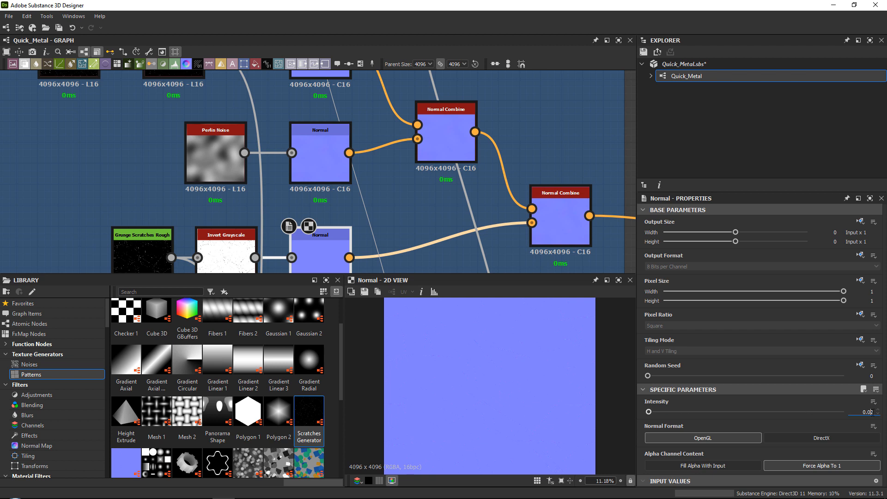
pyautogui.press('Return')
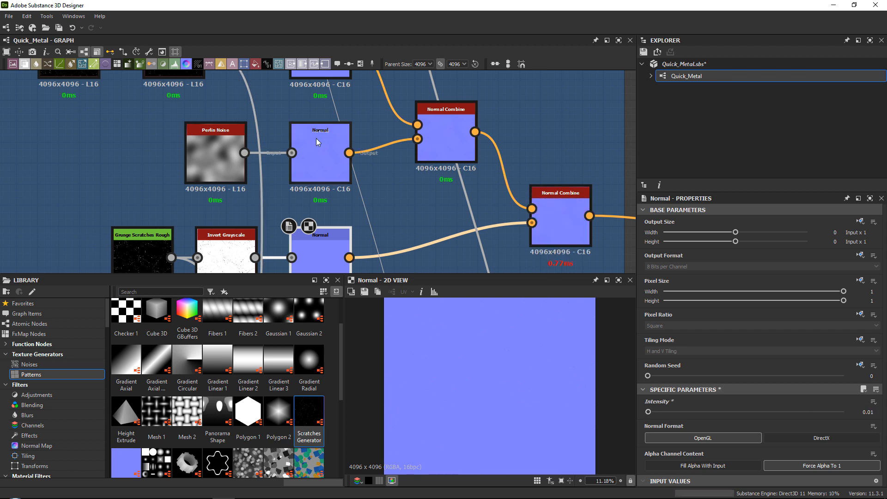
# Set the Intensity of the Normal node fed by Perlin Noise to 1.
pyautogui.click(318, 150)
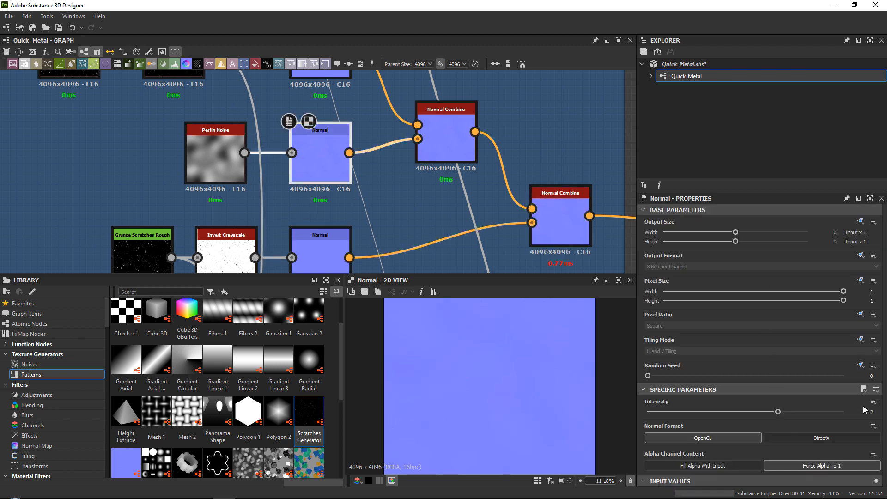
pyautogui.doubleClick(875, 412)
pyautogui.write('1')
pyautogui.press('Return')
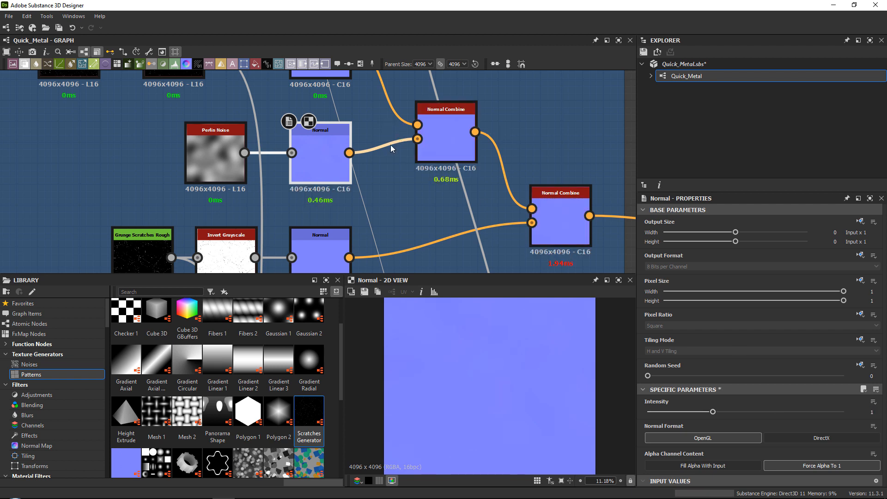
# Set the Intensity of the upper Normal node, fed by the Histogram Scan and Invert Grayscale chain, to 0.01.
pyautogui.moveTo(389, 145); pyautogui.dragTo(381, 215, button='middle')
pyautogui.click(311, 124)
pyautogui.scroll(5, 478, 362)
pyautogui.scroll(6, 578, 365)
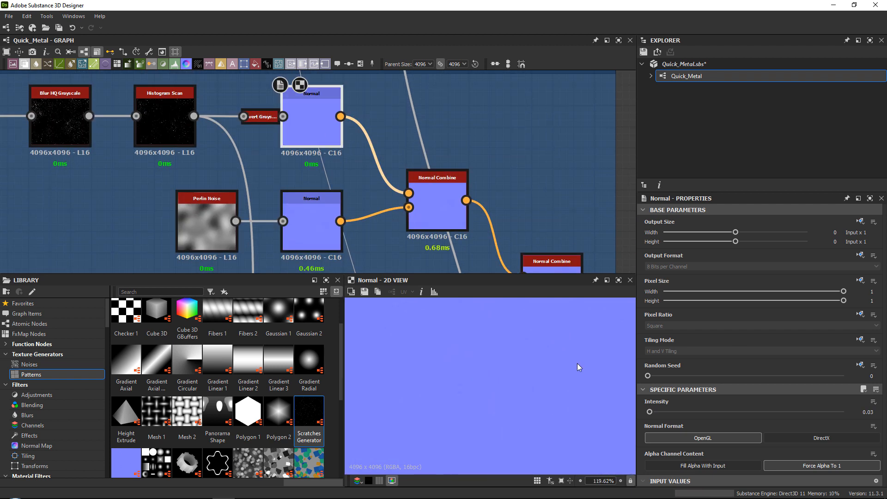
pyautogui.doubleClick(870, 411)
pyautogui.write('0.01')
pyautogui.press('Return')
pyautogui.scroll(-3, 455, 123)
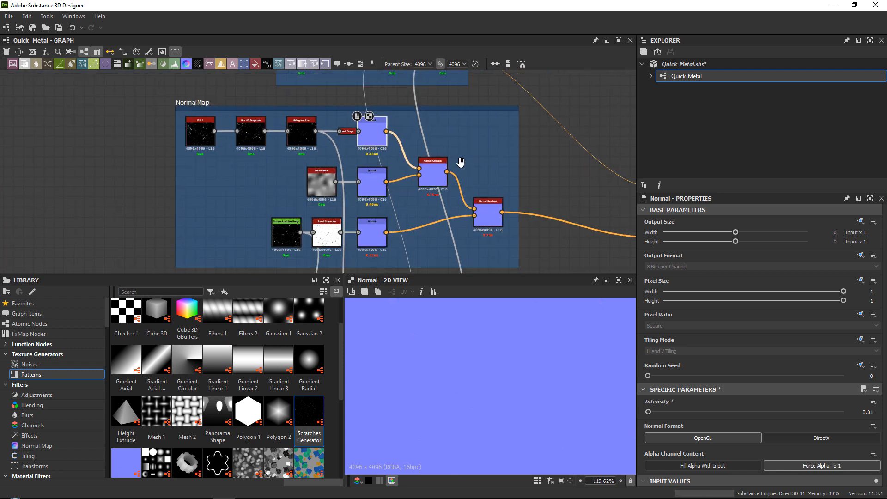
# Set the Output Color of the grayscale Uniform Color node in the Roughness_Map frame to 57.
pyautogui.moveTo(460, 163); pyautogui.dragTo(437, 156, button='middle')
pyautogui.scroll(3, 344, 194)
pyautogui.moveTo(527, 206); pyautogui.dragTo(214, 188, button='middle')
pyautogui.scroll(-3, 283, 187)
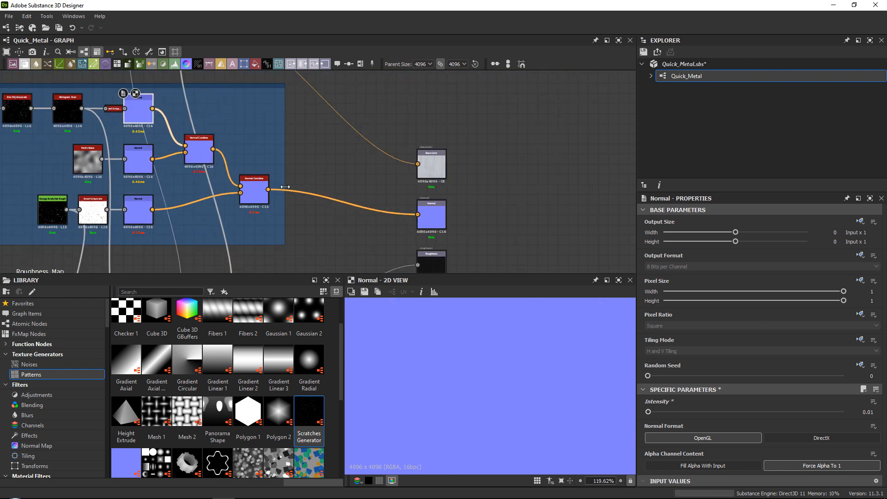
pyautogui.moveTo(229, 124); pyautogui.dragTo(301, 156, button='middle')
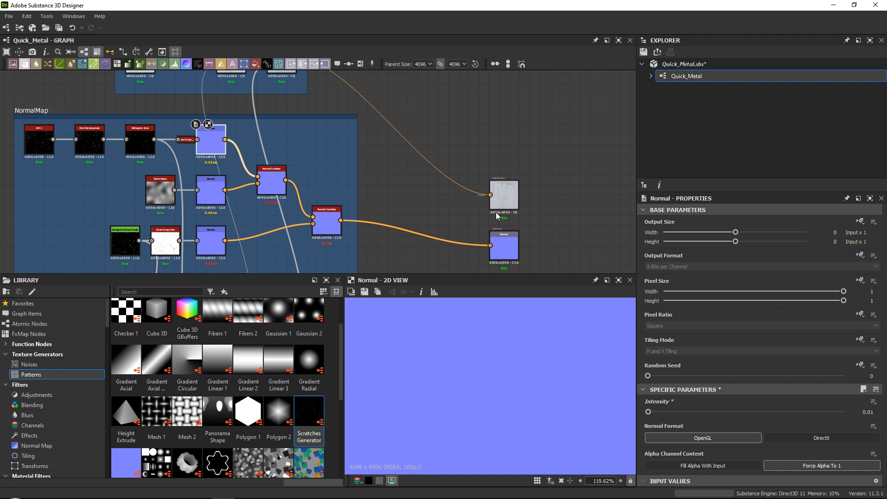
pyautogui.moveTo(402, 244); pyautogui.dragTo(587, 114, button='middle')
pyautogui.scroll(2, 241, 197)
pyautogui.click(241, 198)
pyautogui.moveTo(697, 451); pyautogui.dragTo(729, 452)
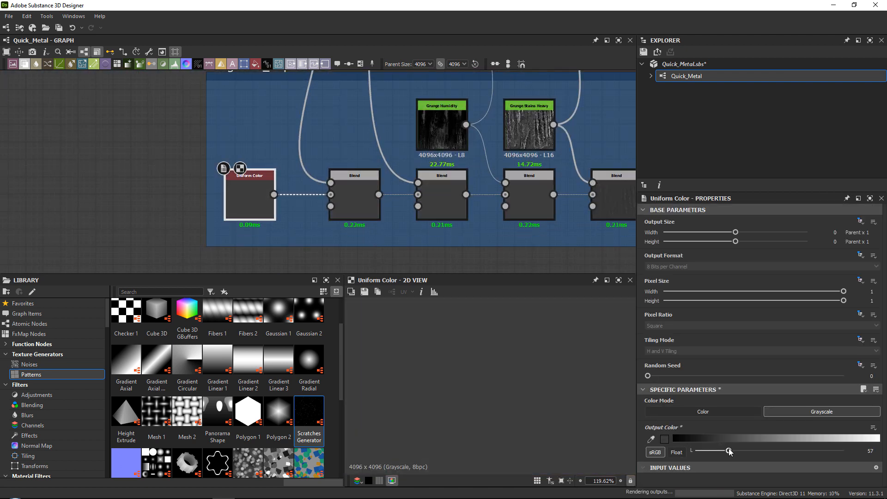
# Set the Opacity of the first Blend node in the Roughness_Map chain to 0.09 and the second to 0.14.
pyautogui.moveTo(433, 186); pyautogui.dragTo(326, 200, button='middle')
pyautogui.moveTo(248, 204); pyautogui.dragTo(241, 203)
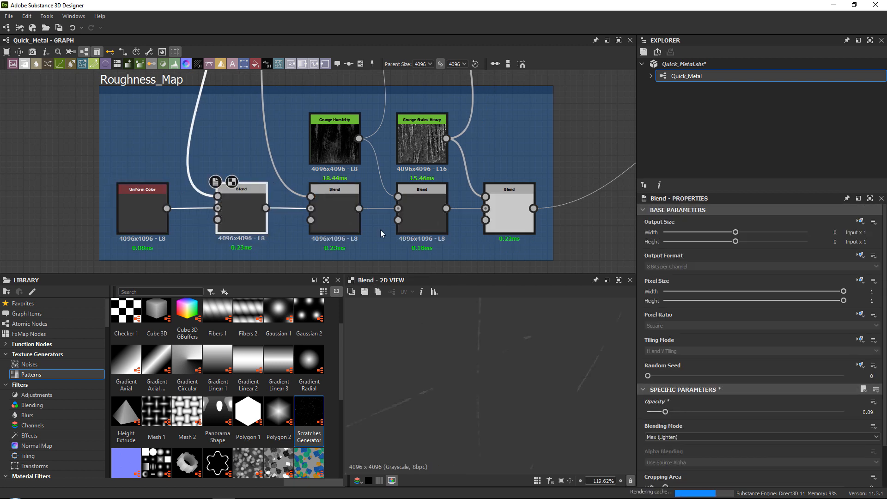
pyautogui.click(343, 212)
pyautogui.click(671, 412)
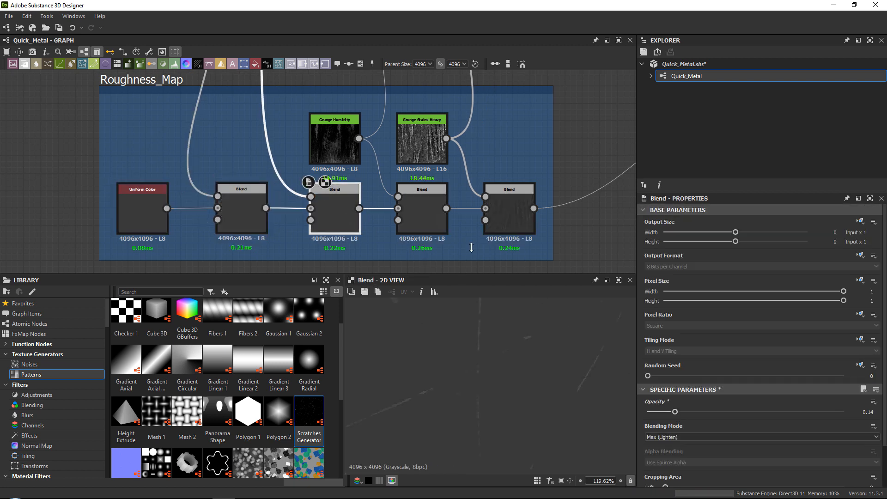
# Set the Opacity of the third Blend node in the Roughness_Map chain to 0.61 and the last one to 0.45.
pyautogui.click(415, 212)
pyautogui.click(706, 411)
pyautogui.scroll(-10, 487, 351)
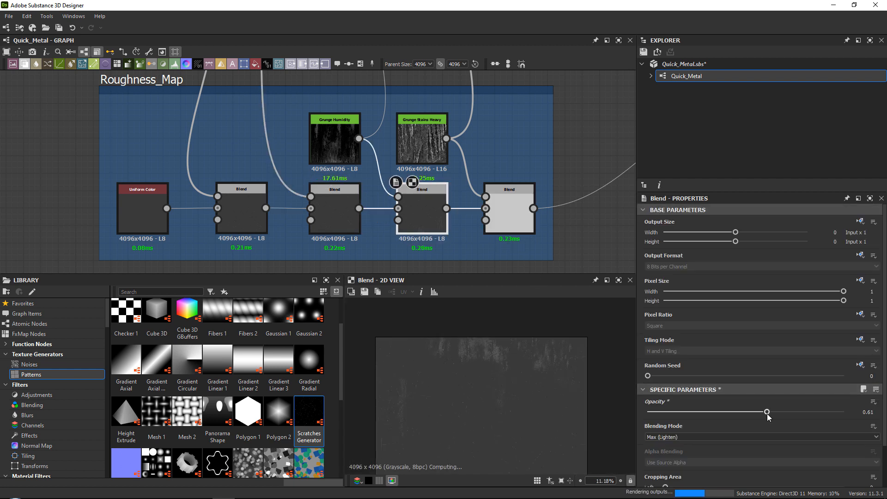
pyautogui.click(515, 224)
pyautogui.click(734, 411)
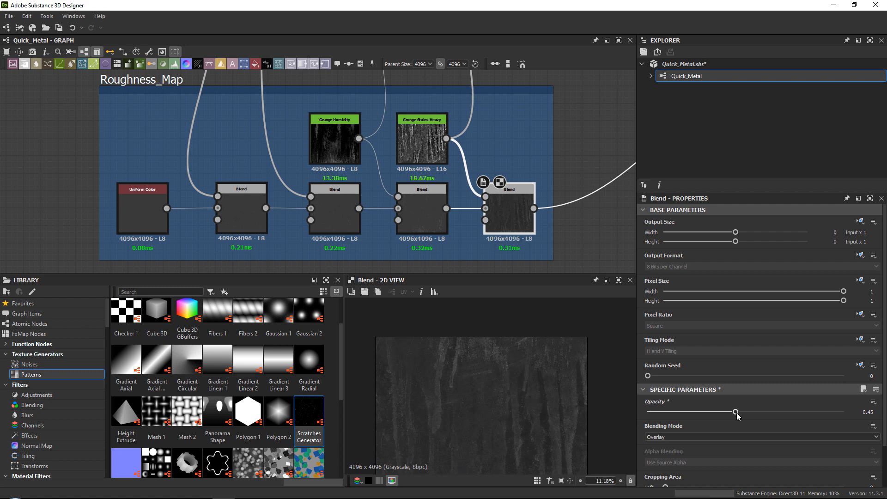
pyautogui.scroll(-1, 514, 374)
pyautogui.moveTo(555, 267); pyautogui.dragTo(506, 263, button='middle')
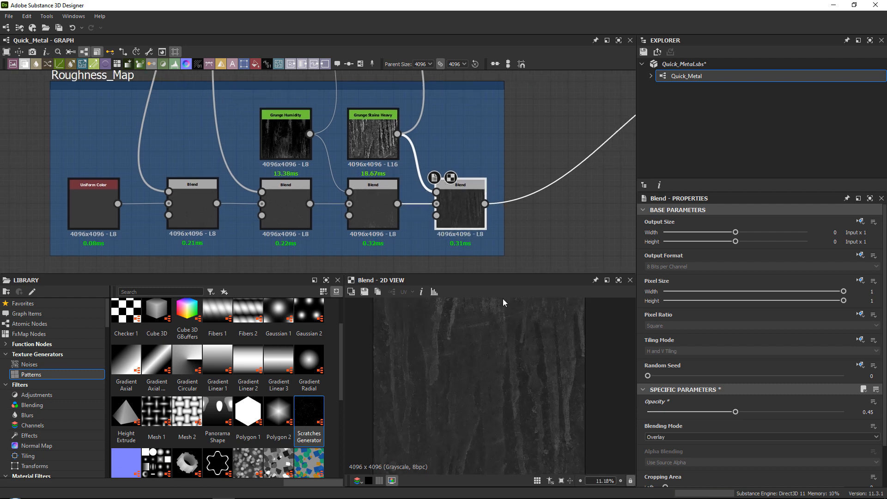
pyautogui.scroll(2, 479, 368)
pyautogui.scroll(-1, 555, 394)
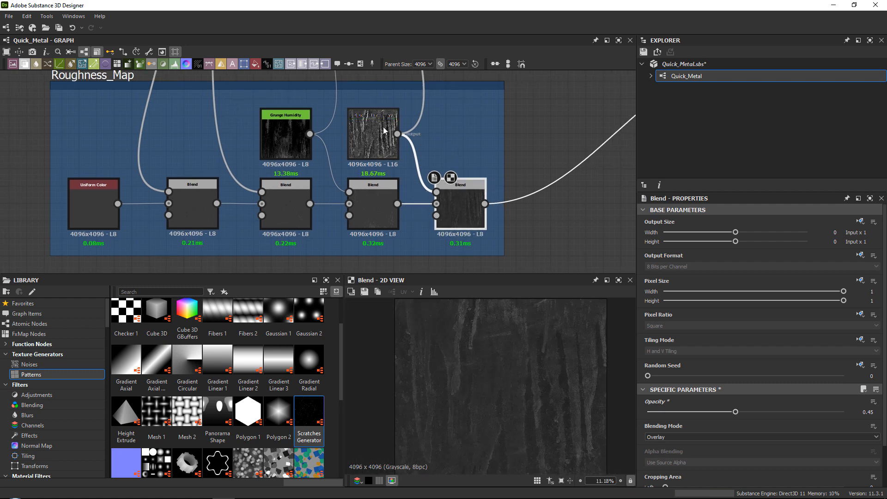
pyautogui.scroll(2, 388, 129)
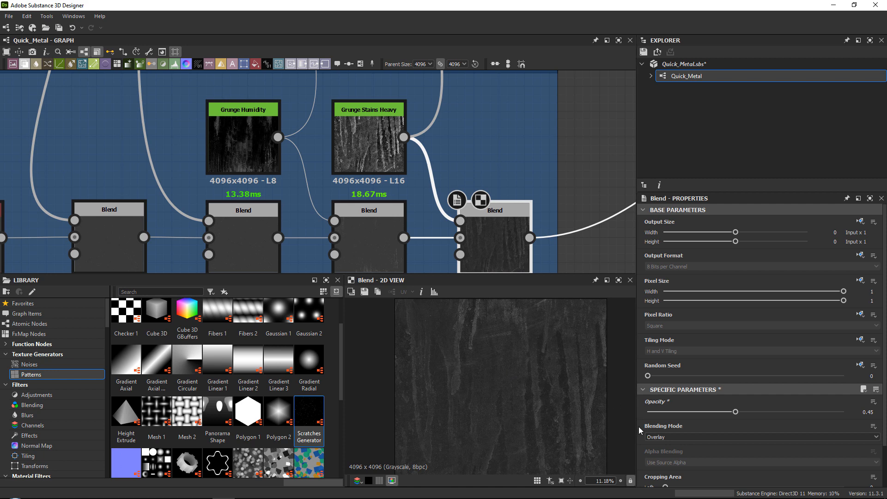
# Compare Overlay with Soft Light on the last roughness Blend node, keeping Soft Light, and set its Opacity to 0.4.
pyautogui.click(94, 231)
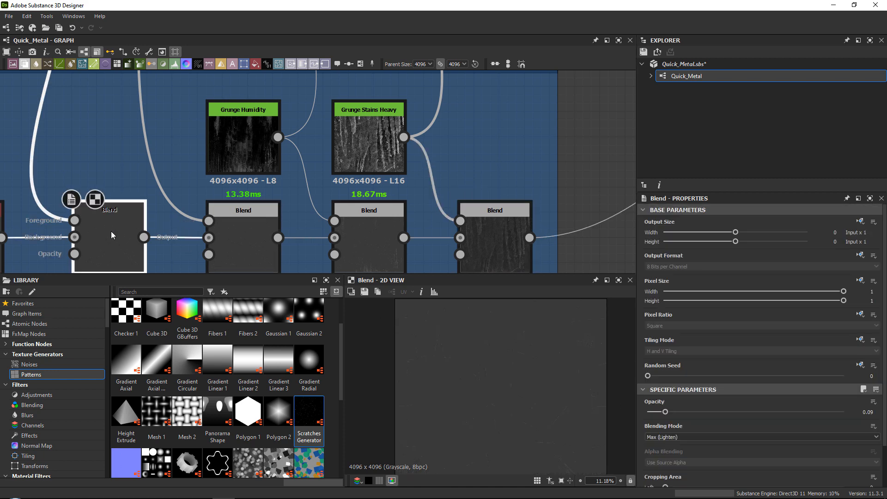
pyautogui.click(389, 237)
pyautogui.click(506, 236)
pyautogui.scroll(2, 530, 369)
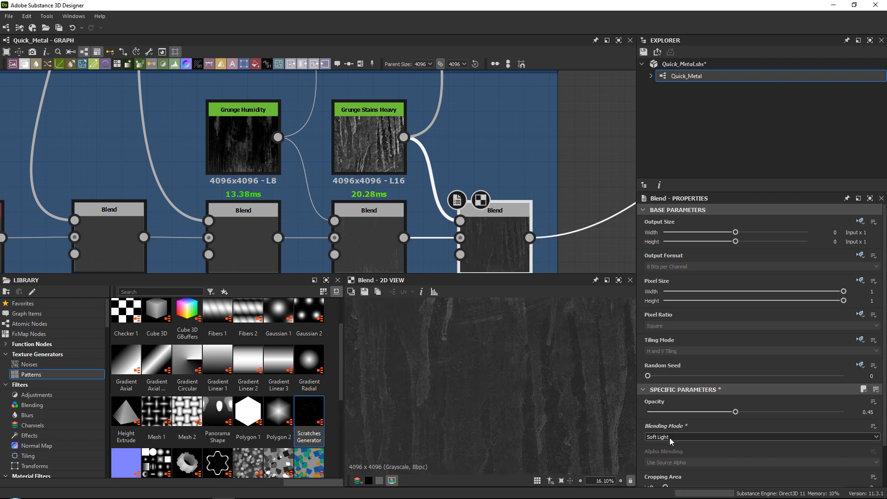
pyautogui.scroll(-1, 669, 437)
pyautogui.scroll(-1, 669, 437)
pyautogui.click(669, 437)
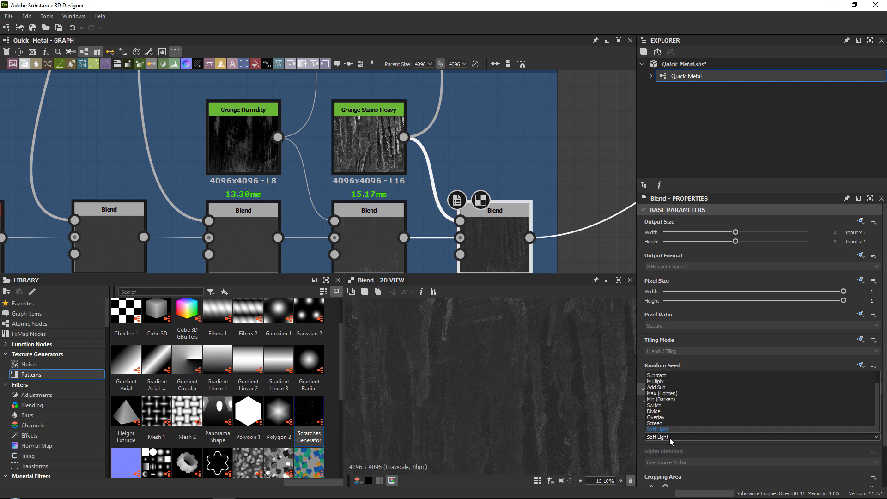
pyautogui.click(669, 415)
pyautogui.click(667, 437)
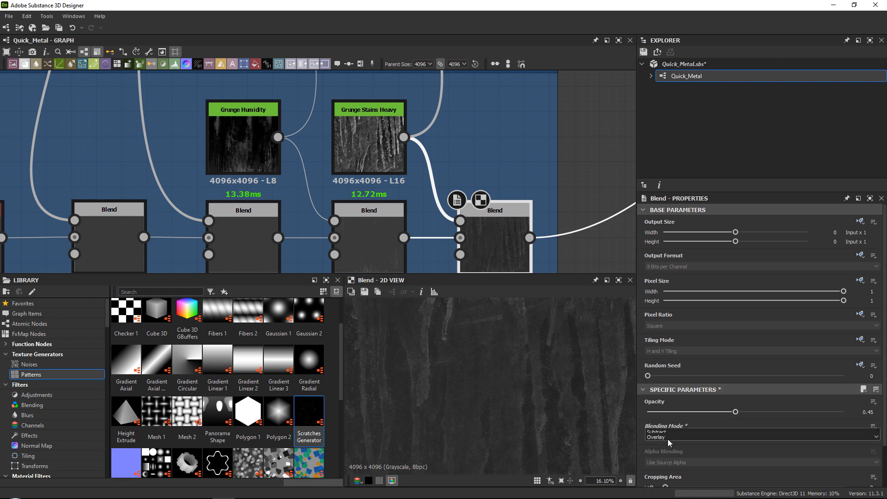
pyautogui.click(667, 434)
pyautogui.scroll(-3, 596, 402)
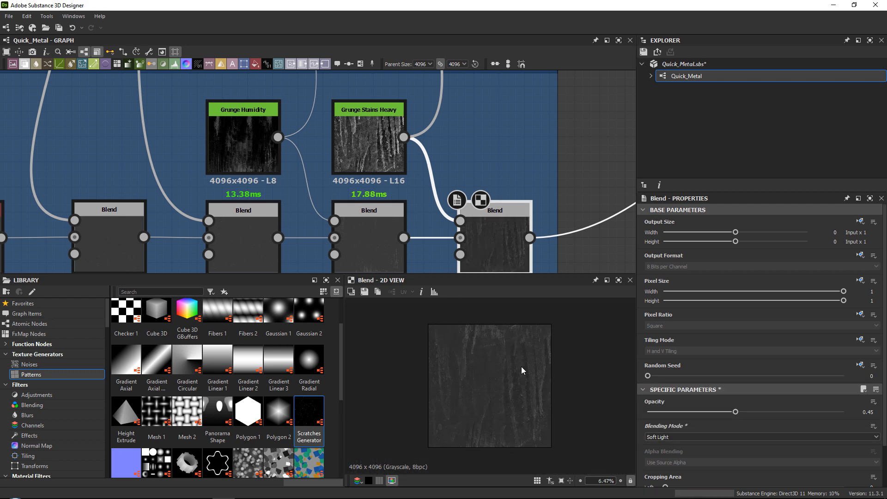
pyautogui.moveTo(735, 412); pyautogui.dragTo(725, 412)
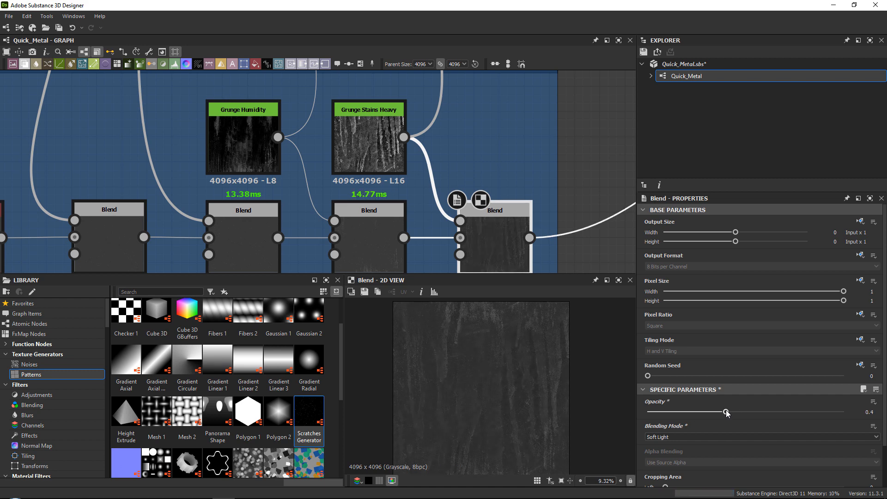
# Enlarge the Roughness_Map frame and reposition its nodes to make room between Grunge Stains Heavy and the last Blend node.
pyautogui.moveTo(407, 160); pyautogui.dragTo(335, 173, button='middle')
pyautogui.moveTo(317, 160); pyautogui.dragTo(308, 160)
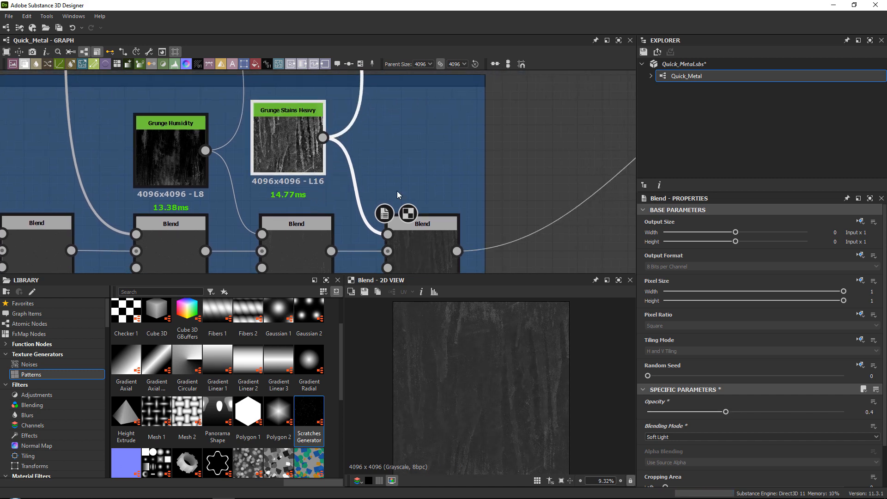
pyautogui.scroll(-2, 416, 212)
pyautogui.moveTo(421, 221); pyautogui.dragTo(502, 267)
pyautogui.scroll(-2, 120, 210)
pyautogui.moveTo(120, 210); pyautogui.dragTo(223, 210, button='middle')
pyautogui.moveTo(413, 162); pyautogui.dragTo(426, 193)
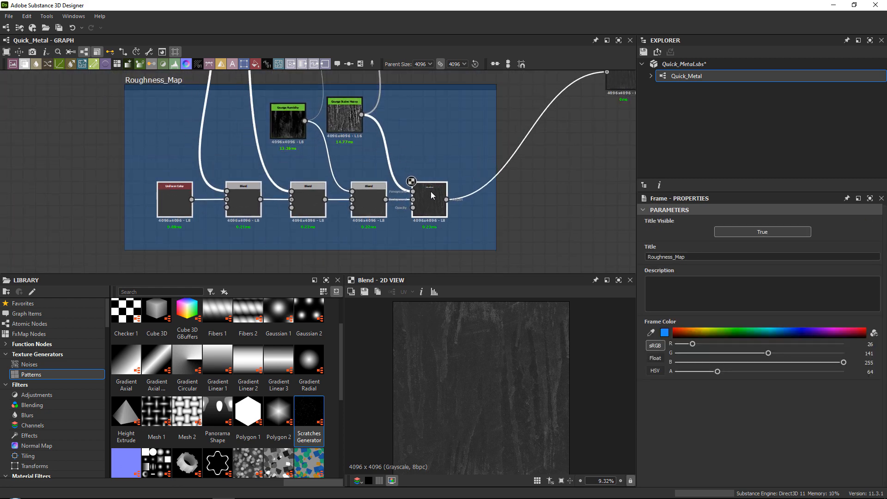
# Insert a Histogram Range node between Grunge Stains Heavy and the last Blend node of the Roughness_Map chain.
pyautogui.press('space')
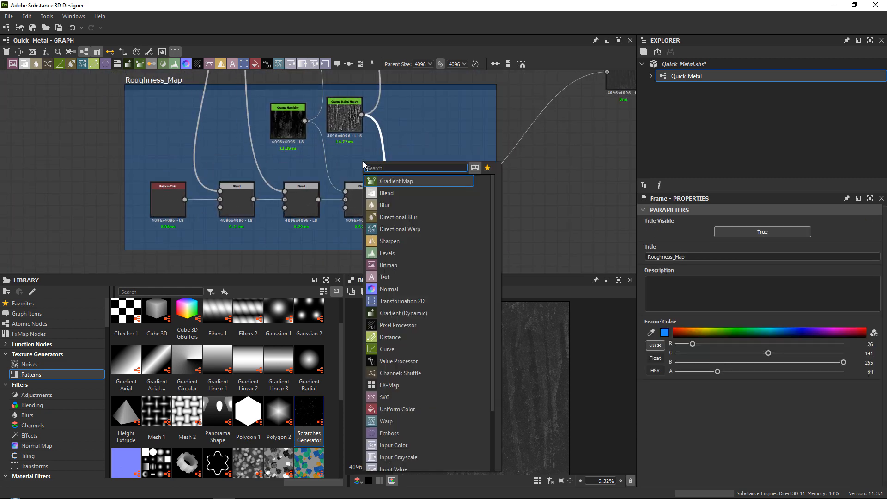
pyautogui.write('his')
pyautogui.press('Return')
pyautogui.scroll(4, 369, 156)
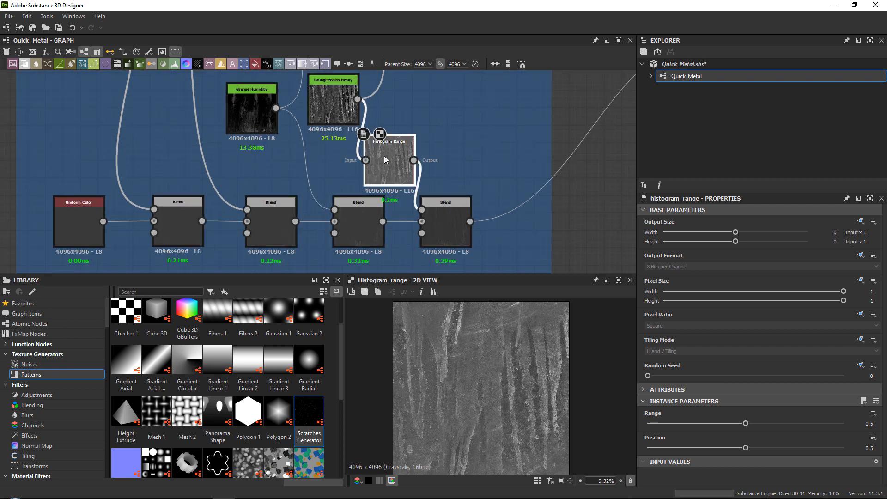
# Adjust the Histogram Range node's parameters while previewing the last roughness Blend node in the 2D view.
pyautogui.doubleClick(461, 225)
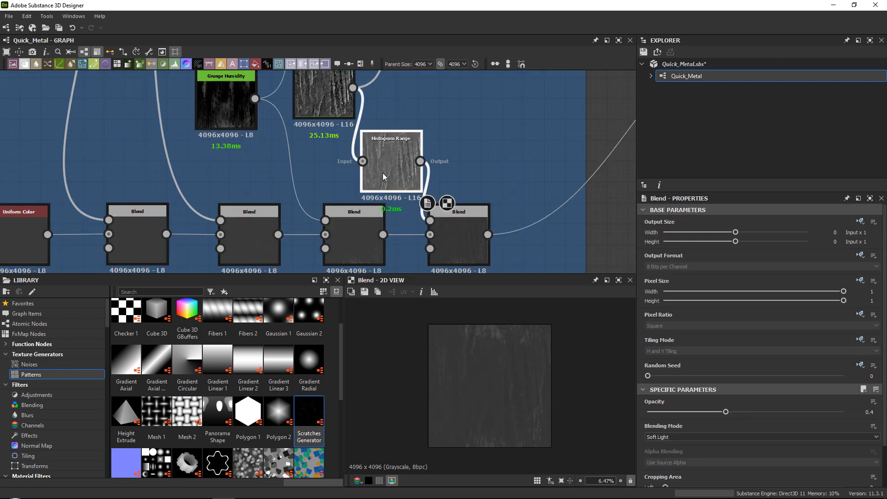
pyautogui.click(382, 173)
pyautogui.click(470, 235)
pyautogui.click(408, 179)
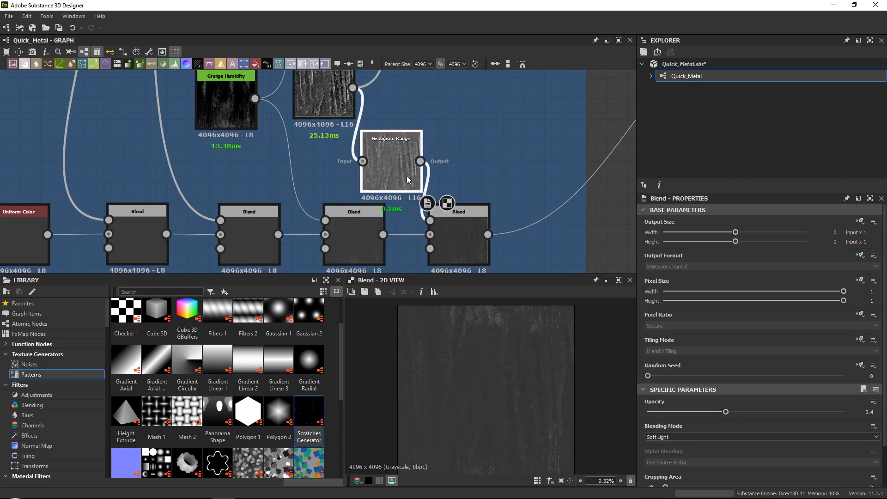
pyautogui.scroll(-1, 499, 331)
pyautogui.moveTo(744, 420); pyautogui.dragTo(773, 447)
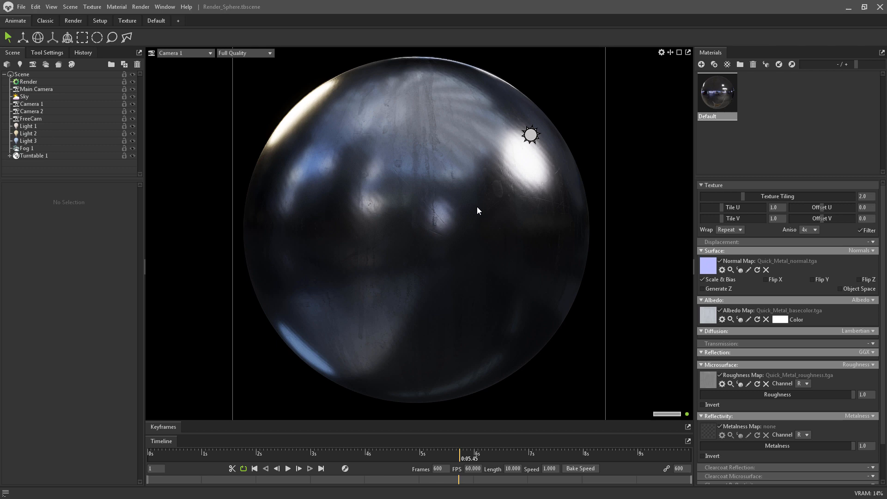
# Check the Default material's Albedo color in Marmoset Toolbag, keeping it at ffffff.
pyautogui.click(780, 319)
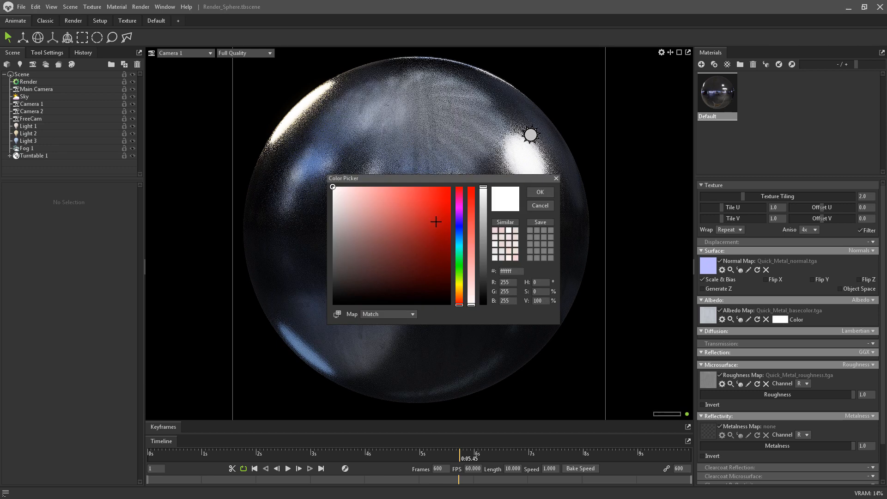
pyautogui.click(544, 189)
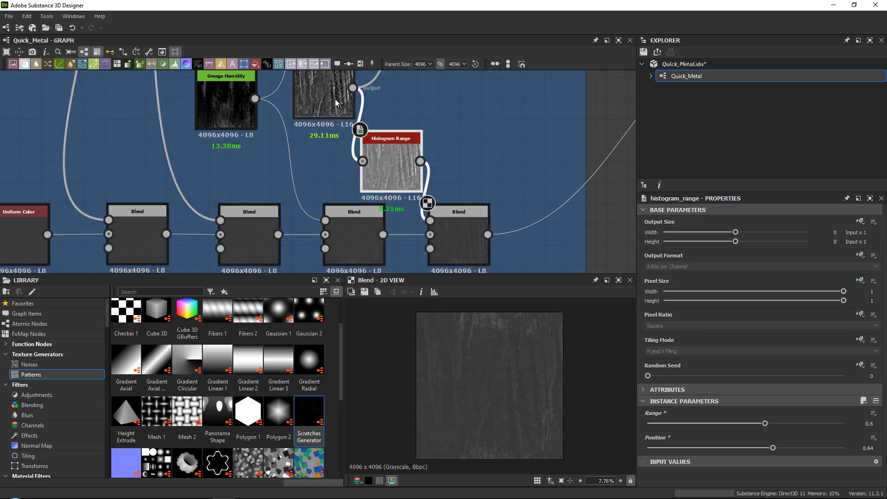
# Switch back to Substance 3D Designer and lighten the BaseColor frame's light Uniform Color node to RGB 219, 225, 233.
pyautogui.scroll(-5, 319, 171)
pyautogui.moveTo(369, 204); pyautogui.dragTo(352, 228, button='middle')
pyautogui.scroll(3, 287, 163)
pyautogui.click(264, 184)
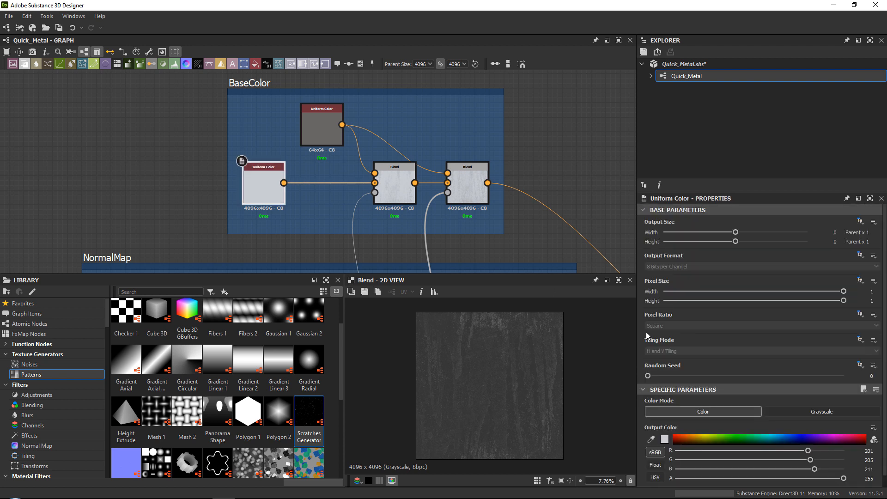
pyautogui.click(664, 440)
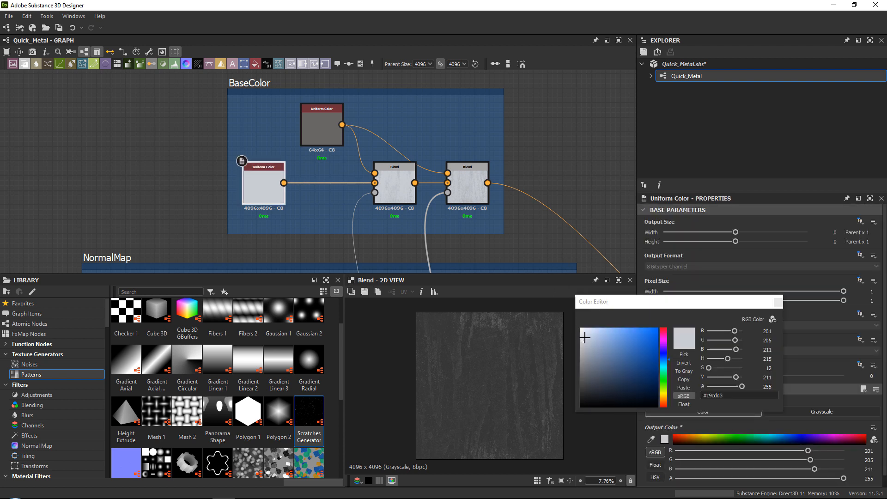
pyautogui.click(584, 333)
pyautogui.click(778, 302)
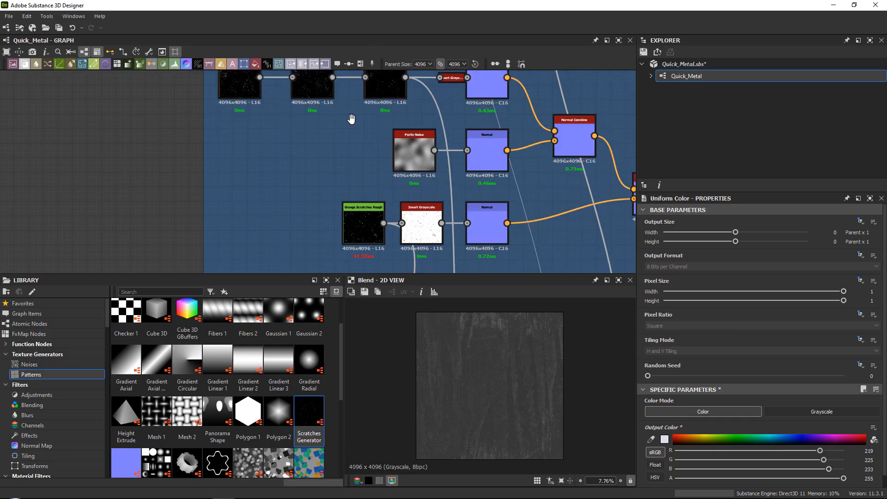
# Set the Intensity of the upper Normal node in the NormalMap frame to 0.02.
pyautogui.moveTo(353, 119); pyautogui.dragTo(246, 167, button='middle')
pyautogui.click(368, 120)
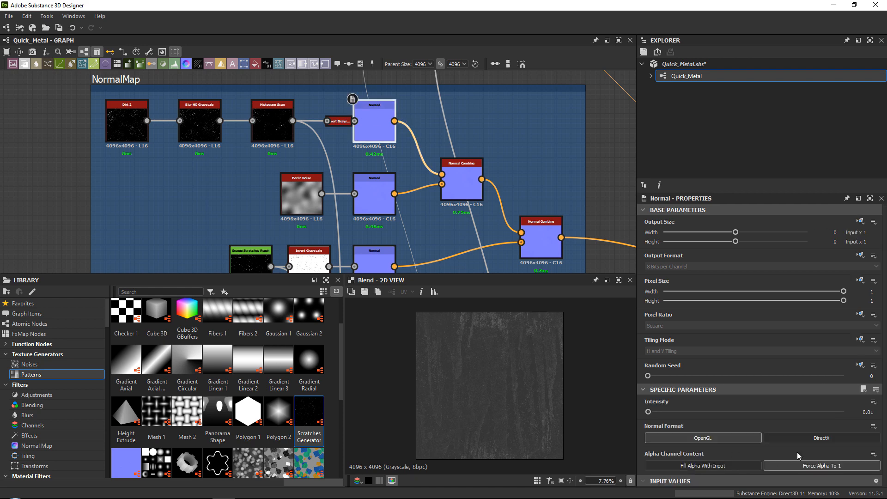
pyautogui.click(871, 412)
pyautogui.write('2')
pyautogui.press('Return')
pyautogui.scroll(-4, 457, 133)
pyautogui.moveTo(565, 204); pyautogui.dragTo(401, 165, button='middle')
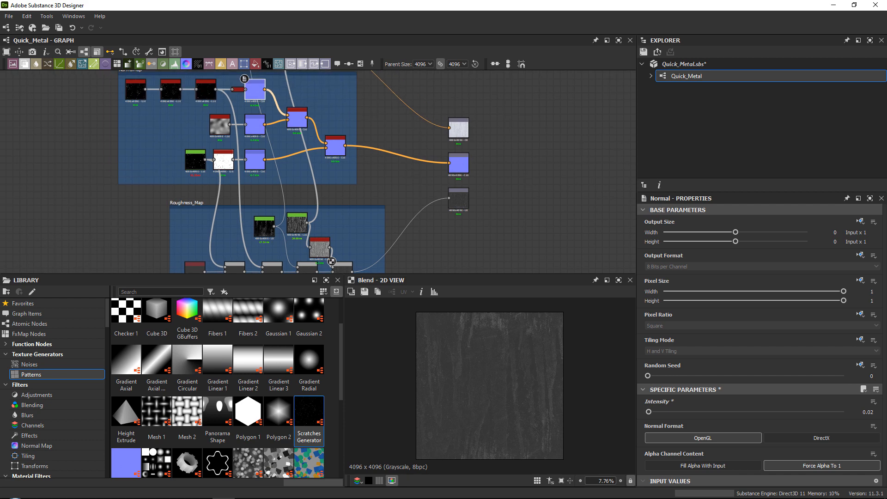
# Switch to Marmoset Toolbag and turn off Use Ray Tracing in the Render object's lighting settings.
pyautogui.hotkey('alt', 'Tab')
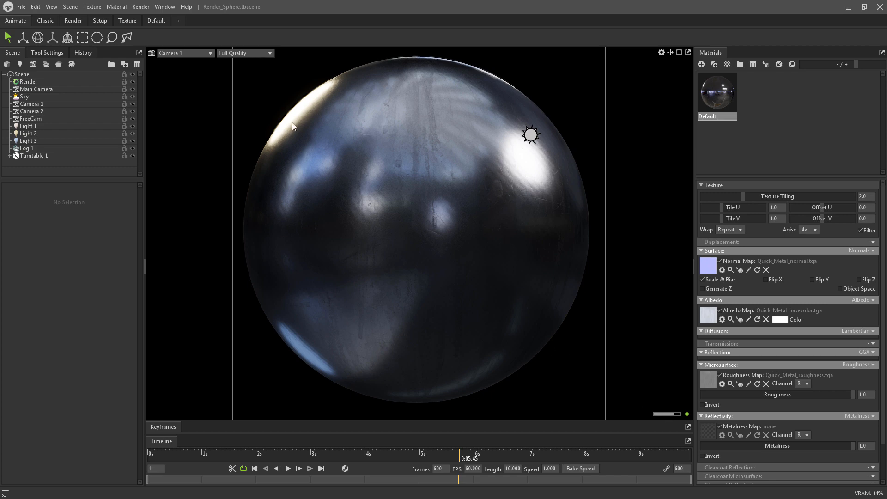
pyautogui.click(38, 82)
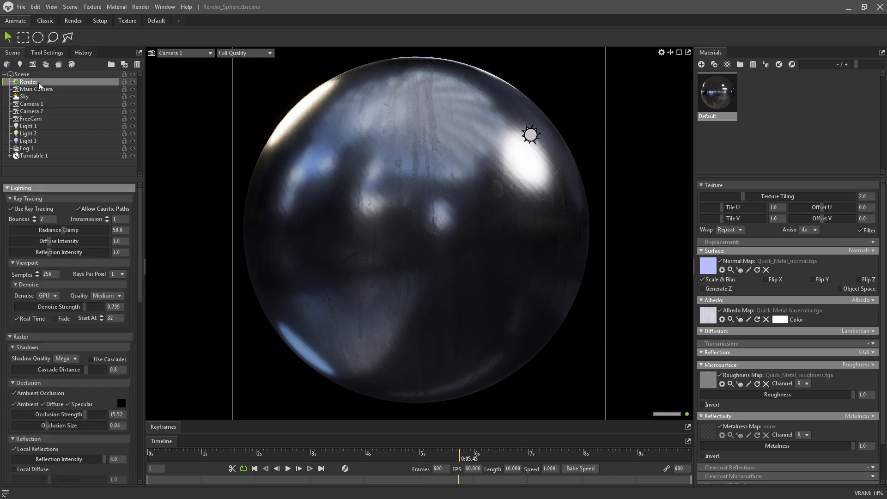
pyautogui.click(26, 209)
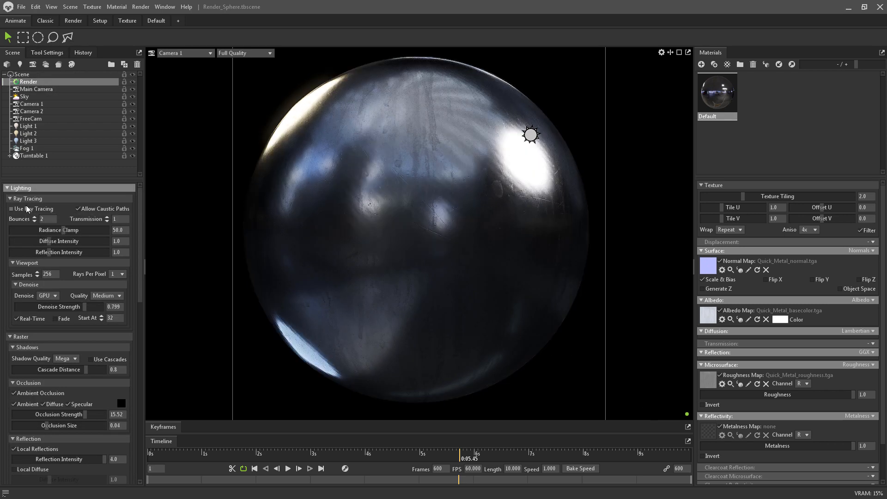
# Turn Use Ray Tracing back on in the Render object's lighting settings.
pyautogui.click(25, 209)
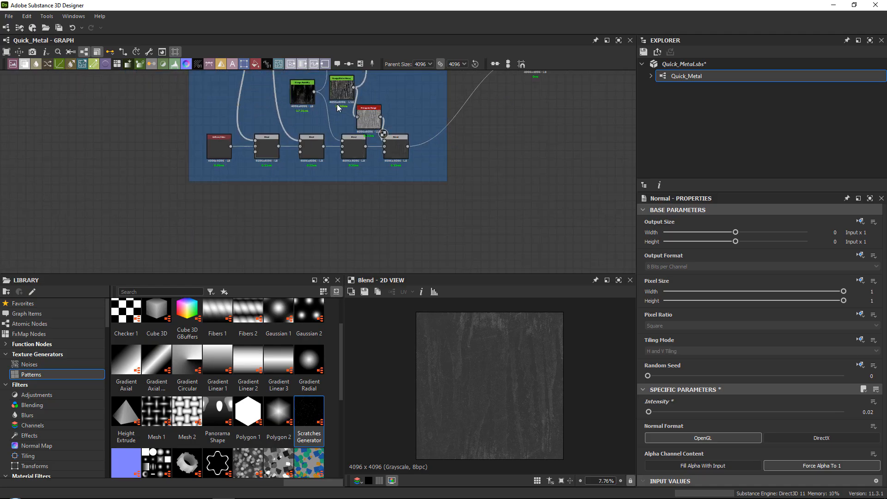
# Switch to Substance 3D Designer and set the Roughness_Map Blend fed by Grunge Humidity to Screen mode with Opacity 0.45.
pyautogui.scroll(3, 367, 190)
pyautogui.click(367, 190)
pyautogui.scroll(2, 562, 362)
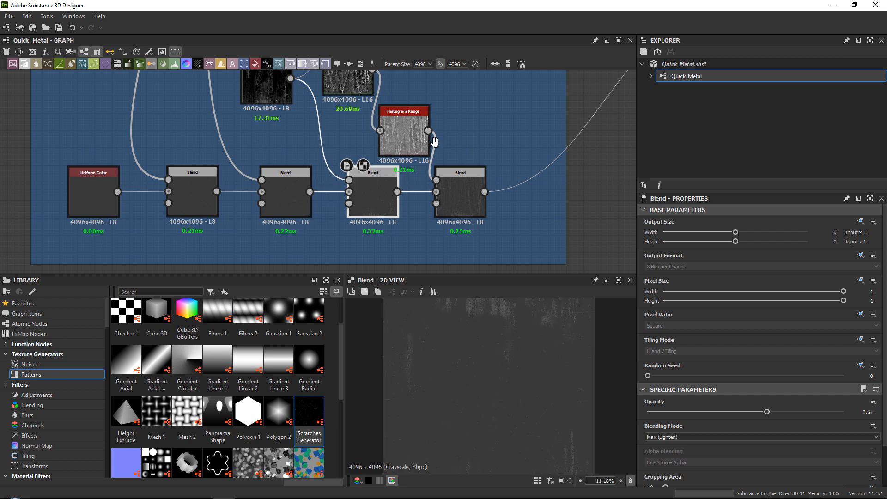
pyautogui.moveTo(258, 80); pyautogui.dragTo(261, 148, button='middle')
pyautogui.doubleClick(260, 146)
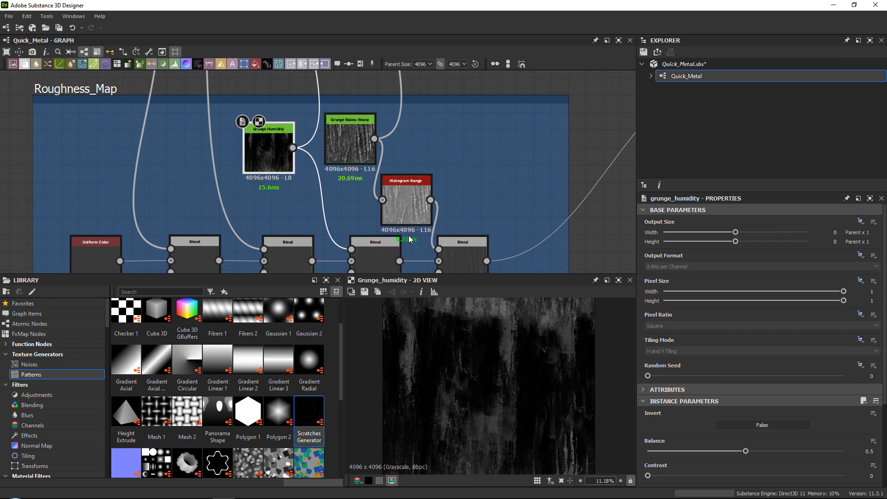
pyautogui.doubleClick(385, 246)
pyautogui.click(252, 154)
pyautogui.click(377, 253)
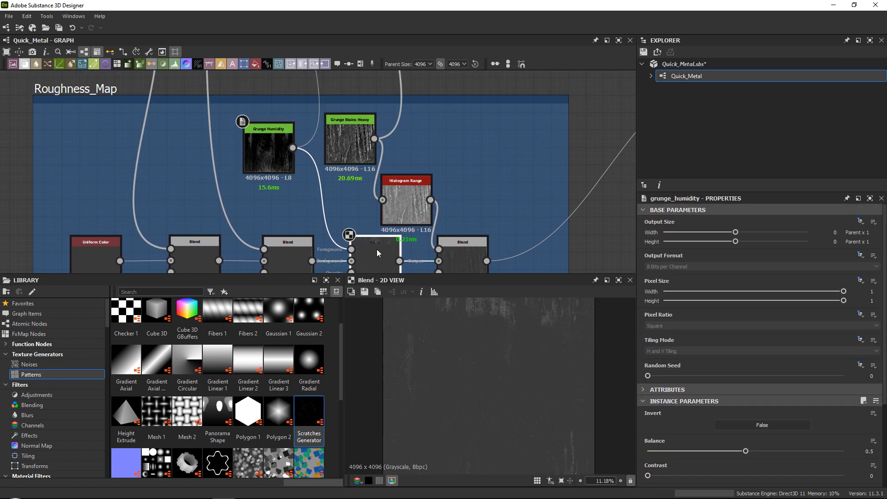
pyautogui.click(670, 436)
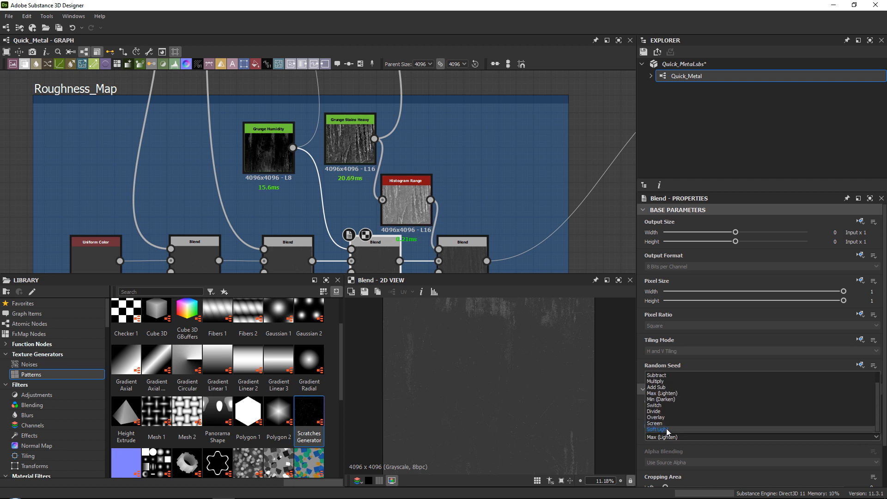
pyautogui.click(667, 430)
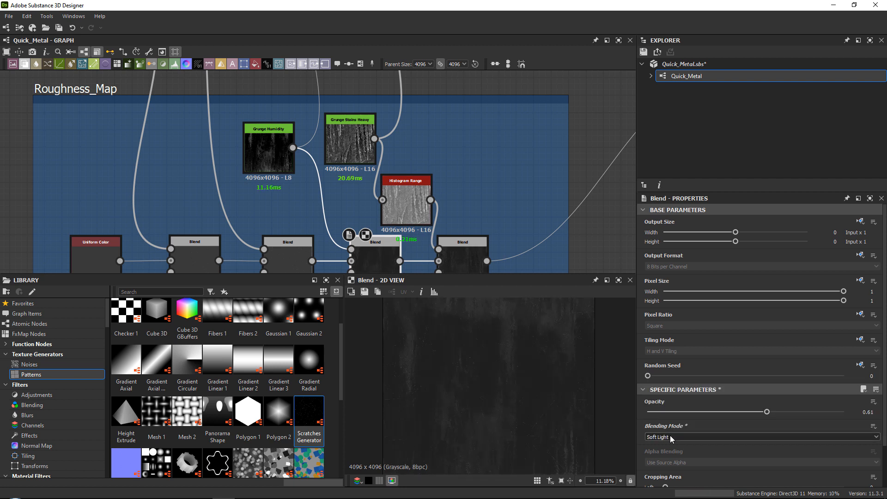
pyautogui.scroll(1, 670, 435)
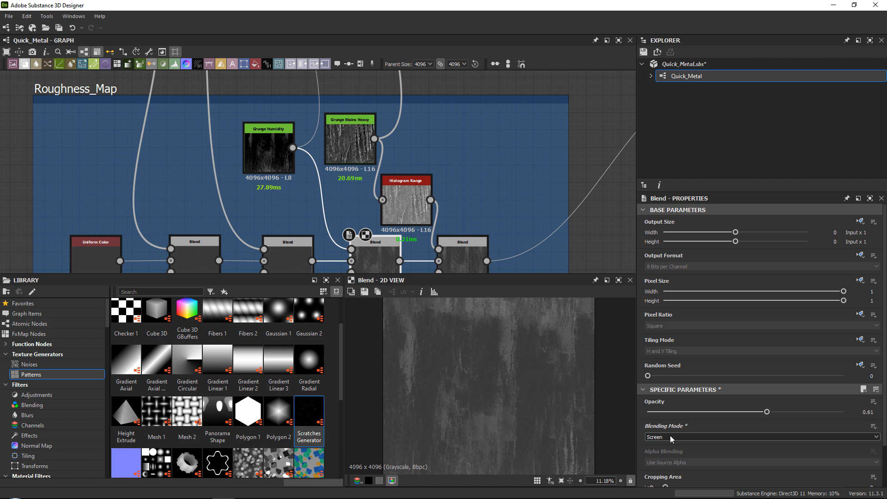
pyautogui.moveTo(665, 411); pyautogui.dragTo(704, 411)
pyautogui.moveTo(557, 212); pyautogui.dragTo(492, 210, button='middle')
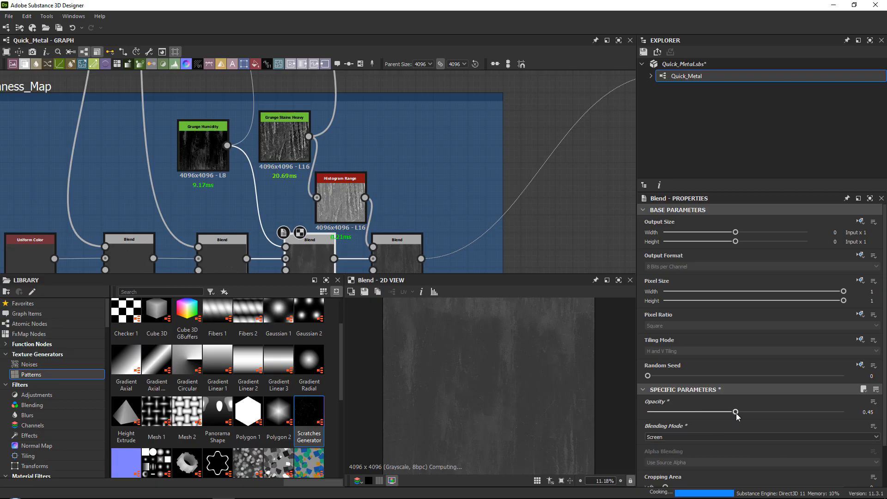
# Switch to Marmoset Toolbag and compare the rendered sphere with the board of metal reference images.
pyautogui.click(391, 257)
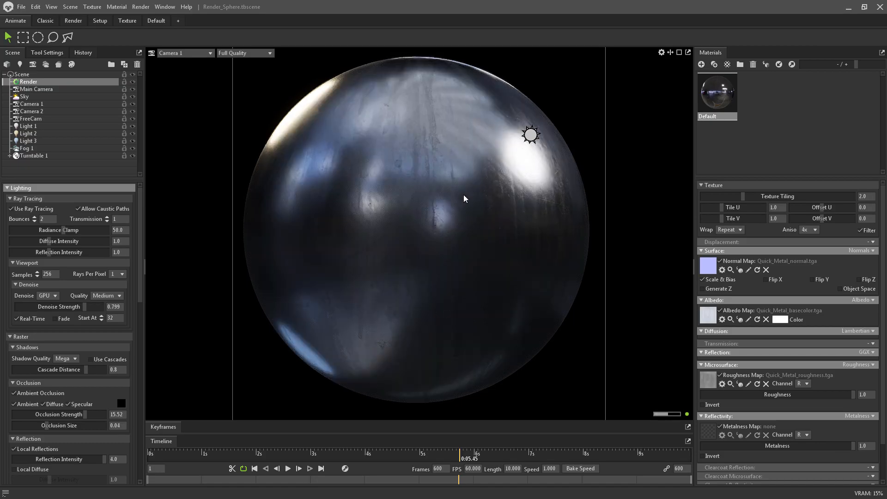
pyautogui.moveTo(886, 115); pyautogui.dragTo(384, 144, button='right')
pyautogui.scroll(-8, 319, 166)
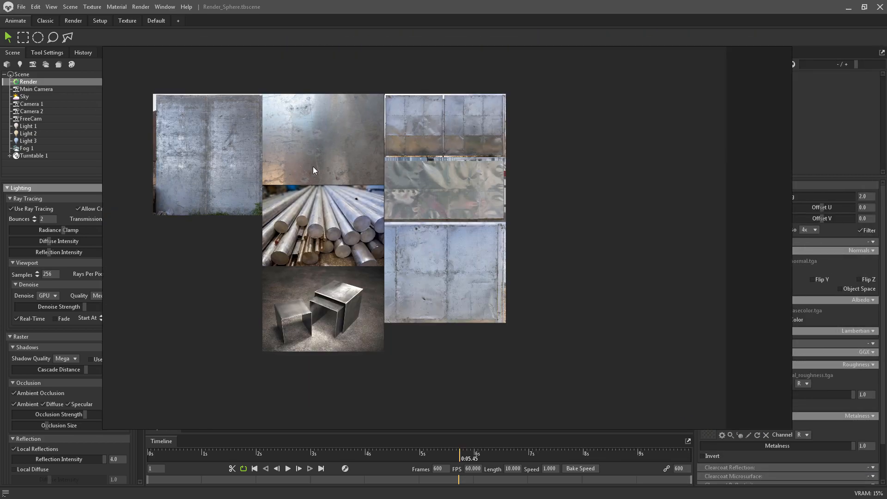
pyautogui.scroll(5, 295, 170)
pyautogui.moveTo(389, 186); pyautogui.dragTo(886, 189, button='right')
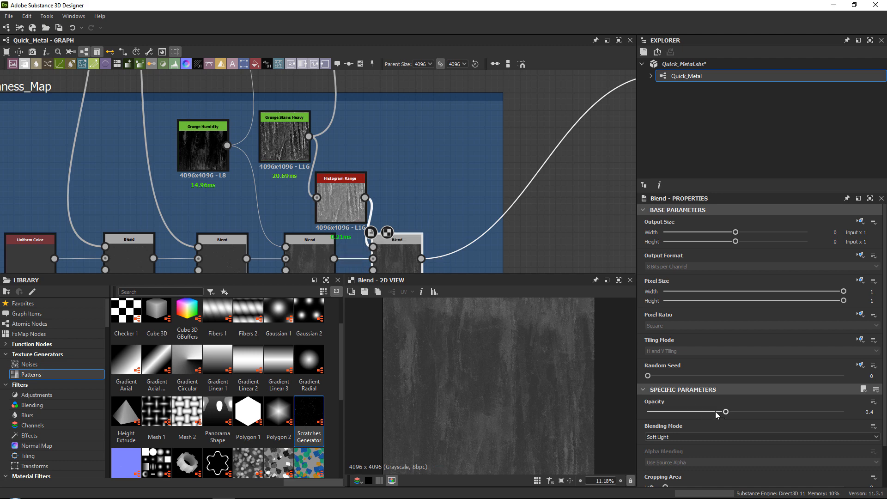
# Back in Substance 3D Designer, lower the last Roughness_Map Blend's Opacity to 0.23 and move it away from the Histogram Range node.
pyautogui.moveTo(726, 412); pyautogui.dragTo(693, 412)
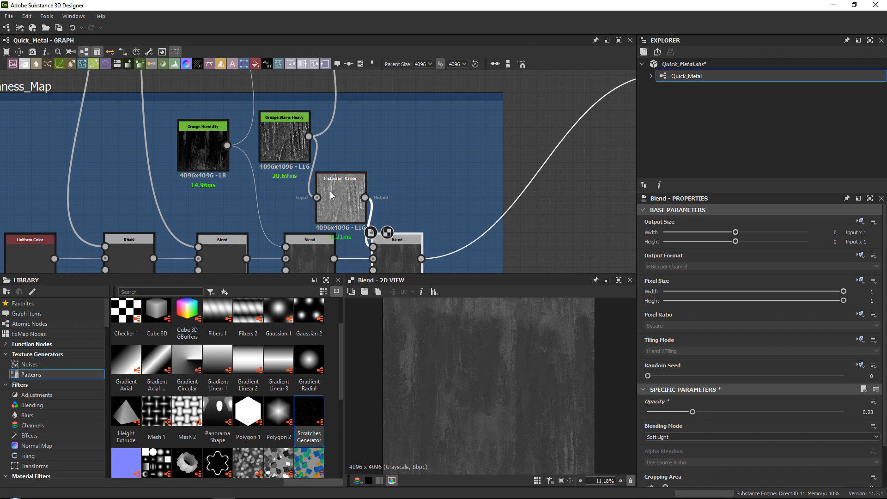
pyautogui.scroll(1, 342, 193)
pyautogui.moveTo(397, 218); pyautogui.dragTo(347, 138, button='middle')
pyautogui.moveTo(356, 178); pyautogui.dragTo(408, 200)
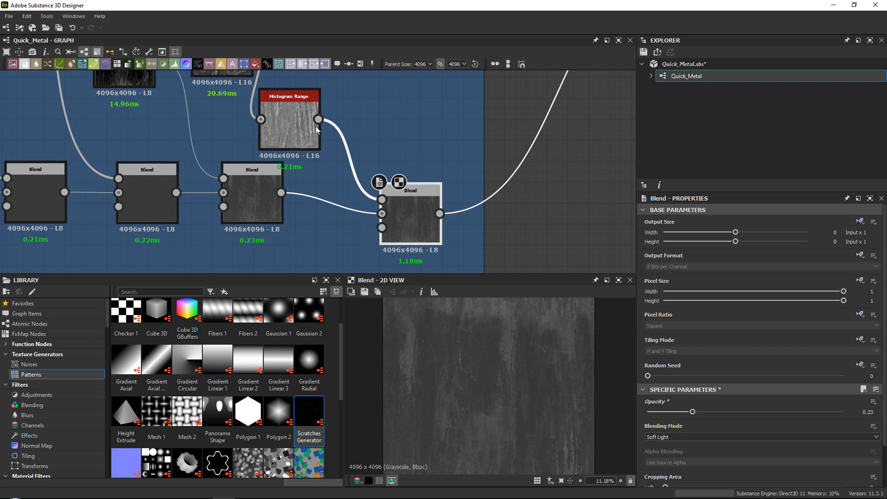
# Insert a Blur HQ Grayscale node between the Histogram Range and the last Blend, and place it beside the Histogram Range.
pyautogui.scroll(2, 302, 120)
pyautogui.moveTo(290, 117); pyautogui.dragTo(268, 102)
pyautogui.click(367, 154)
pyautogui.press('space')
pyautogui.write('blur')
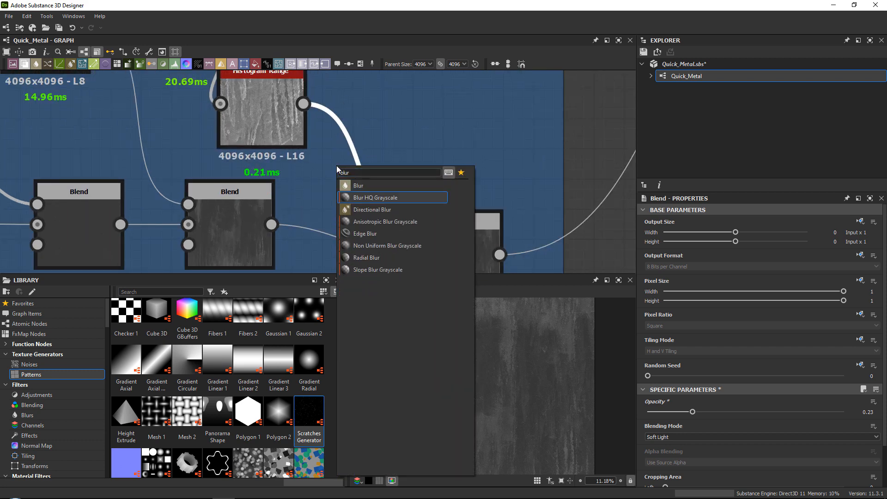
pyautogui.press('Return')
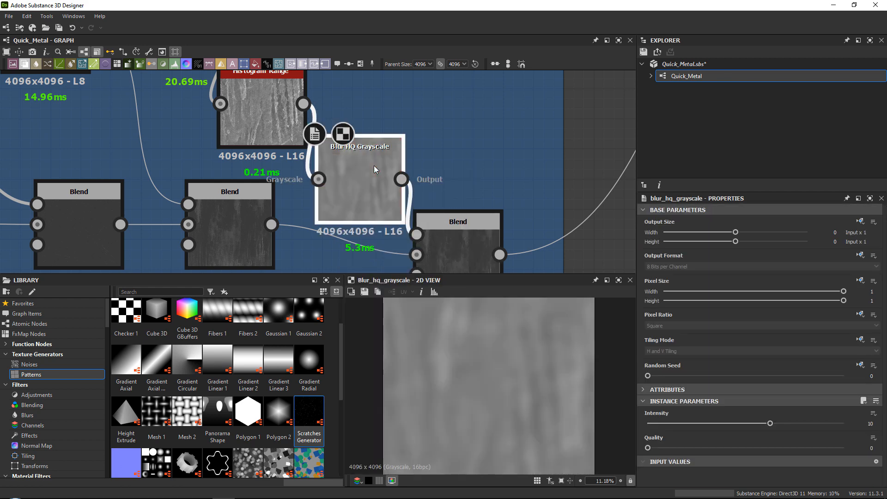
pyautogui.moveTo(373, 166); pyautogui.dragTo(381, 120)
# Set the Intensity of the Blur HQ Grayscale node to 0.1, checking the blurred detail up close.
pyautogui.click(251, 85)
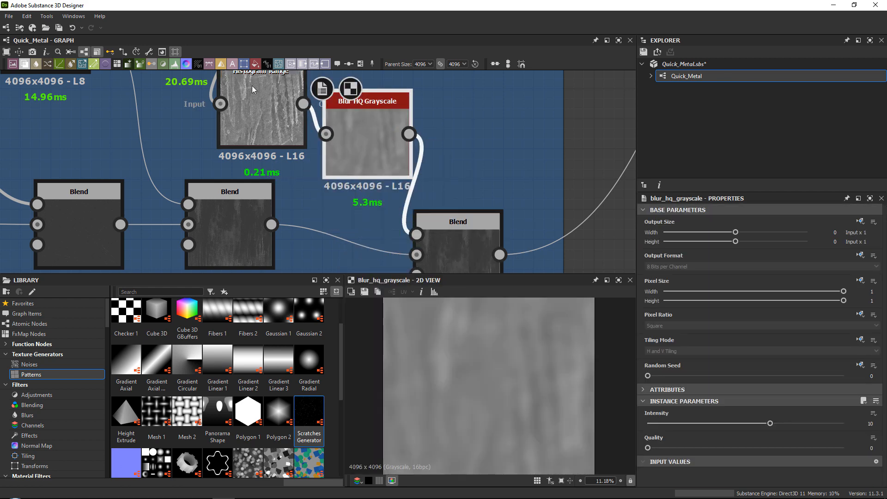
pyautogui.click(376, 134)
pyautogui.moveTo(654, 427); pyautogui.dragTo(629, 424)
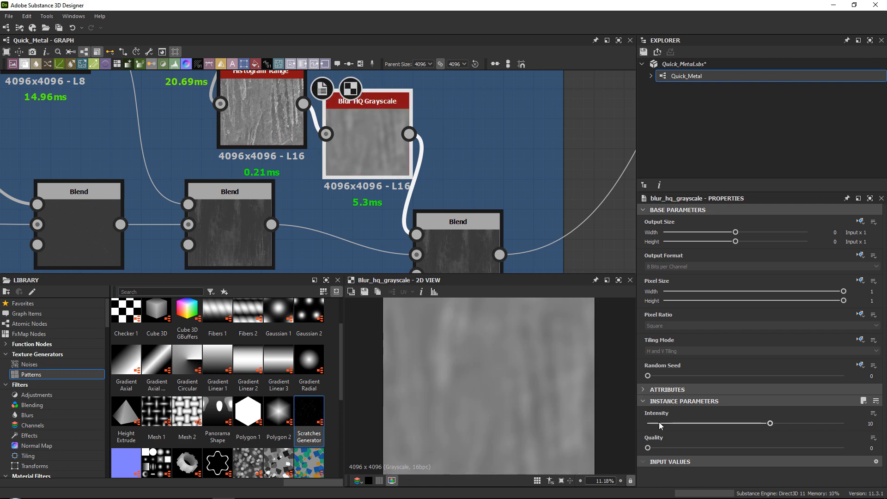
pyautogui.scroll(3, 568, 356)
pyautogui.scroll(6, 569, 355)
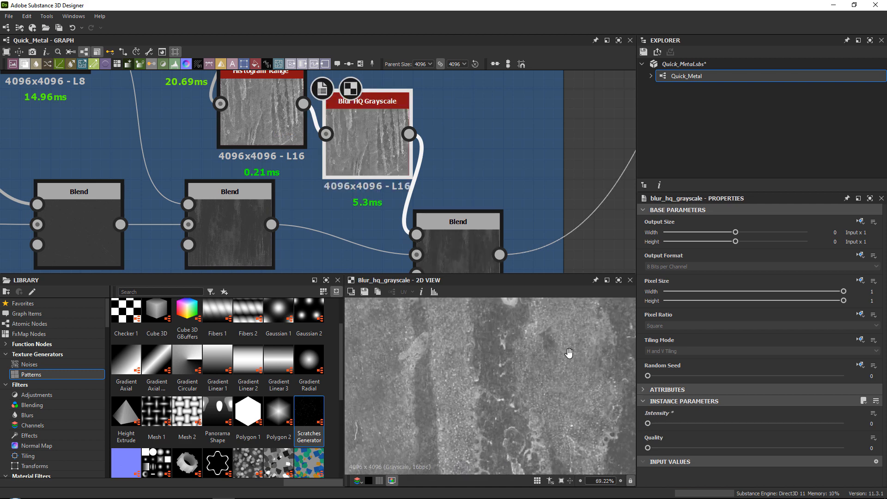
pyautogui.moveTo(650, 423); pyautogui.dragTo(652, 424)
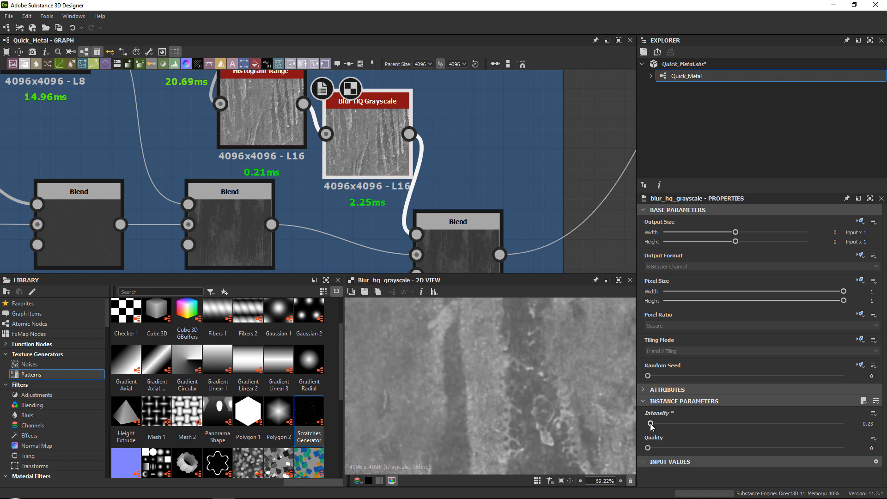
pyautogui.doubleClick(861, 423)
pyautogui.write('0.1')
pyautogui.press('Return')
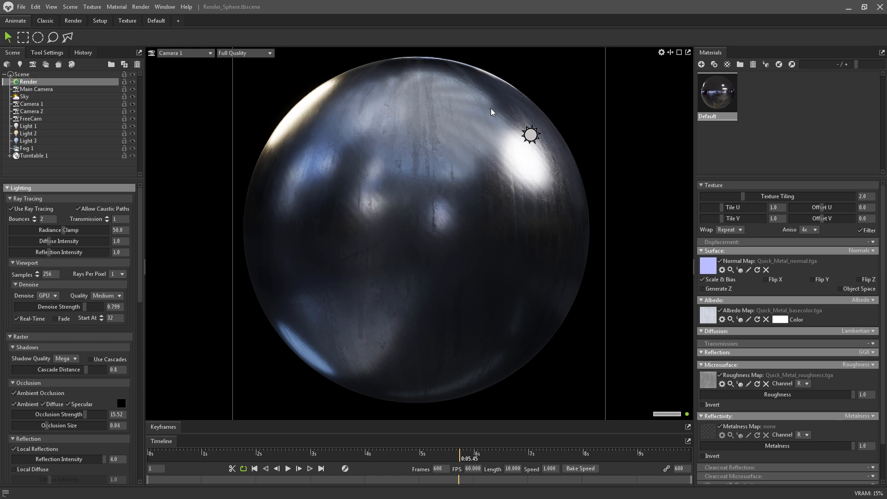
# Switch to Marmoset Toolbag, select Light 1 and rotate the sky lighting around the sphere to about -212 degrees.
pyautogui.click(546, 136)
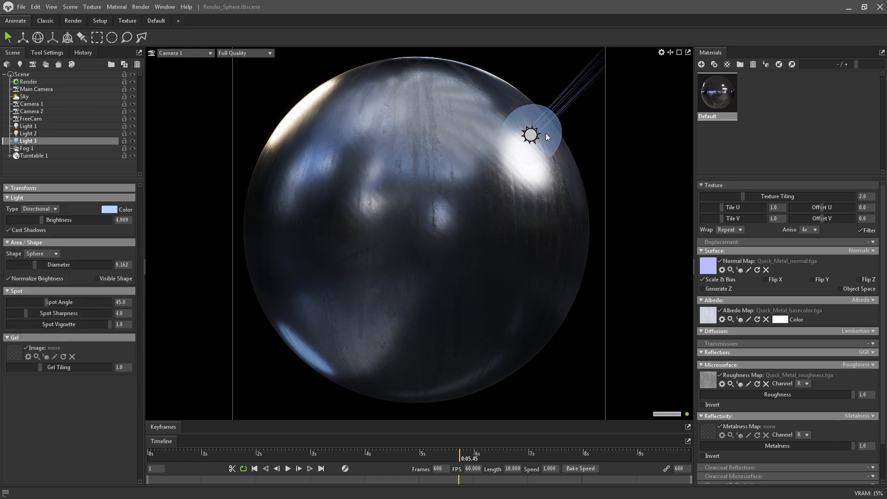
pyautogui.click(27, 125)
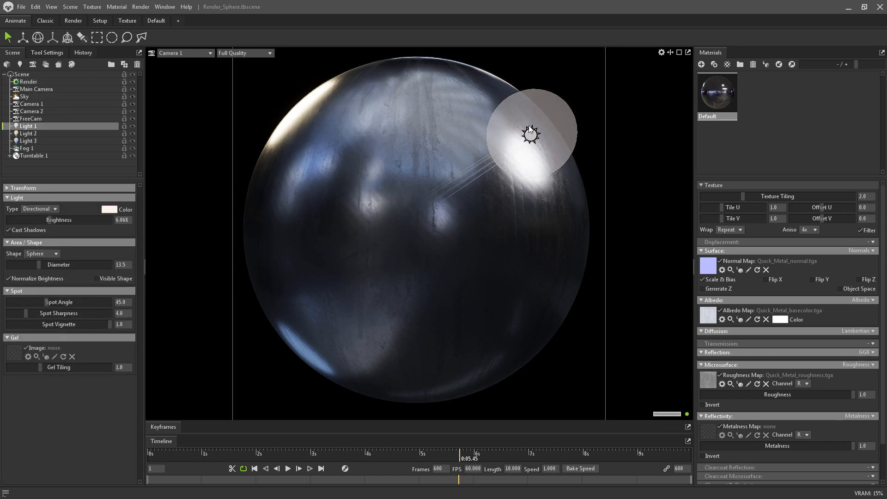
pyautogui.keyDown('shift'); pyautogui.moveTo(501, 196); pyautogui.dragTo(490, 209); pyautogui.keyUp('shift')
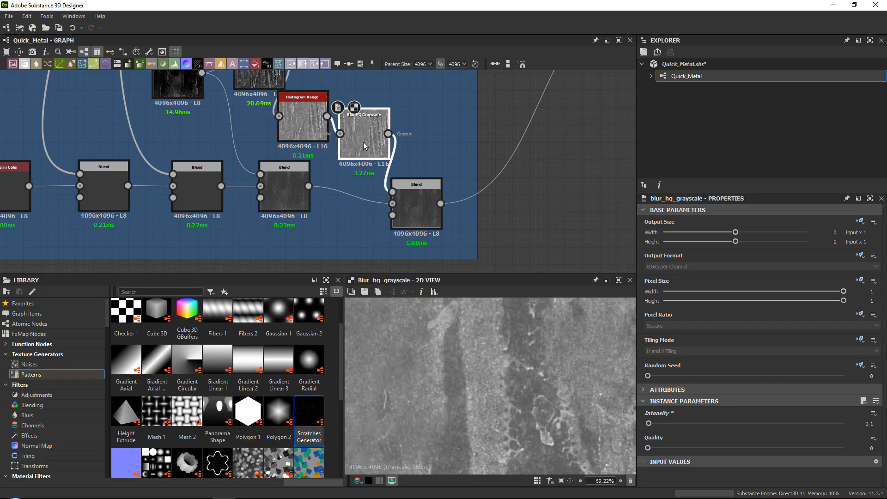
# Switch to Substance 3D Designer and tidy the Roughness_Map frame by lining up the last Blend and spacing out the histogram, blur and grunge nodes.
pyautogui.scroll(-3, 352, 162)
pyautogui.moveTo(361, 158); pyautogui.dragTo(365, 183, button='middle')
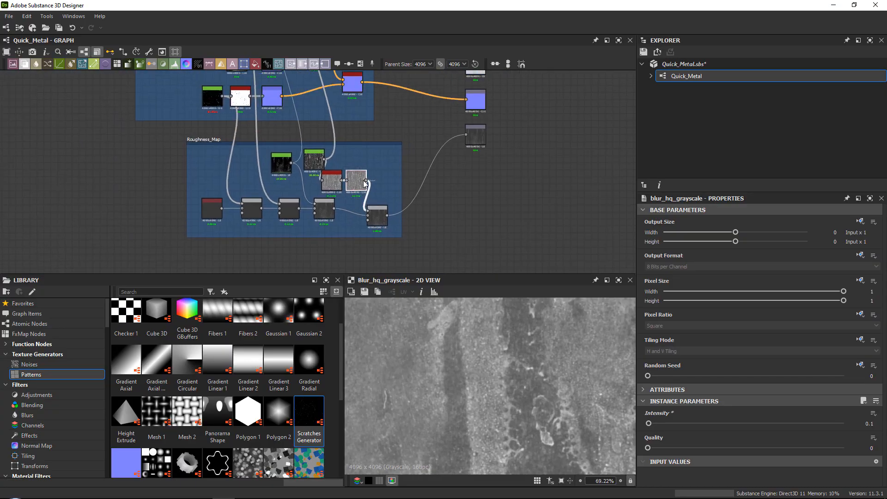
pyautogui.scroll(5, 363, 184)
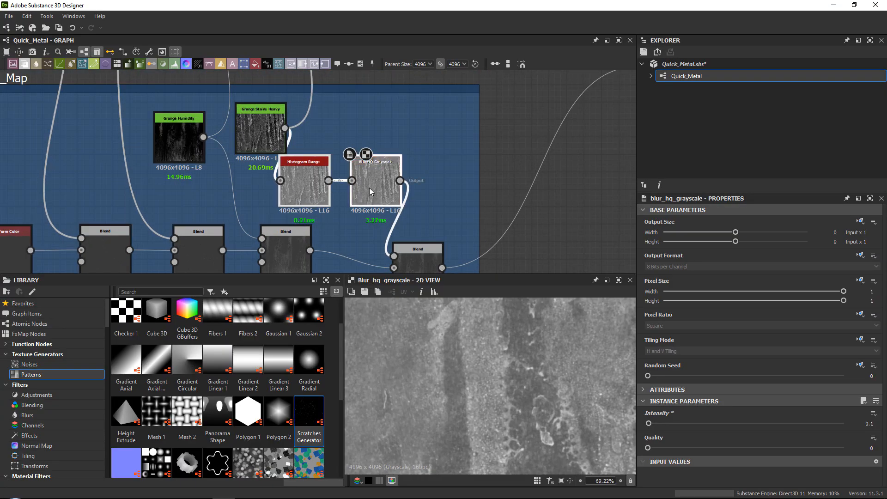
pyautogui.moveTo(426, 258); pyautogui.dragTo(444, 239)
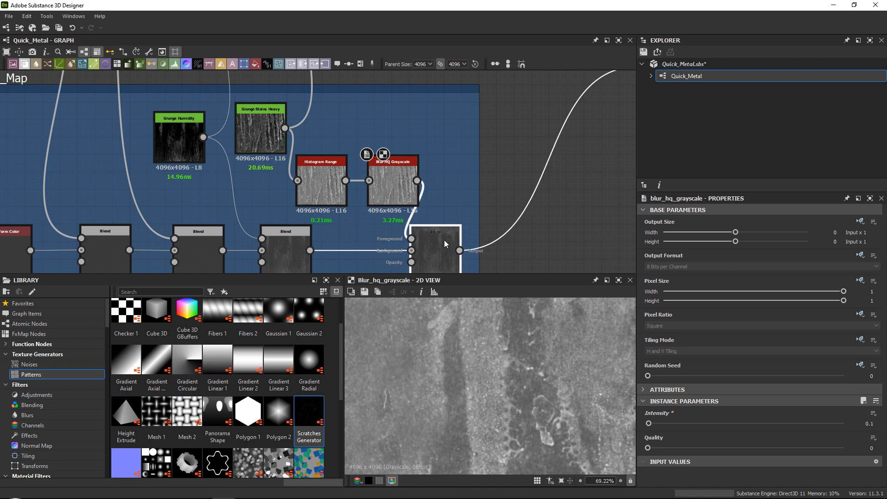
pyautogui.scroll(-4, 436, 175)
pyautogui.moveTo(411, 157); pyautogui.dragTo(407, 189, button='middle')
pyautogui.scroll(1, 365, 188)
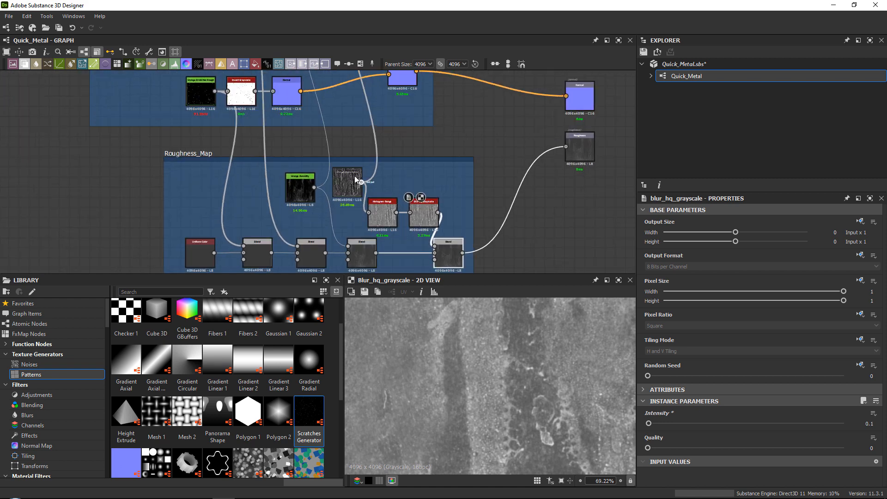
pyautogui.moveTo(298, 193); pyautogui.dragTo(289, 192)
pyautogui.moveTo(345, 190); pyautogui.dragTo(335, 189)
# Save the Quick_Metal.sbs package.
pyautogui.scroll(-1, 346, 150)
pyautogui.moveTo(355, 146); pyautogui.dragTo(358, 240, button='middle')
pyautogui.scroll(-1, 356, 154)
pyautogui.moveTo(386, 119); pyautogui.dragTo(396, 149, button='middle')
pyautogui.scroll(-3, 413, 199)
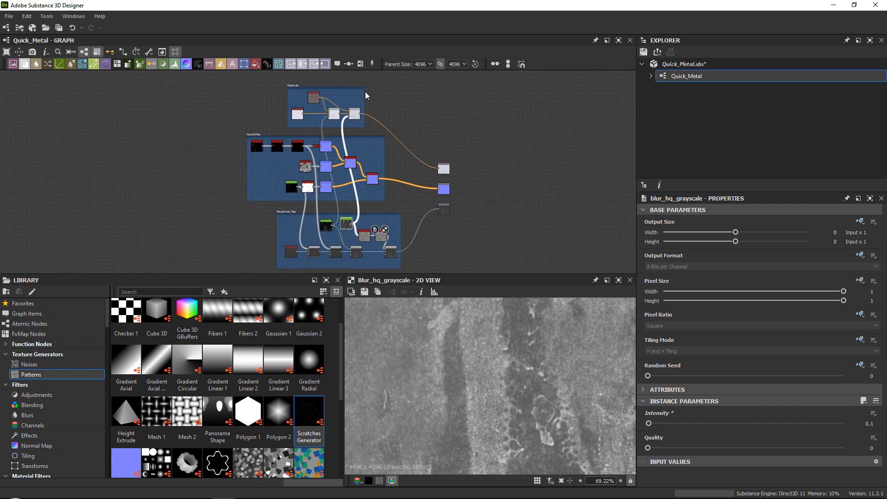
pyautogui.rightClick(739, 60)
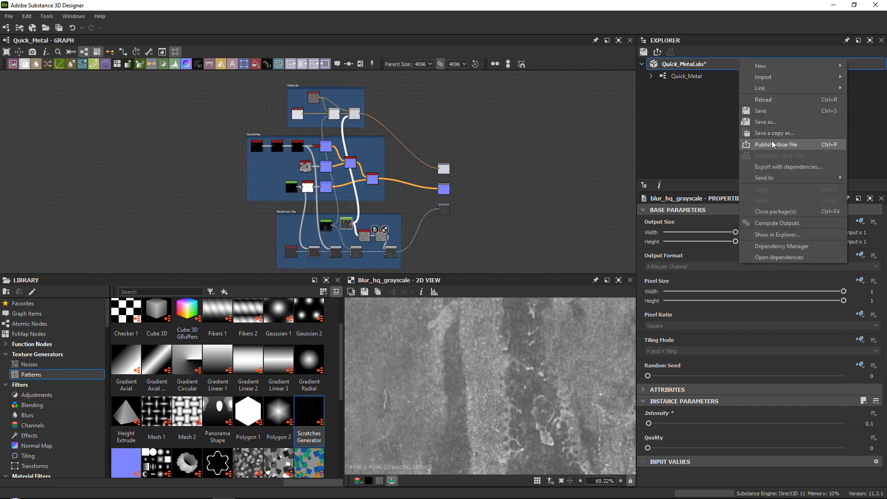
pyautogui.click(765, 111)
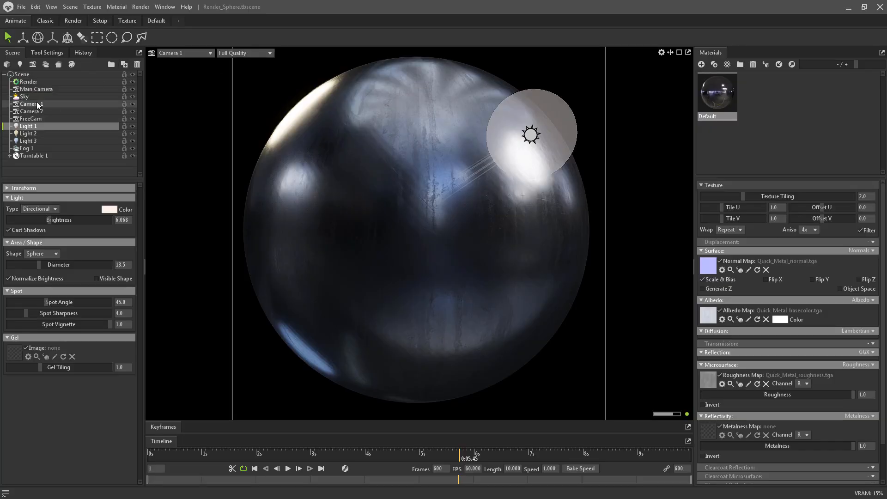
# Switch to Marmoset Toolbag and apply the Alley Narrow sky from the Skies library to the Sky object.
pyautogui.click(34, 98)
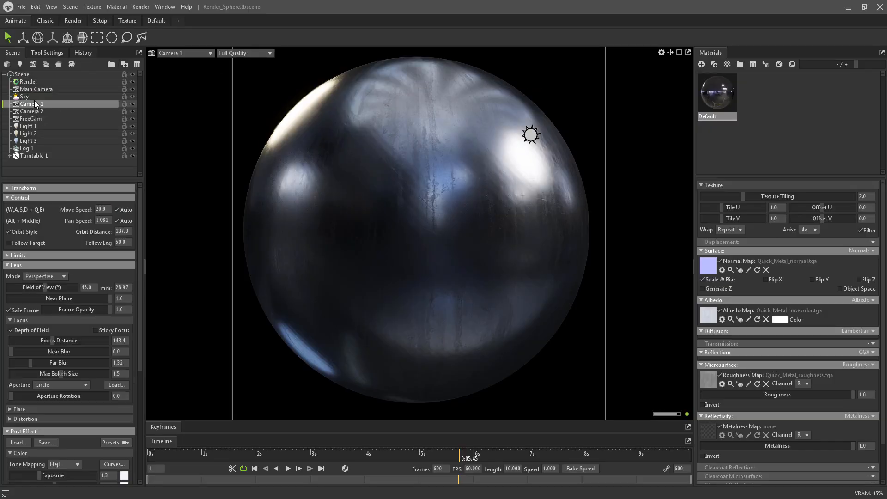
pyautogui.click(114, 198)
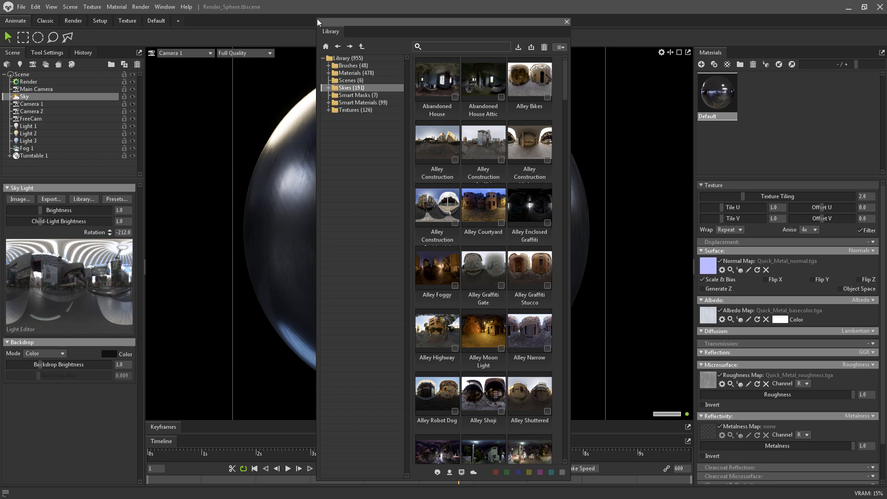
pyautogui.moveTo(316, 20); pyautogui.dragTo(30, 9)
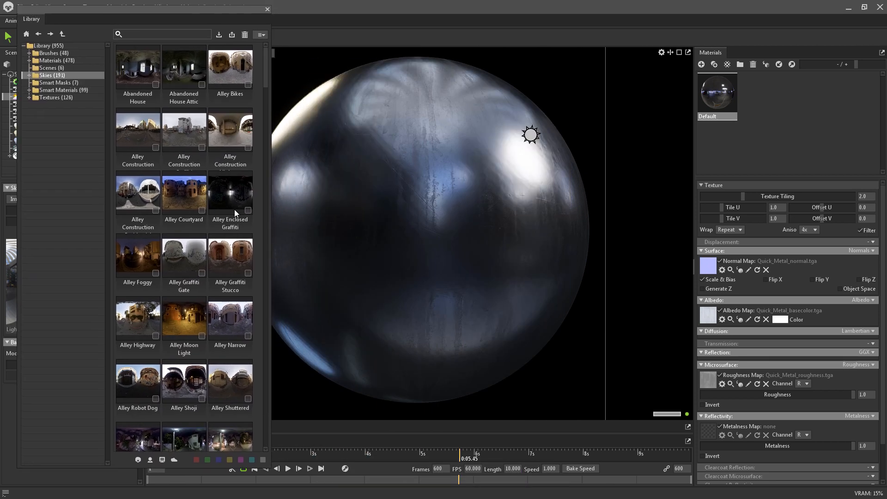
pyautogui.scroll(-3, 234, 209)
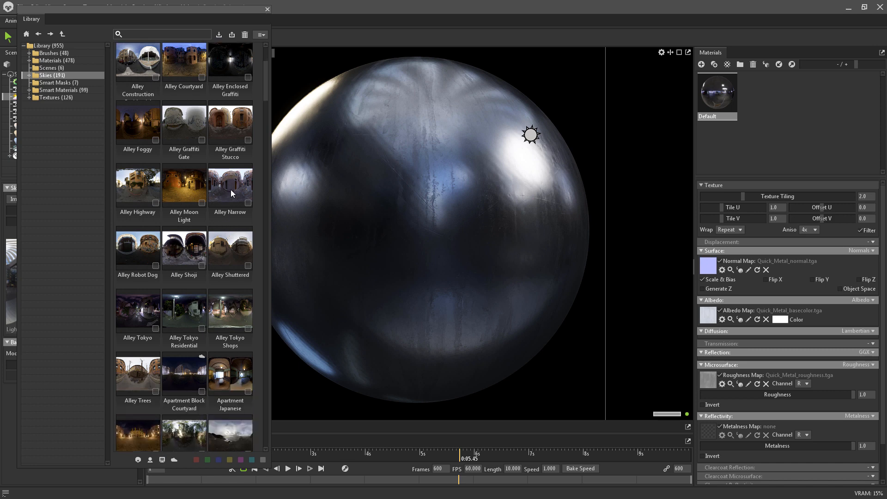
pyautogui.doubleClick(231, 193)
pyautogui.scroll(-3, 203, 238)
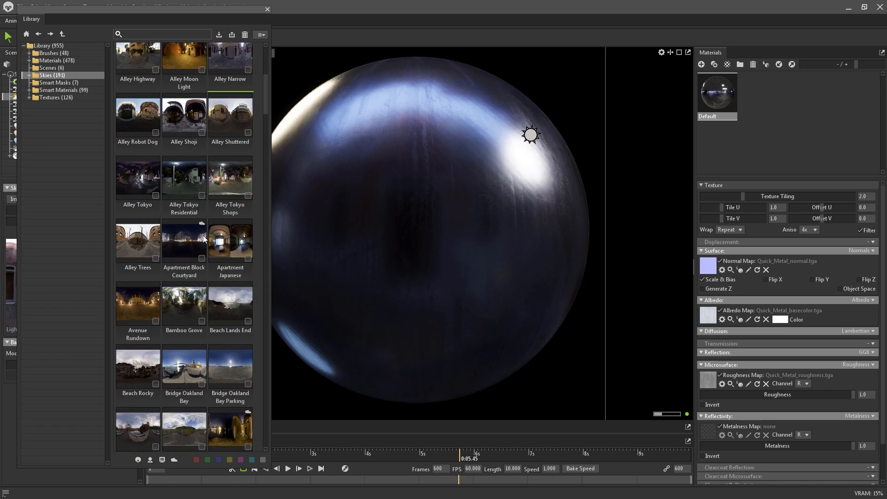
# Try the Bridge Oakland Bay sky from the Skies library on the sphere.
pyautogui.scroll(-1, 203, 238)
pyautogui.scroll(-3, 217, 340)
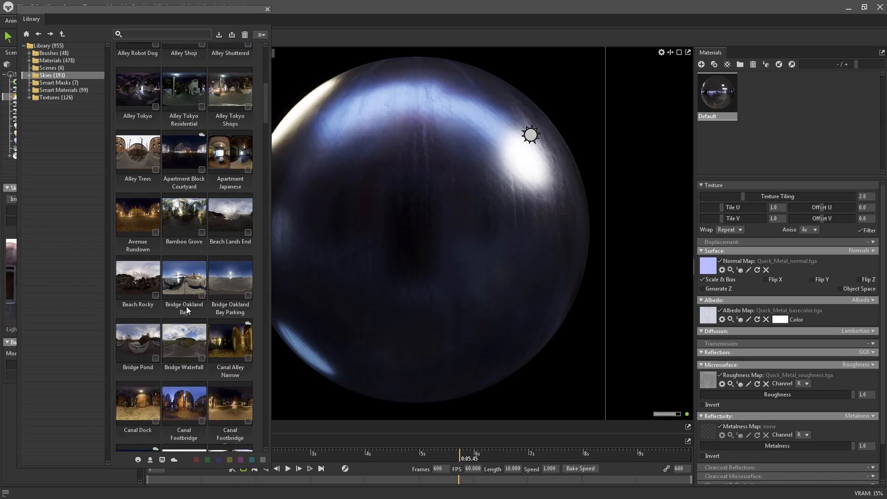
pyautogui.doubleClick(182, 284)
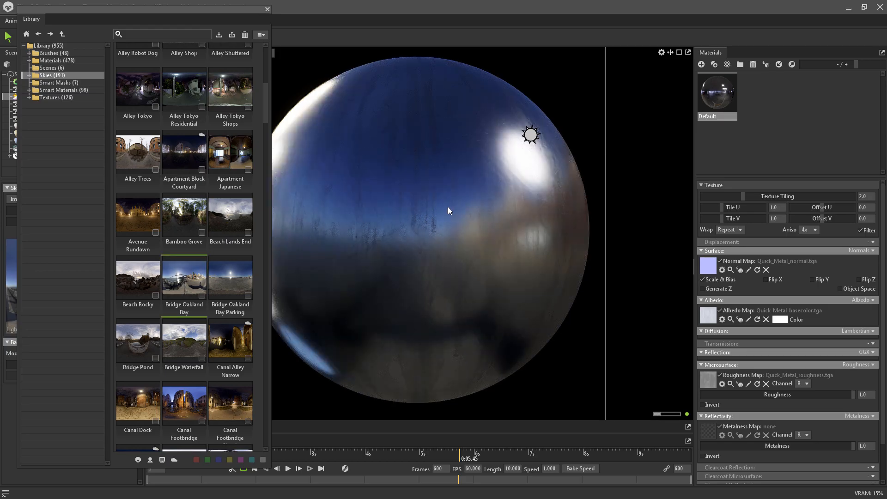
# Apply the Castle Courtyard Este sky at brightness 1.663, with the Library window moved clear of the sphere and the Sky Light settings.
pyautogui.scroll(-7, 194, 257)
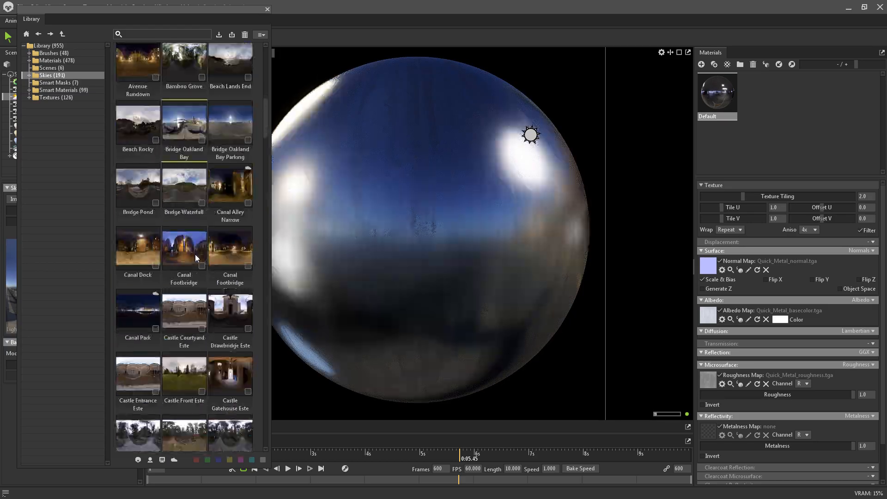
pyautogui.scroll(-2, 195, 254)
pyautogui.doubleClick(191, 263)
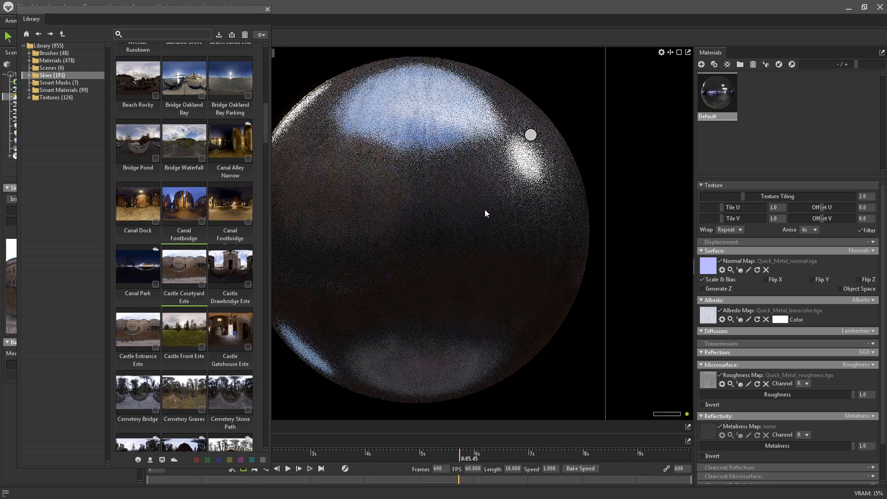
pyautogui.moveTo(187, 16); pyautogui.dragTo(794, 20)
pyautogui.moveTo(41, 211); pyautogui.dragTo(45, 207)
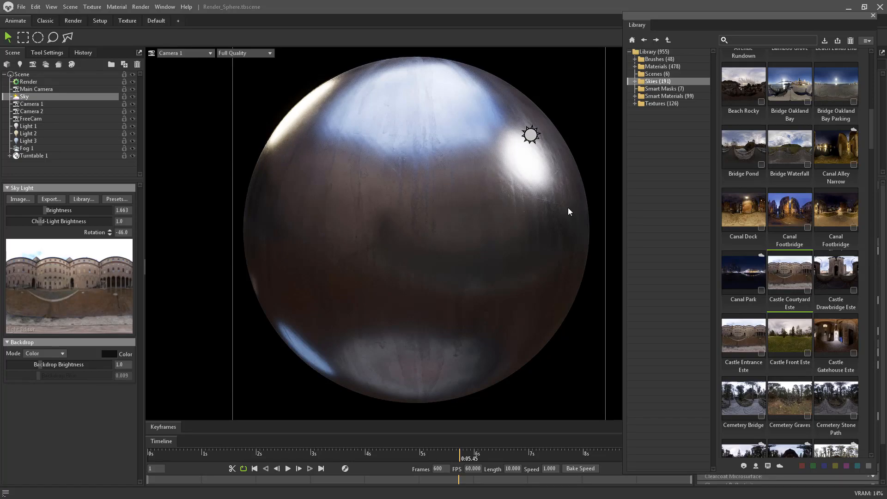
# Try the City Hall Balcony sky and the City Hall Entrance sky at brightness 4.101 on the sphere.
pyautogui.scroll(-5, 761, 276)
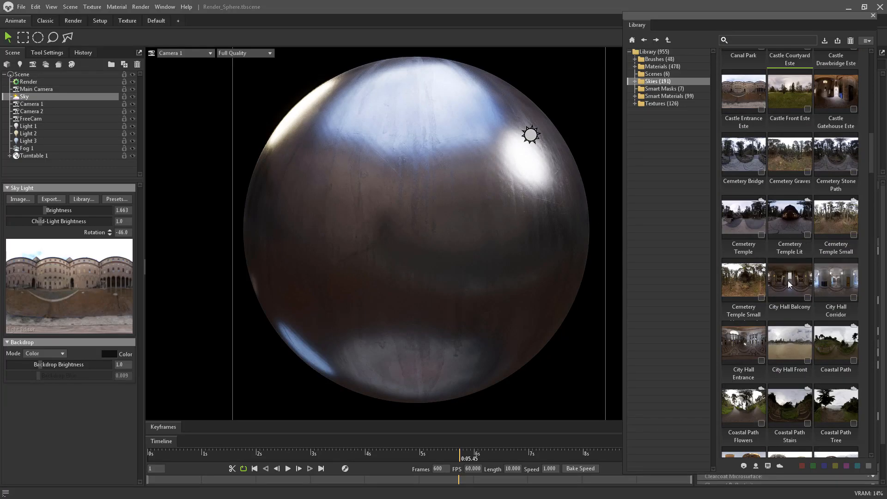
pyautogui.moveTo(789, 284); pyautogui.dragTo(482, 182)
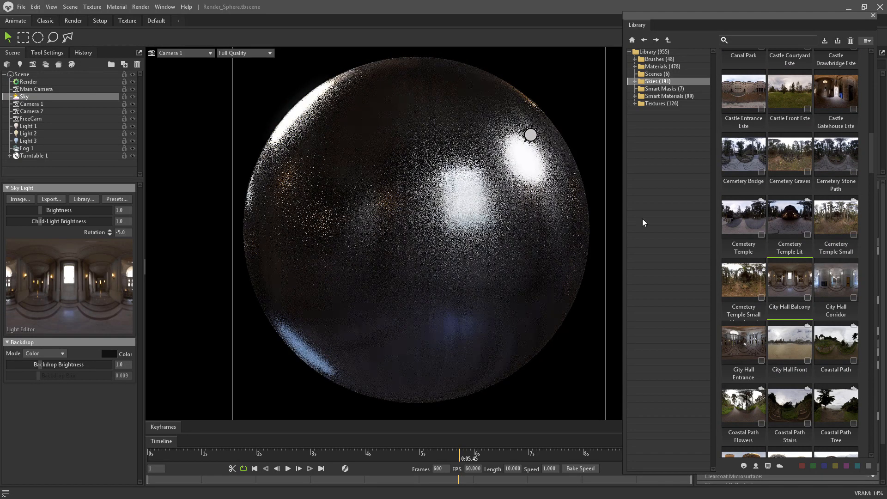
pyautogui.scroll(-2, 744, 240)
pyautogui.moveTo(743, 254); pyautogui.dragTo(455, 224)
pyautogui.moveTo(41, 210); pyautogui.dragTo(54, 210)
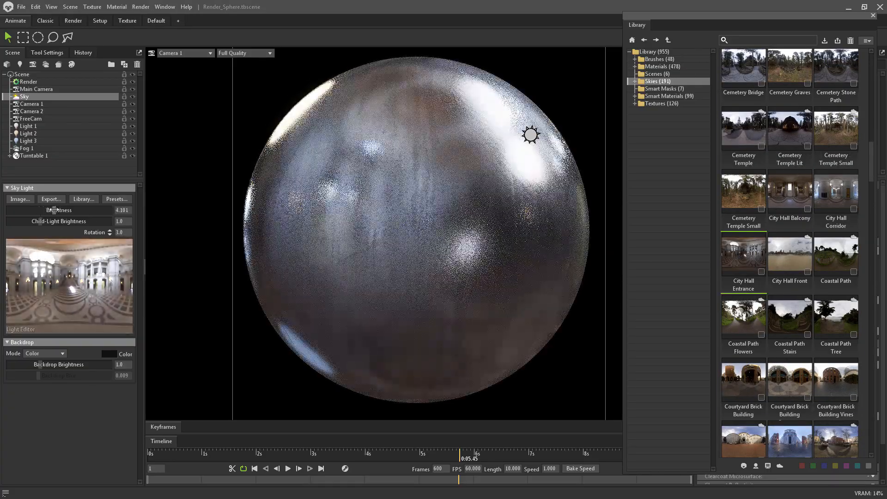
# Try the Courtyard Church sky as the sphere's lighting.
pyautogui.scroll(-4, 797, 325)
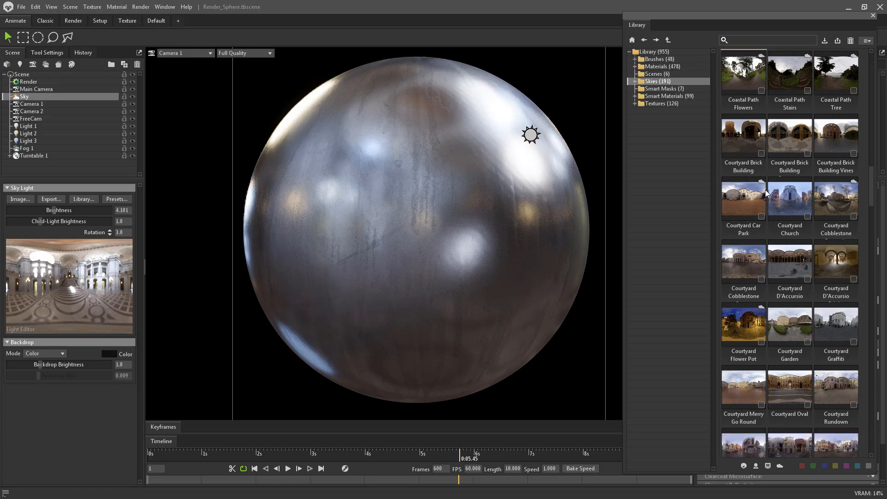
pyautogui.scroll(-1, 766, 193)
pyautogui.moveTo(792, 178); pyautogui.dragTo(402, 201)
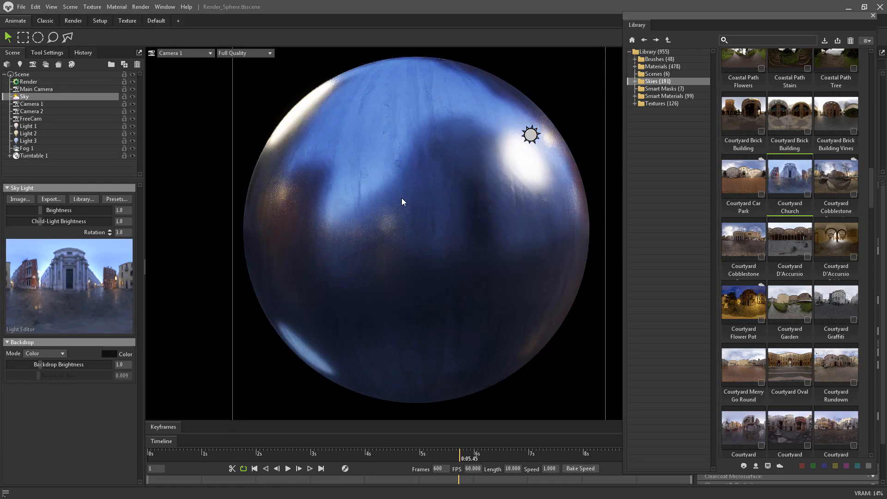
# Try two neighbouring Courtyard Rundown skies on the sphere, setting the first one's brightness to 2.228.
pyautogui.scroll(-3, 770, 275)
pyautogui.doubleClick(770, 275)
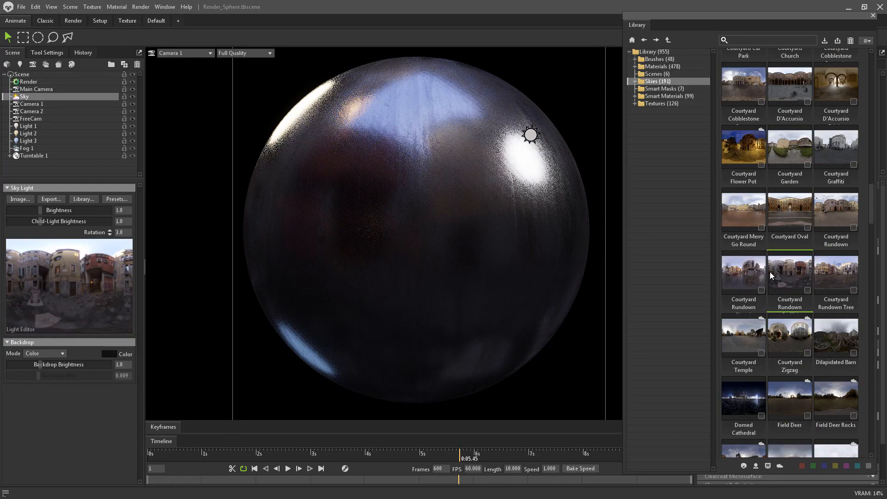
pyautogui.moveTo(41, 210); pyautogui.dragTo(48, 209)
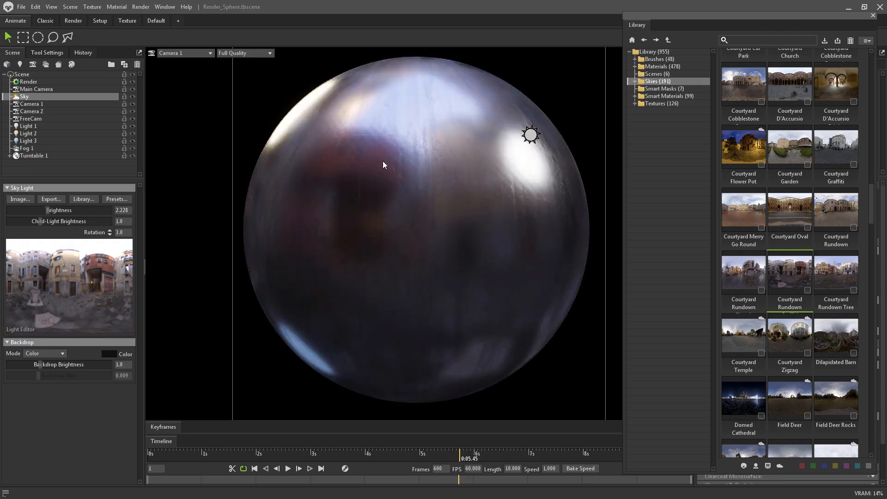
pyautogui.click(393, 228)
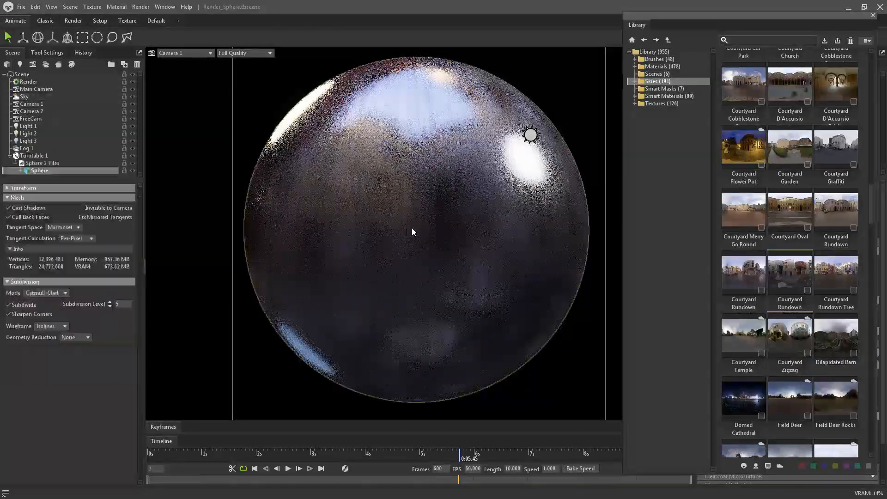
pyautogui.click(745, 274)
# Apply the Lagoon Coast Dusk sky from the Skies library as the scene lighting.
pyautogui.scroll(-6, 755, 270)
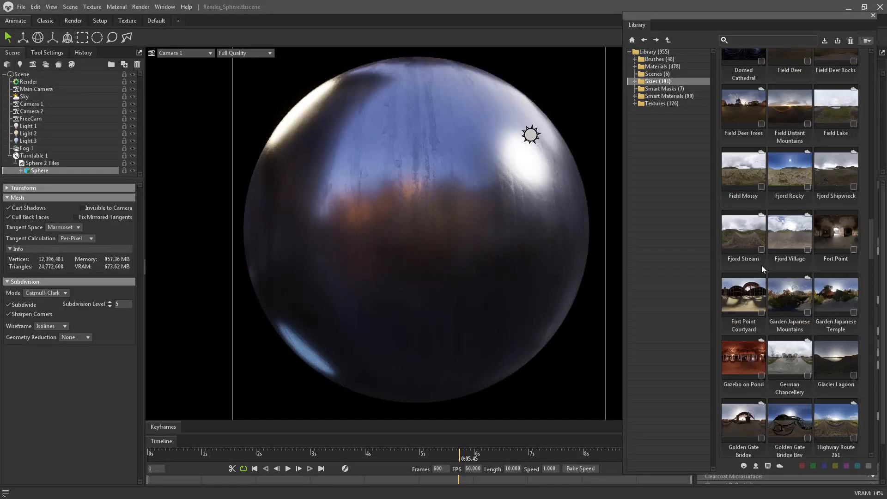
pyautogui.scroll(-3, 763, 250)
pyautogui.scroll(-3, 765, 228)
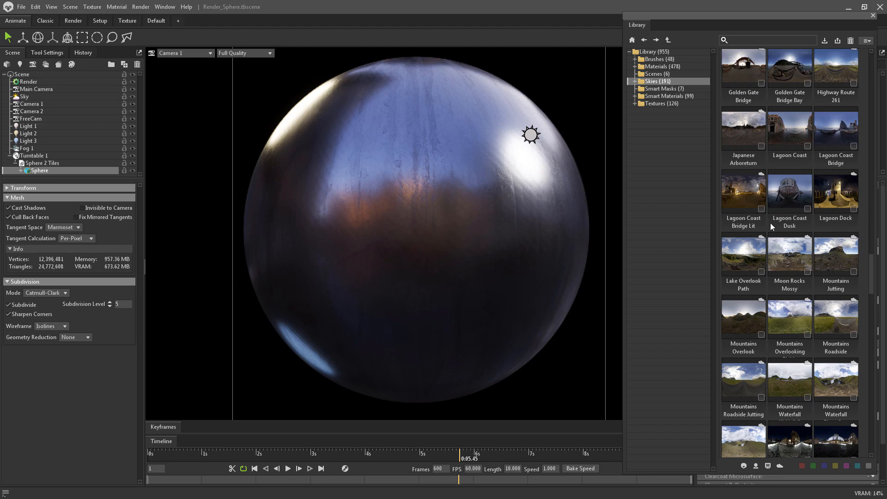
pyautogui.click(777, 191)
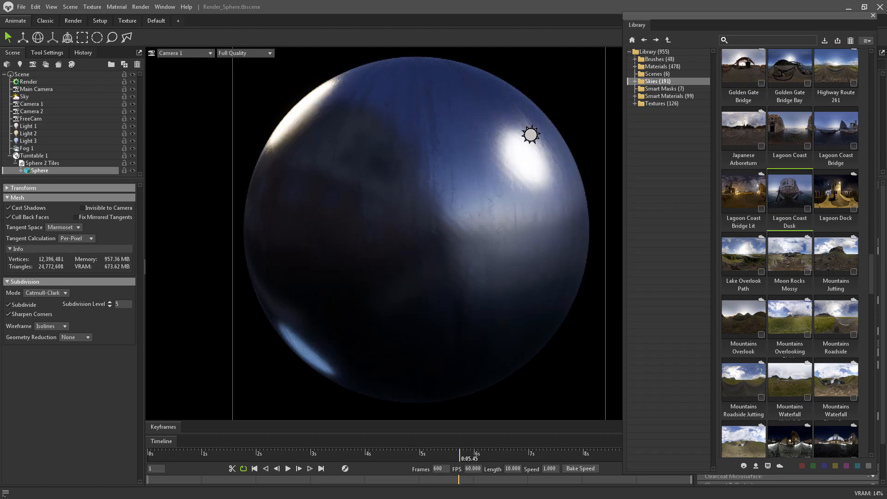